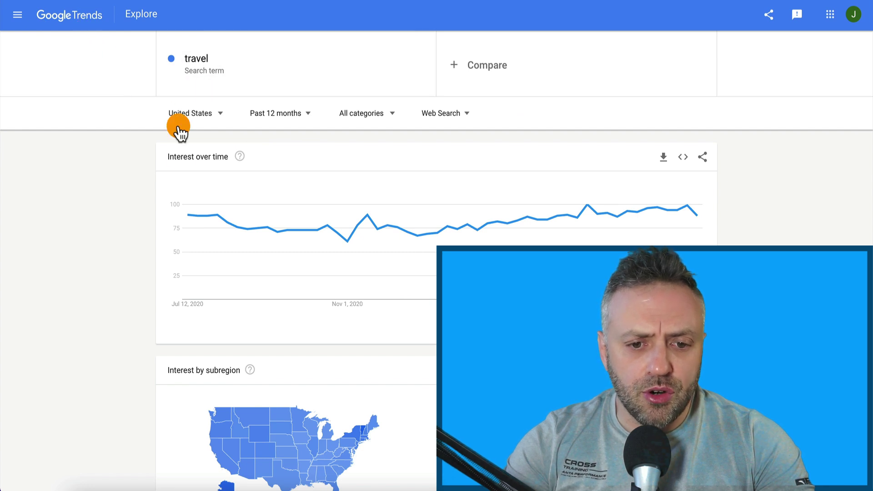
Switch to the TravelApp spreadsheet in Google Sheets and rename it Travel.
{"action": "mouse_move", "coordinate": [329, 235]}
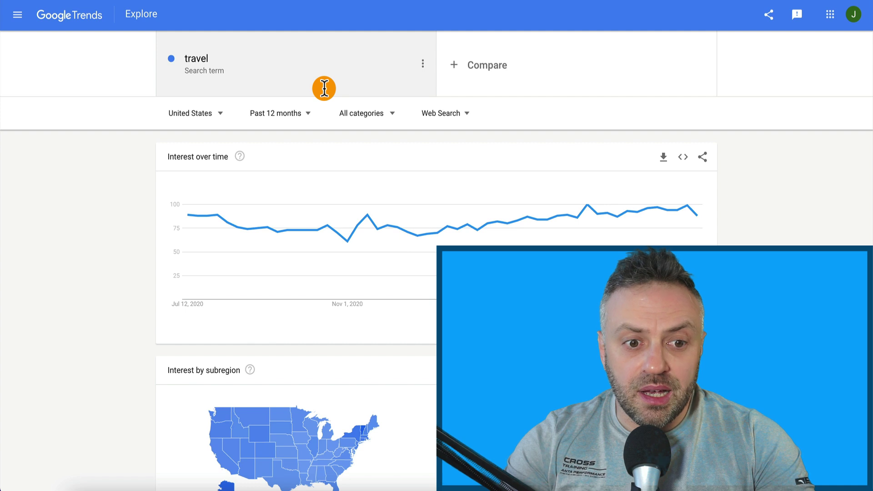
{"action": "left_click", "coordinate": [185, 55]}
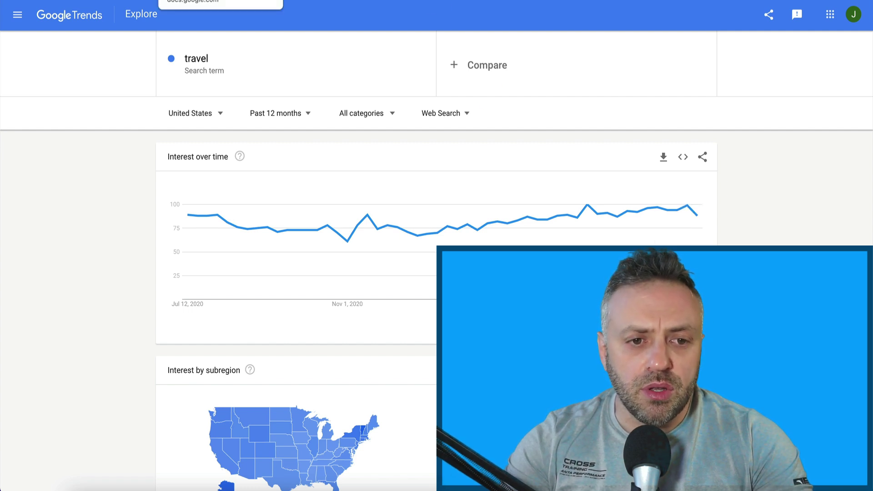
{"action": "left_click", "coordinate": [32, 76]}
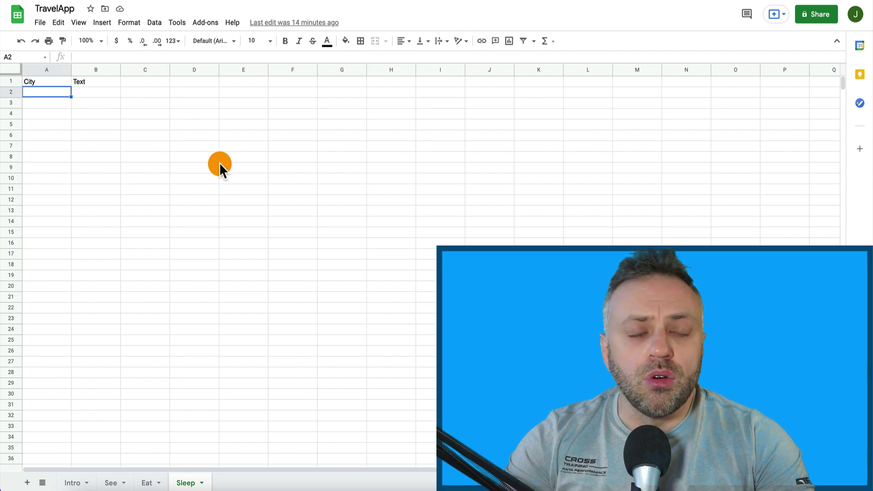
{"action": "left_click", "coordinate": [60, 7]}
{"action": "double_click", "coordinate": [61, 7]}
{"action": "type", "text": "Travel"}
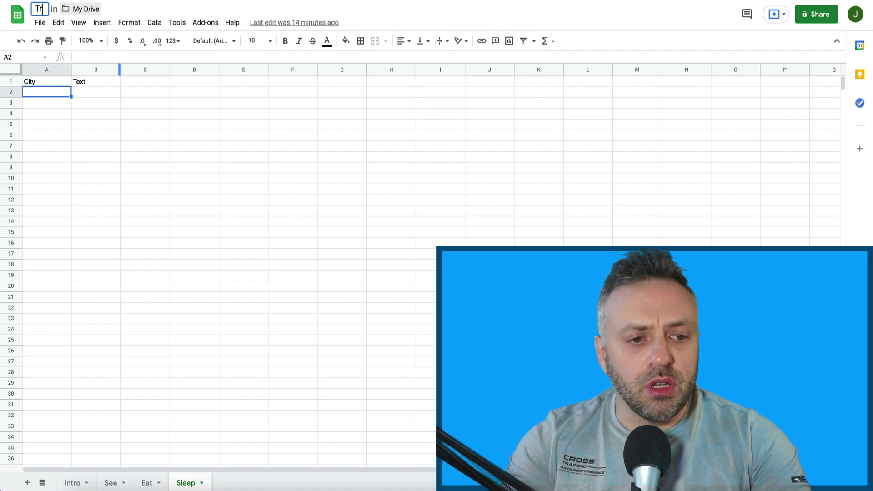
{"action": "key", "text": "Return"}
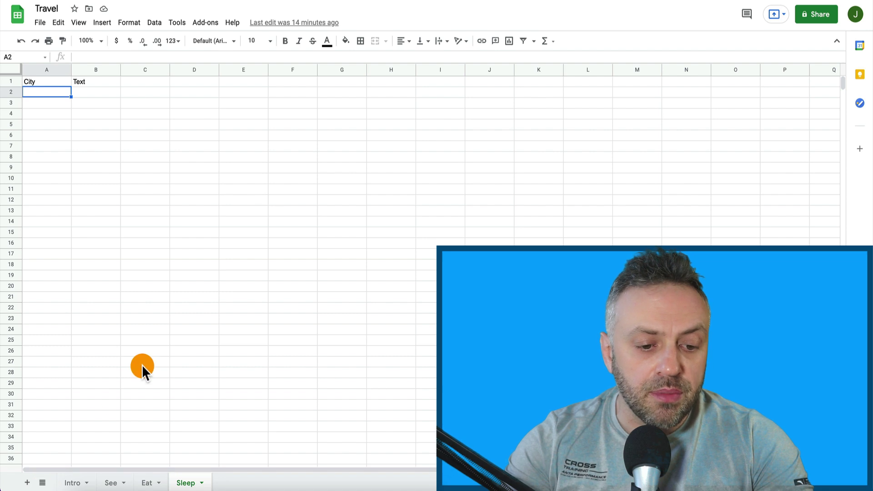
Review the Intro, See, Eat and Sleep sheets, ending at cell A2 of the Intro sheet.
{"action": "left_click", "coordinate": [73, 482]}
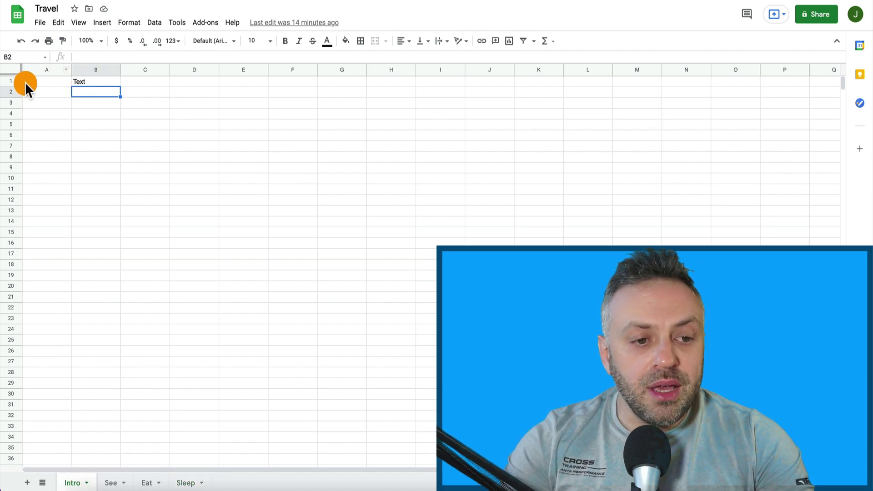
{"action": "left_click", "coordinate": [111, 483]}
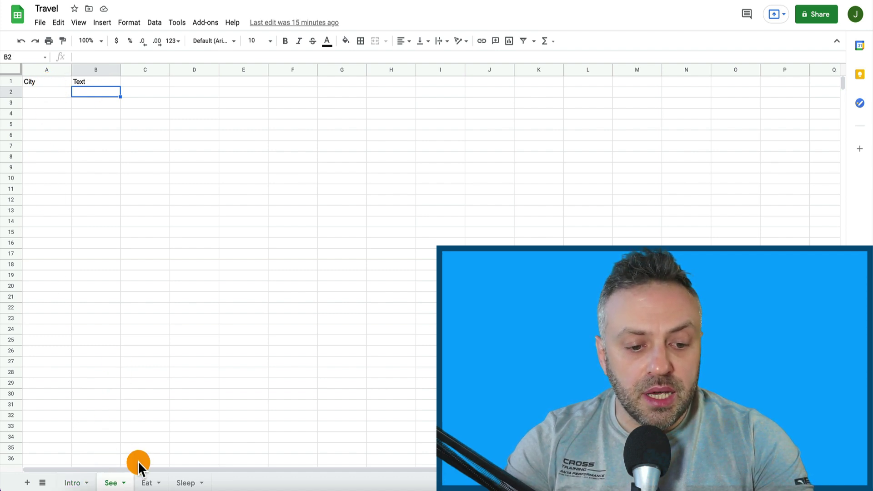
{"action": "left_click", "coordinate": [152, 483]}
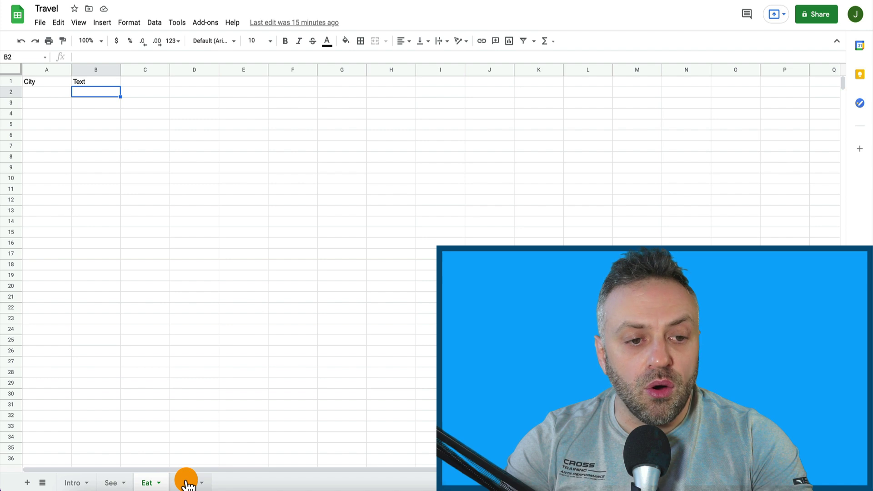
{"action": "left_click", "coordinate": [185, 483]}
{"action": "left_click", "coordinate": [72, 483]}
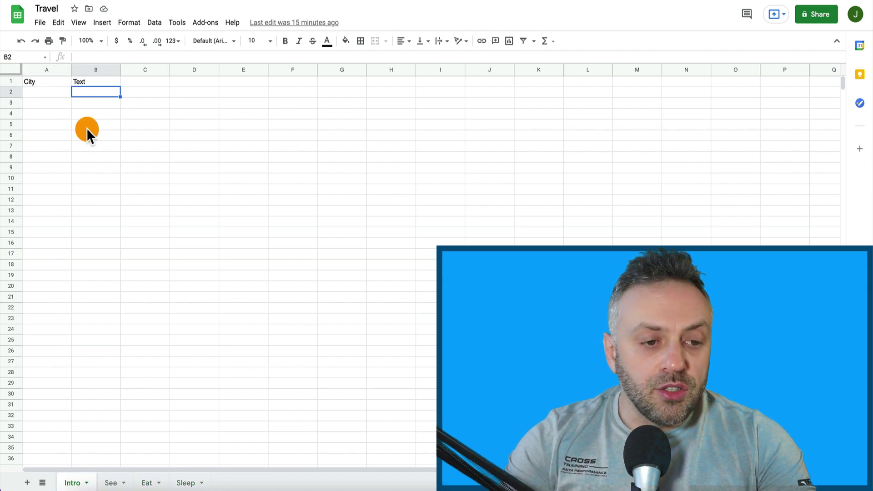
{"action": "left_click", "coordinate": [49, 91]}
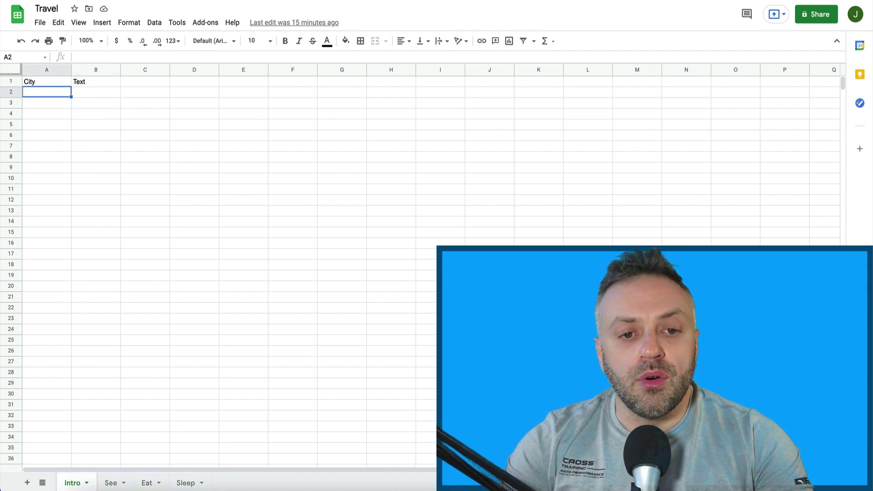
Switch to Wikivoyage, search for San Francisco in English and open the city's travel guide.
{"action": "key", "text": "ctrl+Tab"}
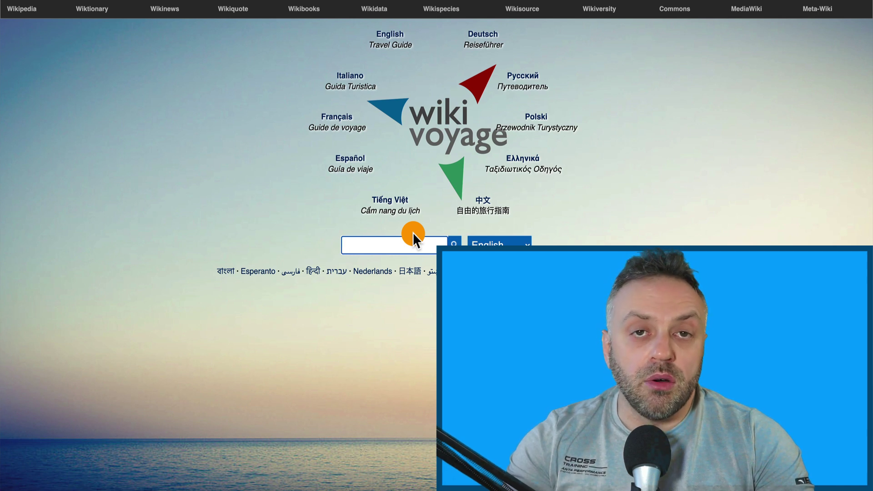
{"action": "type", "text": "san fra"}
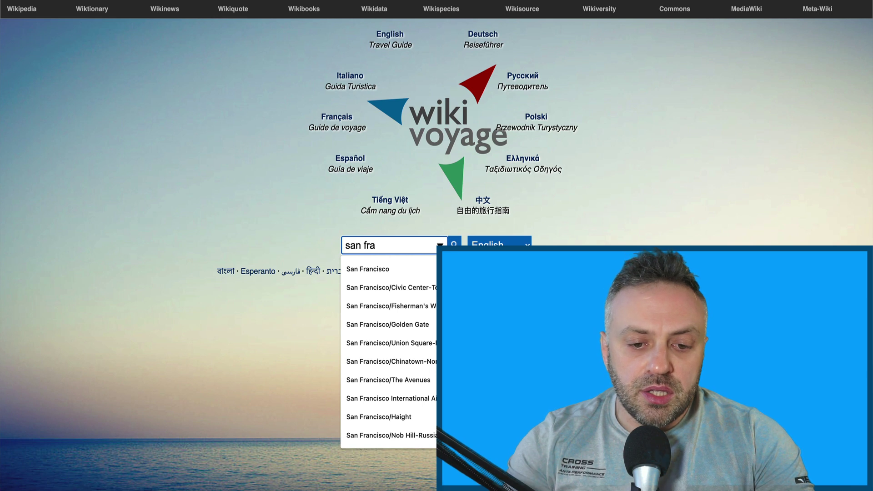
{"action": "key", "text": "Down"}
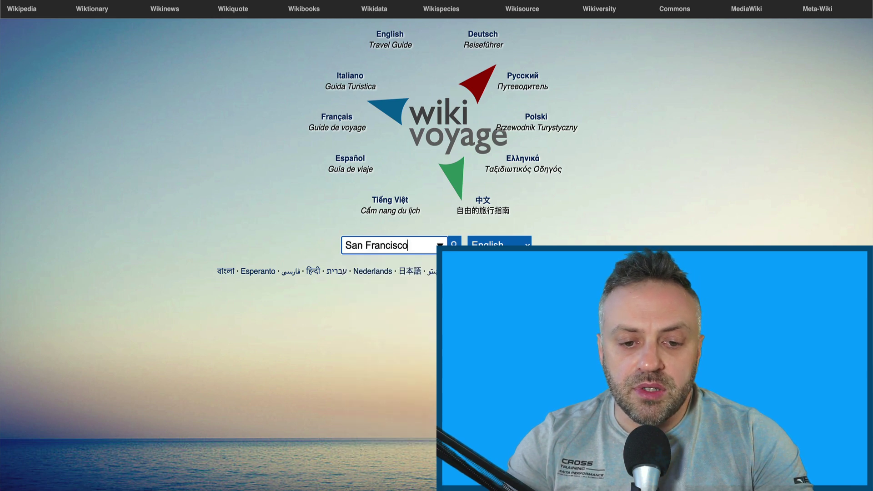
{"action": "left_click", "coordinate": [481, 241]}
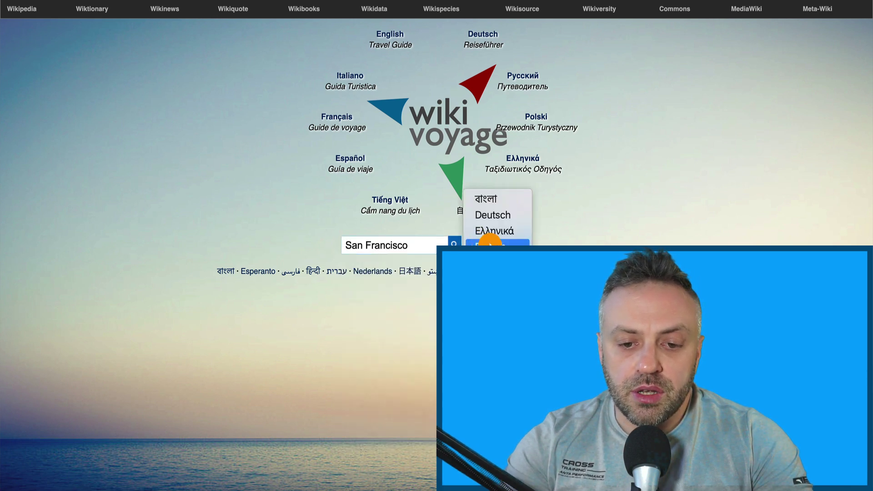
{"action": "left_click", "coordinate": [491, 244]}
{"action": "left_click", "coordinate": [434, 249]}
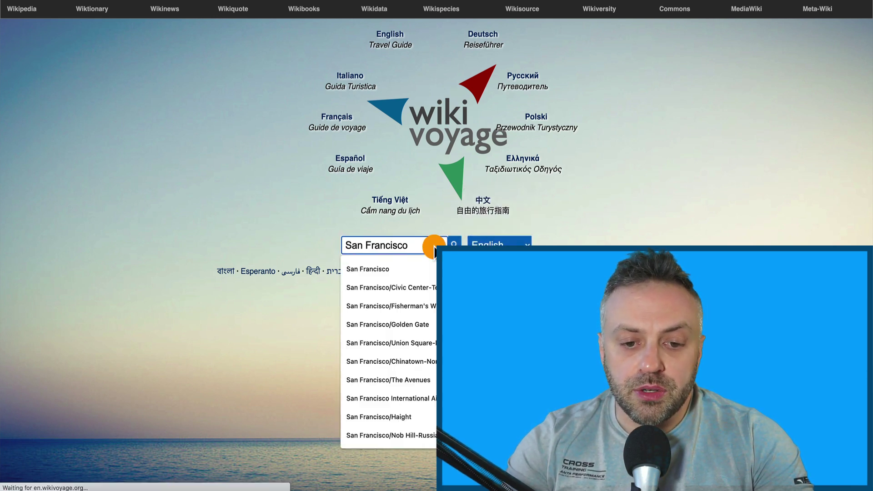
{"action": "left_click", "coordinate": [454, 245]}
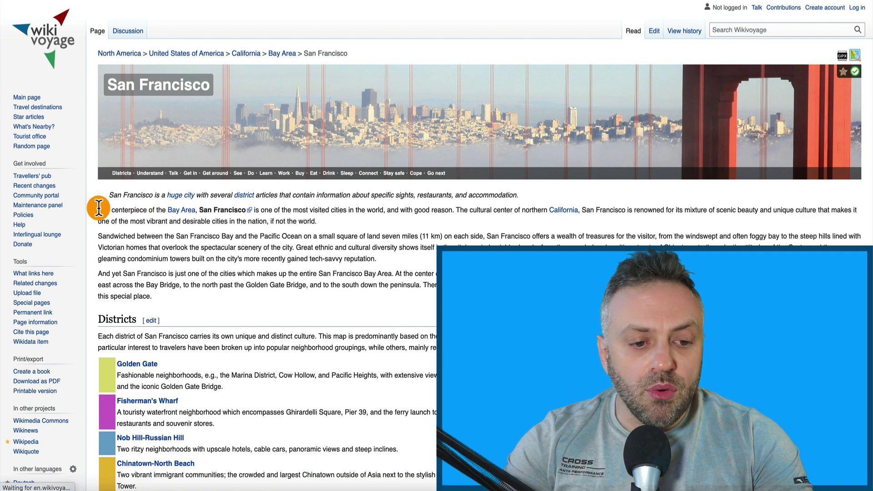
Copy the three introductory paragraphs about San Francisco and enter San Francisco in cell A2 of the Travel spreadsheet's Intro sheet.
{"action": "left_click_drag", "start_coordinate": [99, 208], "coordinate": [162, 297]}
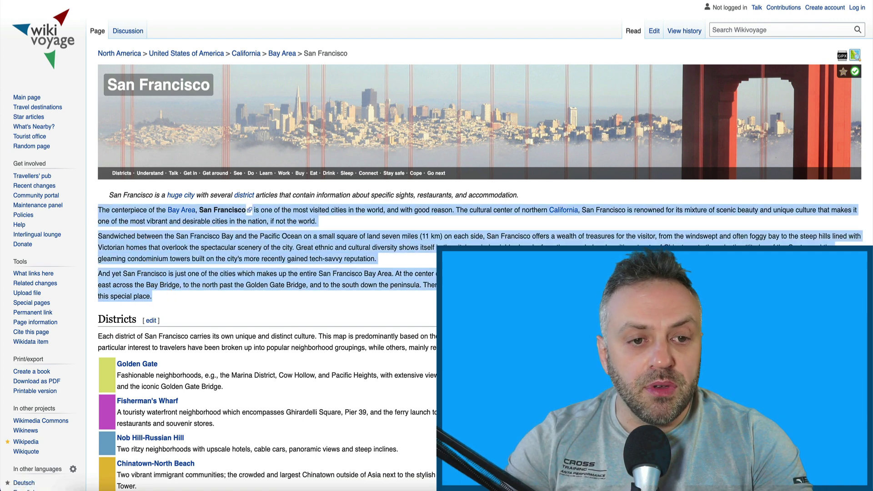
{"action": "left_click", "coordinate": [173, 10]}
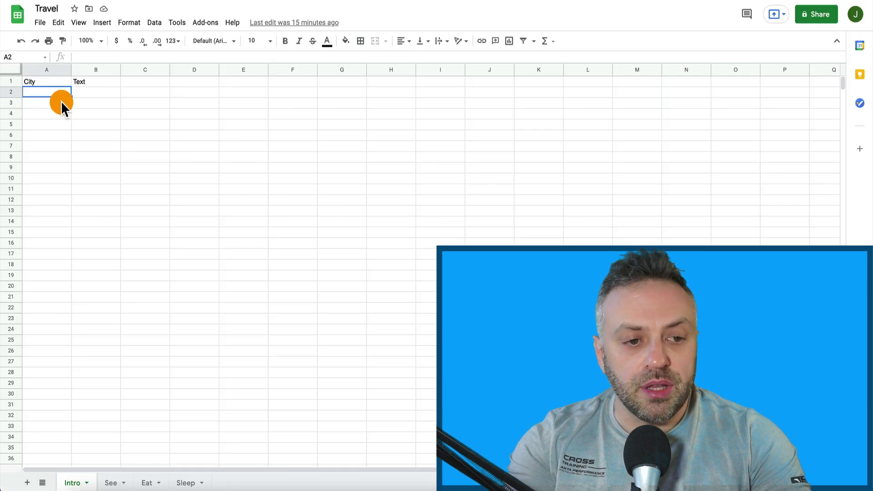
{"action": "type", "text": "San Francisco"}
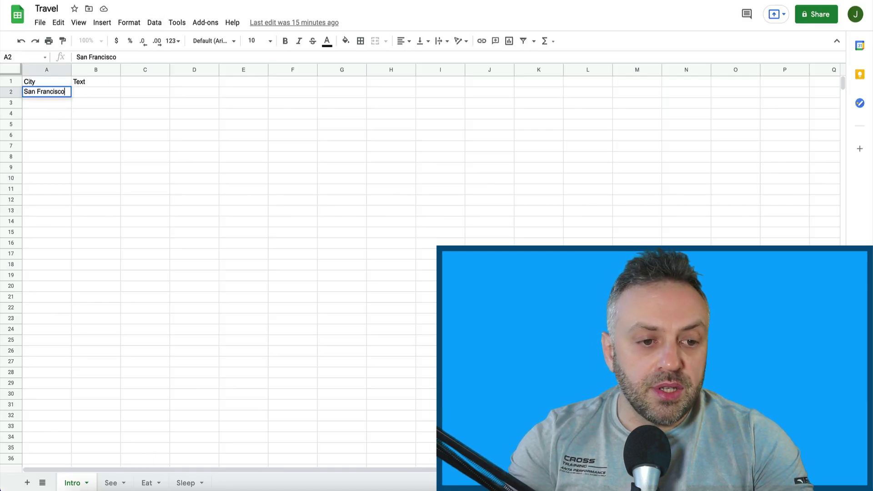
{"action": "key", "text": "Return"}
Paste the copied San Francisco introduction into B2, undoing the version spread over several rows so the text sits only in that cell.
{"action": "left_click", "coordinate": [108, 91]}
{"action": "key", "text": "ctrl+v"}
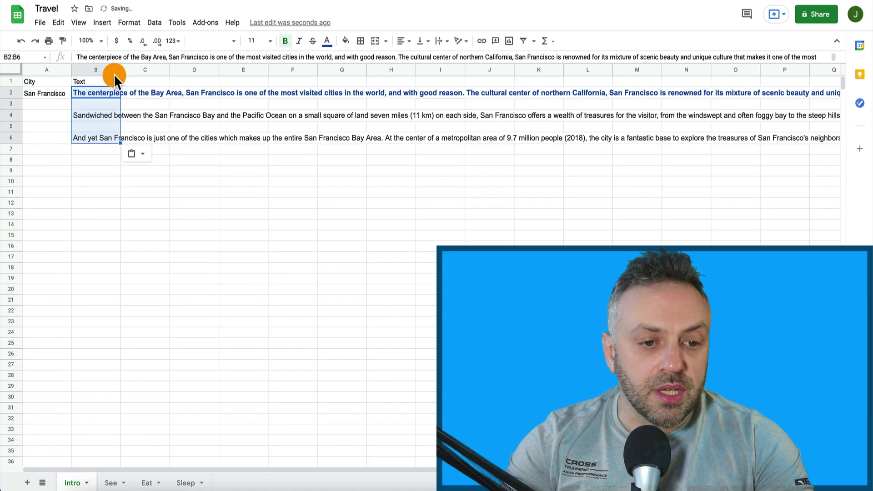
{"action": "key", "text": "ctrl+z"}
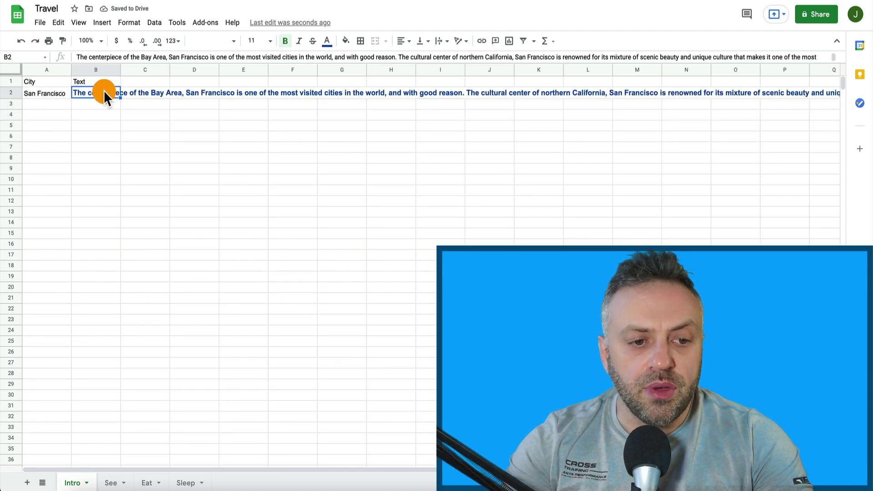
Select cell A3 for the next city, return to Wikivoyage and open the San Diego travel guide.
{"action": "left_click", "coordinate": [55, 104]}
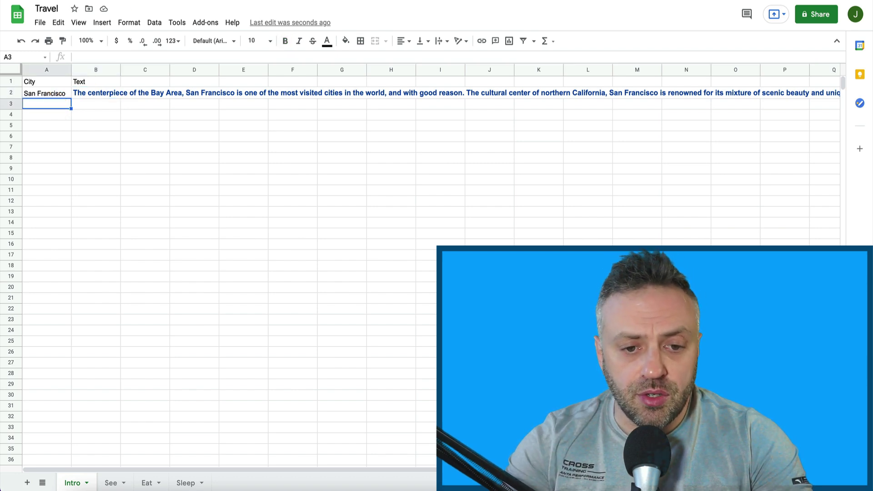
{"action": "key", "text": "ctrl+Tab"}
{"action": "left_click", "coordinate": [756, 31]}
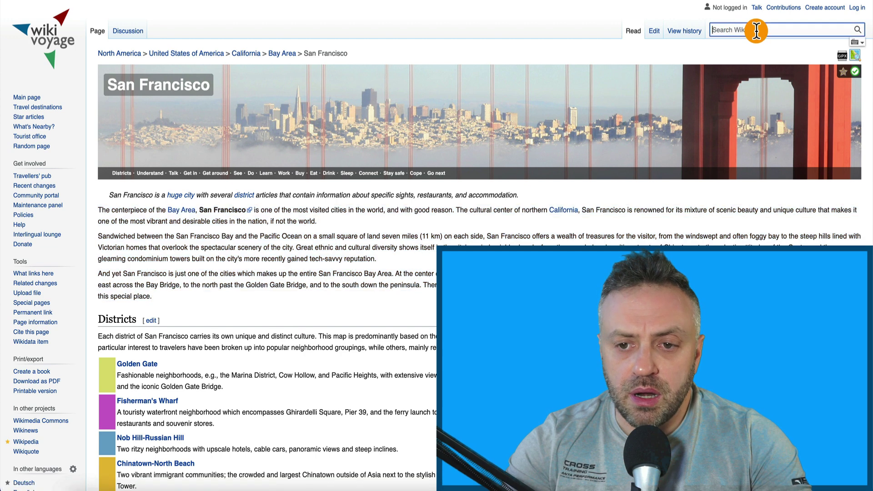
{"action": "type", "text": "san diego"}
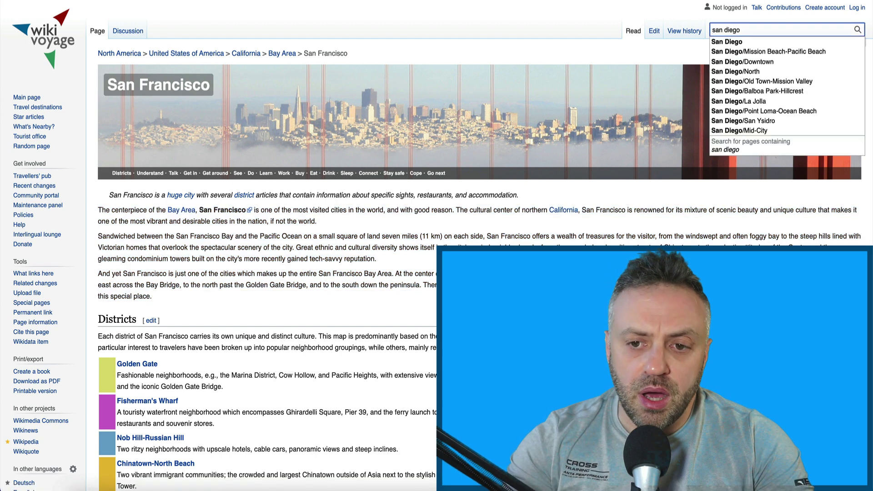
{"action": "left_click", "coordinate": [757, 41]}
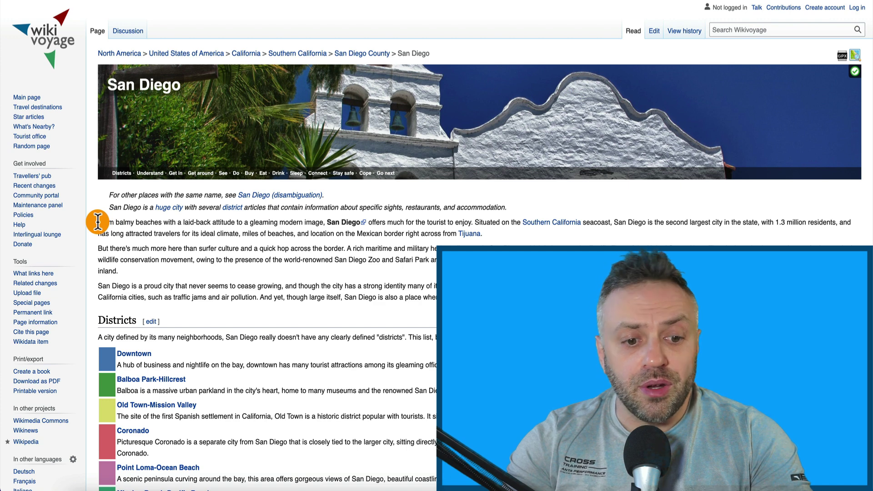
Copy the opening San Diego paragraph, then enter San Diego in cell A3 and the copied paragraph in B3 of the Intro sheet.
{"action": "left_click_drag", "start_coordinate": [98, 221], "coordinate": [490, 238]}
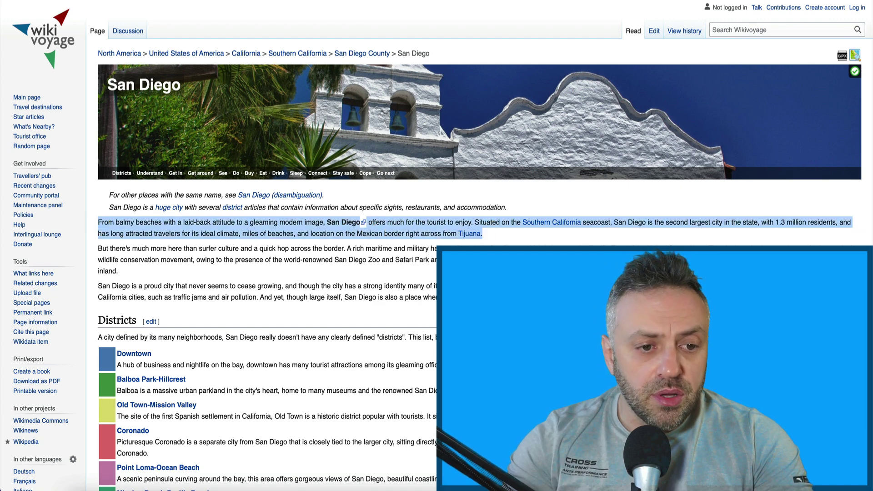
{"action": "key", "text": "alt+Tab"}
{"action": "type", "text": "San "}
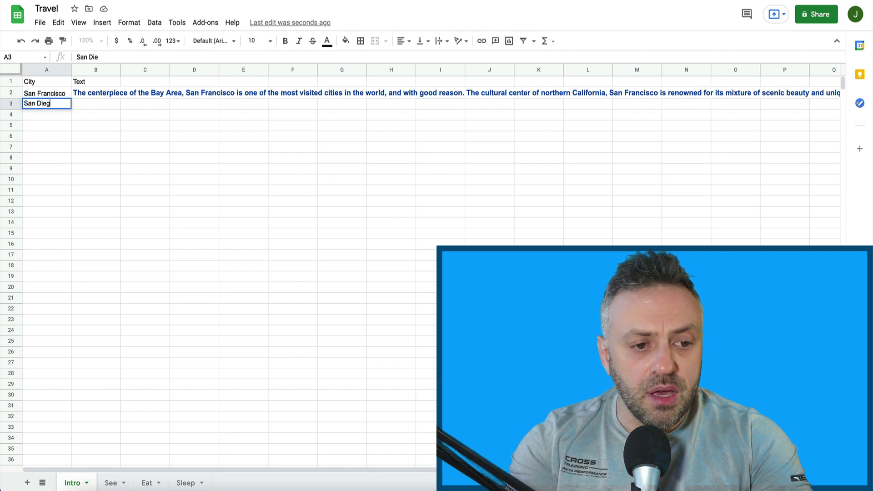
{"action": "type", "text": "Diegof"}
{"action": "key", "text": "BackSpace"}
{"action": "key", "text": "Return"}
{"action": "key", "text": "Up"}
{"action": "left_click", "coordinate": [95, 104]}
{"action": "key", "text": "ctrl+v"}
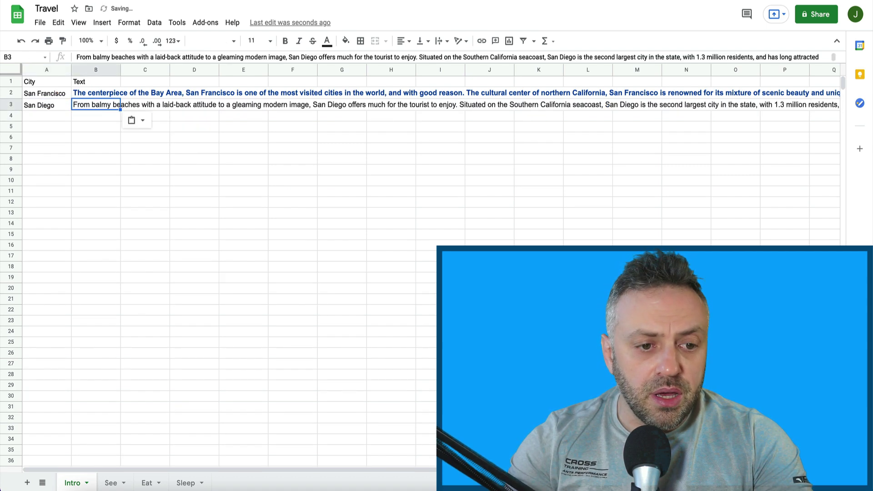
Copy the second introductory San Diego paragraph from Wikivoyage and append it to the text in cell B3.
{"action": "key", "text": "Return"}
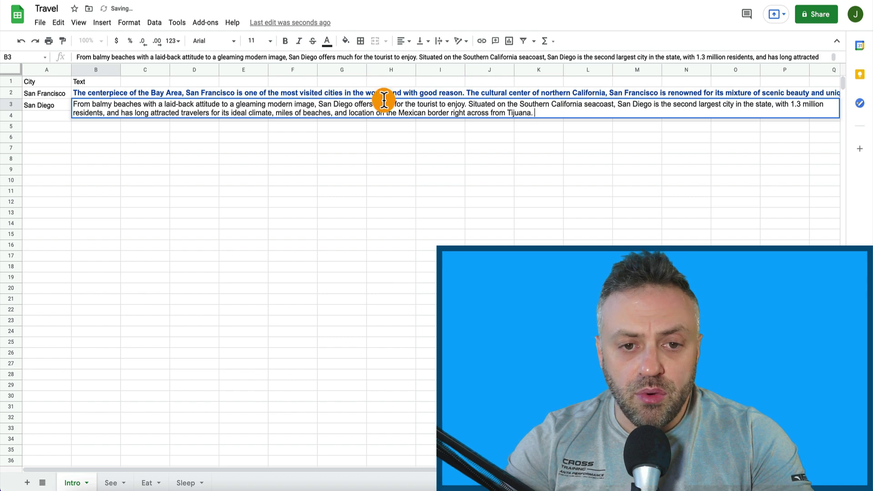
{"action": "key", "text": "alt+Tab"}
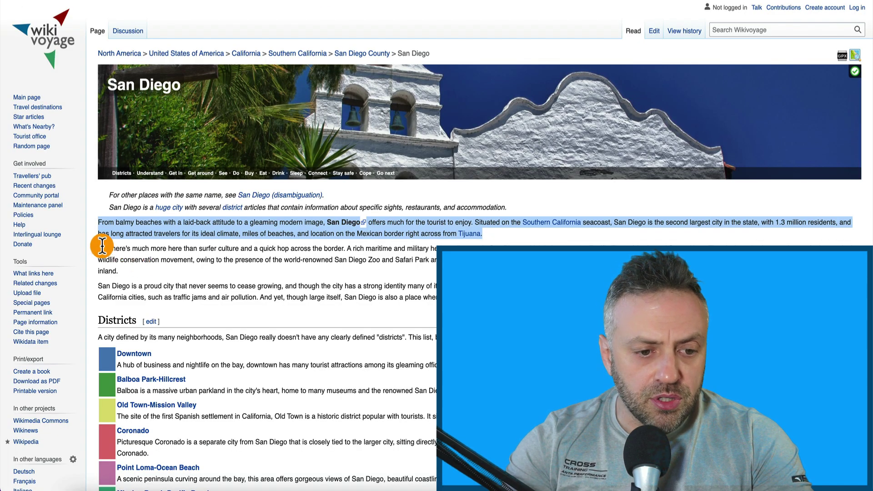
{"action": "left_click_drag", "start_coordinate": [99, 247], "coordinate": [131, 274]}
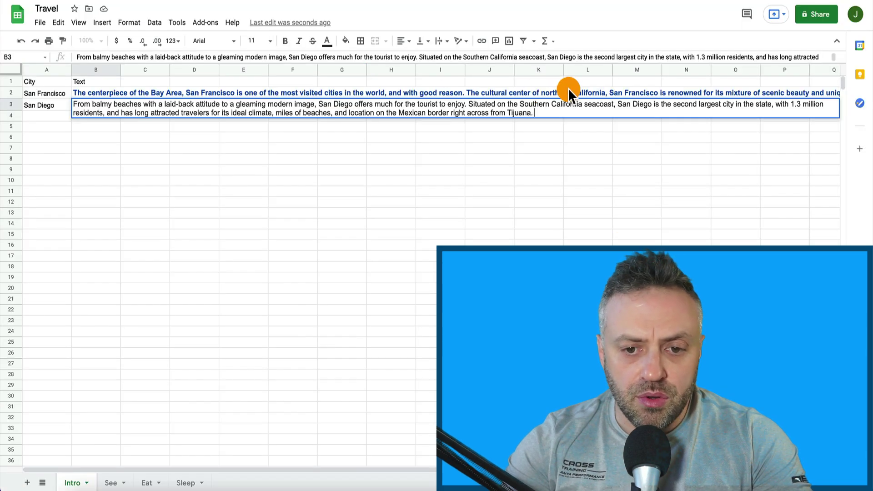
{"action": "type", "text": "But there's much more here than surfer culture and a quick hop across the border. A rich maritime and military heritage lives on in San Diego, which is home to the Pacific Fleet of the United States Navy. The city has also become known for its part in the wildlife conservation movement, owing to the presence of the world-renowned San Diego Zoo and Safari Park and the Scripps Institution of Oceanography. Natural scenery abounds from rocky tidepools and seaside cliffs to desert hills and canyons inland."}
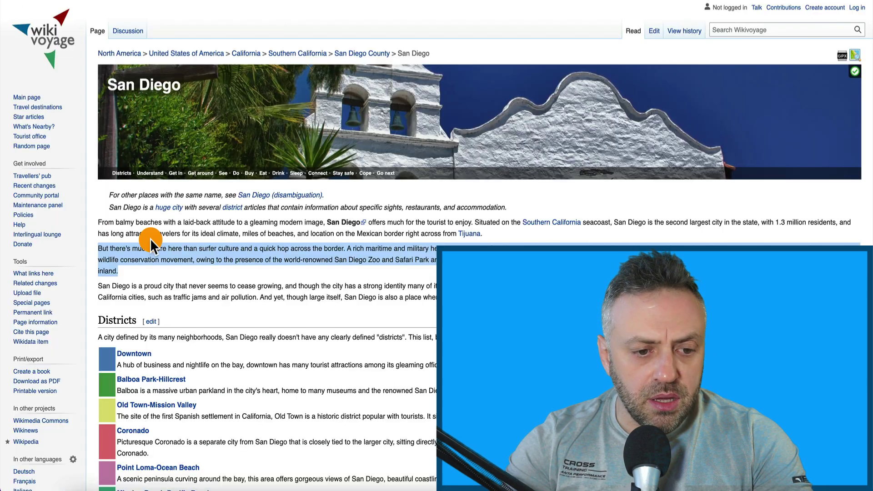
Copy the third introductory San Diego paragraph, append it to cell B3, commit the text and select cell A4.
{"action": "left_click_drag", "start_coordinate": [97, 281], "coordinate": [871, 228]}
{"action": "left_click_drag", "start_coordinate": [850, 298], "coordinate": [96, 286]}
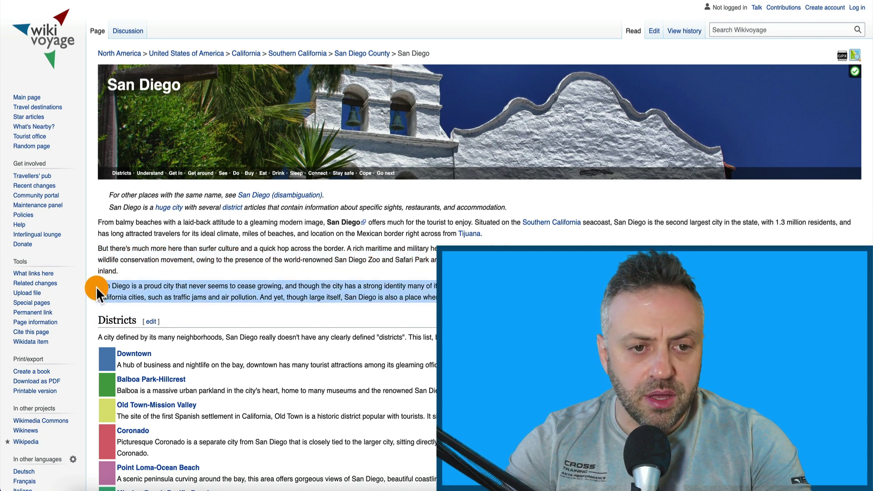
{"action": "key", "text": "alt+Tab"}
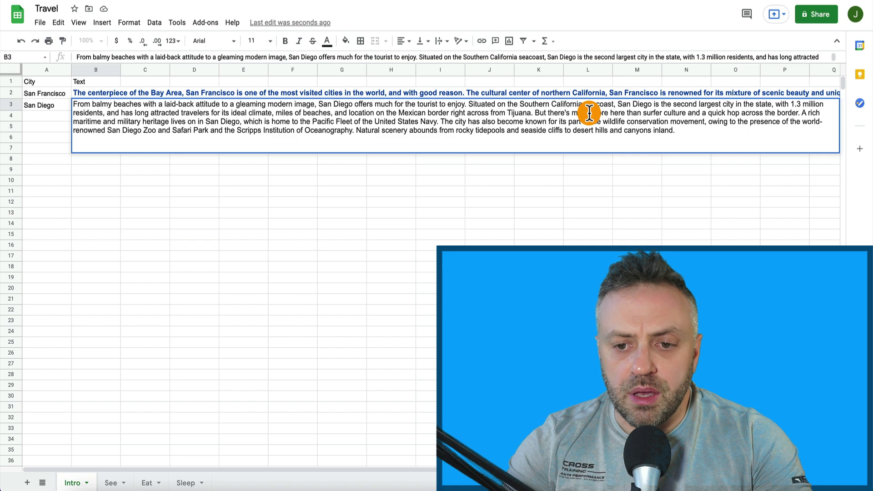
{"action": "key", "text": "ctrl+v"}
{"action": "key", "text": "Return"}
{"action": "key", "text": "Left"}
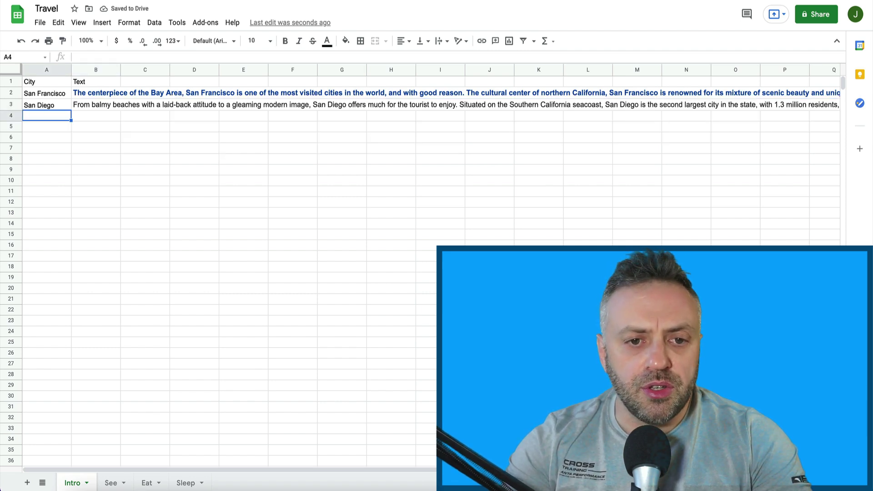
Return to Wikivoyage, search for Santa Monica and open its travel guide.
{"action": "key", "text": "alt+Tab"}
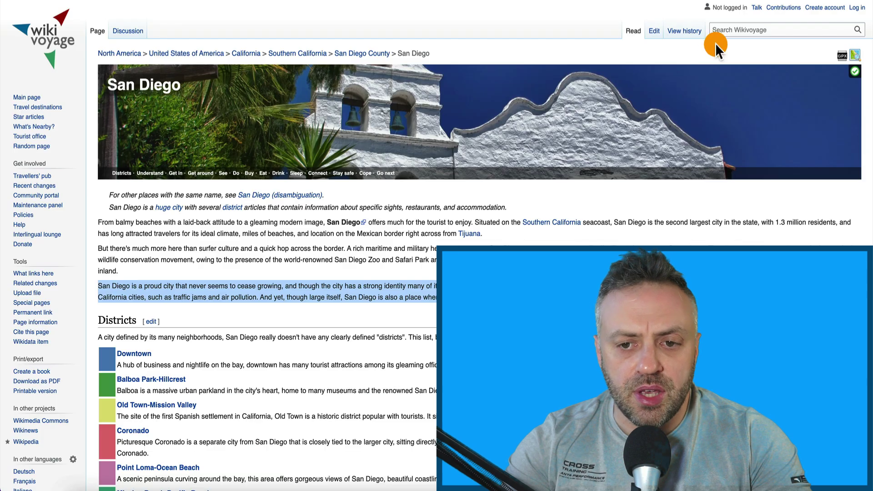
{"action": "left_click", "coordinate": [762, 29]}
{"action": "type", "text": "los"}
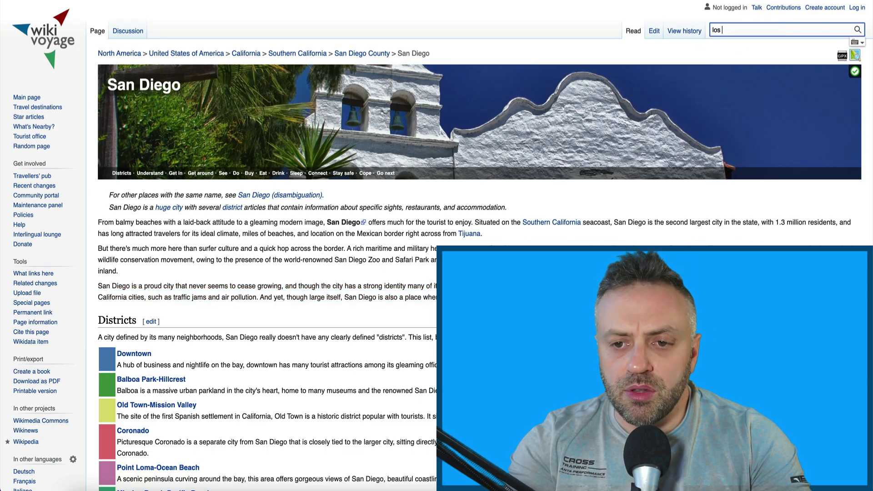
{"action": "key", "text": "BackSpace"}
{"action": "key", "text": "BackSpace"}
{"action": "key", "text": "BackSpace"}
{"action": "key", "text": "BackSpace"}
{"action": "type", "text": "santa monica"}
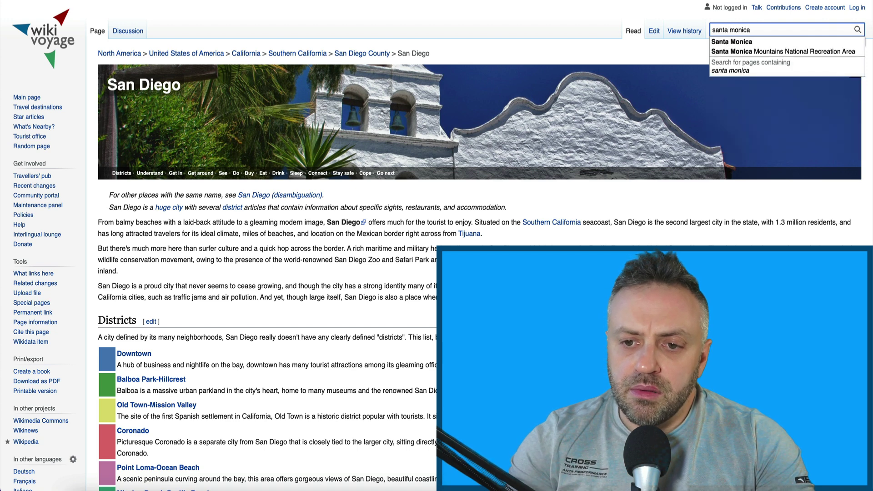
{"action": "key", "text": "Down"}
{"action": "key", "text": "Return"}
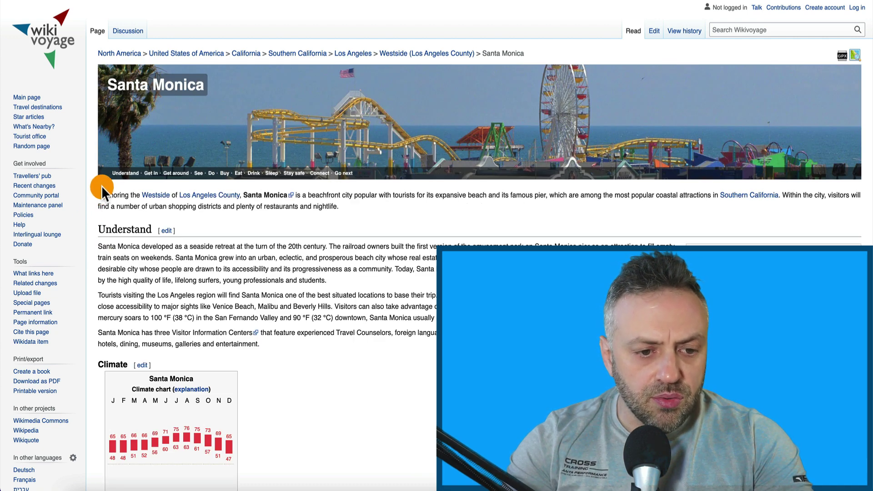
Copy the opening Santa Monica paragraph, then enter Santa Monica in cell A4 and the copied paragraph in B4 of the Intro sheet.
{"action": "left_click_drag", "start_coordinate": [98, 194], "coordinate": [361, 205]}
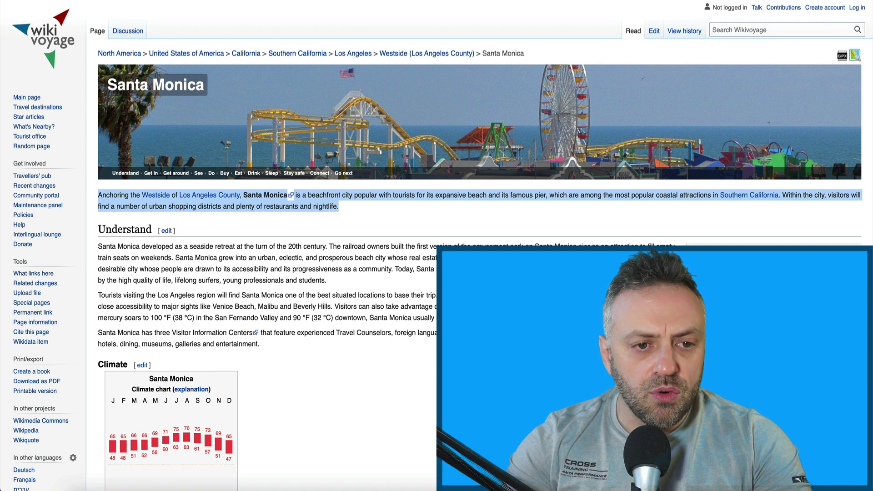
{"action": "key", "text": "ctrl+Tab"}
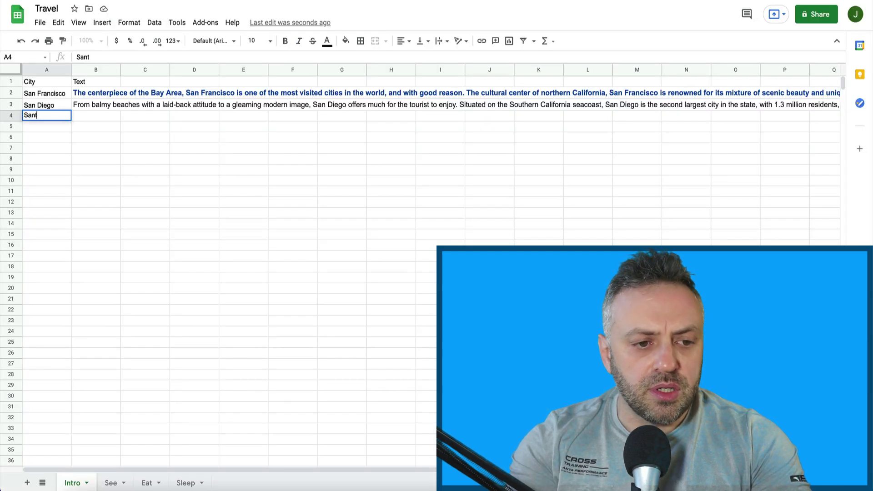
{"action": "type", "text": "Santa Monica"}
{"action": "key", "text": "Return"}
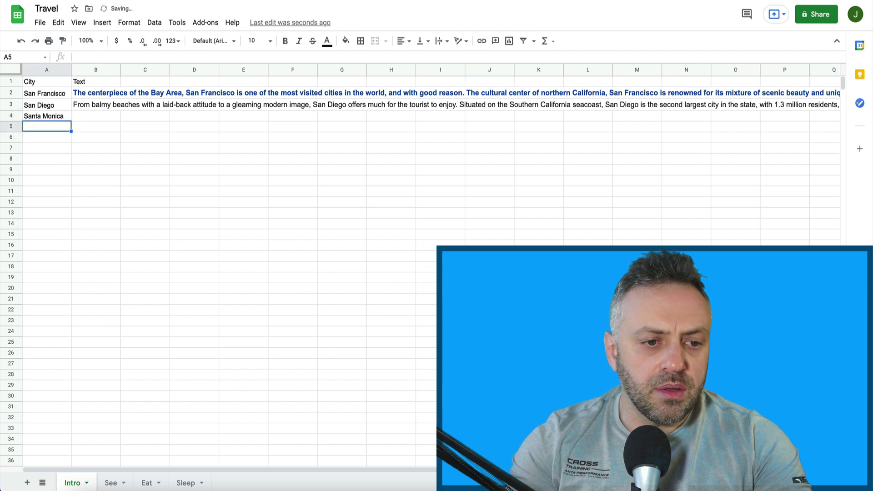
{"action": "left_click", "coordinate": [95, 116]}
{"action": "key", "text": "ctrl+v"}
{"action": "key", "text": "Up"}
{"action": "key", "text": "Up"}
{"action": "key", "text": "Left"}
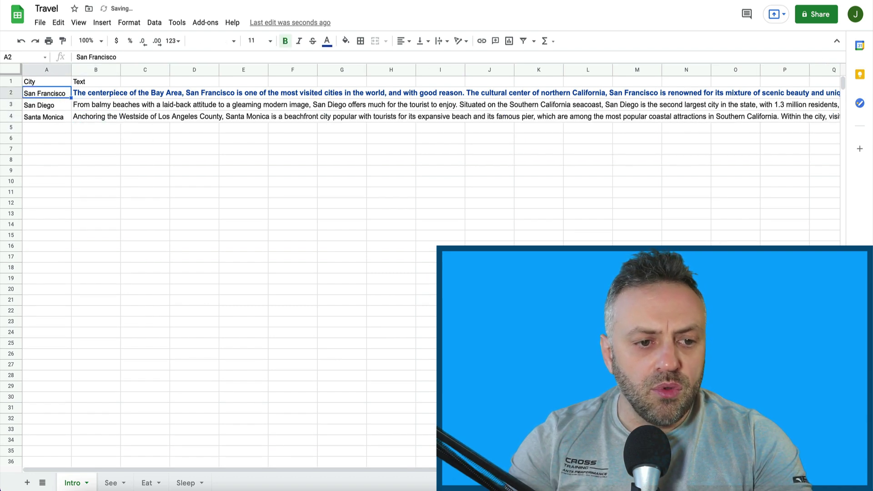
{"action": "key", "text": "Down"}
{"action": "key", "text": "Down"}
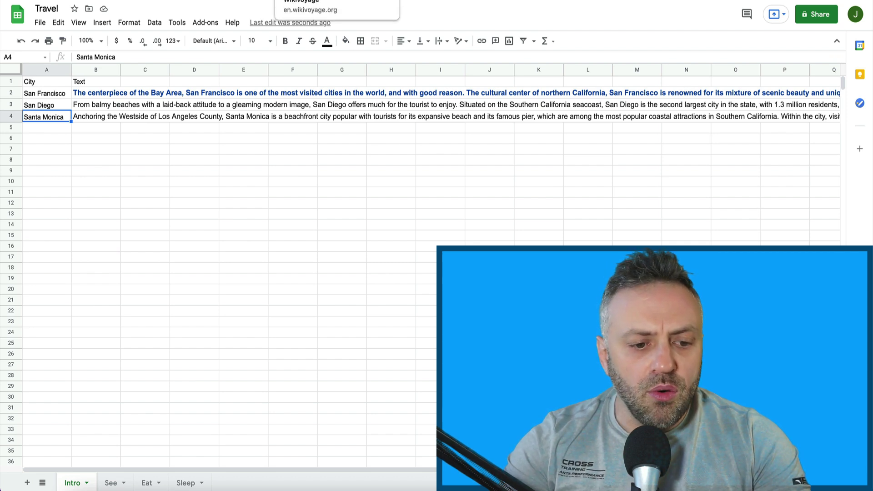
Open the See sheet and enter San Francisco, San Diego and Santa Monica in cells A2 to A4.
{"action": "left_click", "coordinate": [110, 483]}
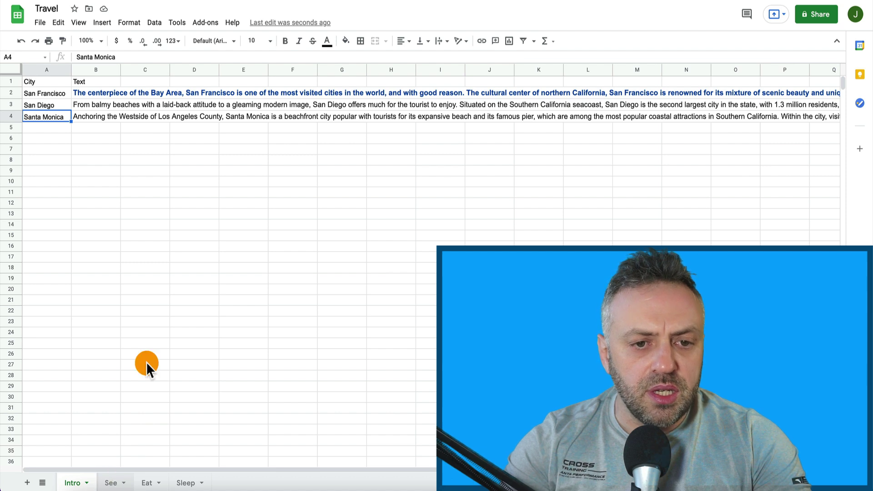
{"action": "left_click", "coordinate": [46, 91]}
{"action": "type", "text": "S"}
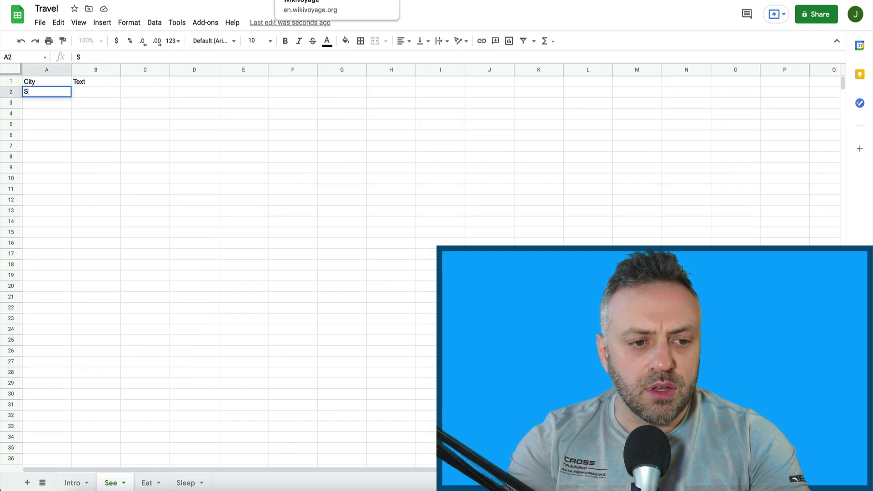
{"action": "type", "text": "an Francisco"}
{"action": "key", "text": "Return"}
{"action": "type", "text": "San D"}
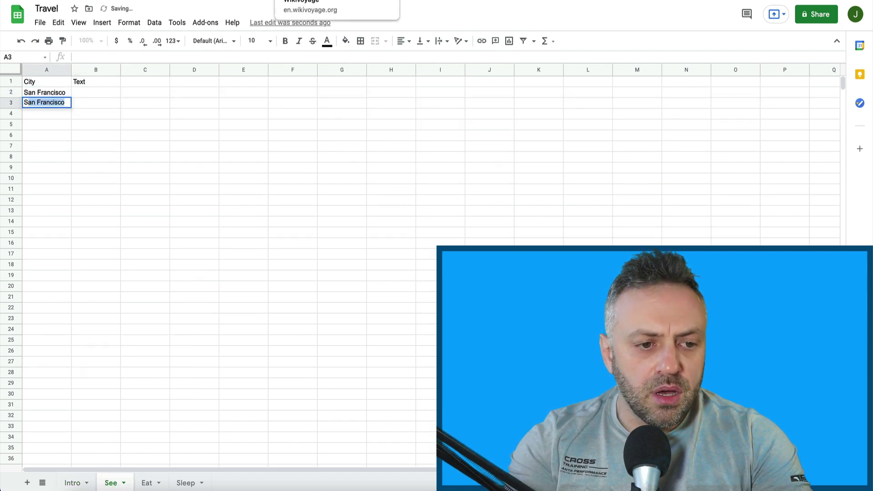
{"action": "type", "text": "iego"}
{"action": "key", "text": "Return"}
{"action": "type", "text": "S"}
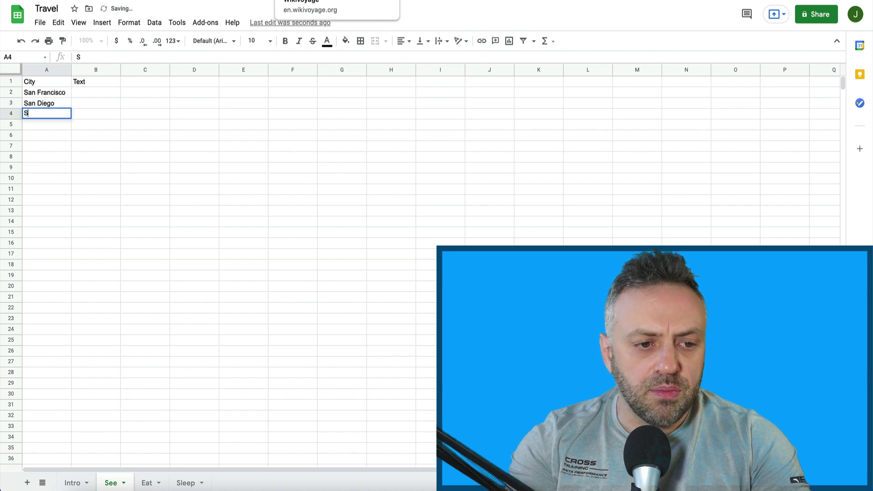
{"action": "type", "text": "anta Monica"}
{"action": "key", "text": "Return"}
Copy San Francisco from cell A2, search Wikivoyage for it and go to the See section of its travel guide.
{"action": "key", "text": "Up"}
{"action": "key", "text": "Up"}
{"action": "key", "text": "Up"}
{"action": "key", "text": "ctrl+c"}
{"action": "left_click", "coordinate": [318, 1]}
{"action": "left_click", "coordinate": [751, 26]}
{"action": "key", "text": "ctrl+v"}
{"action": "key", "text": "Return"}
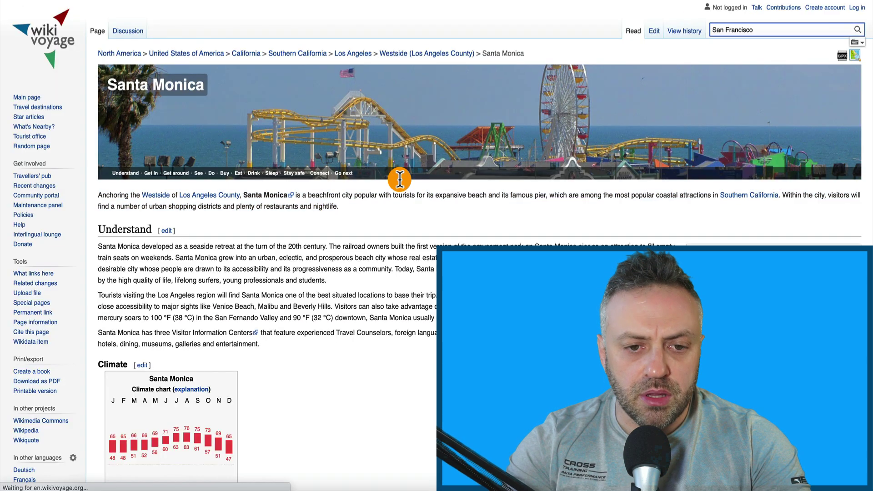
{"action": "scroll", "coordinate": [160, 315], "scroll_direction": "down", "scroll_amount": 1}
{"action": "scroll", "coordinate": [160, 315], "scroll_direction": "up", "scroll_amount": 1}
{"action": "mouse_move", "coordinate": [238, 172]}
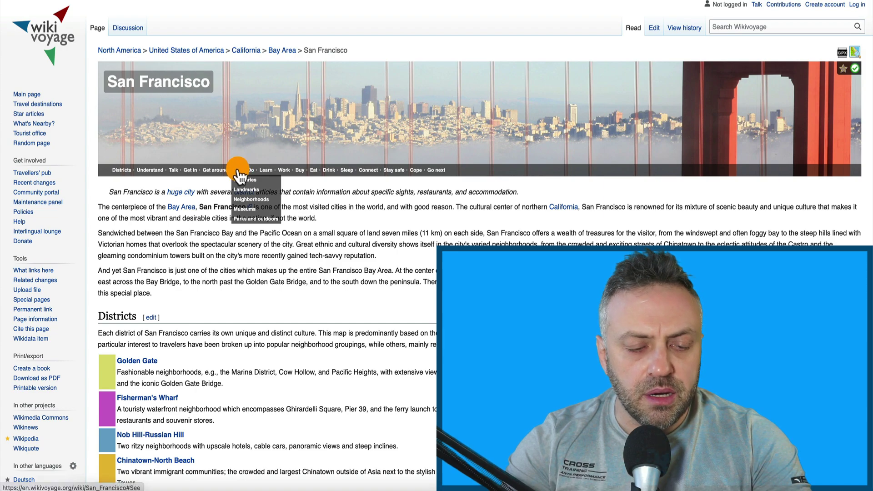
{"action": "left_click", "coordinate": [238, 171]}
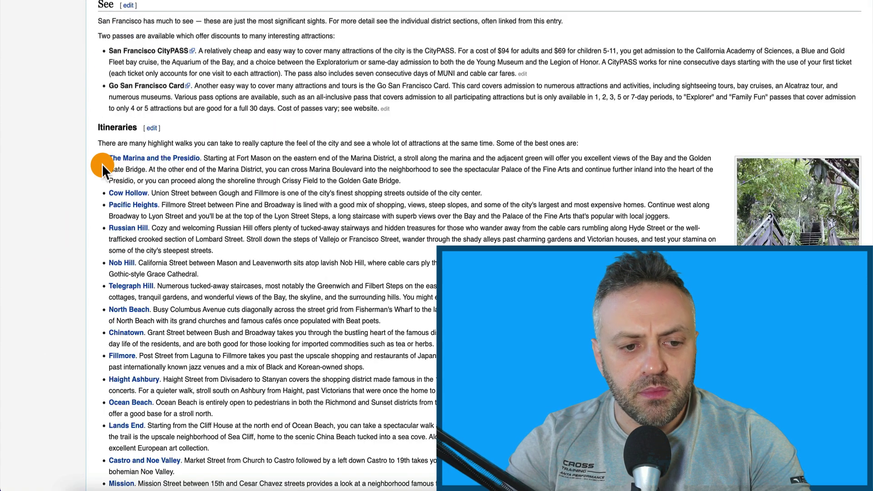
Extract the list of San Francisco itineraries from the Wikivoyage page and paste it into the See sheet starting at cell B2.
{"action": "scroll", "coordinate": [103, 159], "scroll_direction": "down", "scroll_amount": 3}
{"action": "scroll", "coordinate": [203, 56], "scroll_direction": "up", "scroll_amount": 2}
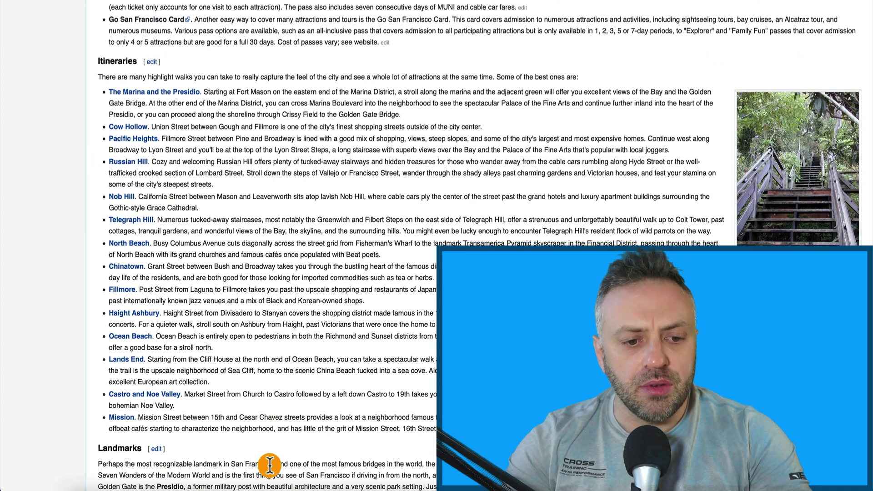
{"action": "right_click", "coordinate": [209, 90]}
{"action": "left_click", "coordinate": [238, 165]}
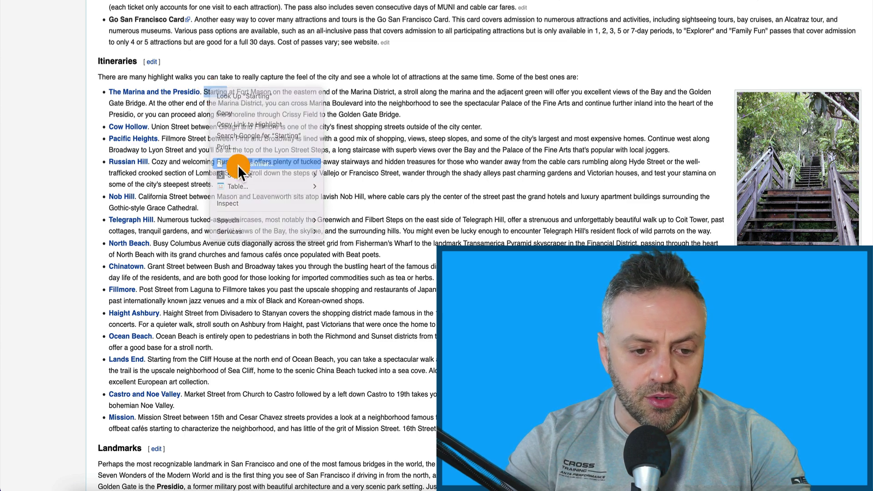
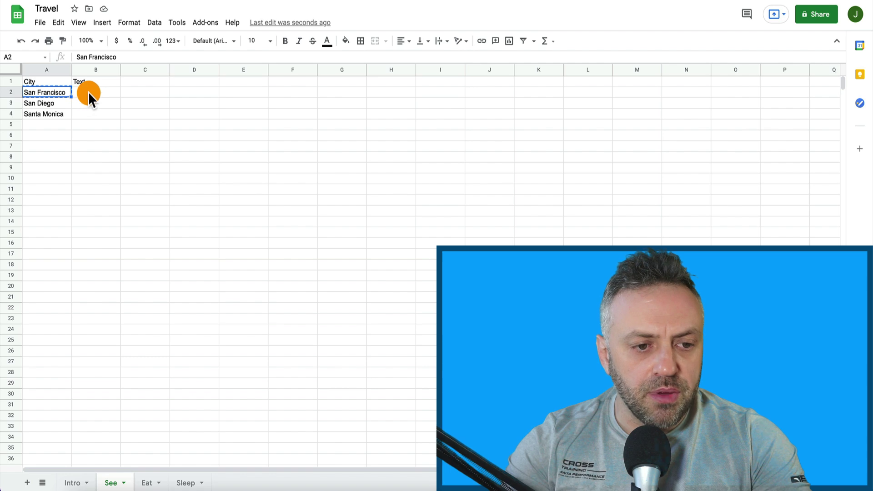
{"action": "key", "text": "ctrl+v"}
{"action": "left_click", "coordinate": [88, 91]}
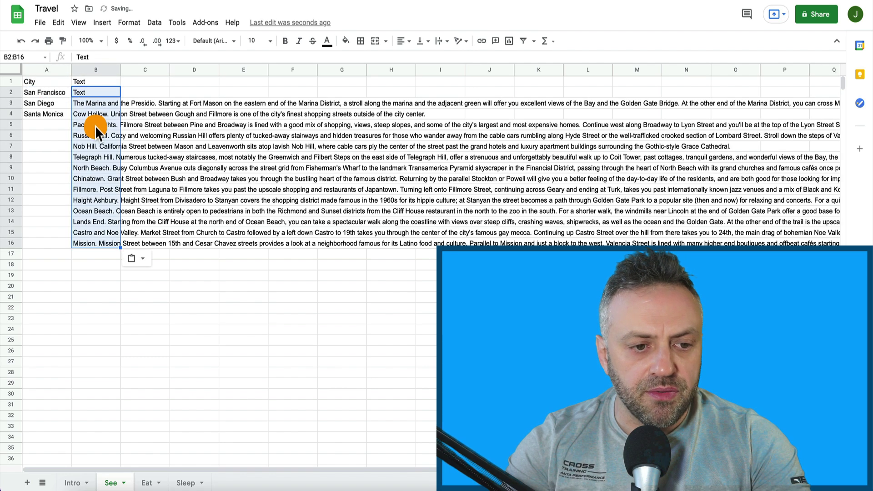
Clear the pasted header in B2 and the city names in A2 to A4, then delete the empty row 2.
{"action": "key", "text": "Delete"}
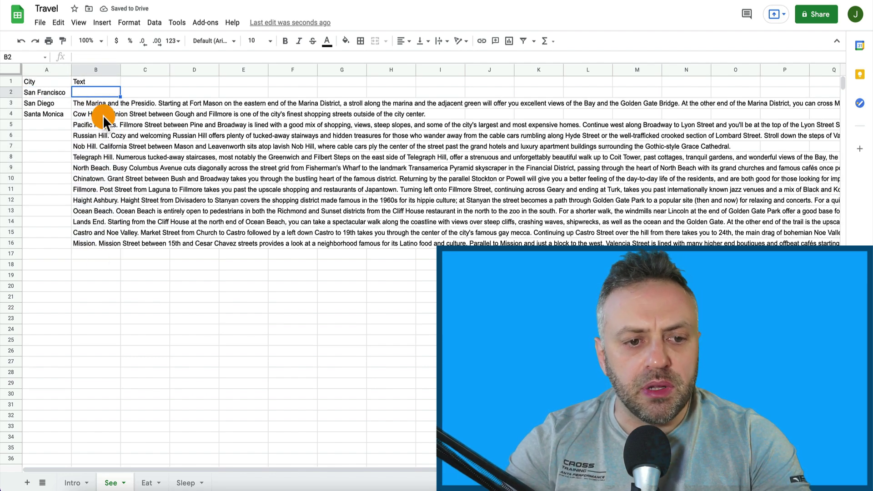
{"action": "left_click", "coordinate": [54, 102]}
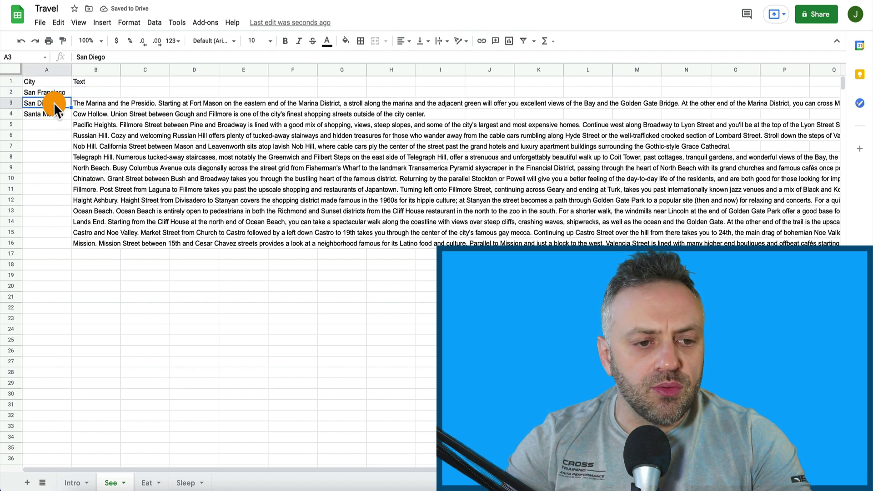
{"action": "key", "text": "Delete"}
{"action": "key", "text": "Down"}
{"action": "key", "text": "Delete"}
{"action": "key", "text": "Up"}
{"action": "key", "text": "Up"}
{"action": "key", "text": "Delete"}
{"action": "left_click", "coordinate": [9, 90]}
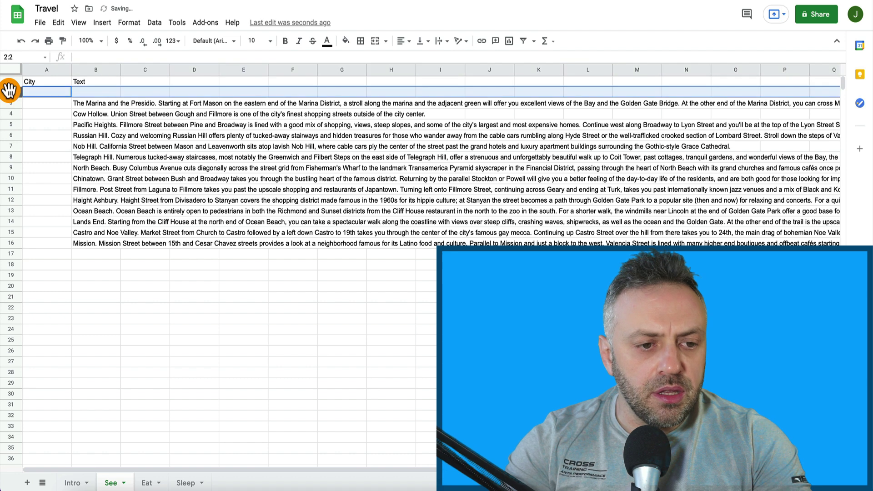
{"action": "right_click", "coordinate": [9, 91]}
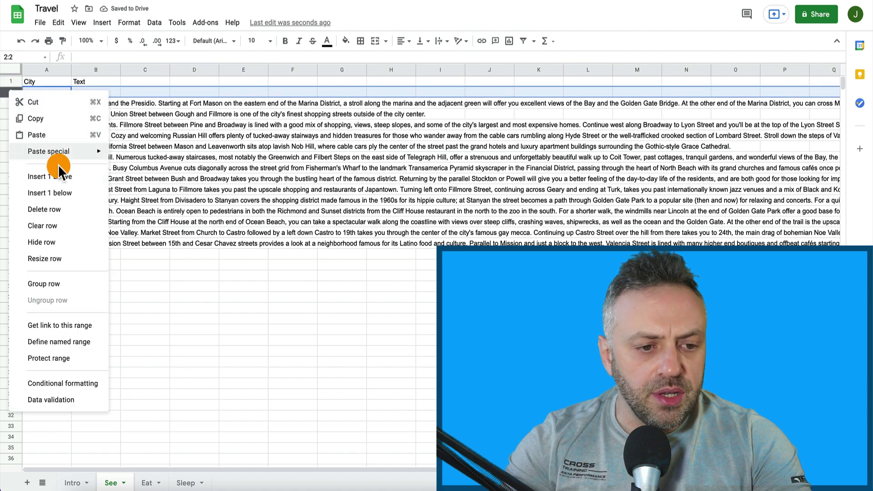
{"action": "left_click", "coordinate": [44, 210]}
Enter San Francisco in cell A2 and fill it down to A15 beside all the itinerary texts.
{"action": "left_click", "coordinate": [55, 88]}
{"action": "type", "text": "Sa"}
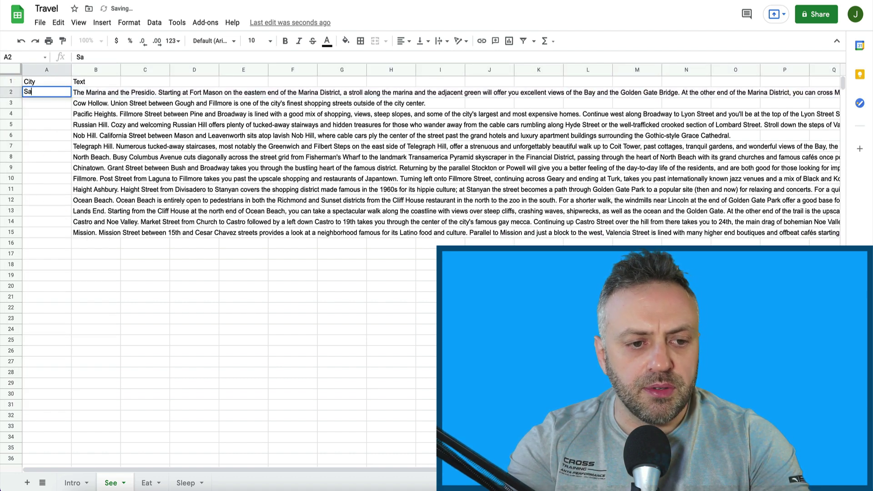
{"action": "type", "text": "n Francisco"}
{"action": "key", "text": "Return"}
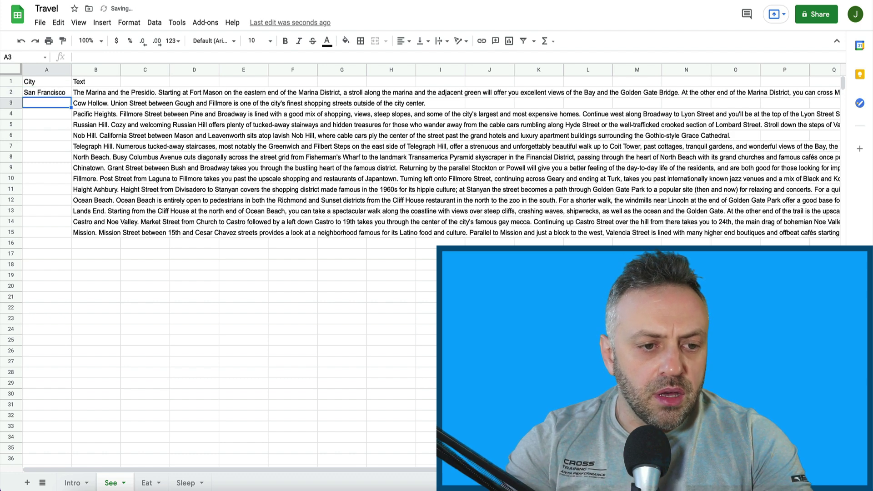
{"action": "left_click", "coordinate": [66, 92]}
{"action": "left_click_drag", "start_coordinate": [70, 96], "coordinate": [65, 237]}
Enter San Diego in cell A16 of the See sheet and select B16 for its text.
{"action": "double_click", "coordinate": [59, 241]}
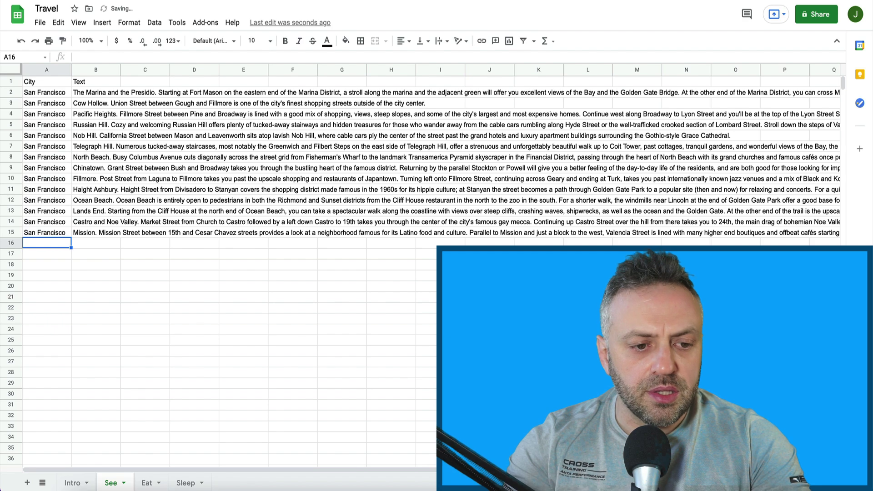
{"action": "key", "text": "Return"}
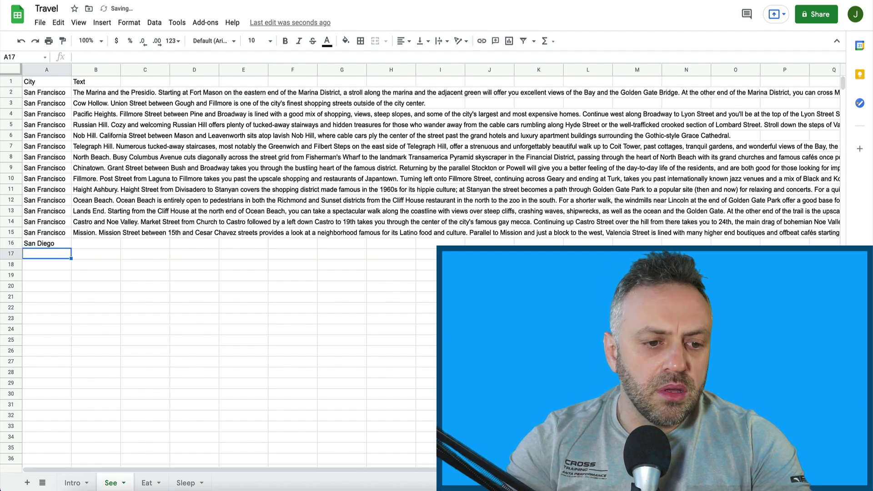
{"action": "left_click", "coordinate": [107, 241]}
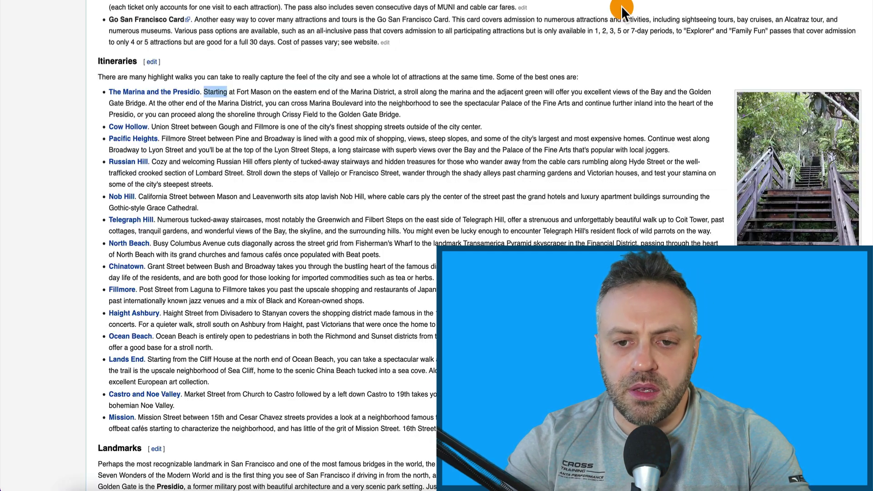
Return to Wikivoyage, open the San Diego travel guide and look through its See section for text to copy.
{"action": "scroll", "coordinate": [642, 76], "scroll_direction": "up", "scroll_amount": 20}
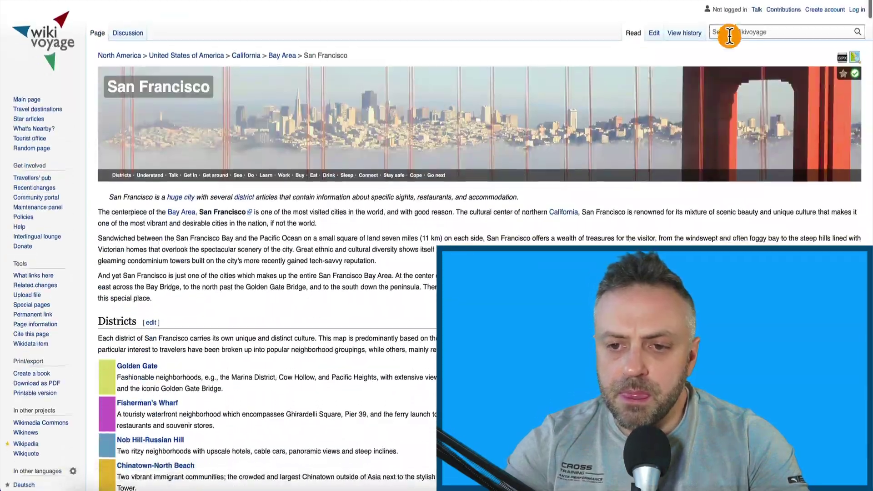
{"action": "left_click", "coordinate": [757, 32]}
{"action": "type", "text": "san diego"}
{"action": "key", "text": "Down"}
{"action": "key", "text": "Return"}
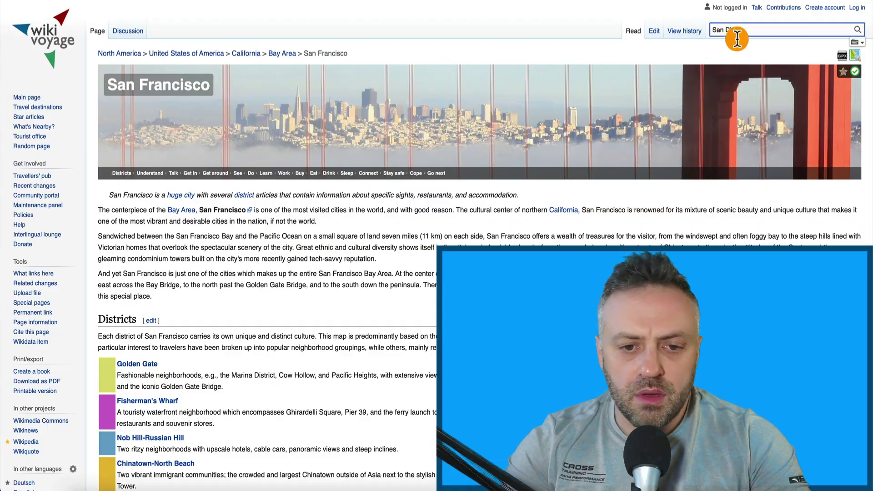
{"action": "scroll", "coordinate": [230, 301], "scroll_direction": "down", "scroll_amount": 3}
{"action": "scroll", "coordinate": [230, 301], "scroll_direction": "up", "scroll_amount": 3}
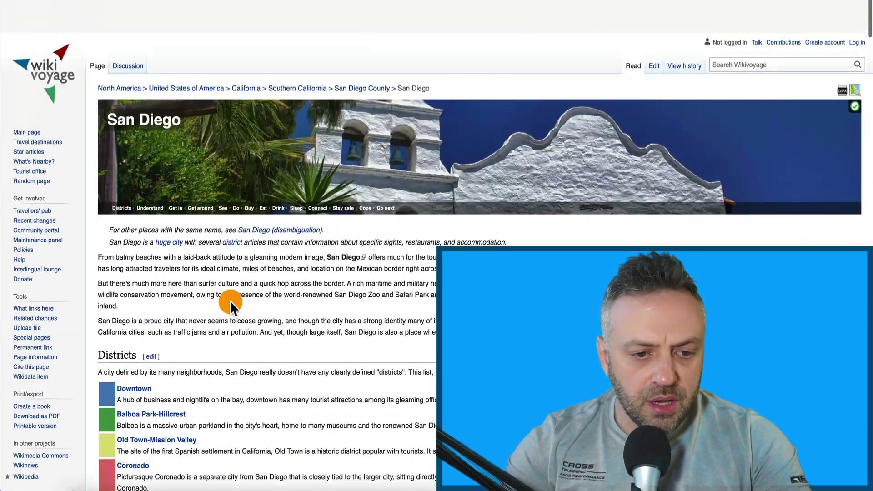
{"action": "left_click", "coordinate": [223, 173]}
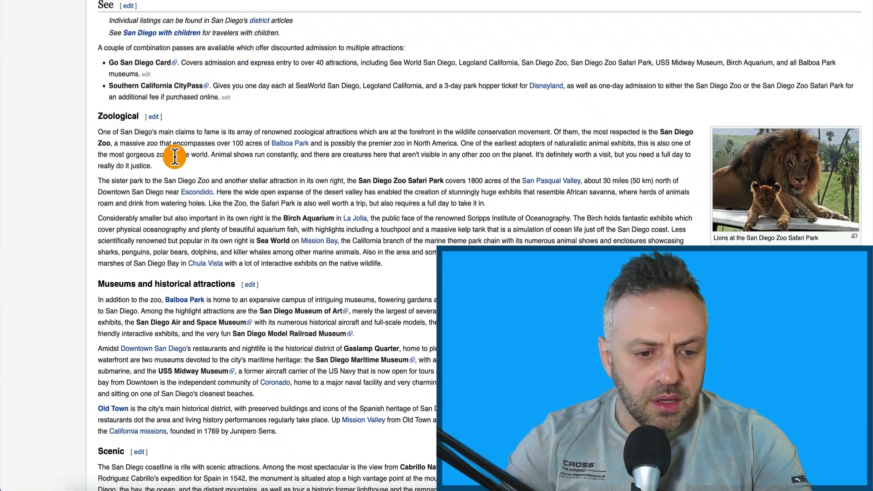
{"action": "scroll", "coordinate": [175, 157], "scroll_direction": "down", "scroll_amount": 4}
{"action": "scroll", "coordinate": [174, 157], "scroll_direction": "up", "scroll_amount": 4}
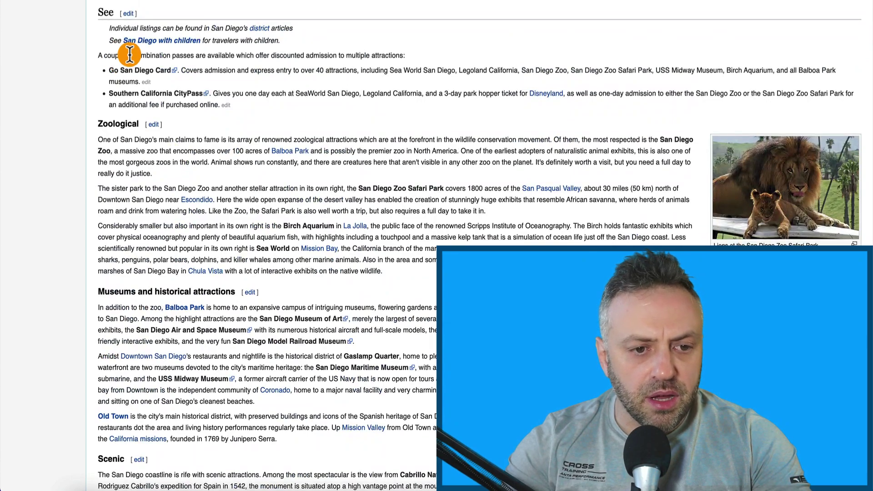
{"action": "scroll", "coordinate": [112, 175], "scroll_direction": "down", "scroll_amount": 4}
{"action": "scroll", "coordinate": [114, 173], "scroll_direction": "up", "scroll_amount": 6}
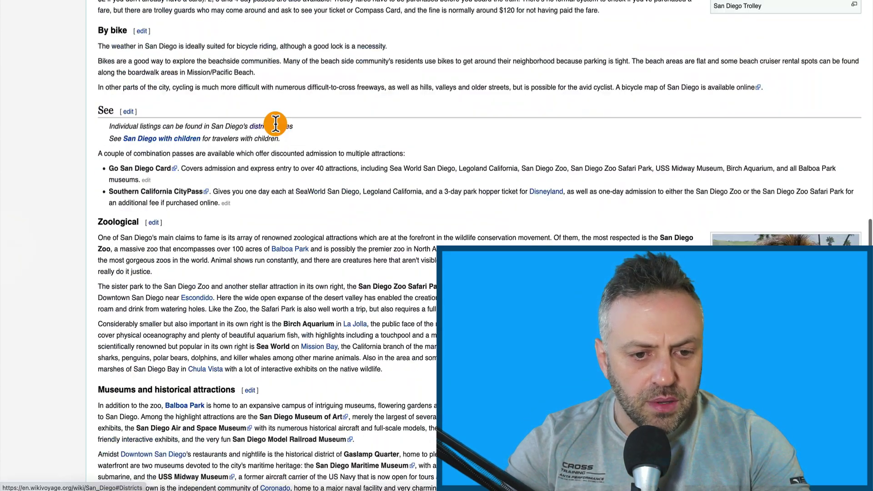
Jump to the Districts list in the San Diego guide and scrape the links similar to Downtown.
{"action": "left_click", "coordinate": [249, 127]}
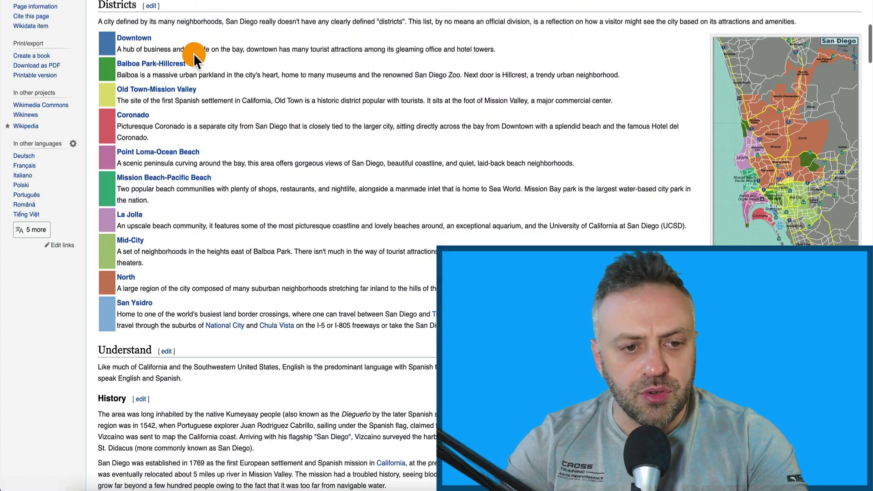
{"action": "right_click", "coordinate": [136, 37]}
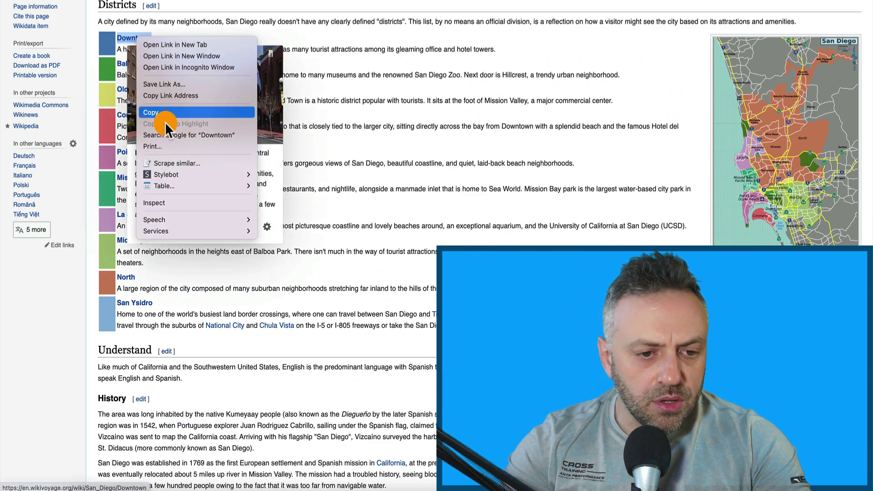
{"action": "left_click", "coordinate": [180, 166]}
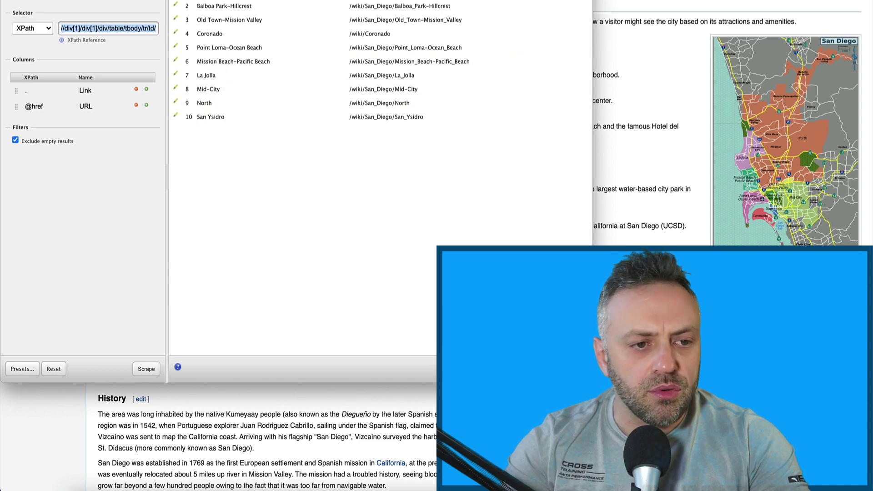
Try to scrape the district descriptions, using the text under Downtown as the sample.
{"action": "left_click", "coordinate": [144, 67]}
{"action": "right_click", "coordinate": [199, 45]}
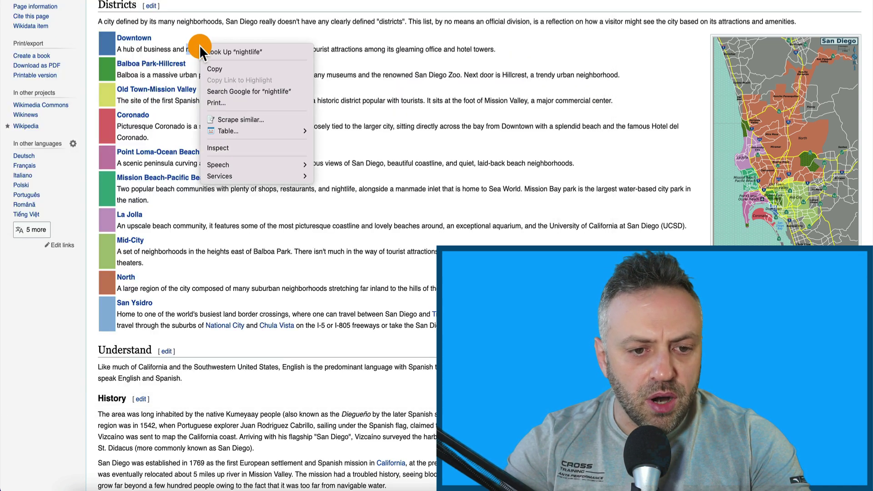
{"action": "left_click", "coordinate": [237, 117]}
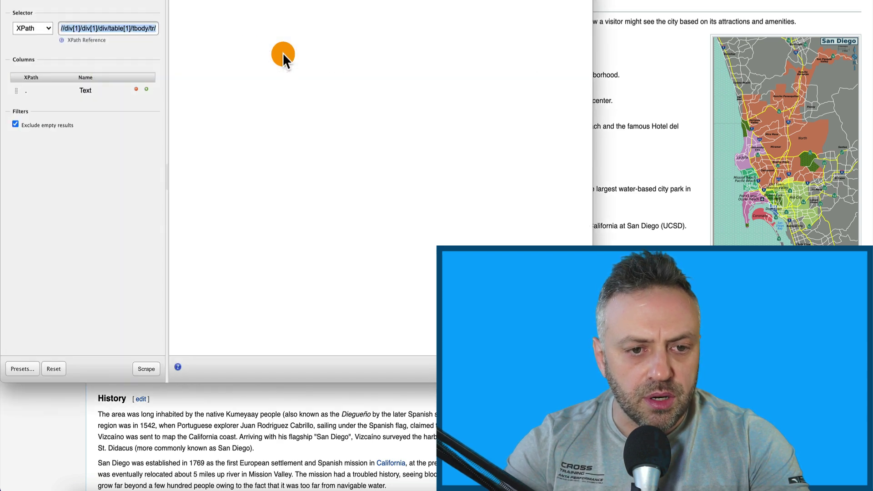
{"action": "key", "text": "super+w"}
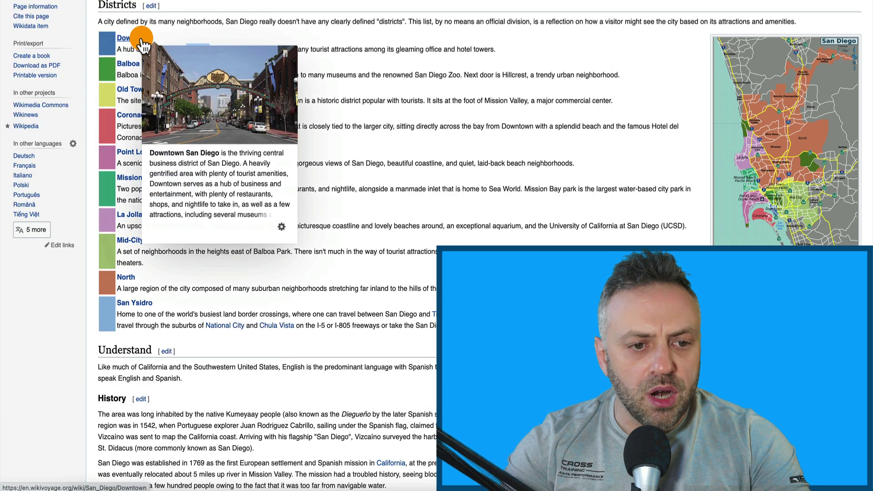
Scrape the district links similar to Downtown again and copy the results to the clipboard.
{"action": "right_click", "coordinate": [141, 41]}
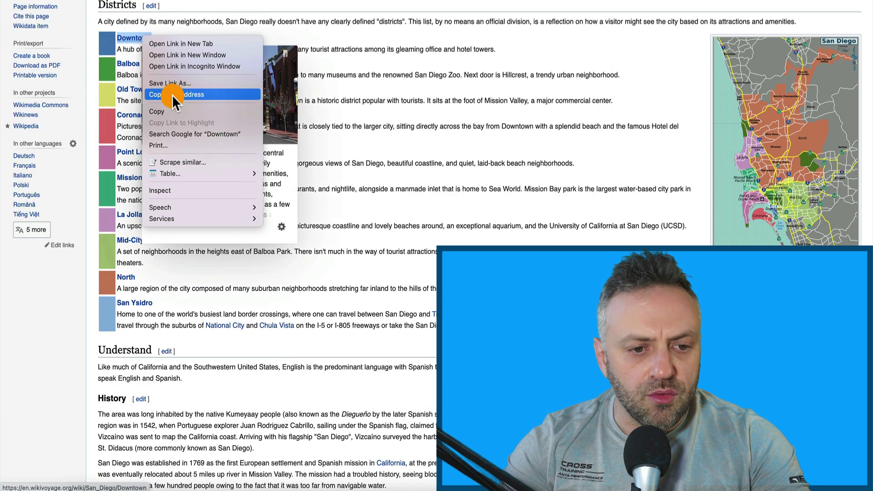
{"action": "left_click", "coordinate": [187, 162]}
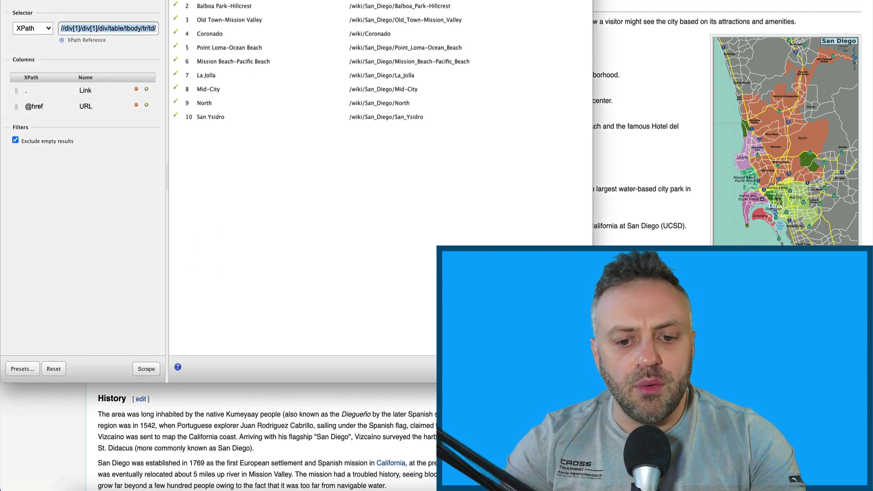
{"action": "left_click", "coordinate": [546, 369]}
{"action": "left_click", "coordinate": [366, 144]}
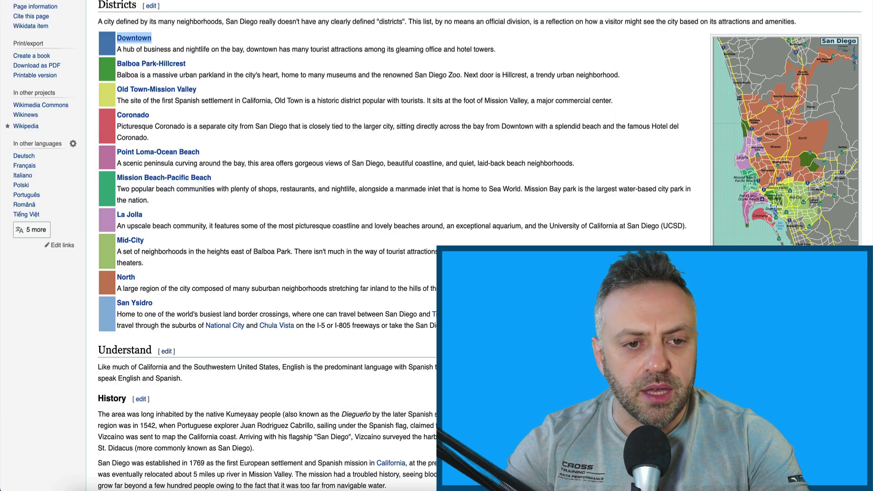
Paste the scraped district table into B16 of the See sheet and clear its header cells B16 and C16.
{"action": "key", "text": "super+Tab"}
{"action": "left_click", "coordinate": [101, 244]}
{"action": "key", "text": "super+v"}
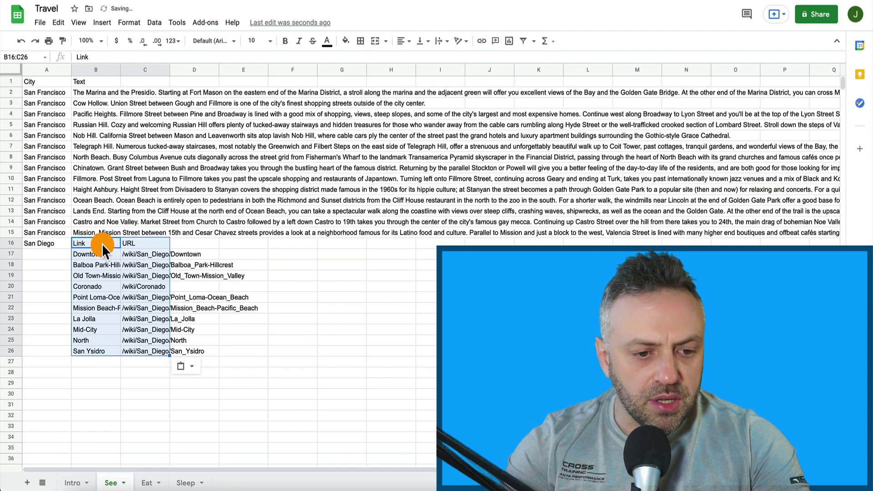
{"action": "left_click", "coordinate": [102, 244]}
{"action": "key", "text": "Delete"}
{"action": "key", "text": "Right"}
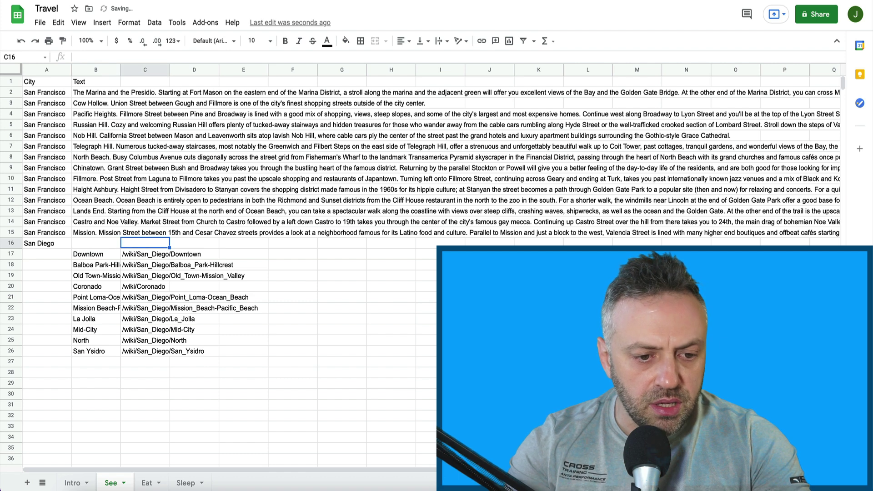
Clear the scraped URLs in C17 to C26 of the See sheet and return to cell B16.
{"action": "key", "text": "Down"}
{"action": "key", "text": "shift+Down"}
{"action": "key", "text": "shift+Down"}
{"action": "key", "text": "shift+Down"}
{"action": "key", "text": "shift+Down"}
{"action": "key", "text": "shift+Down"}
{"action": "key", "text": "shift+Down"}
{"action": "key", "text": "shift+Down"}
{"action": "key", "text": "shift+Down"}
{"action": "key", "text": "shift+Down"}
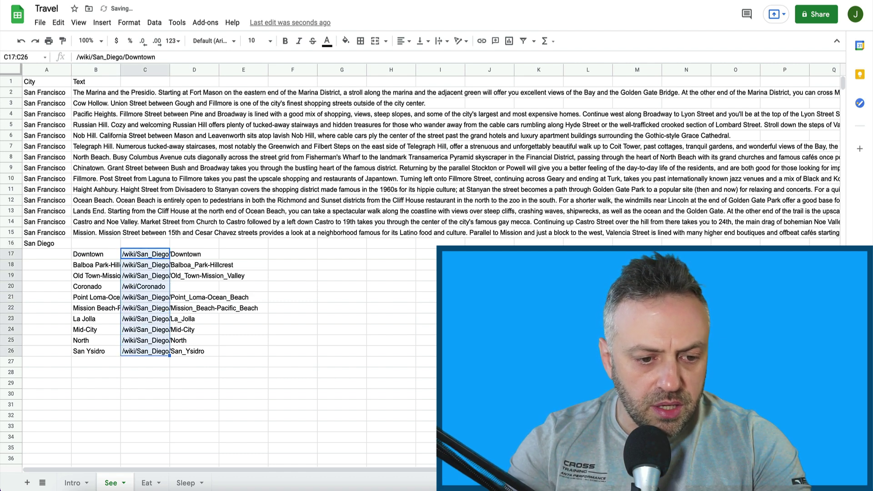
{"action": "key", "text": "Delete"}
{"action": "key", "text": "Up"}
{"action": "key", "text": "Left"}
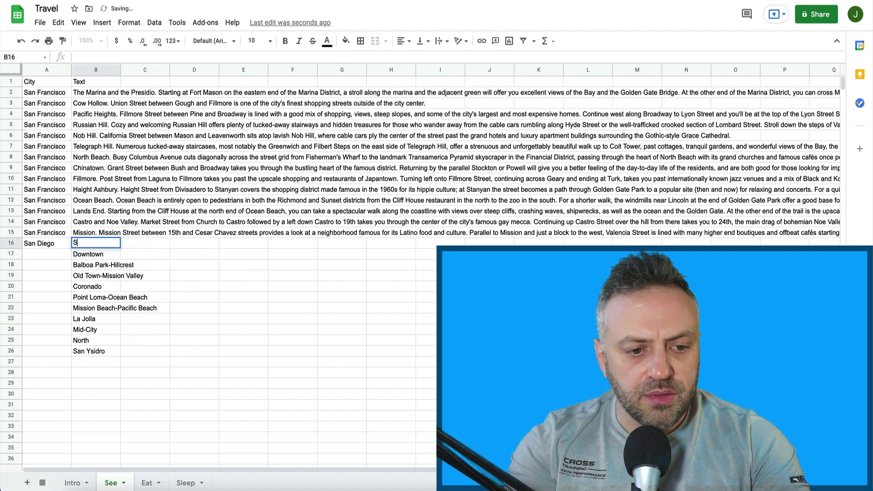
Move the San Diego district names up one row so that they fill B16 to B25.
{"action": "key", "text": "Escape"}
{"action": "key", "text": "Down"}
{"action": "key", "text": "shift+Down"}
{"action": "key", "text": "shift+Down"}
{"action": "key", "text": "shift+Down"}
{"action": "key", "text": "shift+Down"}
{"action": "key", "text": "shift+Down"}
{"action": "key", "text": "shift+Down"}
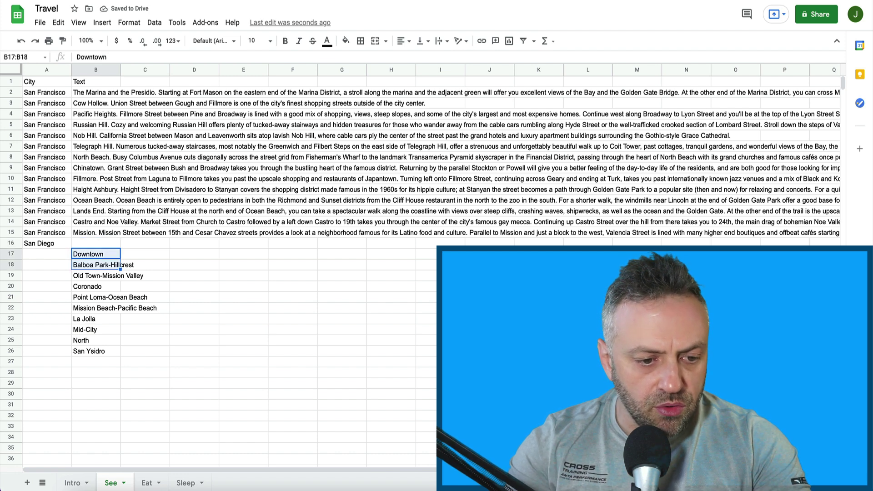
{"action": "key", "text": "shift+Down"}
{"action": "key", "text": "shift+Down"}
{"action": "key", "text": "shift+Down"}
Fill San Diego down to A25 beside the district names and enter Santa Monica in A26.
{"action": "left_click_drag", "start_coordinate": [72, 248], "coordinate": [66, 342]}
{"action": "left_click", "coordinate": [67, 242]}
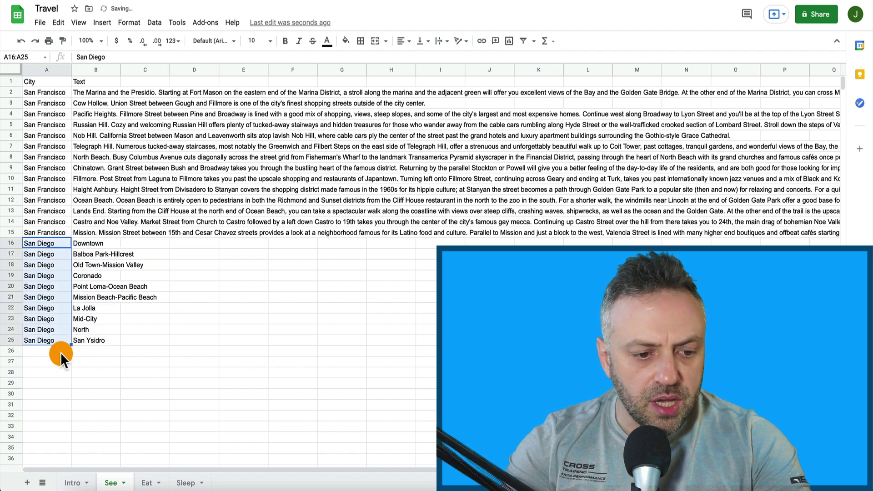
{"action": "left_click", "coordinate": [61, 353]}
{"action": "type", "text": "Santa Monica"}
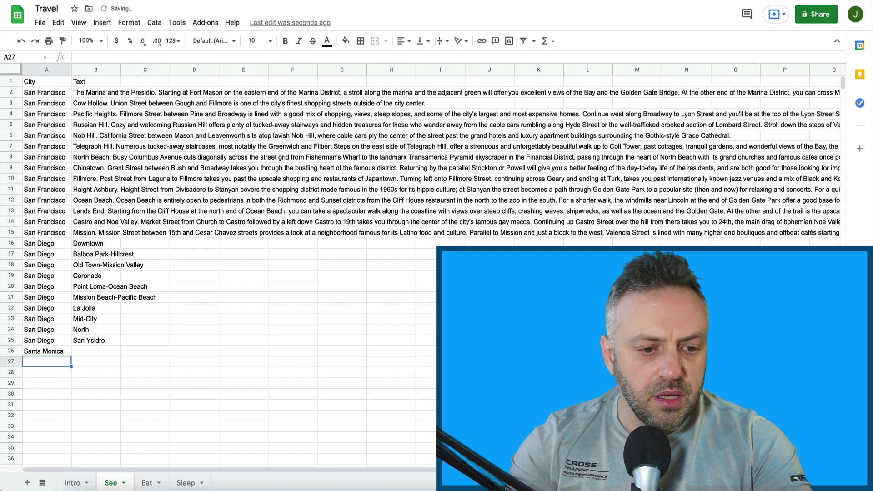
{"action": "key", "text": "Tab"}
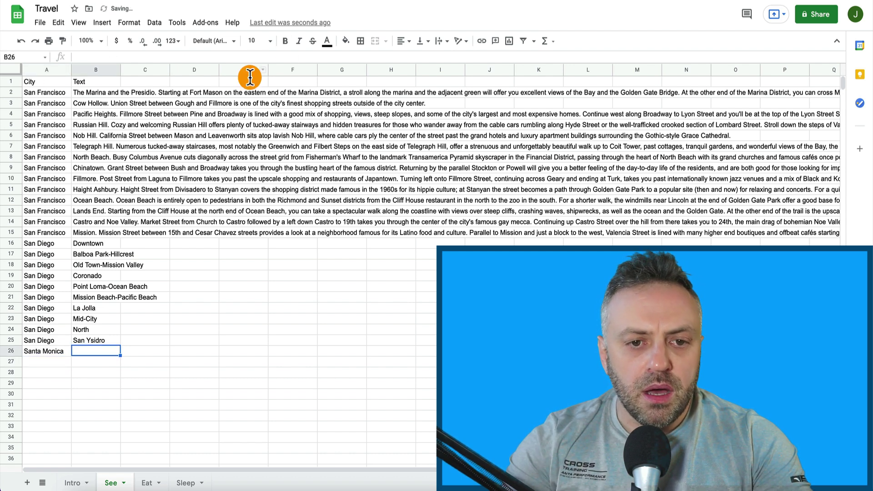
{"action": "key", "text": "Left"}
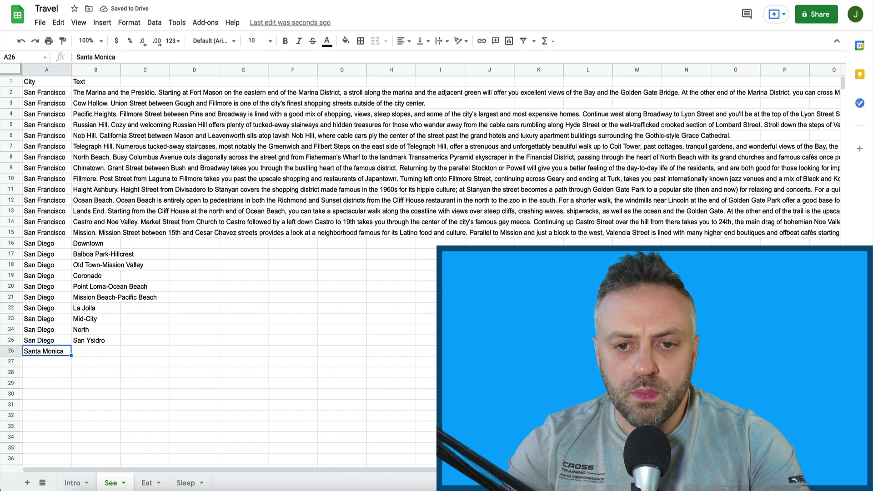
Return to Wikivoyage, search for santa monica and jump to the See section of its guide.
{"action": "key", "text": "ctrl+Tab"}
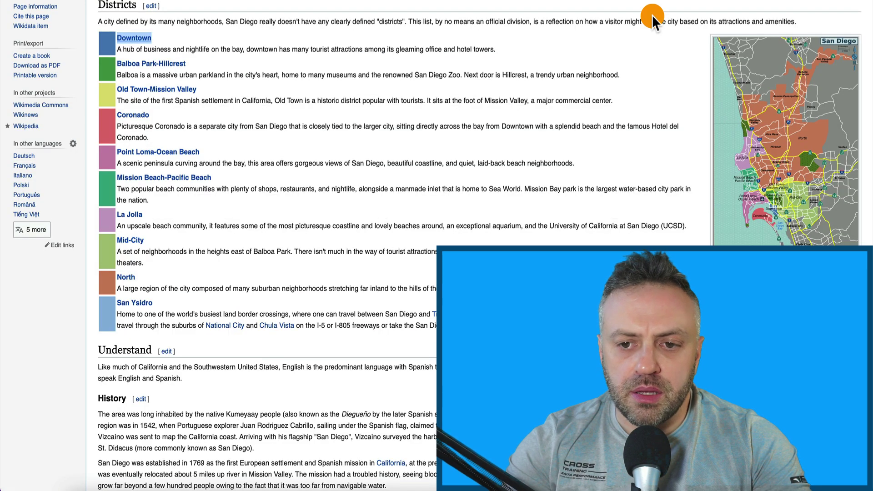
{"action": "scroll", "coordinate": [667, 66], "scroll_direction": "up", "scroll_amount": 10}
{"action": "left_click", "coordinate": [737, 29]}
{"action": "type", "text": "s"}
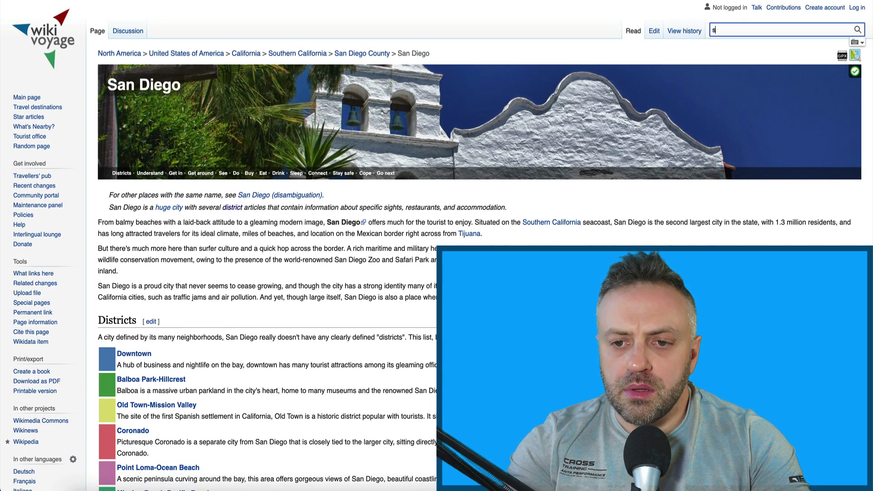
{"action": "type", "text": "anta monica"}
{"action": "key", "text": "Return"}
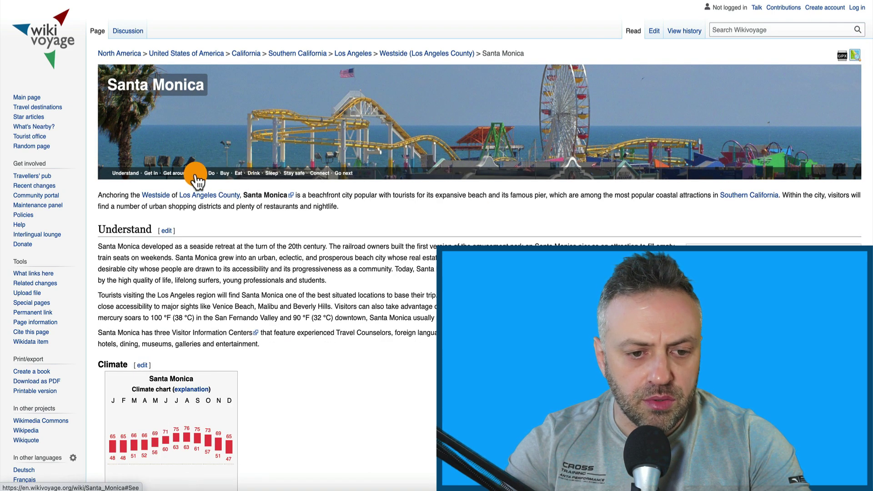
{"action": "left_click", "coordinate": [194, 174]}
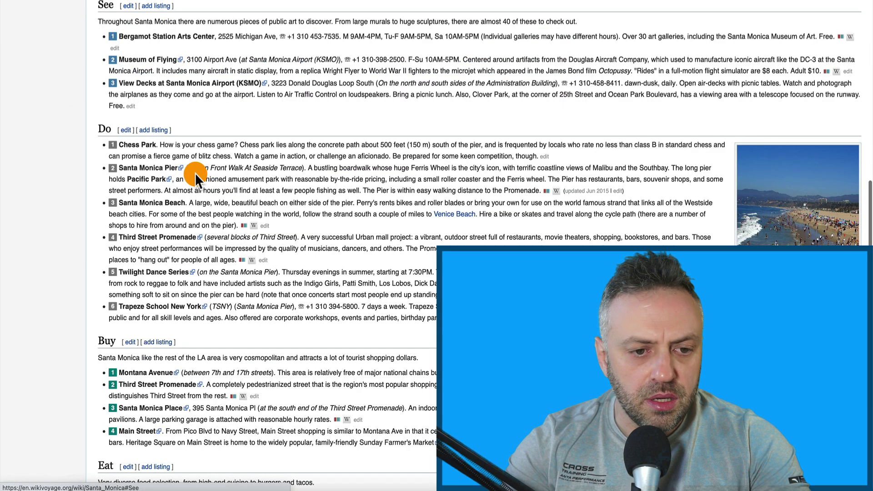
Try to scrape the items similar to the Bergamot Station Arts Center name, then close the scraper.
{"action": "right_click", "coordinate": [148, 35]}
{"action": "left_click", "coordinate": [193, 107]}
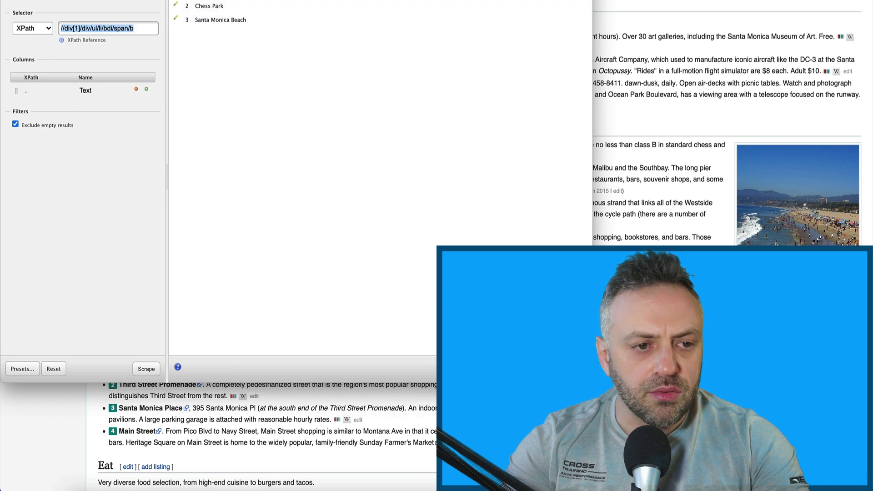
{"action": "left_click", "coordinate": [203, 36]}
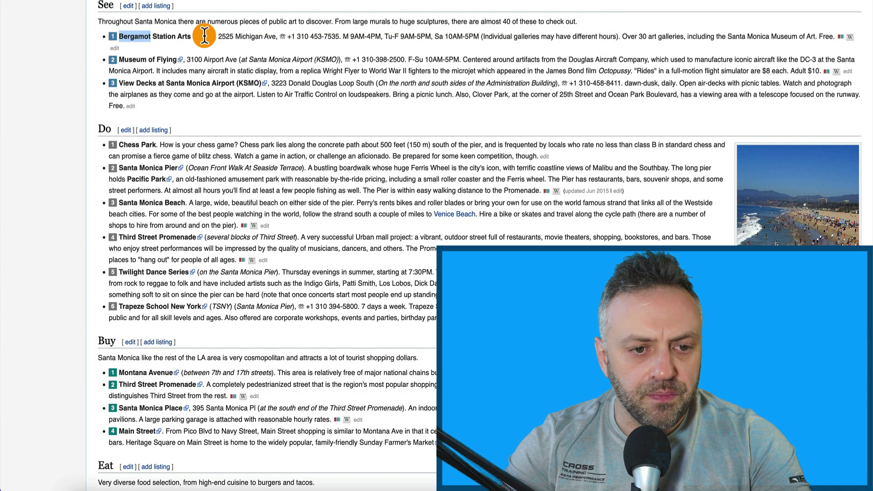
Scrape the Santa Monica listings with the XPath shortened to //div[1]/div/ul/li/bdi and look through the extracted texts.
{"action": "right_click", "coordinate": [179, 36]}
{"action": "left_click", "coordinate": [206, 110]}
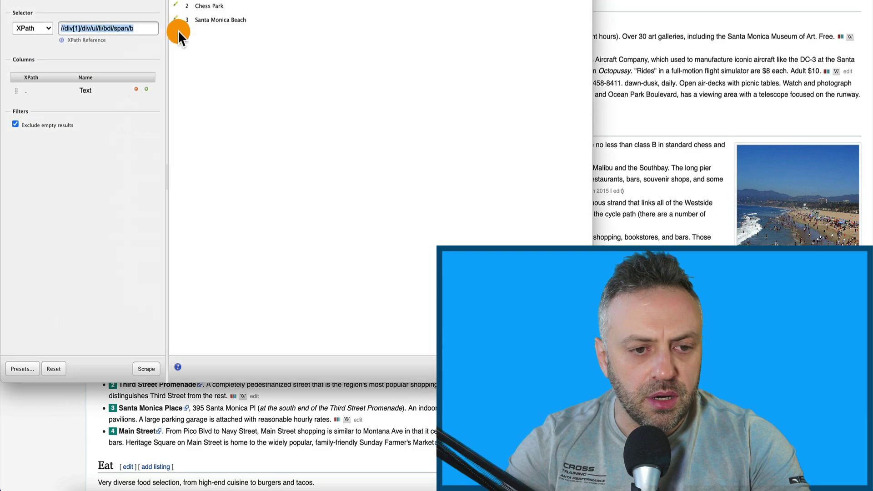
{"action": "key", "text": "BackSpace"}
{"action": "key", "text": "BackSpace"}
{"action": "key", "text": "BackSpace"}
{"action": "key", "text": "BackSpace"}
{"action": "key", "text": "BackSpace"}
{"action": "key", "text": "BackSpace"}
{"action": "key", "text": "BackSpace"}
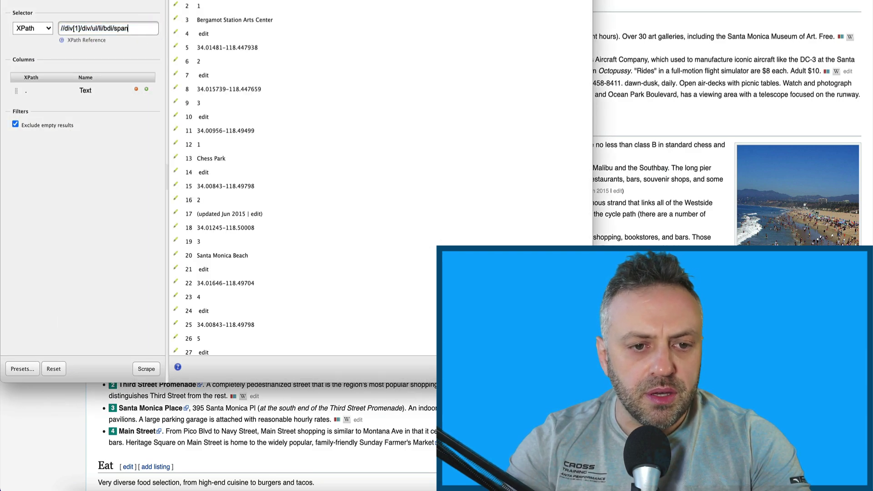
{"action": "scroll", "coordinate": [254, 340], "scroll_direction": "down", "scroll_amount": 5}
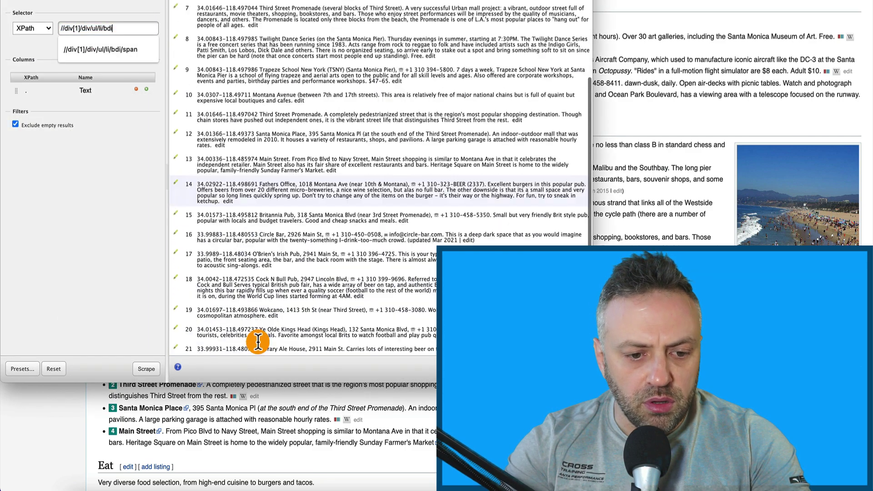
{"action": "scroll", "coordinate": [256, 339], "scroll_direction": "up", "scroll_amount": 5}
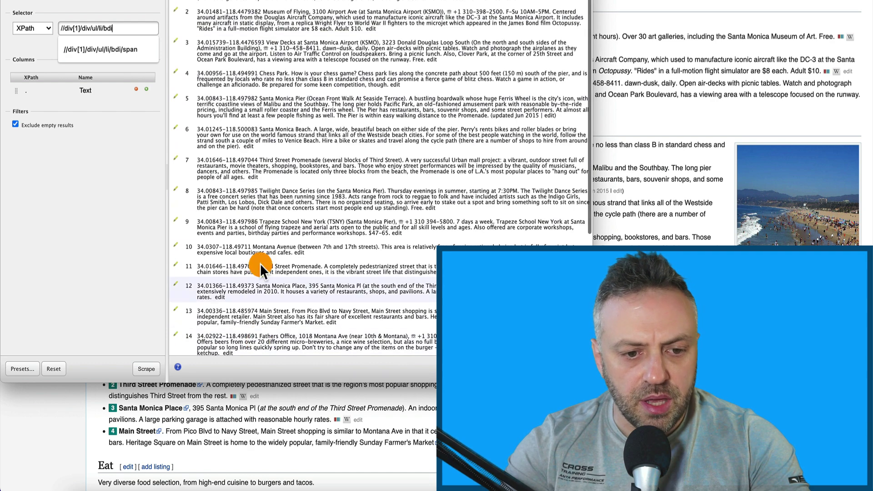
{"action": "key", "text": "Escape"}
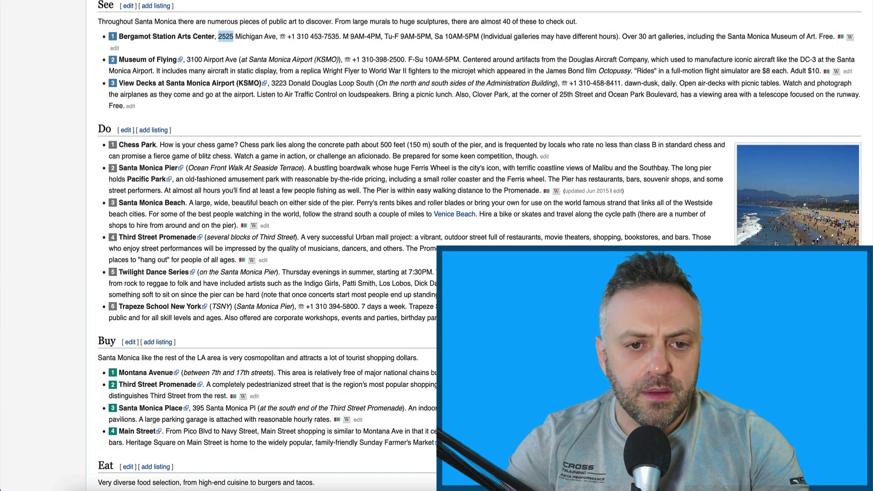
Switch to the Travel spreadsheet and paste the three Santa Monica See listings starting at B27.
{"action": "left_click", "coordinate": [225, 4]}
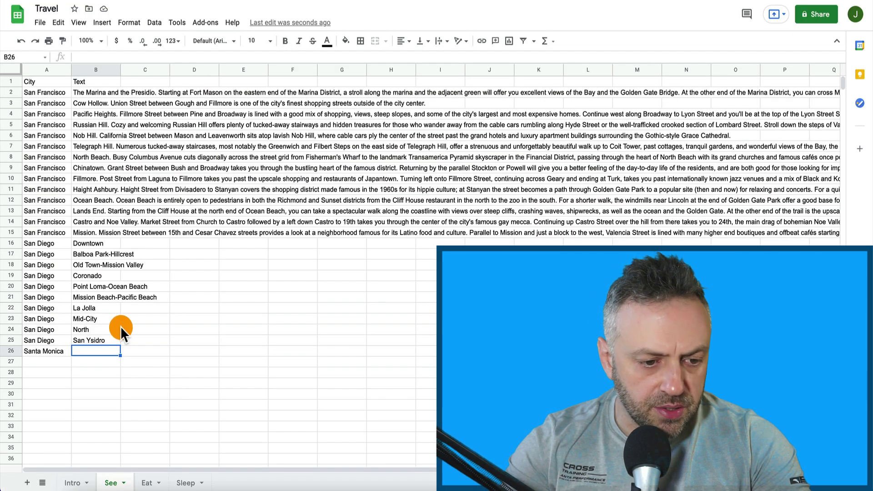
{"action": "left_click", "coordinate": [86, 361]}
{"action": "key", "text": "ctrl+v"}
{"action": "left_click", "coordinate": [97, 351]}
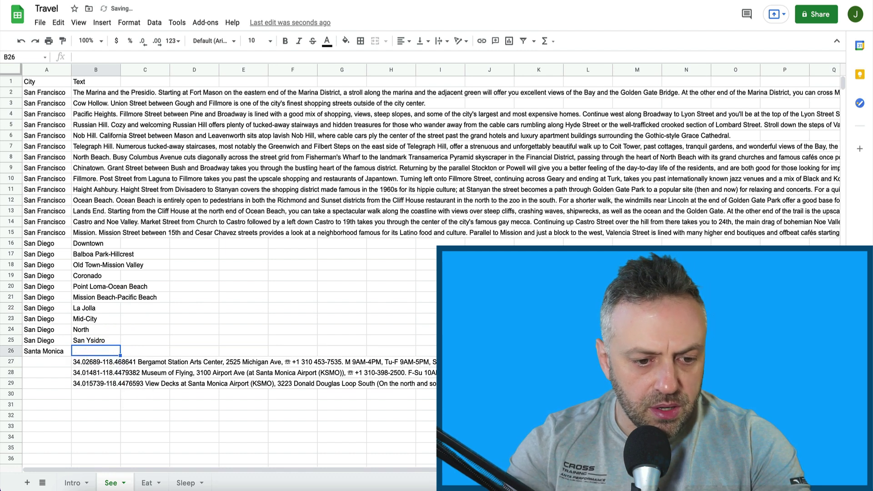
Remove the leading coordinates from the Bergamot Station Arts Center listing in B27.
{"action": "left_click", "coordinate": [86, 361]}
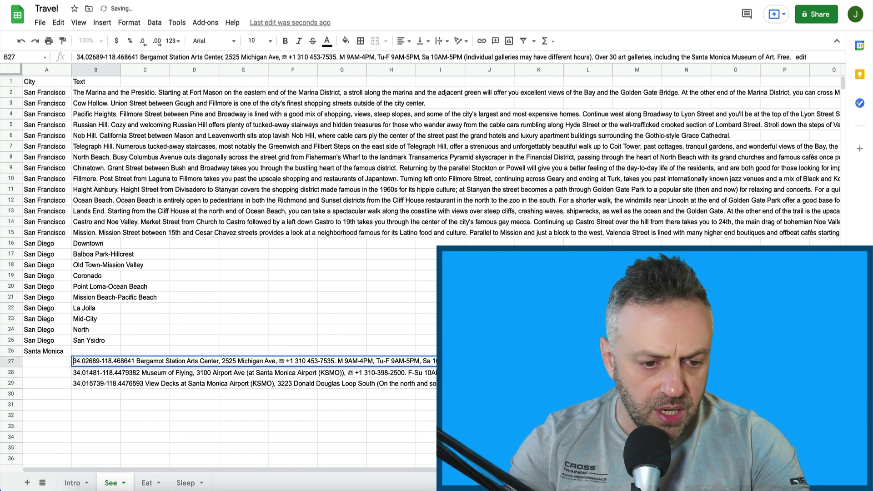
{"action": "key", "text": "shift+Home"}
{"action": "key", "text": "BackSpace"}
{"action": "key", "text": "Return"}
{"action": "key", "text": "Down"}
{"action": "key", "text": "Up"}
Remove the leading coordinates from the Museum of Flying and View Decks listings in B28 and B29.
{"action": "key", "text": "Return"}
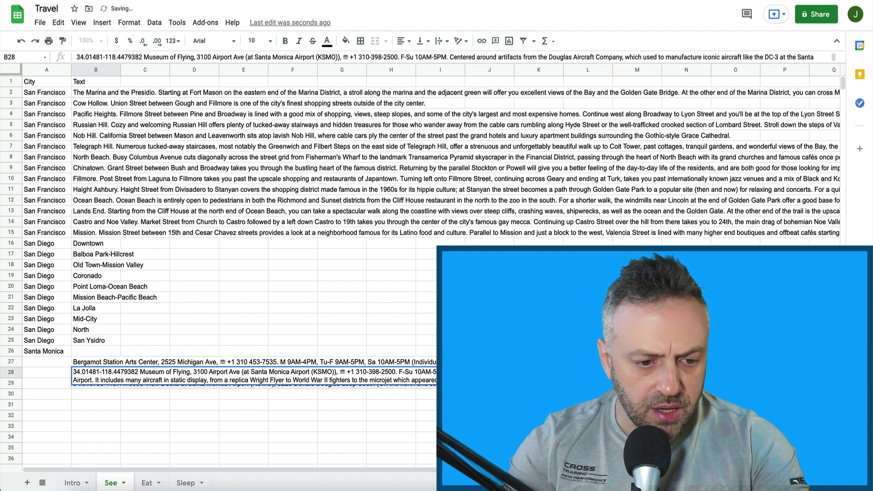
{"action": "key", "text": "ctrl+Left"}
{"action": "key", "text": "shift+Home"}
{"action": "key", "text": "BackSpace"}
{"action": "key", "text": "Return"}
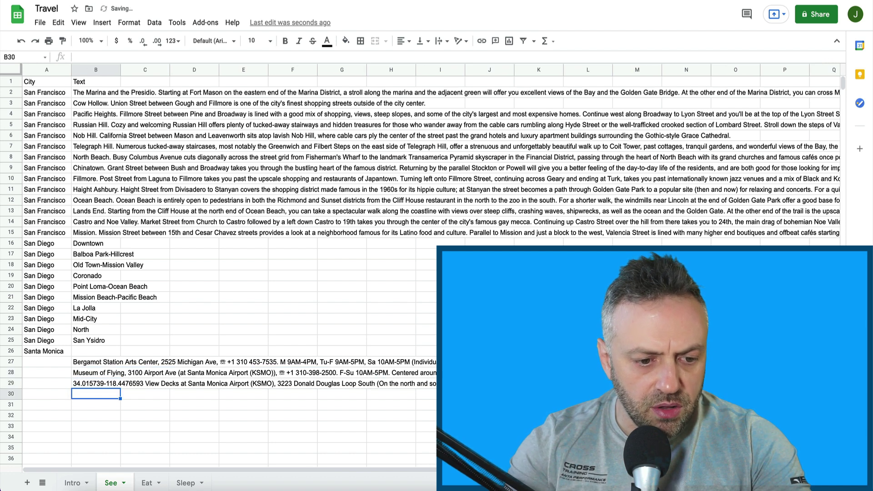
{"action": "key", "text": "Return"}
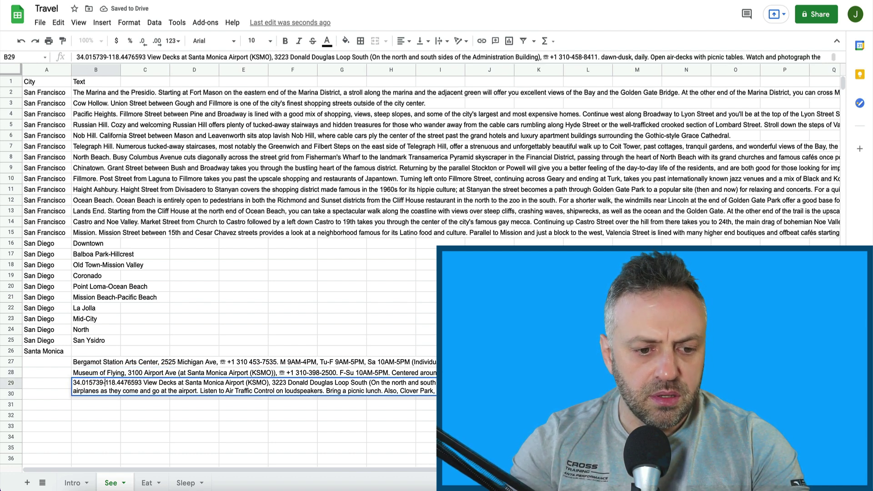
{"action": "key", "text": "ctrl+Right"}
{"action": "key", "text": "shift+Home"}
{"action": "key", "text": "BackSpace"}
{"action": "key", "text": "Return"}
Move the three Santa Monica listings up one row to B26:B28 and fill the city name down to A28.
{"action": "key", "text": "Up"}
{"action": "key", "text": "Up"}
{"action": "key", "text": "Up"}
{"action": "key", "text": "Up"}
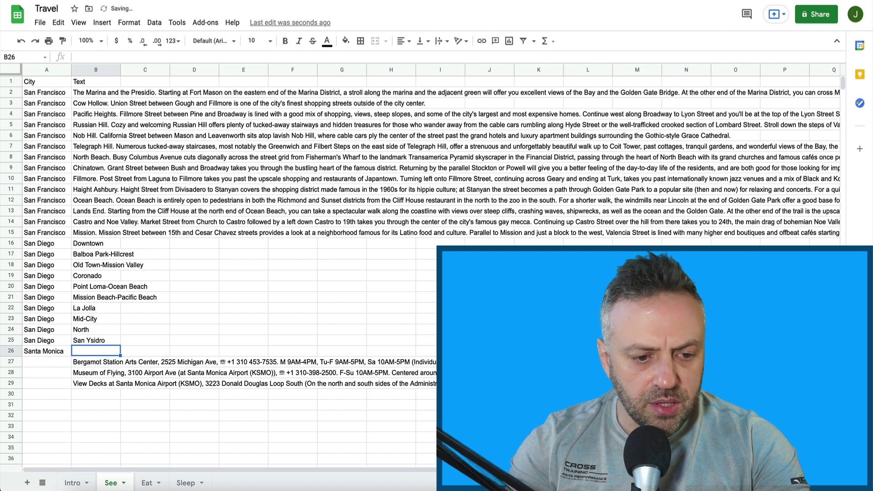
{"action": "key", "text": "Down"}
{"action": "key", "text": "shift+Down"}
{"action": "key", "text": "shift+Down"}
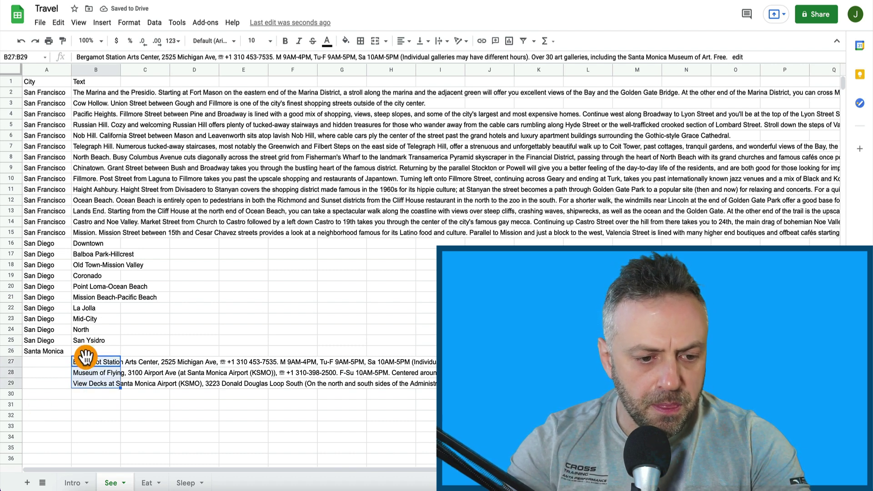
{"action": "left_click_drag", "start_coordinate": [86, 358], "coordinate": [86, 348]}
{"action": "left_click", "coordinate": [107, 362]}
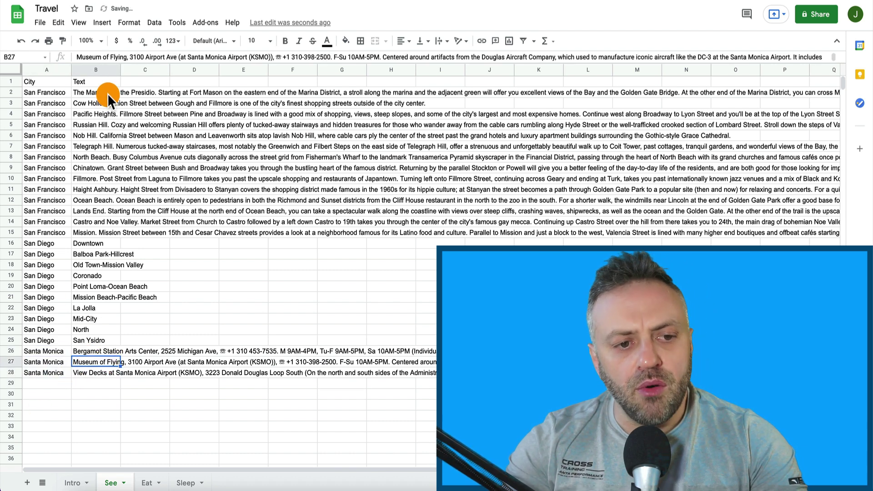
Switch to the Eat sheet and enter San Francisco as the city in A2.
{"action": "left_click", "coordinate": [145, 484]}
{"action": "left_click", "coordinate": [38, 89]}
{"action": "type", "text": "San Francisco"}
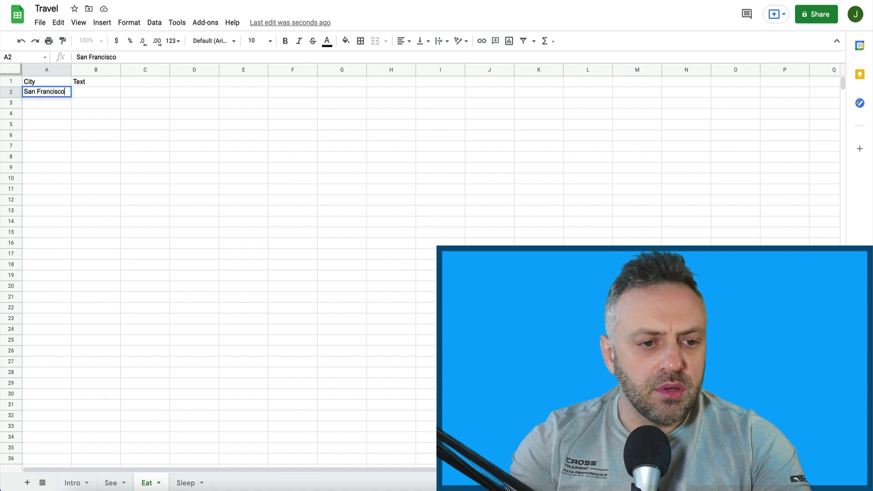
{"action": "key", "text": "Return"}
{"action": "left_click", "coordinate": [96, 92]}
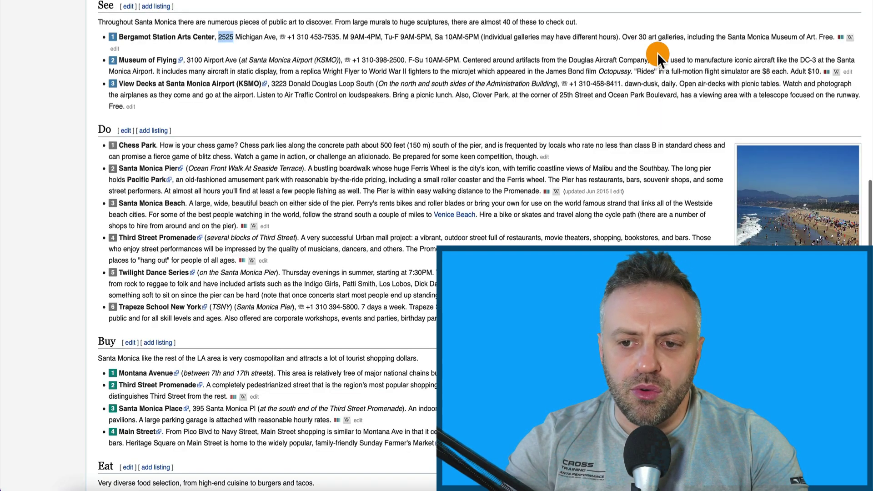
Return to Wikivoyage, search for san francisco and jump to the Eat section of its guide.
{"action": "scroll", "coordinate": [657, 53], "scroll_direction": "up", "scroll_amount": 20}
{"action": "left_click", "coordinate": [745, 26]}
{"action": "type", "text": "sa"}
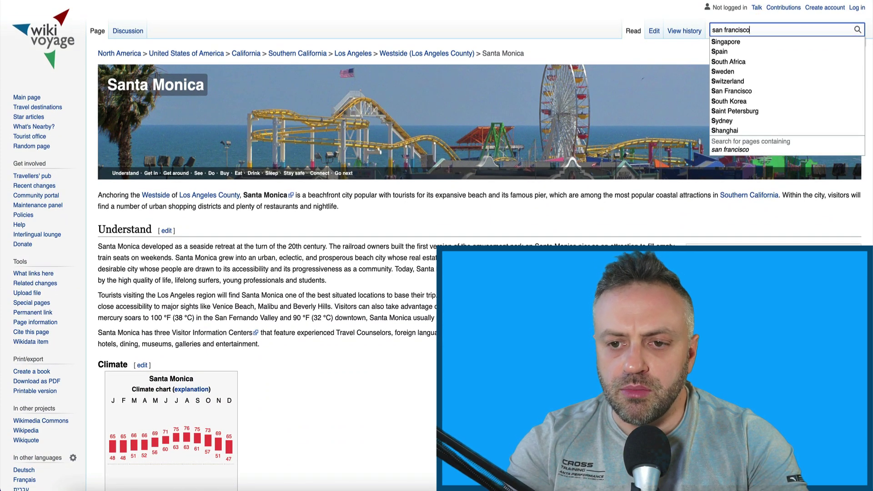
{"action": "type", "text": "n francisco"}
{"action": "key", "text": "Return"}
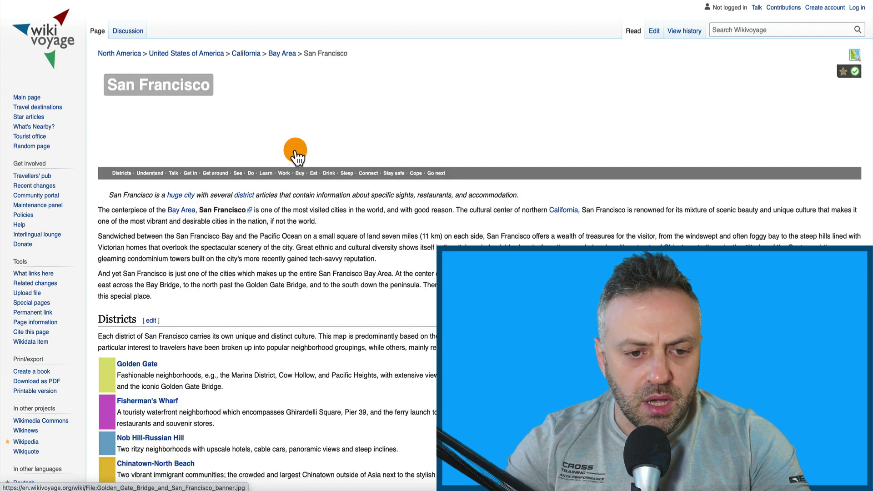
{"action": "left_click", "coordinate": [314, 173]}
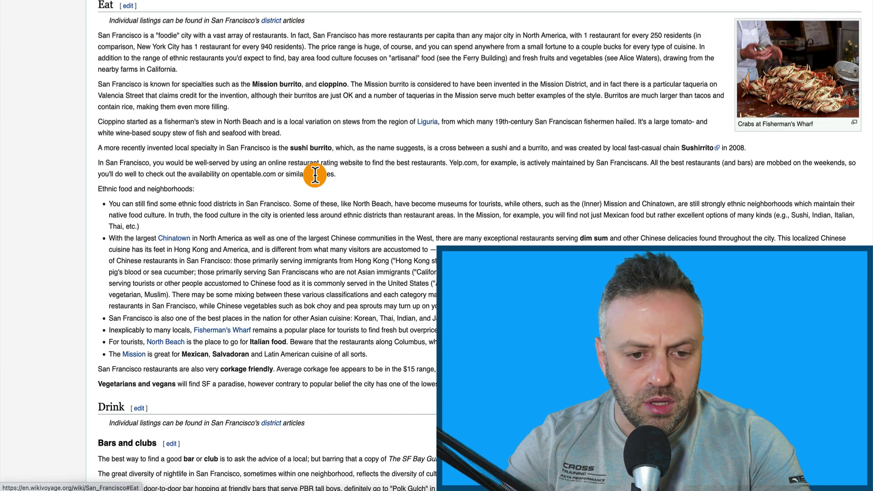
{"action": "scroll", "coordinate": [186, 186], "scroll_direction": "down", "scroll_amount": 1}
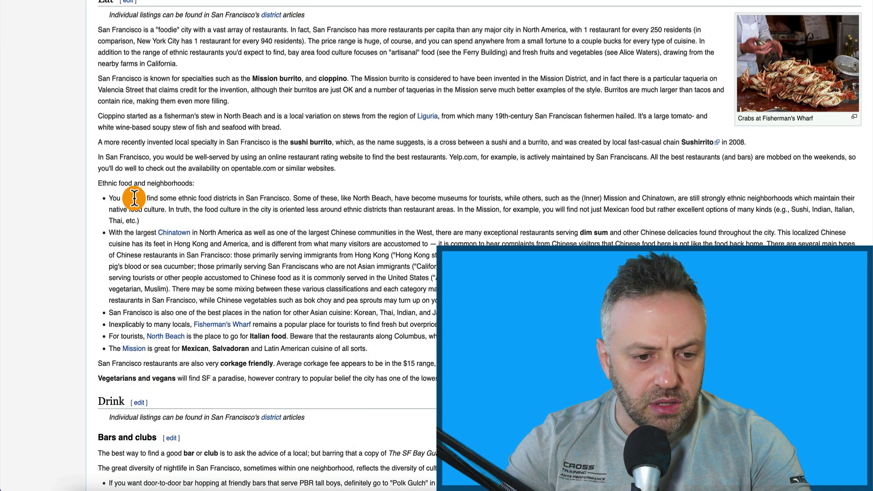
Scrape the items similar to the first ethnic food bullet, copy the results to the clipboard and close the scraper.
{"action": "right_click", "coordinate": [134, 198]}
{"action": "left_click", "coordinate": [165, 267]}
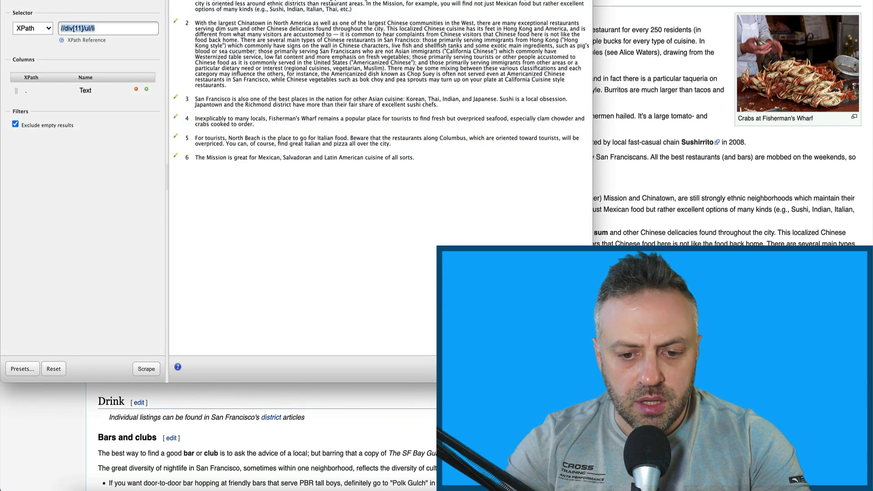
{"action": "left_click", "coordinate": [484, 248]}
{"action": "key", "text": "super+w"}
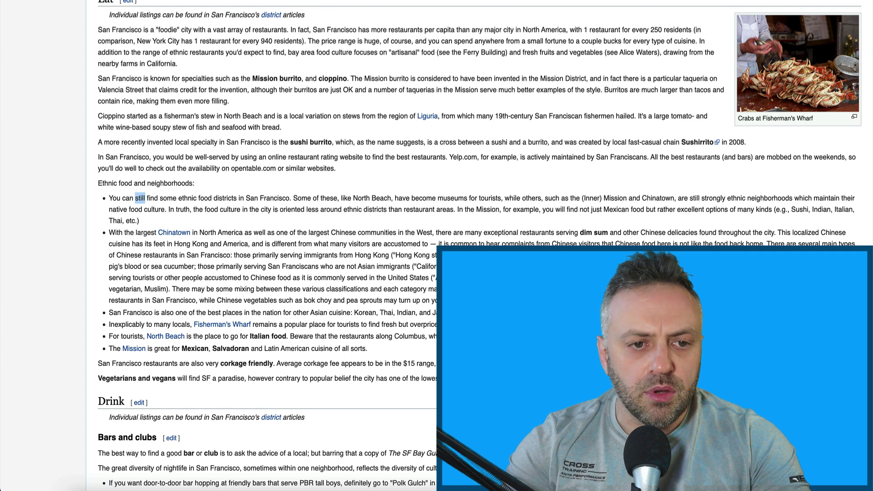
Back in the Travel spreadsheet, clear A2 on the Eat sheet, paste the scraped texts at B2 and delete the duplicate header row.
{"action": "key", "text": "super+Tab"}
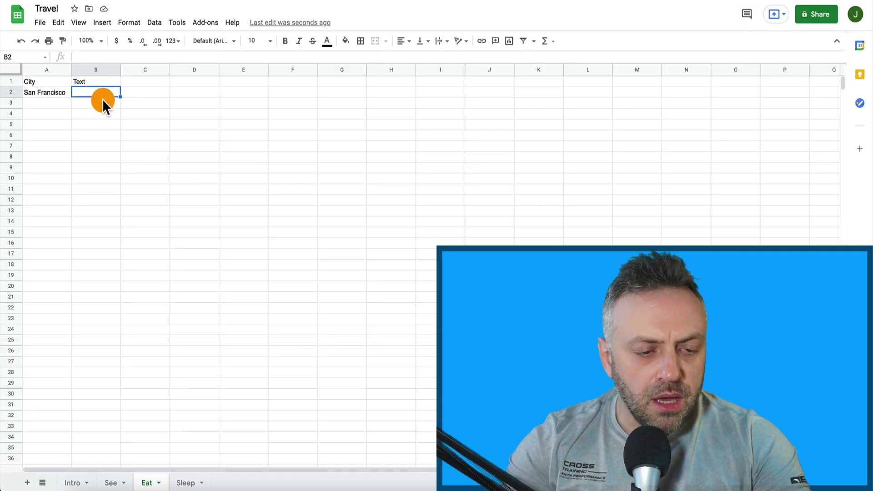
{"action": "left_click", "coordinate": [59, 89]}
{"action": "key", "text": "Delete"}
{"action": "key", "text": "Right"}
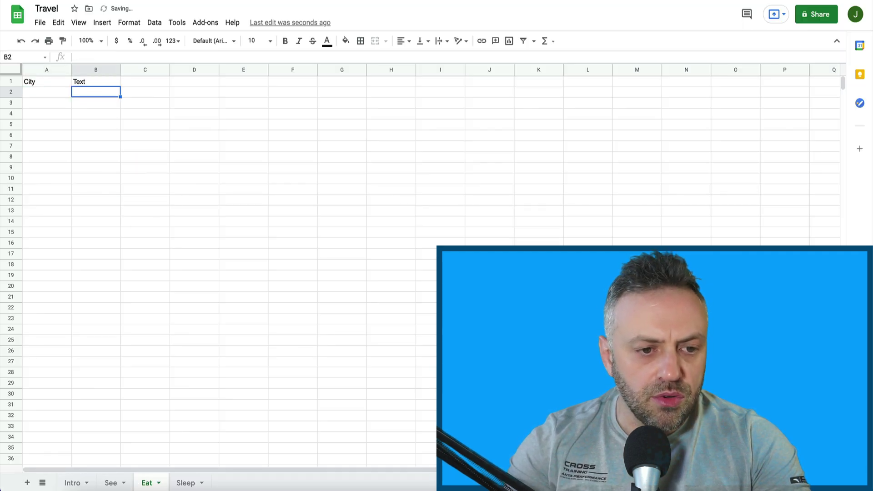
{"action": "key", "text": "super+v"}
{"action": "left_click", "coordinate": [12, 92]}
{"action": "right_click", "coordinate": [13, 91]}
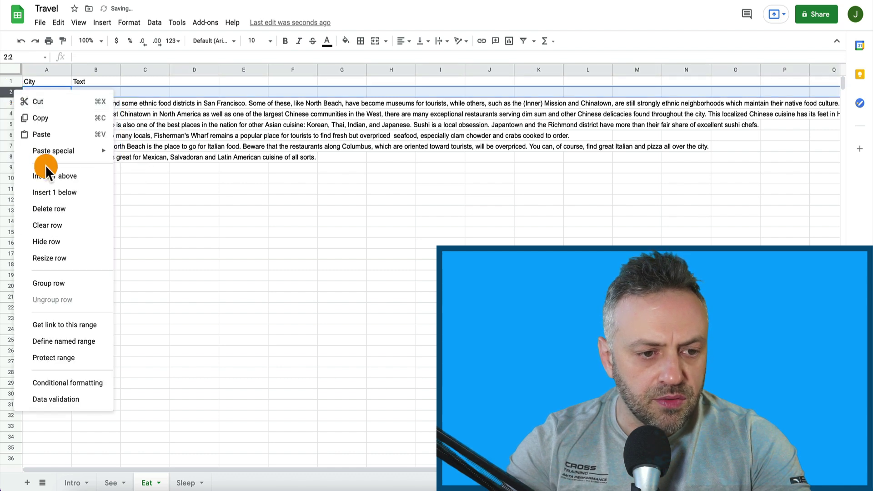
{"action": "left_click", "coordinate": [52, 211]}
Enter San Francisco in A2 and fill it down to A7 beside the pasted texts.
{"action": "left_click", "coordinate": [57, 92]}
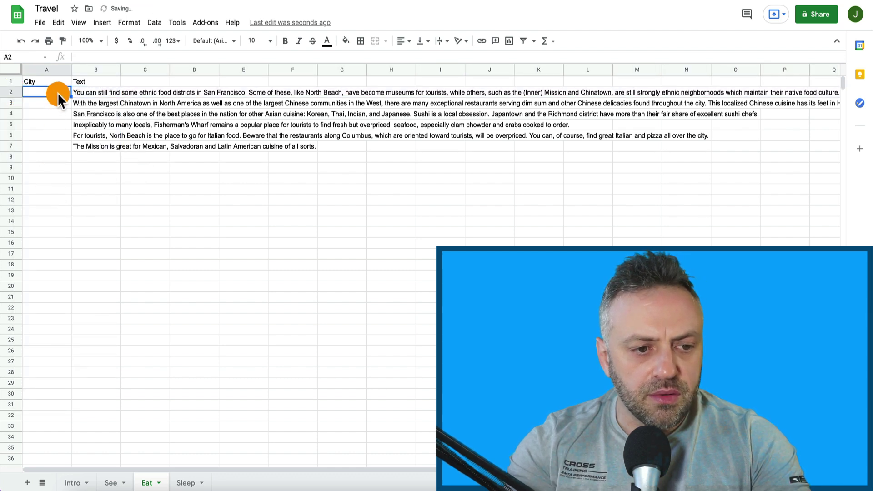
{"action": "type", "text": "San Francisco"}
{"action": "key", "text": "Return"}
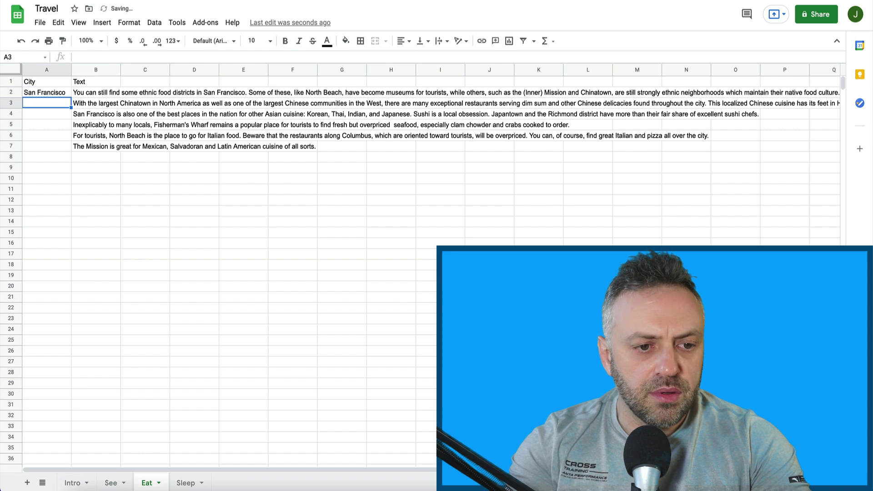
{"action": "left_click", "coordinate": [66, 92]}
{"action": "left_click_drag", "start_coordinate": [69, 95], "coordinate": [67, 149]}
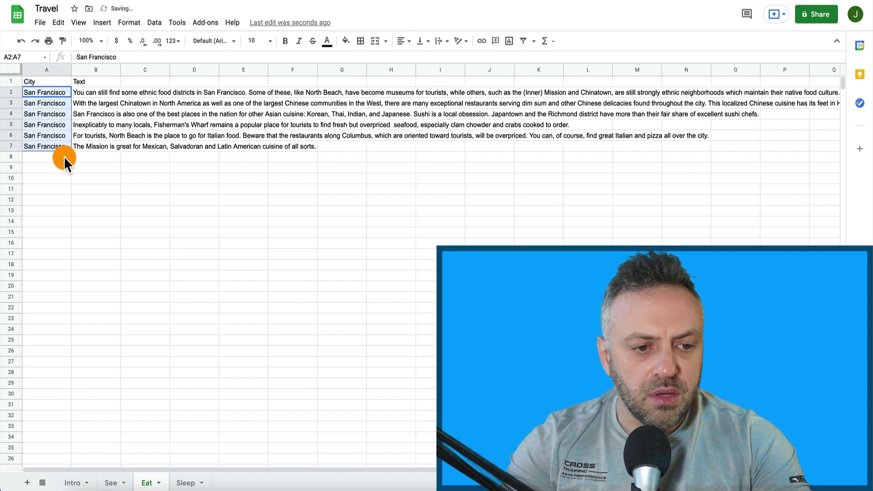
{"action": "left_click", "coordinate": [64, 156]}
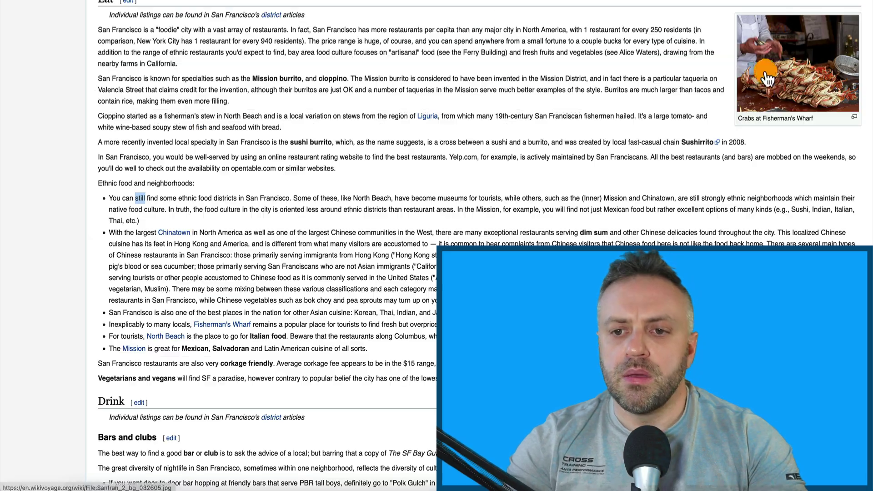
Return to Wikivoyage, search for san diego and jump to the Eat section of its guide.
{"action": "scroll", "coordinate": [609, 135], "scroll_direction": "up", "scroll_amount": 10}
{"action": "scroll", "coordinate": [610, 129], "scroll_direction": "up", "scroll_amount": 15}
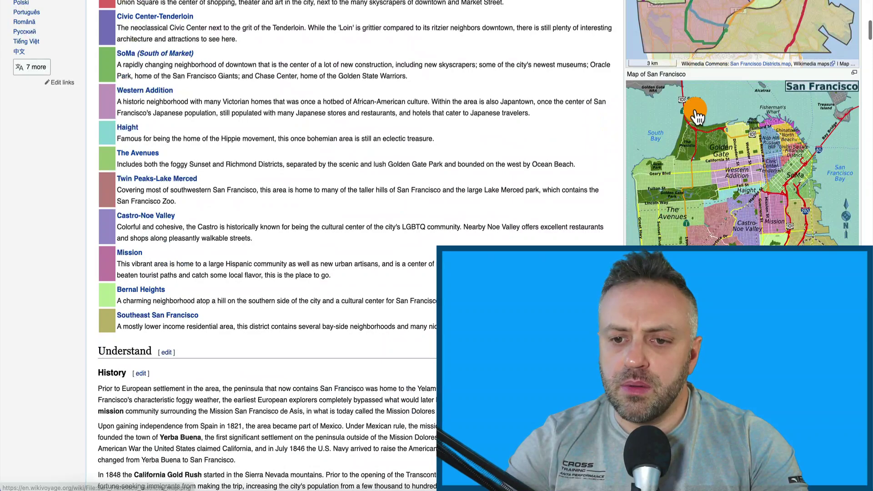
{"action": "scroll", "coordinate": [696, 116], "scroll_direction": "up", "scroll_amount": 15}
{"action": "left_click", "coordinate": [712, 28]}
{"action": "type", "text": "san diego"}
{"action": "left_click", "coordinate": [759, 41]}
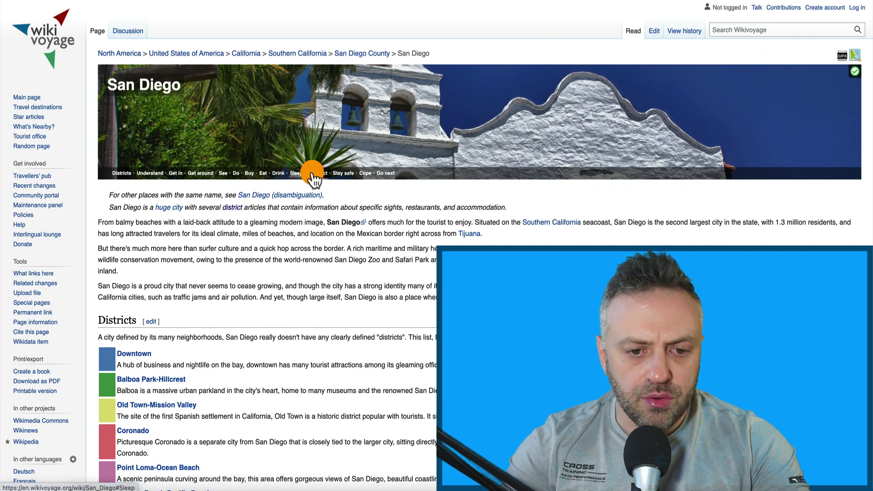
{"action": "left_click", "coordinate": [262, 173]}
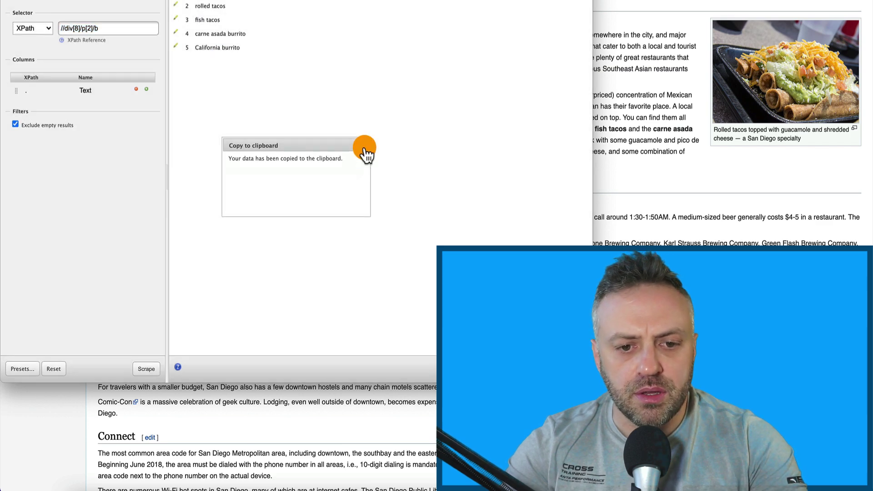
Close the scraper, paste the copied San Diego dishes at B8 of the Eat sheet and delete the duplicate header row.
{"action": "left_click", "coordinate": [362, 146]}
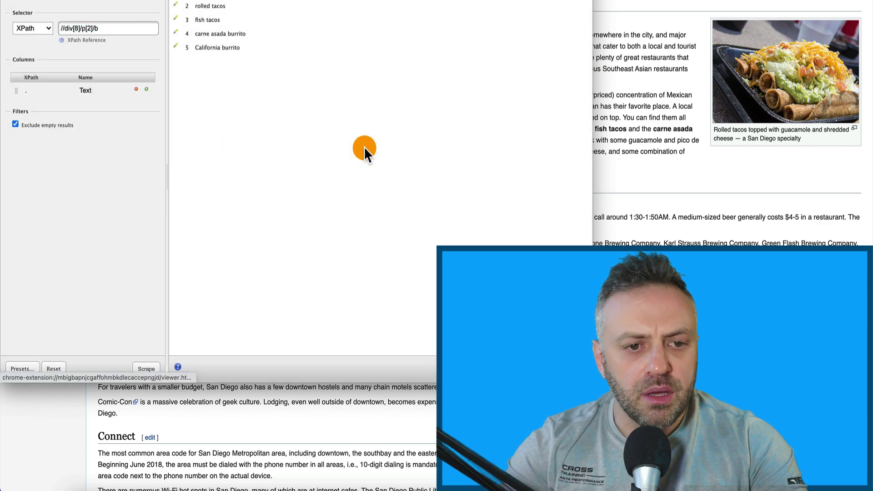
{"action": "key", "text": "super+w"}
{"action": "key", "text": "ctrl+Tab"}
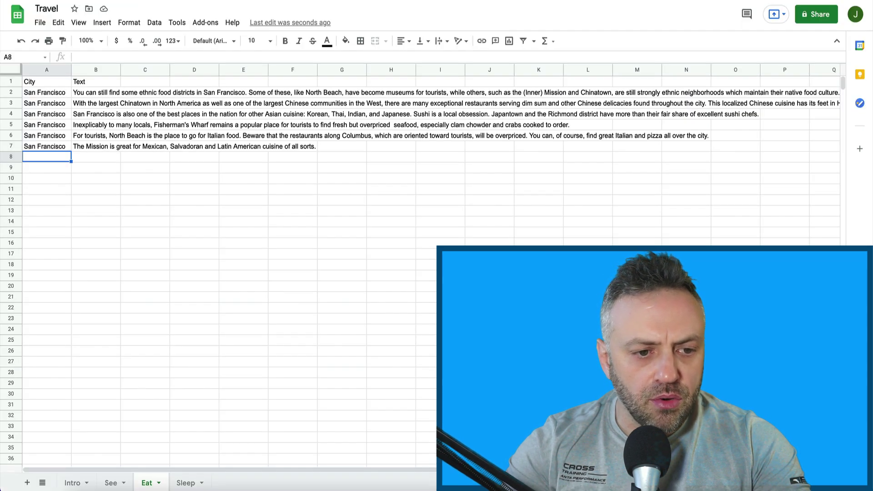
{"action": "left_click", "coordinate": [96, 157]}
{"action": "type", "text": "Text Mexican rolled tacos fish tacos carne asada burrito California burrito"}
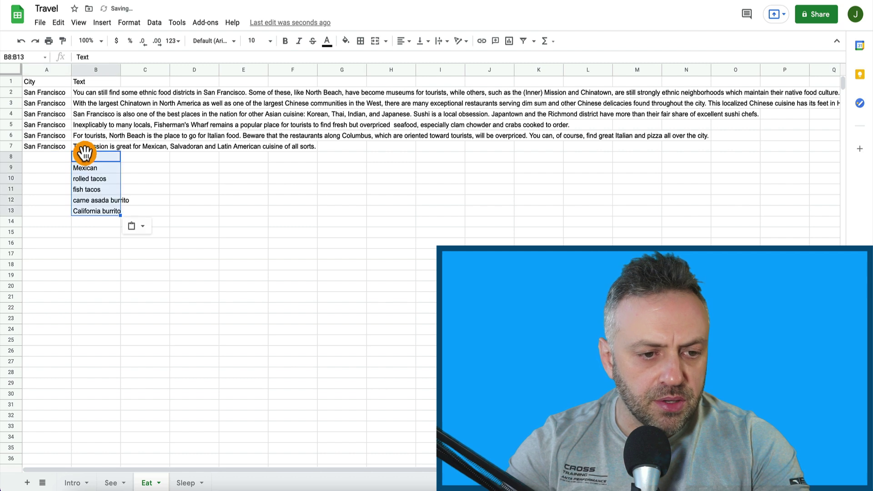
{"action": "left_click", "coordinate": [12, 154]}
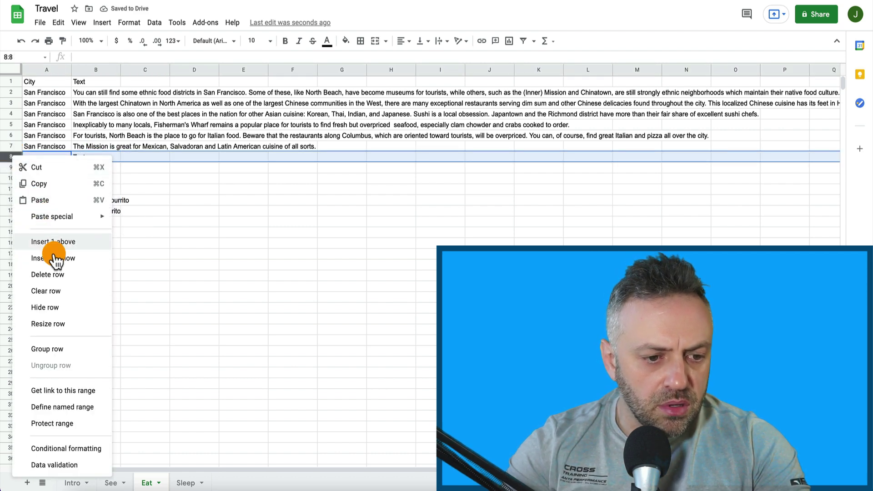
{"action": "left_click", "coordinate": [47, 274]}
Enter San Diego in A8 and fill it down to A12 beside the dishes.
{"action": "left_click", "coordinate": [56, 156]}
{"action": "type", "text": "S"}
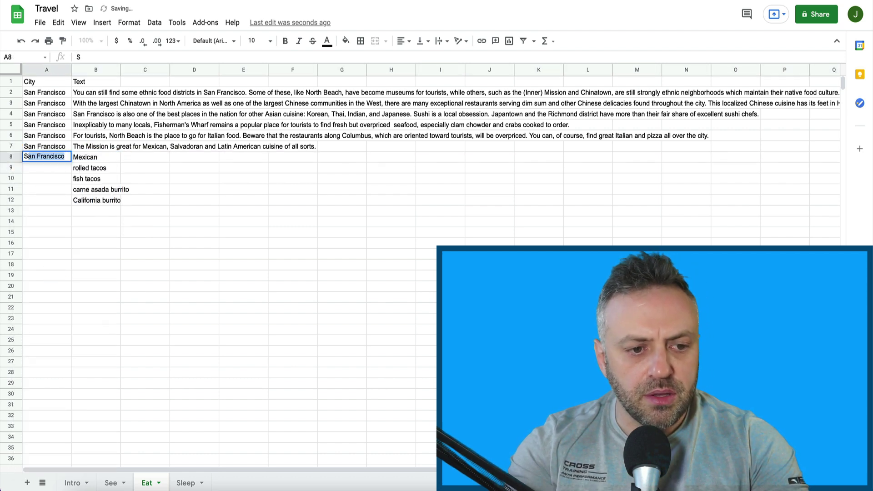
{"action": "type", "text": "an Diego"}
{"action": "key", "text": "Return"}
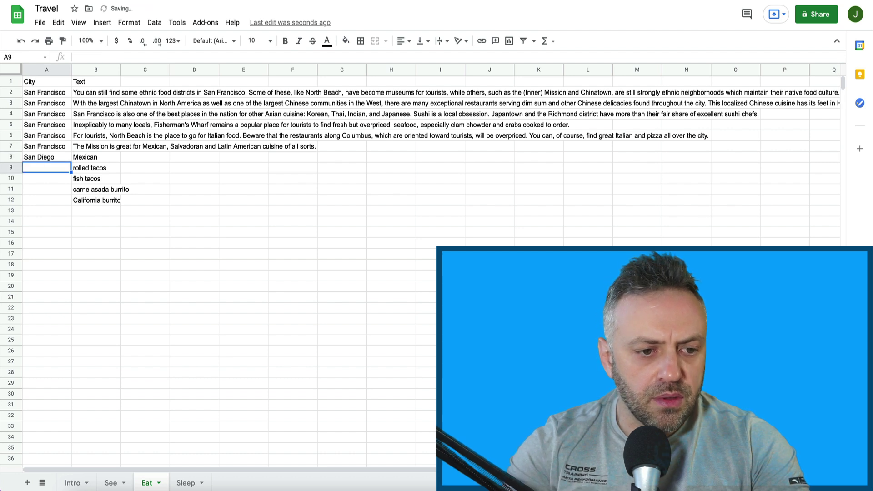
{"action": "left_click", "coordinate": [64, 158]}
{"action": "left_click_drag", "start_coordinate": [69, 171], "coordinate": [68, 202]}
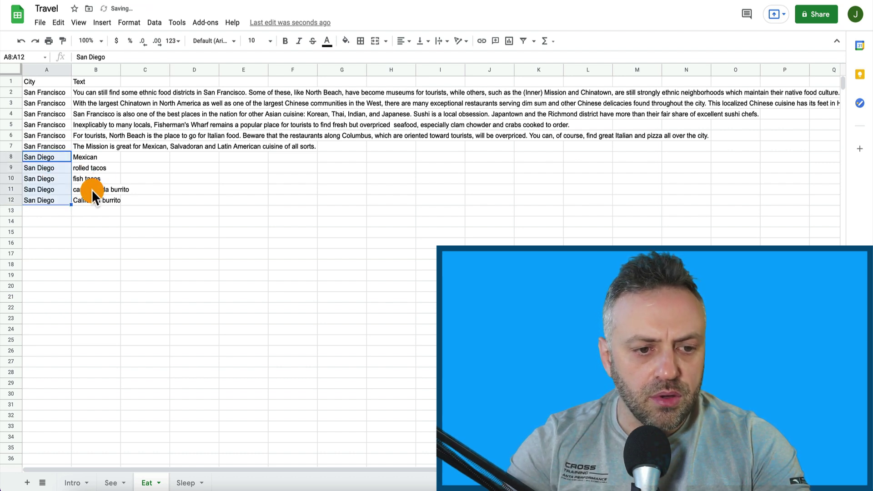
Enter Santa Monica as the next city in A13 of the Eat sheet.
{"action": "left_click", "coordinate": [53, 210]}
{"action": "type", "text": "Santa Monica"}
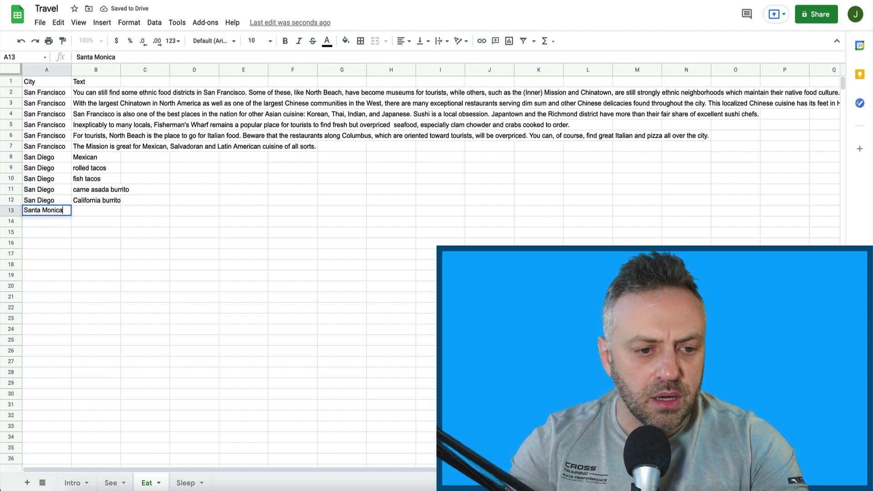
{"action": "key", "text": "Tab"}
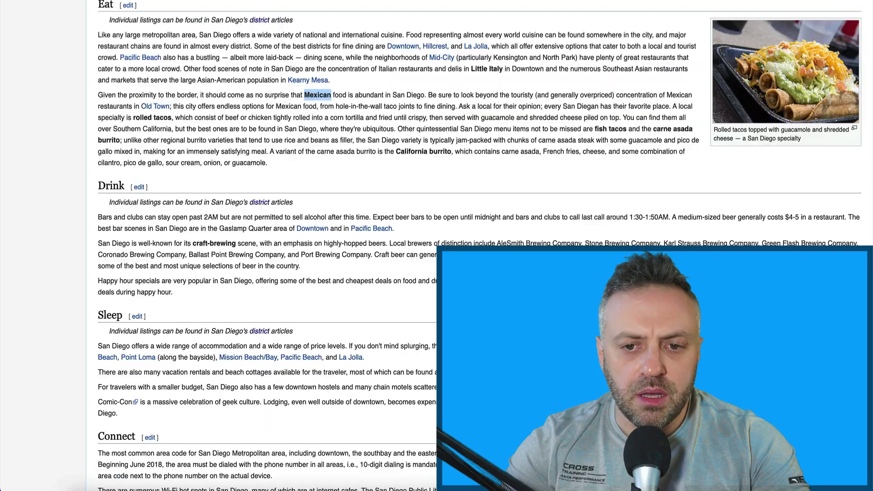
Jump to the Eat section of the Santa Monica guide and scrape content similar to the Bay Cities Italian Deli listing.
{"action": "scroll", "coordinate": [635, 91], "scroll_direction": "up", "scroll_amount": 20}
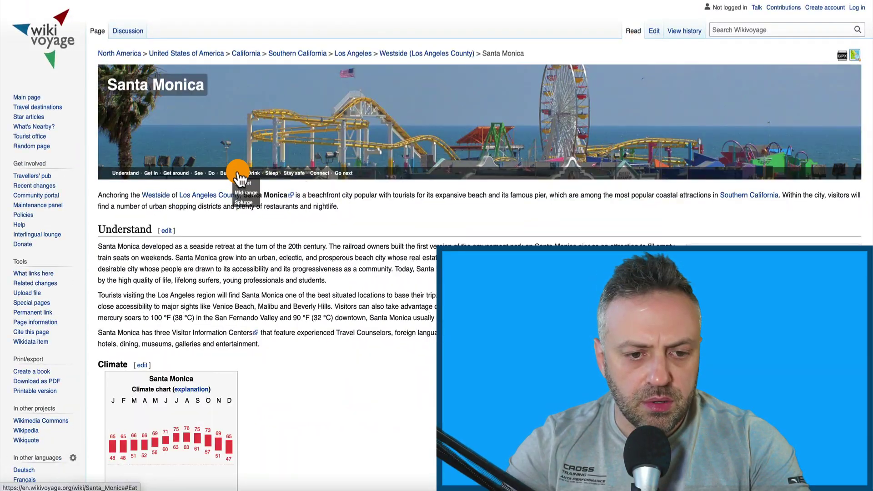
{"action": "left_click", "coordinate": [238, 174]}
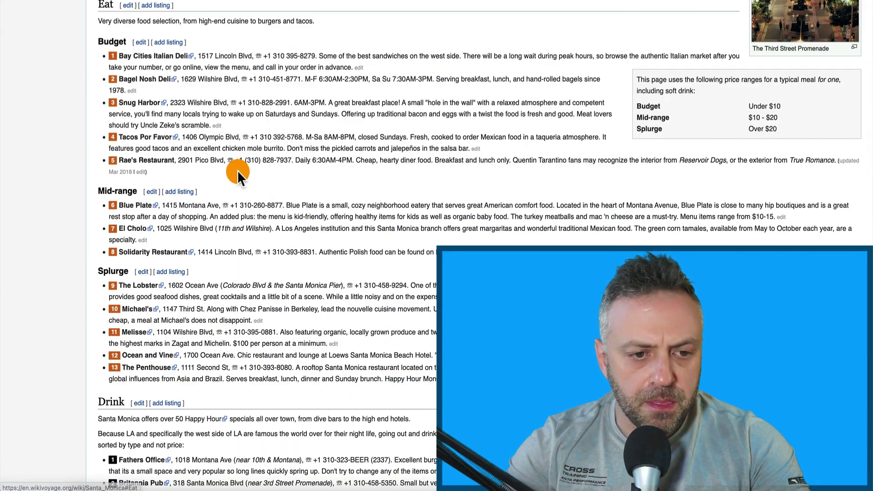
{"action": "right_click", "coordinate": [220, 54]}
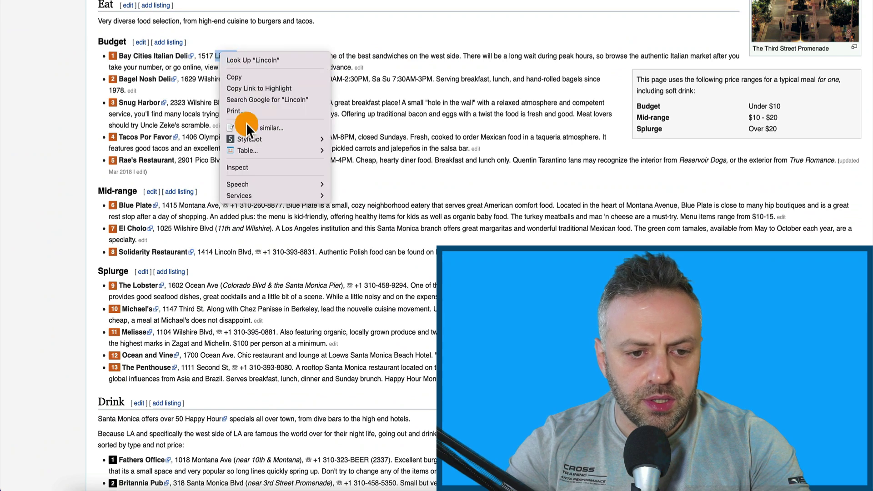
{"action": "left_click", "coordinate": [250, 125]}
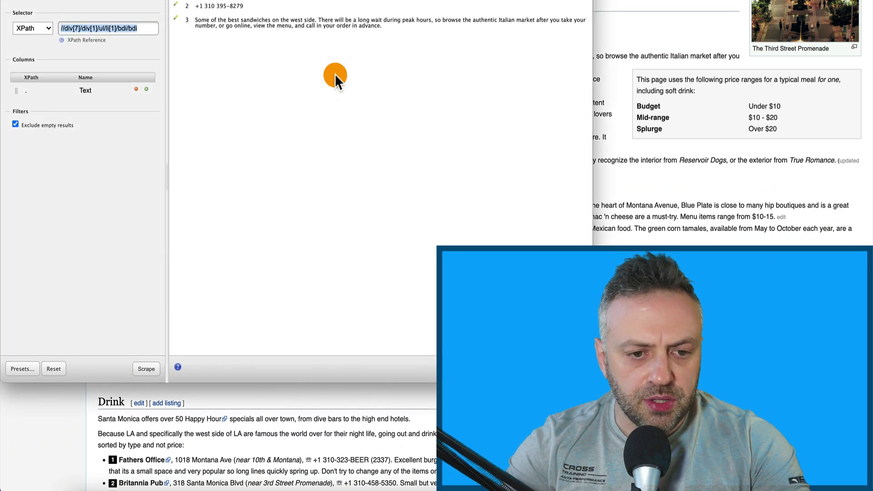
Shorten the scraper's XPath to //div[7]/div[1]/ul/li to cover all budget restaurants and copy the results to the clipboard.
{"action": "left_click", "coordinate": [142, 29]}
{"action": "key", "text": "BackSpace"}
{"action": "key", "text": "BackSpace"}
{"action": "key", "text": "BackSpace"}
{"action": "key", "text": "BackSpace"}
{"action": "key", "text": "BackSpace"}
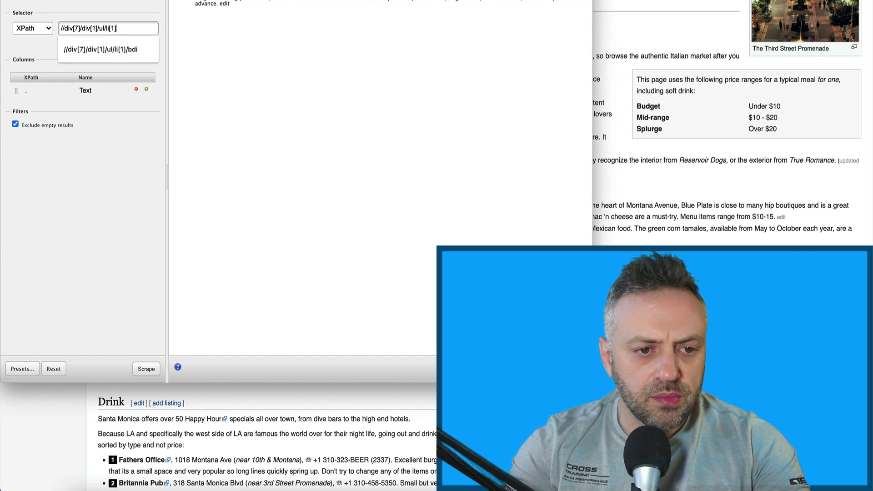
{"action": "key", "text": "BackSpace"}
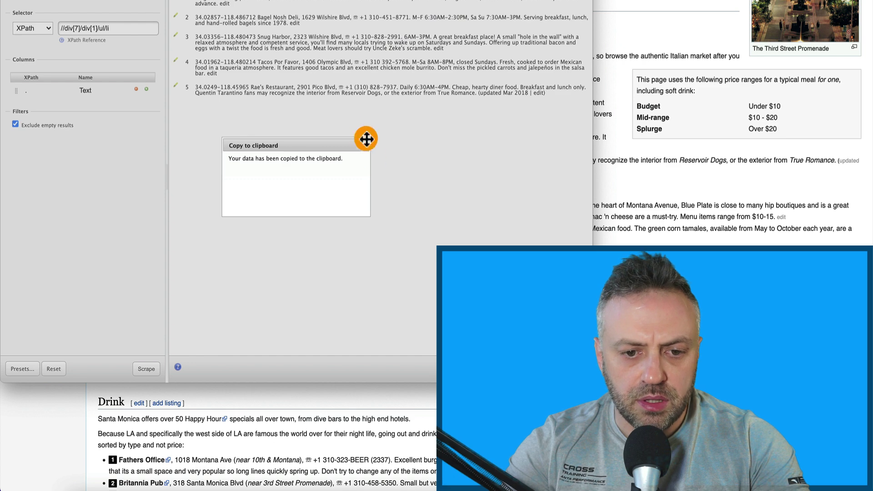
Close the scraper, paste the Santa Monica restaurants at B14 of the Eat sheet and delete the duplicate header row 14.
{"action": "key", "text": "super+w"}
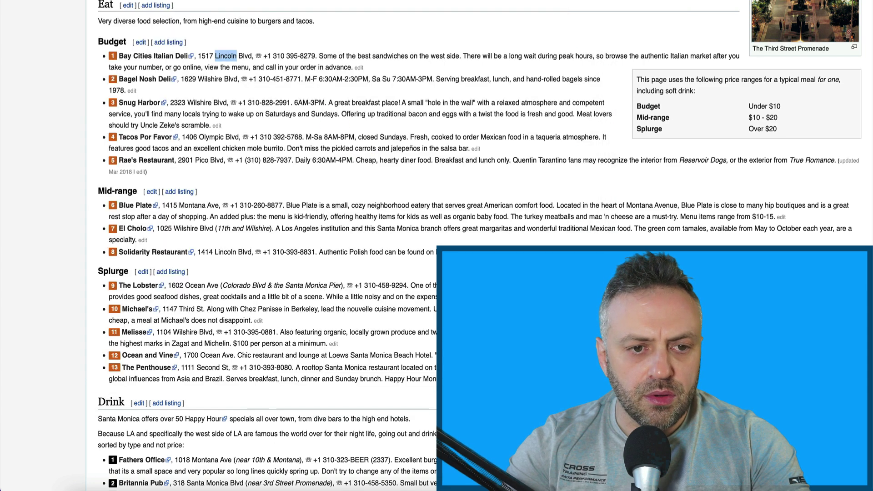
{"action": "key", "text": "super+Tab"}
{"action": "left_click", "coordinate": [92, 222]}
{"action": "key", "text": "super+v"}
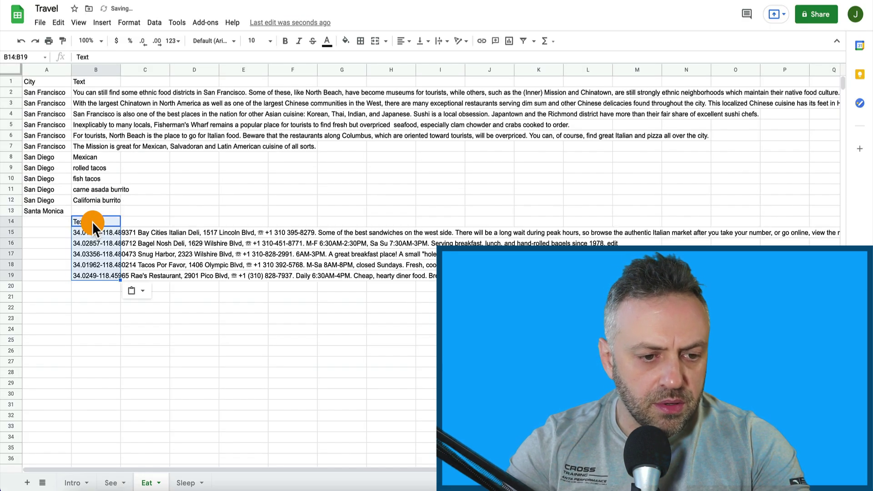
{"action": "left_click", "coordinate": [15, 222]}
{"action": "right_click", "coordinate": [16, 222]}
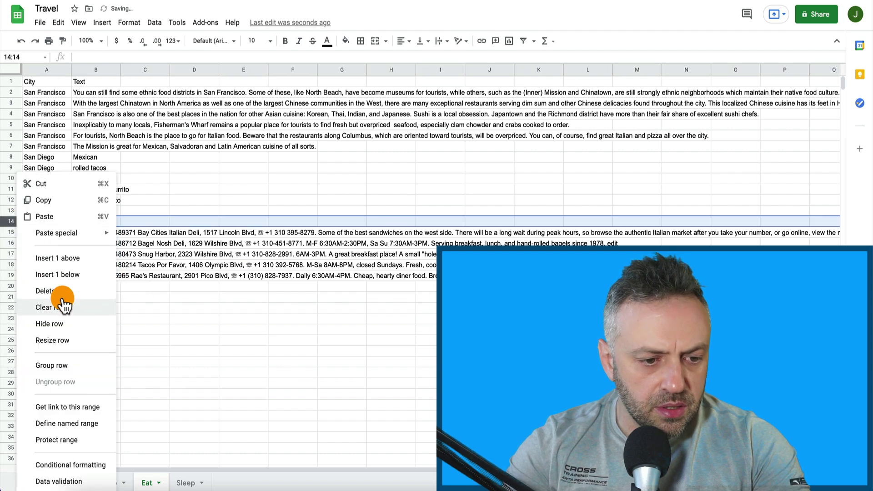
{"action": "left_click", "coordinate": [66, 292]}
Clean the coordinates off the restaurant texts, align them with row 13 and fill Santa Monica down from A13 to A17.
{"action": "left_click", "coordinate": [103, 221]}
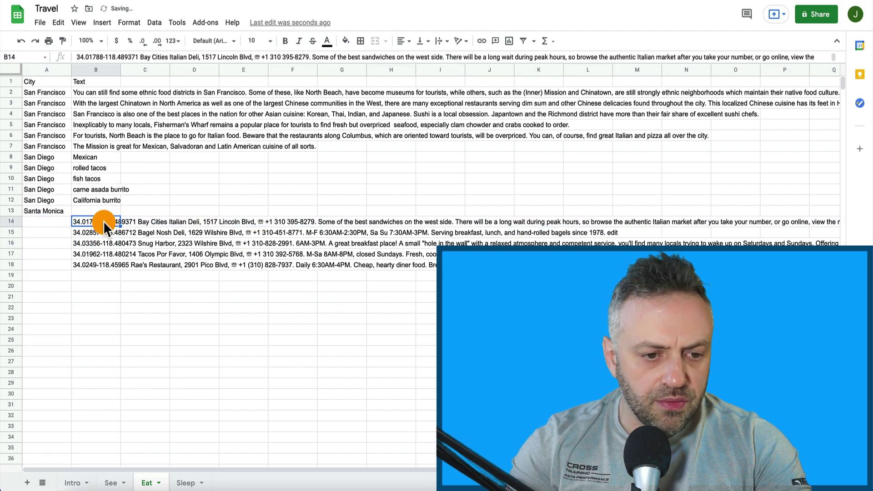
{"action": "double_click", "coordinate": [103, 221]}
{"action": "left_click_drag", "start_coordinate": [71, 216], "coordinate": [70, 272]}
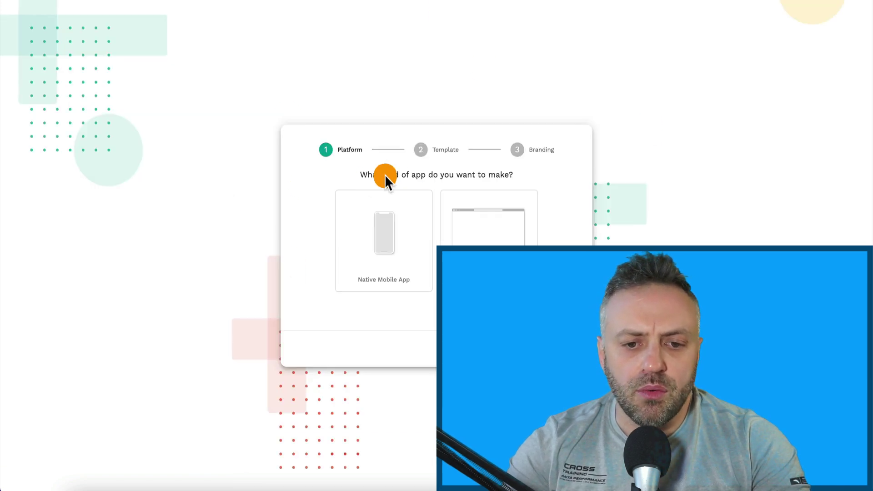
Switch to Adalo and create a native mobile app named TravelApp.
{"action": "left_click", "coordinate": [396, 223]}
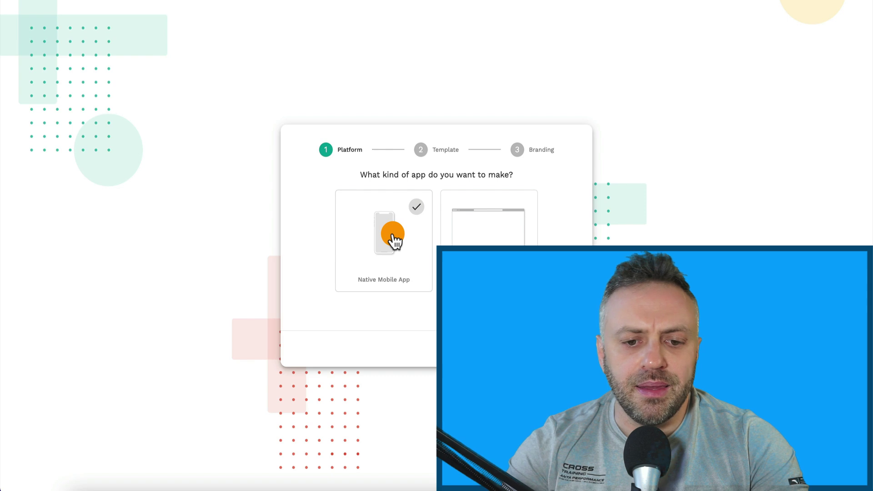
{"action": "left_click", "coordinate": [395, 228]}
{"action": "left_click", "coordinate": [344, 234]}
{"action": "left_click", "coordinate": [424, 188]}
{"action": "type", "text": "TravelApp"}
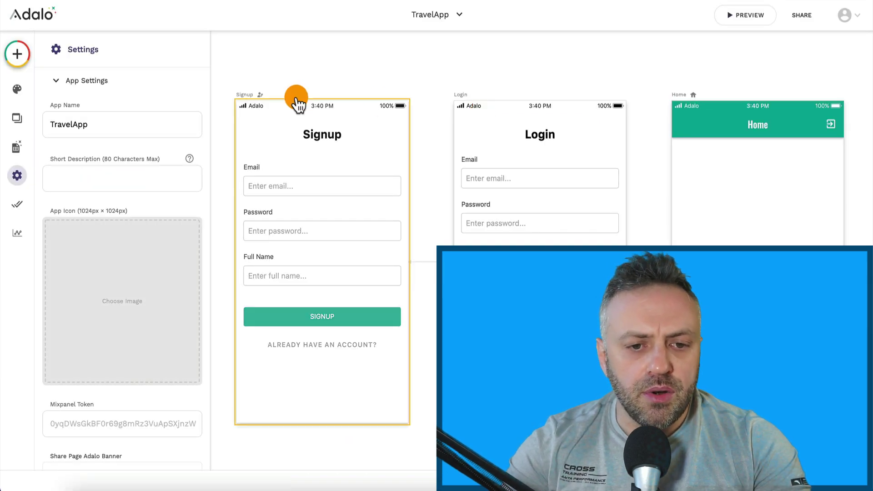
Delete the Signup and Login screens, keeping only the Home screen.
{"action": "left_click", "coordinate": [303, 96]}
{"action": "left_click", "coordinate": [391, 107]}
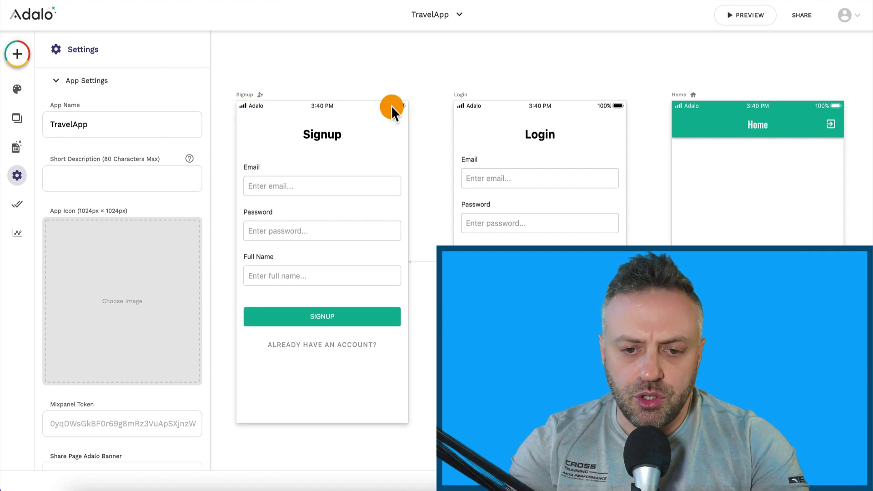
{"action": "left_click", "coordinate": [337, 97]}
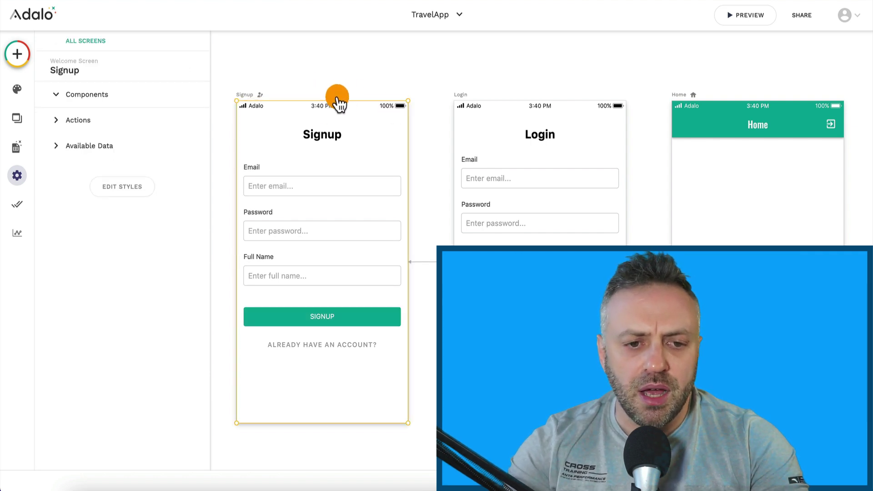
{"action": "key", "text": "Delete"}
{"action": "left_click", "coordinate": [484, 94]}
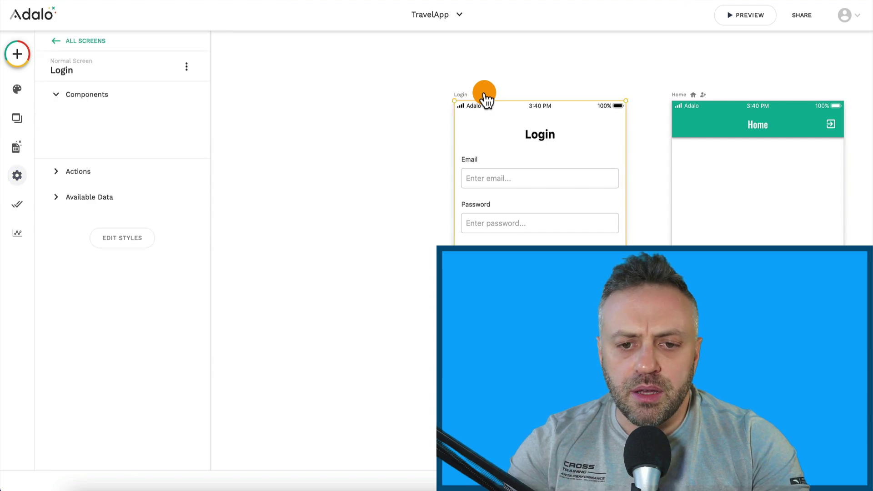
{"action": "key", "text": "Delete"}
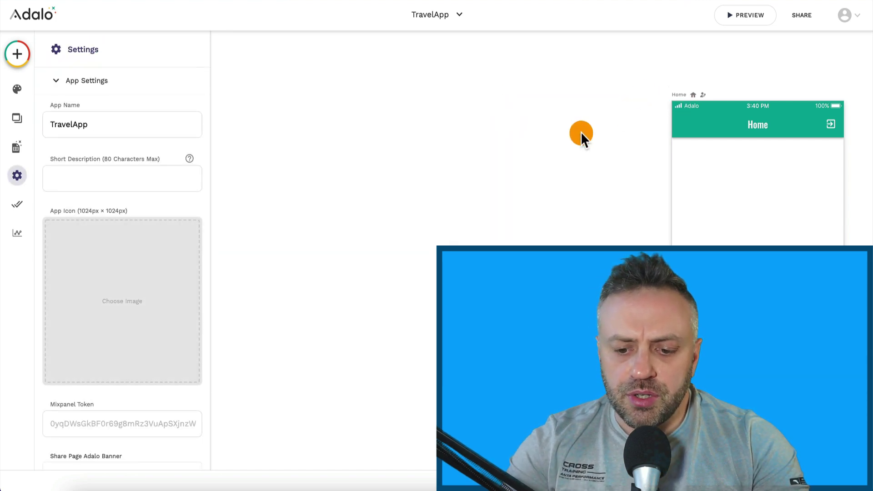
Search the components for tab and place a Tab Bar along the lower edge of the Home screen.
{"action": "scroll", "coordinate": [580, 132], "scroll_direction": "down", "scroll_amount": 3}
{"action": "left_click_drag", "start_coordinate": [621, 185], "coordinate": [279, 187]}
{"action": "scroll", "coordinate": [351, 189], "scroll_direction": "up", "scroll_amount": 3}
{"action": "scroll", "coordinate": [352, 188], "scroll_direction": "left", "scroll_amount": 4}
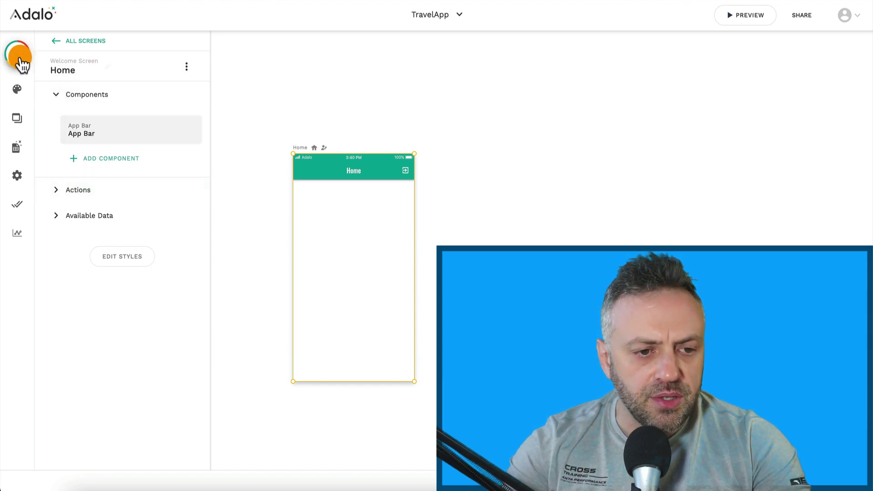
{"action": "left_click", "coordinate": [97, 159]}
{"action": "scroll", "coordinate": [128, 200], "scroll_direction": "down", "scroll_amount": 2}
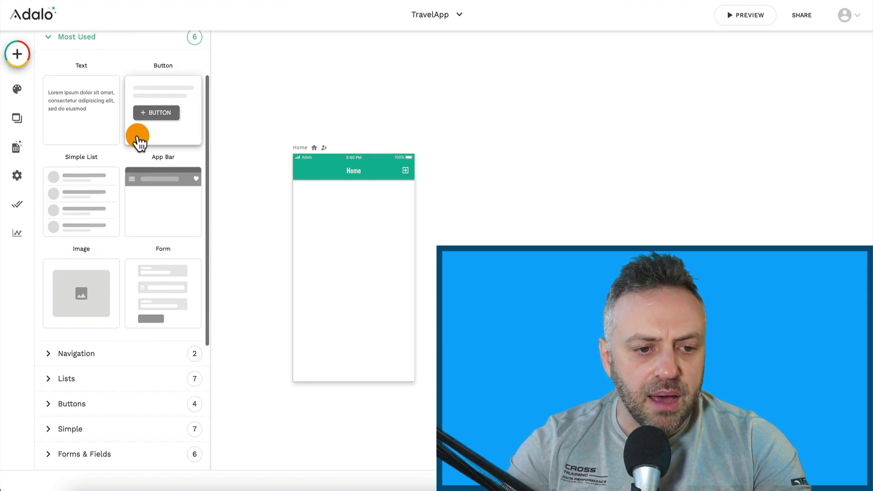
{"action": "scroll", "coordinate": [78, 179], "scroll_direction": "up", "scroll_amount": 2}
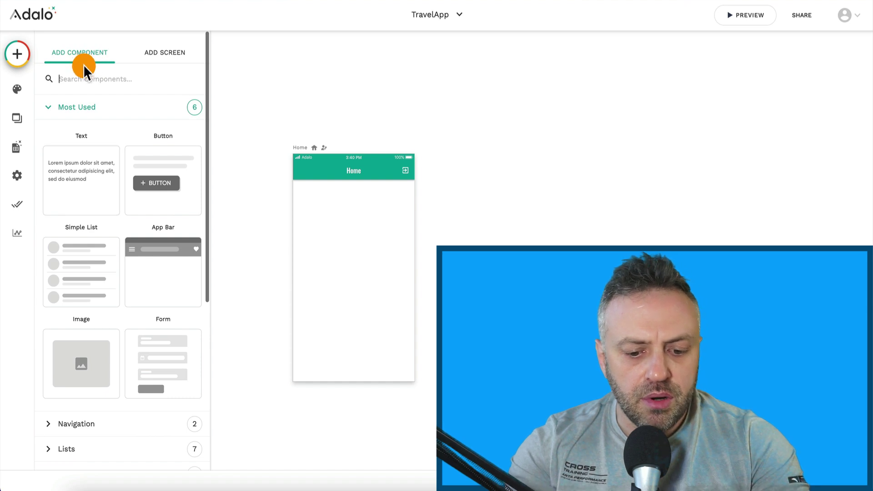
{"action": "left_click", "coordinate": [84, 79]}
{"action": "type", "text": "tab"}
{"action": "left_click_drag", "start_coordinate": [76, 130], "coordinate": [370, 370]}
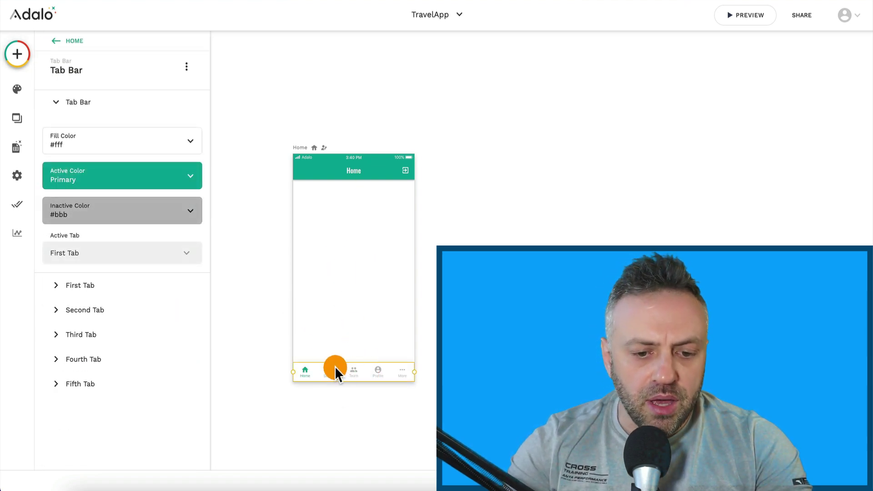
Set the text of the tab bar's second tab to See.
{"action": "left_click", "coordinate": [121, 286]}
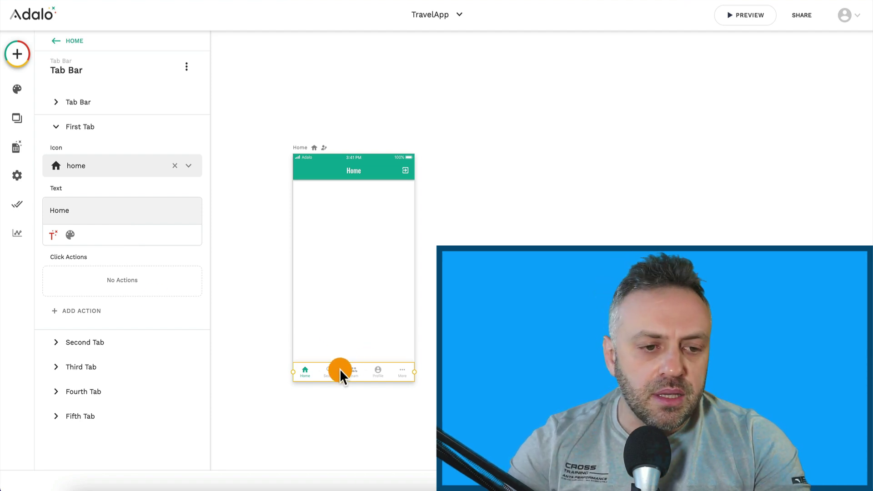
{"action": "left_click", "coordinate": [111, 350]}
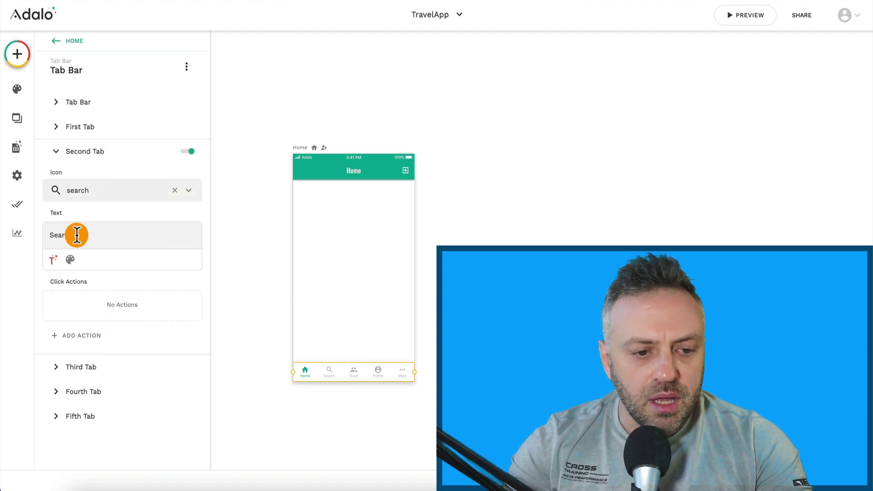
{"action": "type", "text": "See"}
{"action": "key", "text": "Return"}
{"action": "key", "text": "BackSpace"}
{"action": "left_click", "coordinate": [98, 170]}
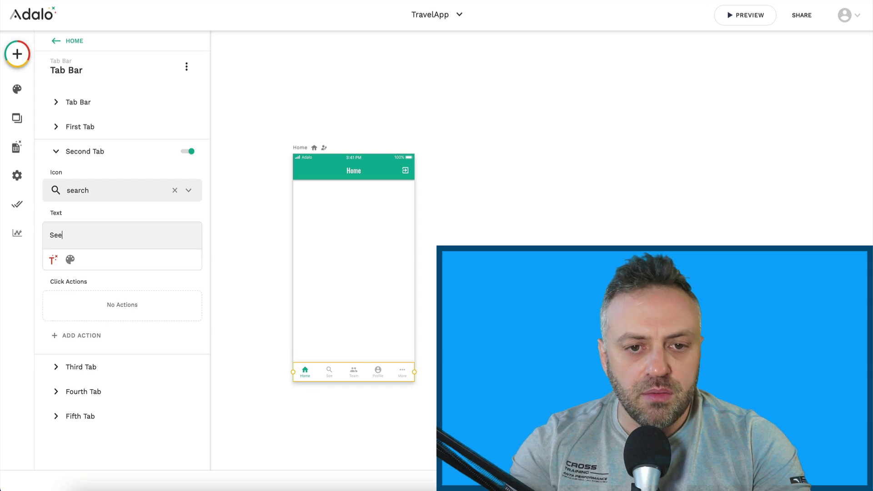
Check the sheet names in the Travel spreadsheet and set the third tab's text in Adalo to Eat.
{"action": "key", "text": "ctrl+Tab"}
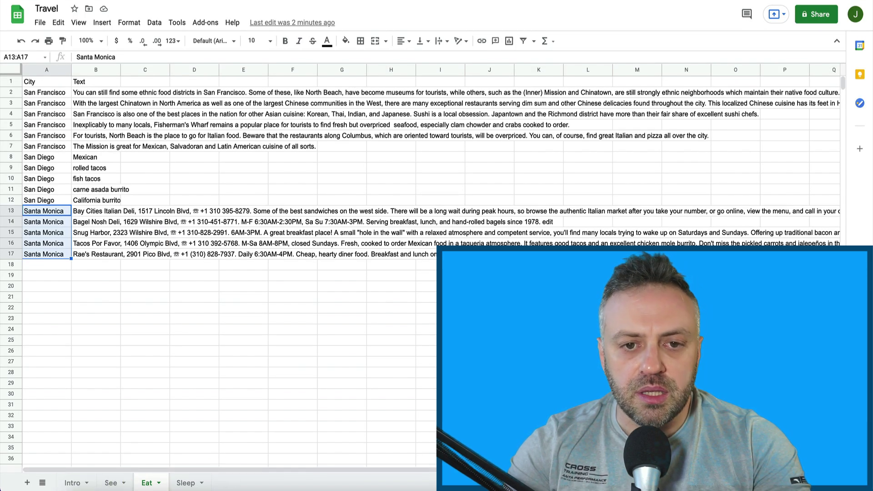
{"action": "key", "text": "ctrl+Tab"}
{"action": "key", "text": "ctrl+Tab"}
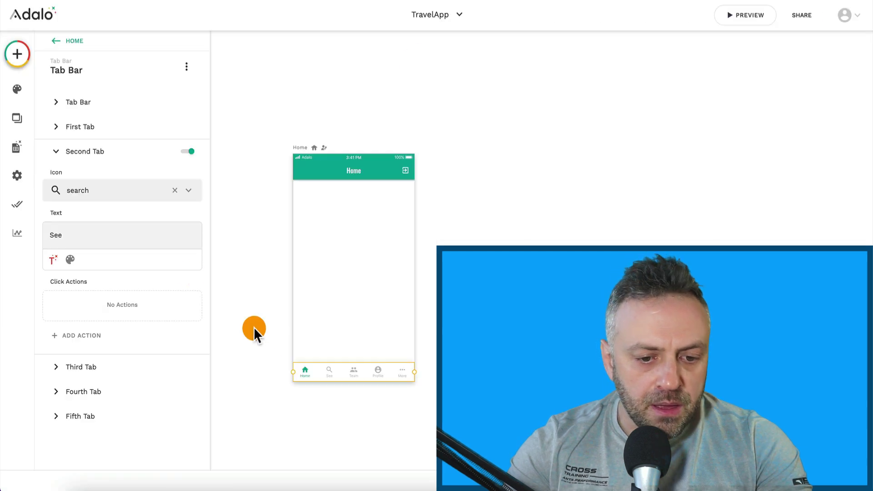
{"action": "left_click", "coordinate": [102, 365]}
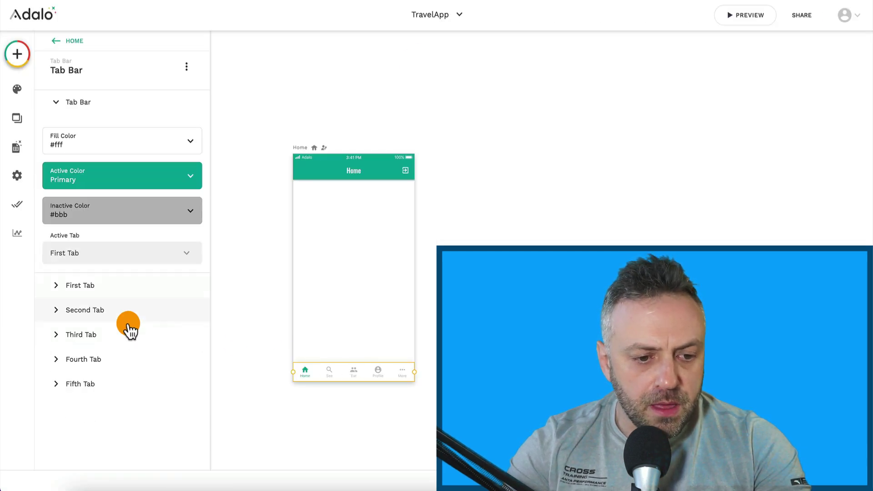
Set the third tab's text to Sleep.
{"action": "left_click", "coordinate": [129, 333]}
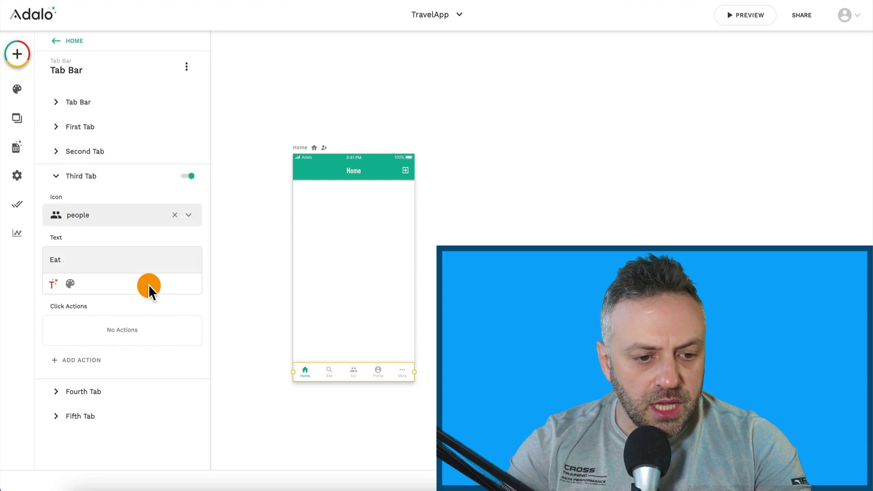
{"action": "triple_click", "coordinate": [124, 254]}
{"action": "type", "text": "Sleep"}
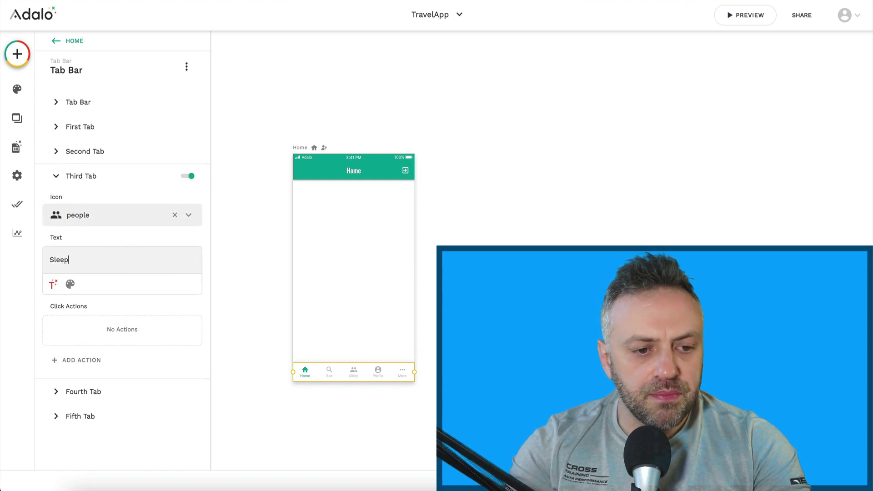
{"action": "left_click", "coordinate": [61, 240]}
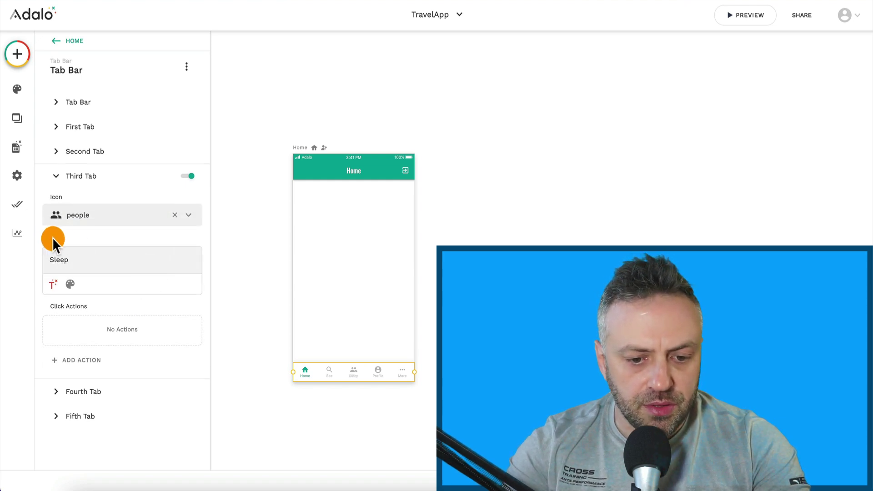
Disable the fourth and fifth tabs of the tab bar.
{"action": "left_click", "coordinate": [177, 388]}
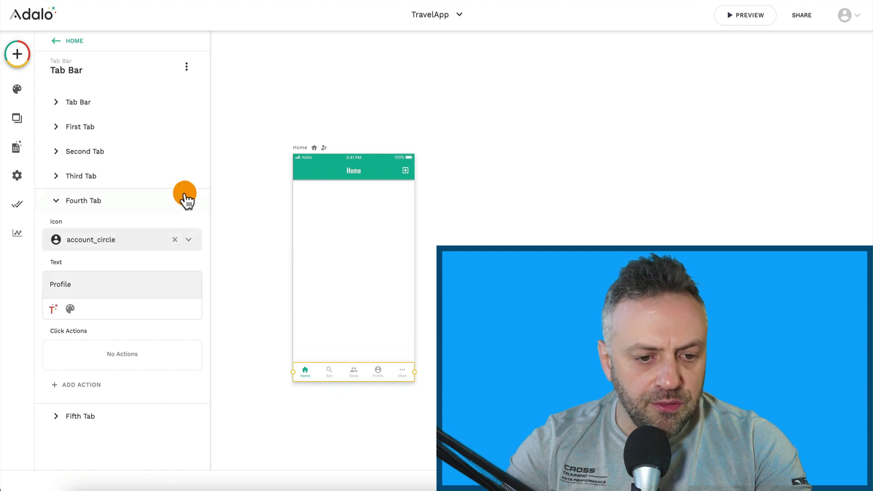
{"action": "left_click", "coordinate": [186, 200]}
{"action": "left_click", "coordinate": [176, 263]}
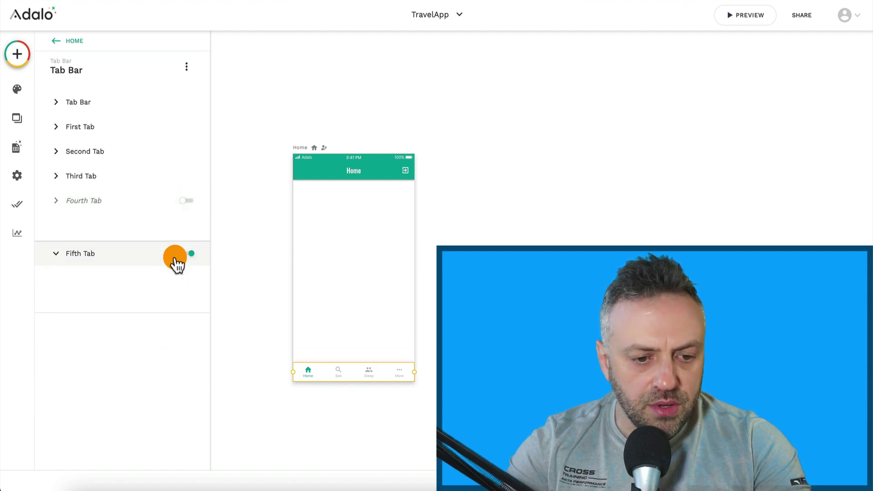
{"action": "left_click", "coordinate": [187, 225]}
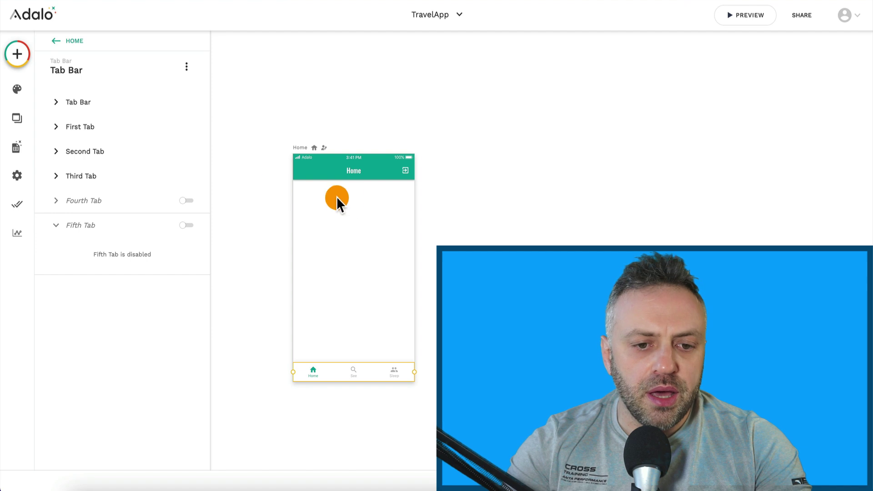
Add a Simple List component below the app bar on the Home screen.
{"action": "scroll", "coordinate": [275, 264], "scroll_direction": "left", "scroll_amount": 2}
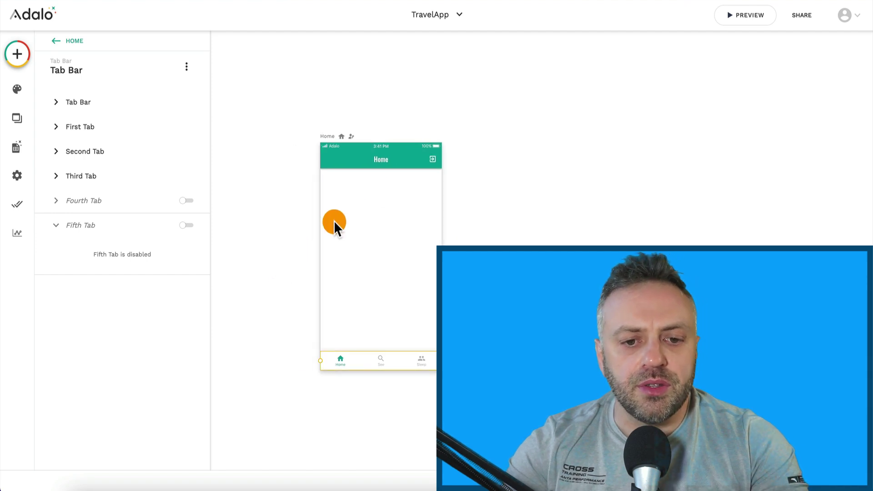
{"action": "left_click", "coordinate": [18, 55]}
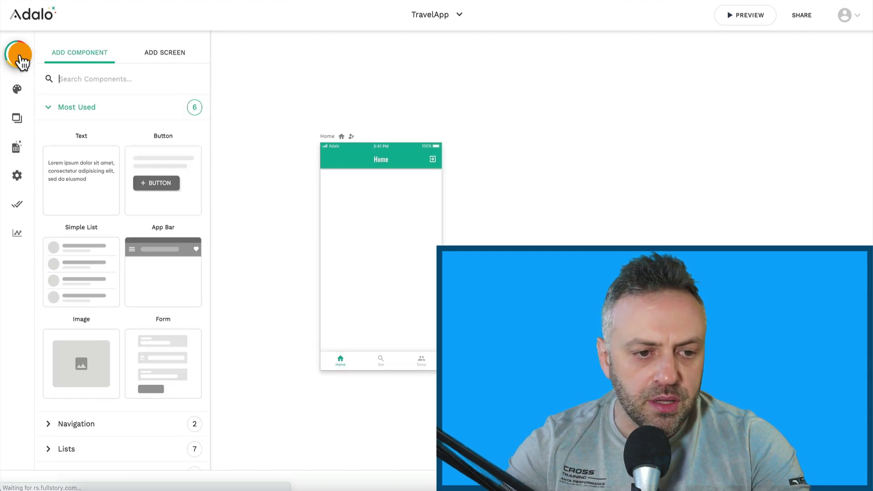
{"action": "left_click_drag", "start_coordinate": [93, 272], "coordinate": [381, 206]}
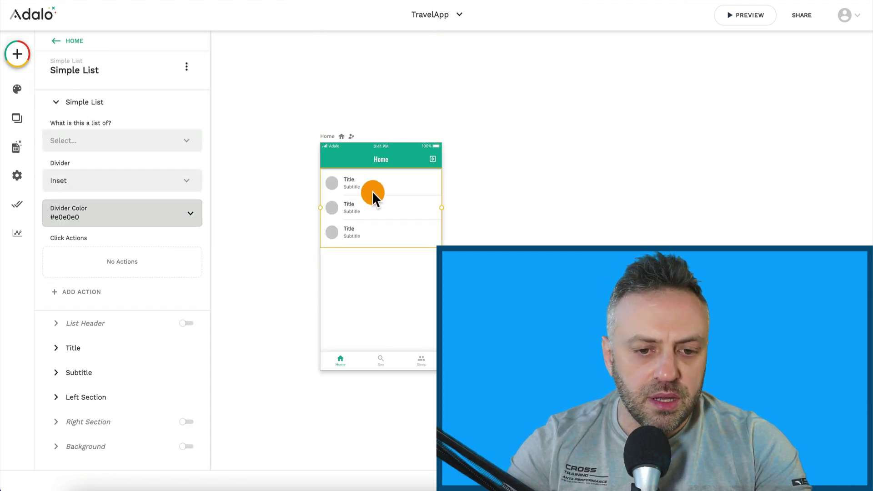
Create a database collection named Cities.
{"action": "left_click", "coordinate": [24, 152]}
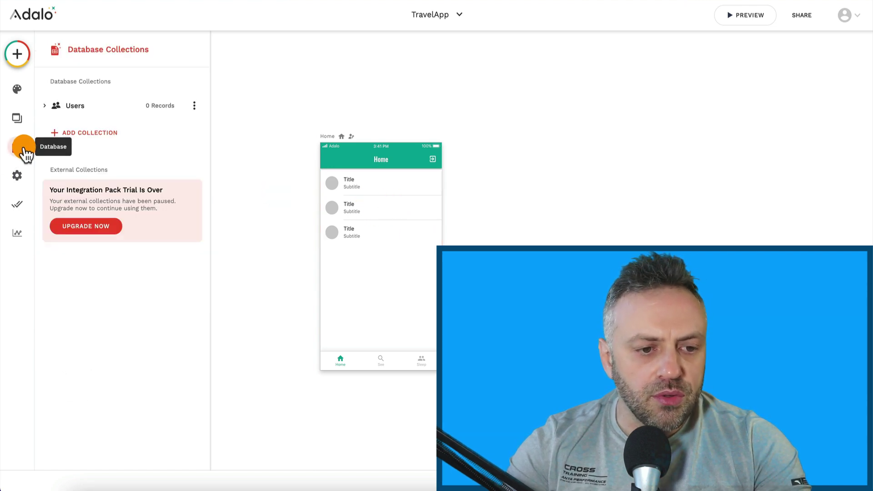
{"action": "left_click", "coordinate": [89, 132]}
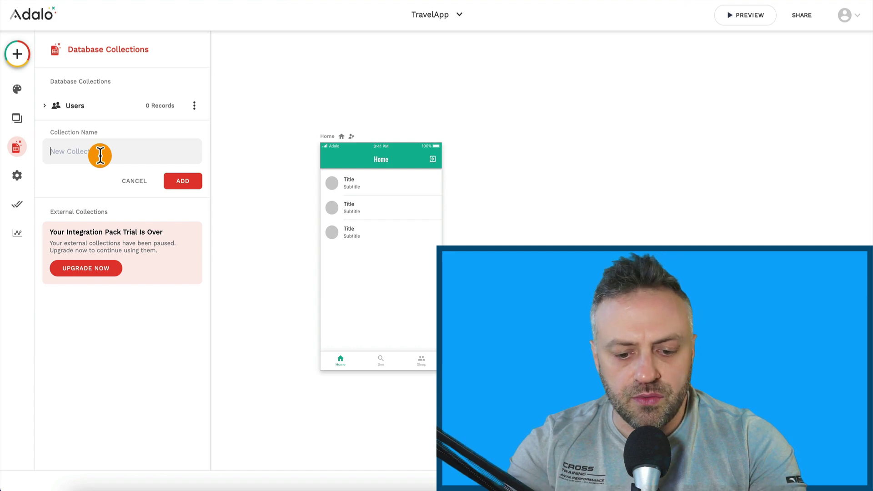
{"action": "type", "text": "c"}
{"action": "left_click", "coordinate": [187, 184]}
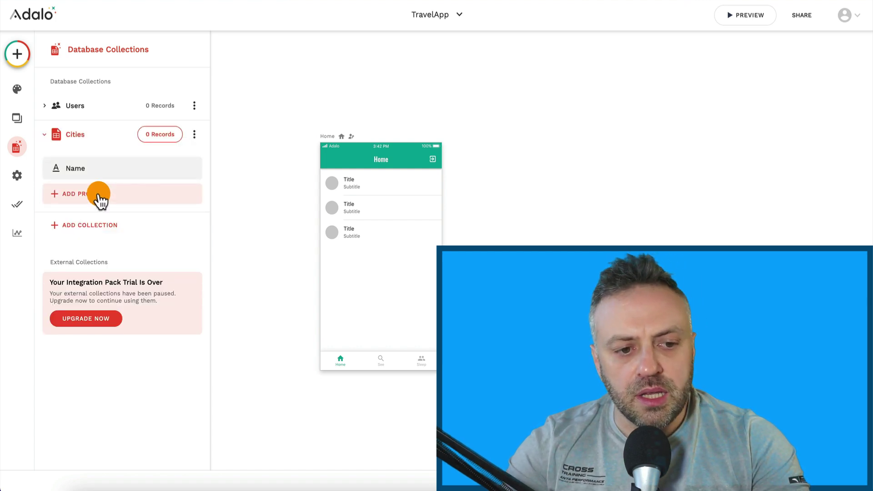
Add two more database collections named See and Eat.
{"action": "left_click", "coordinate": [91, 226]}
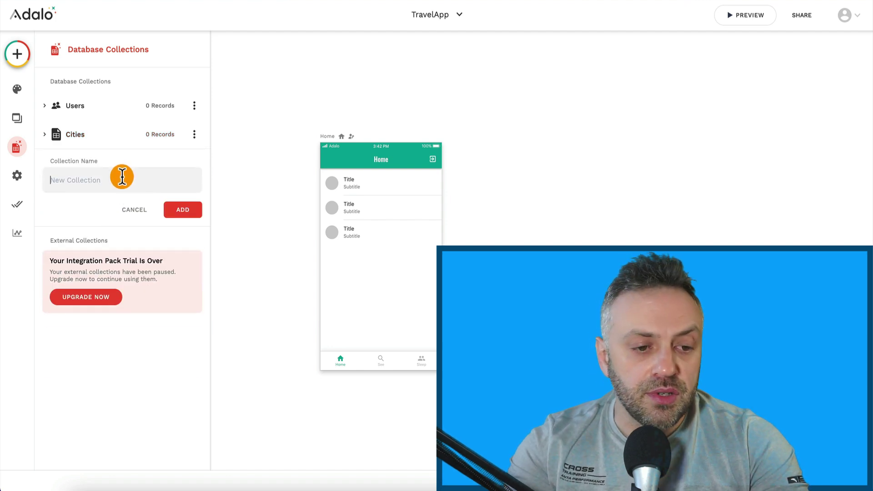
{"action": "type", "text": "See"}
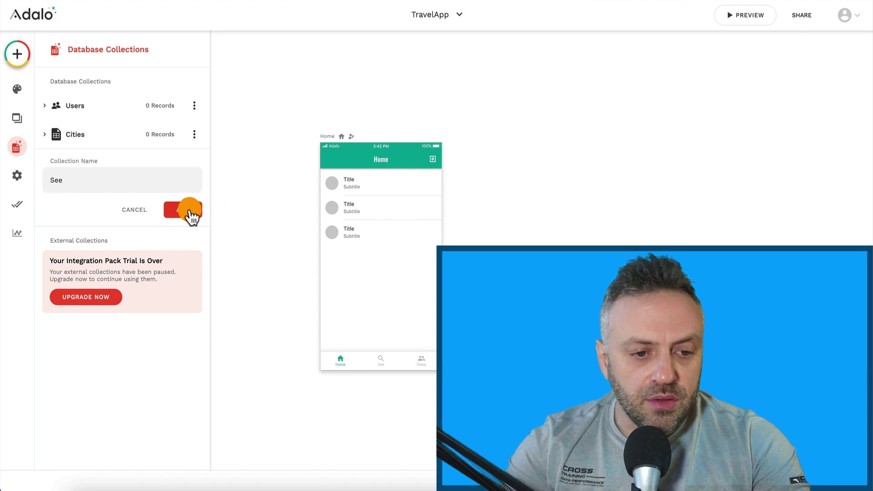
{"action": "left_click", "coordinate": [191, 218]}
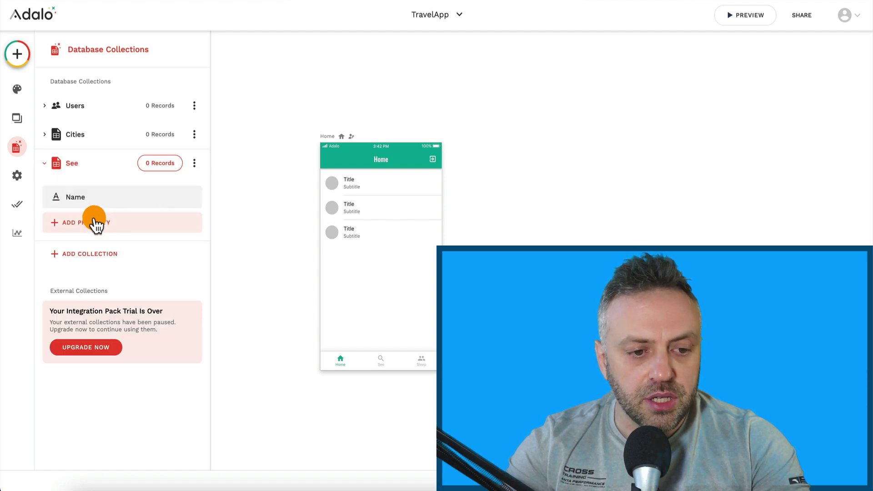
{"action": "left_click", "coordinate": [92, 248]}
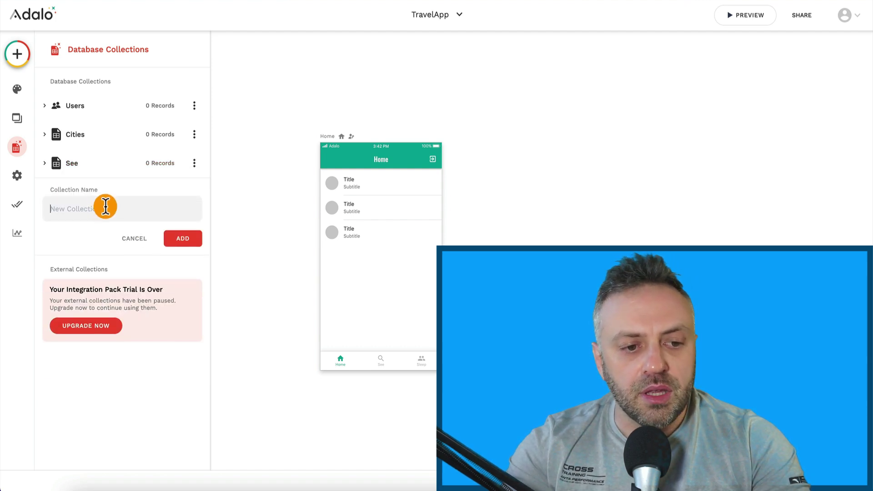
{"action": "type", "text": "Eat"}
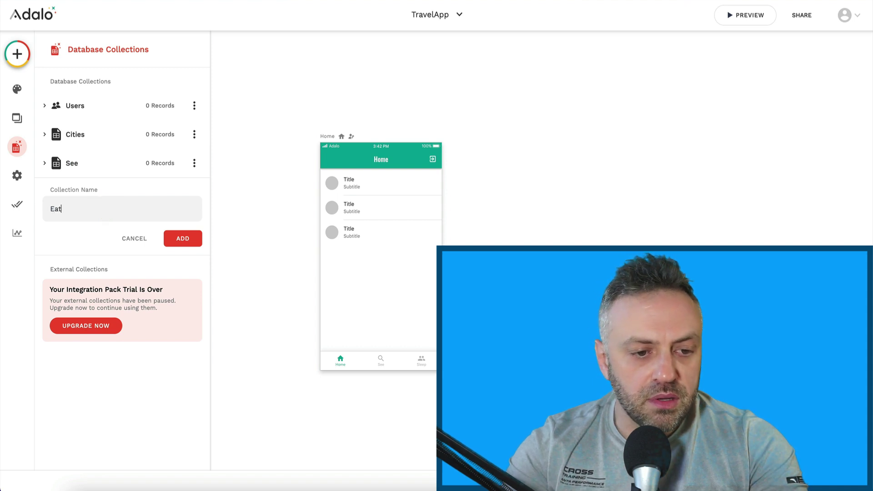
{"action": "left_click", "coordinate": [177, 238]}
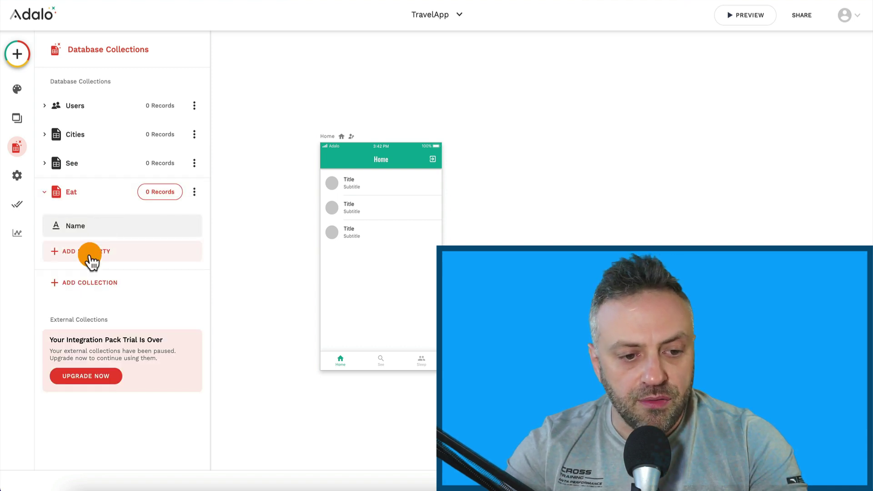
Add another database collection named Sleep.
{"action": "left_click", "coordinate": [91, 282]}
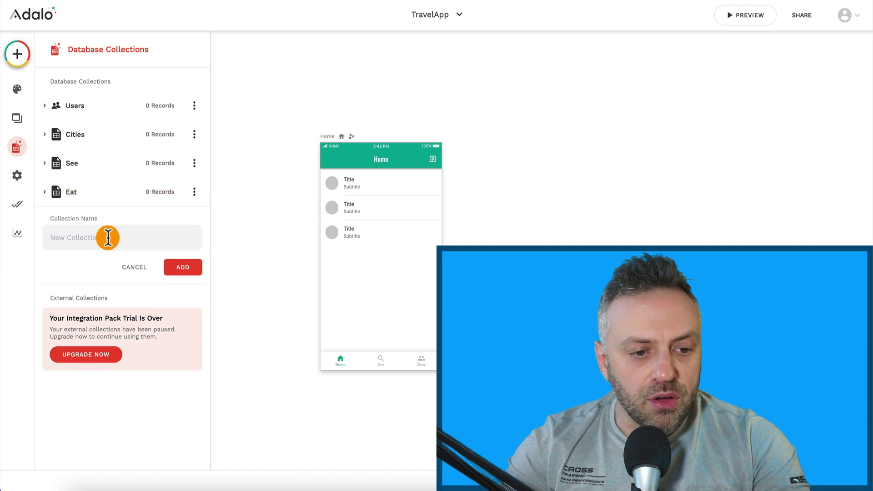
{"action": "type", "text": "Sleep"}
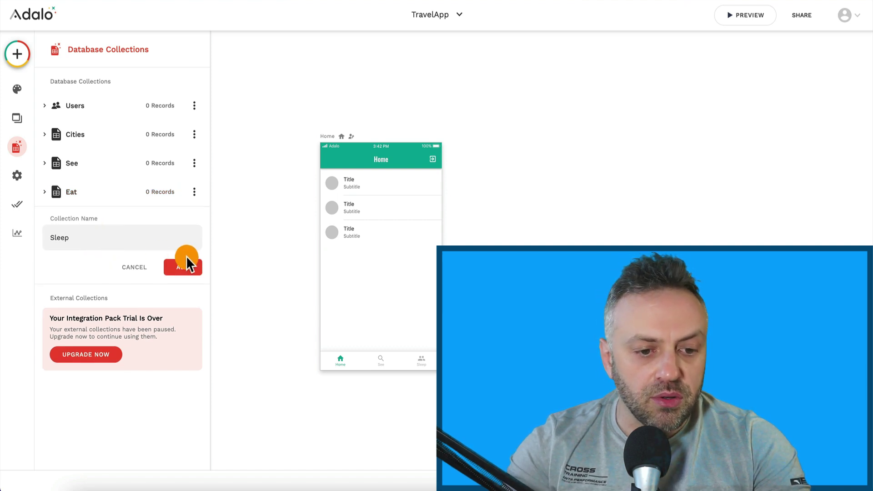
{"action": "left_click", "coordinate": [186, 268]}
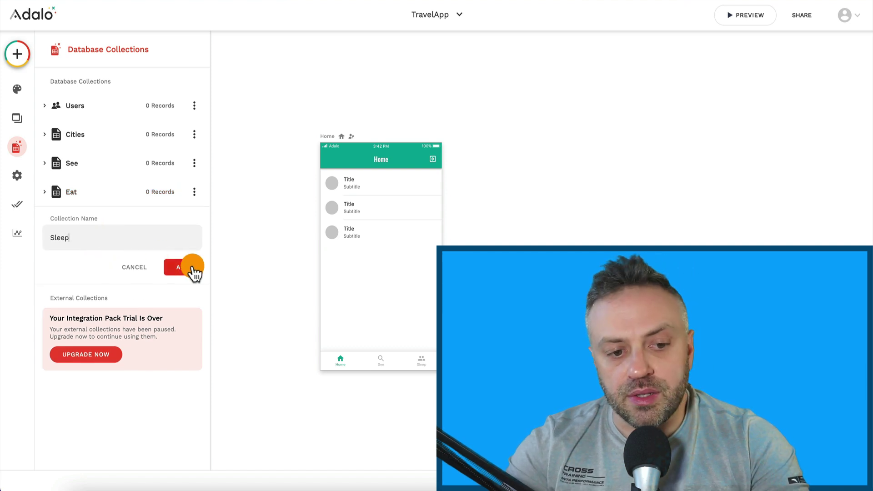
{"action": "left_click", "coordinate": [107, 137]}
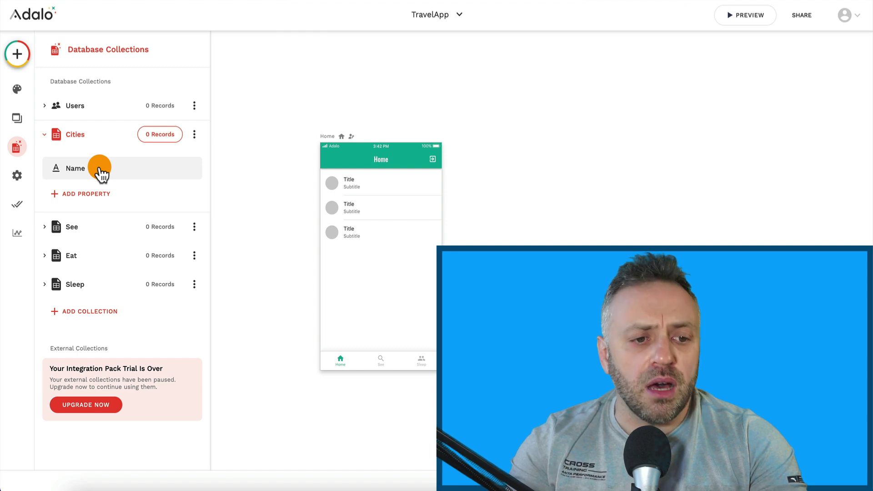
{"action": "left_click", "coordinate": [79, 228]}
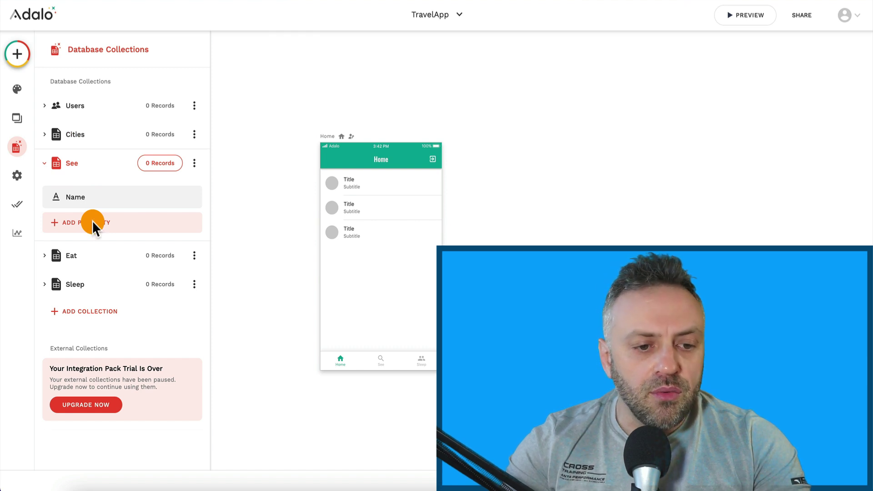
{"action": "left_click", "coordinate": [93, 225]}
{"action": "left_click", "coordinate": [114, 252]}
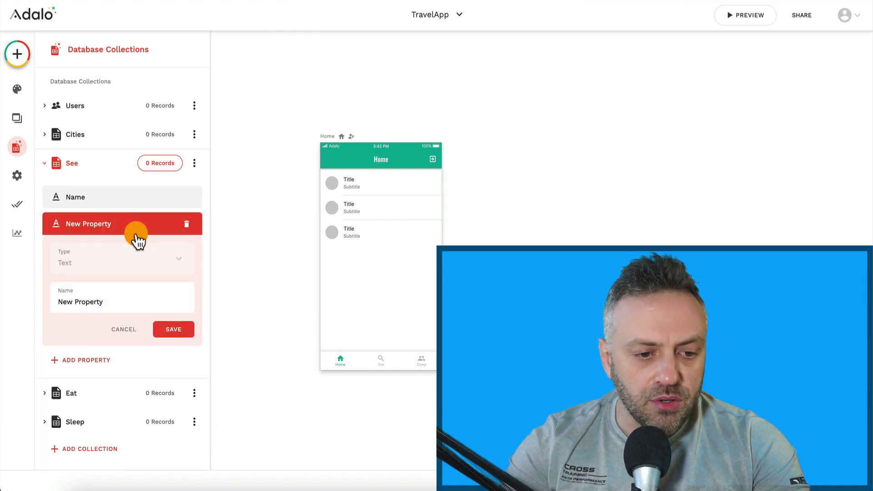
{"action": "left_click", "coordinate": [187, 224]}
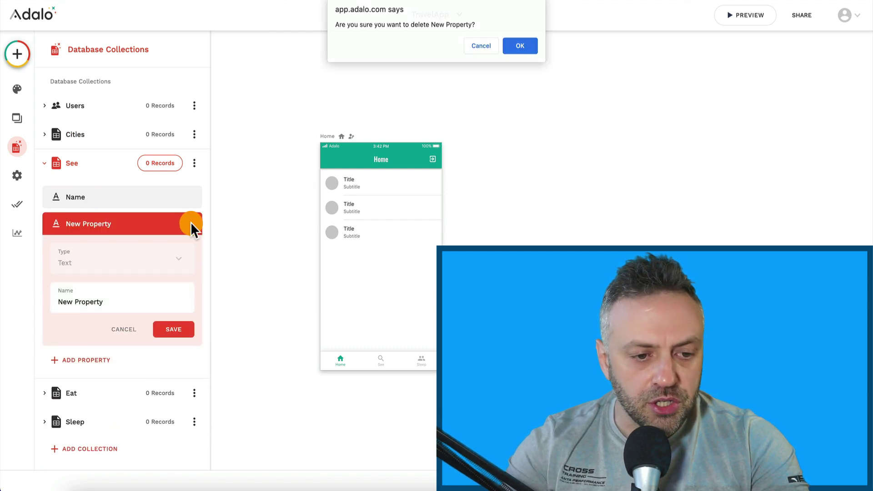
{"action": "left_click", "coordinate": [523, 46]}
Add a relationship from See to Cities in which a City can have multiple Sees and a See belongs to one City.
{"action": "left_click", "coordinate": [93, 223]}
{"action": "mouse_move", "coordinate": [109, 404]}
{"action": "left_click", "coordinate": [246, 410]}
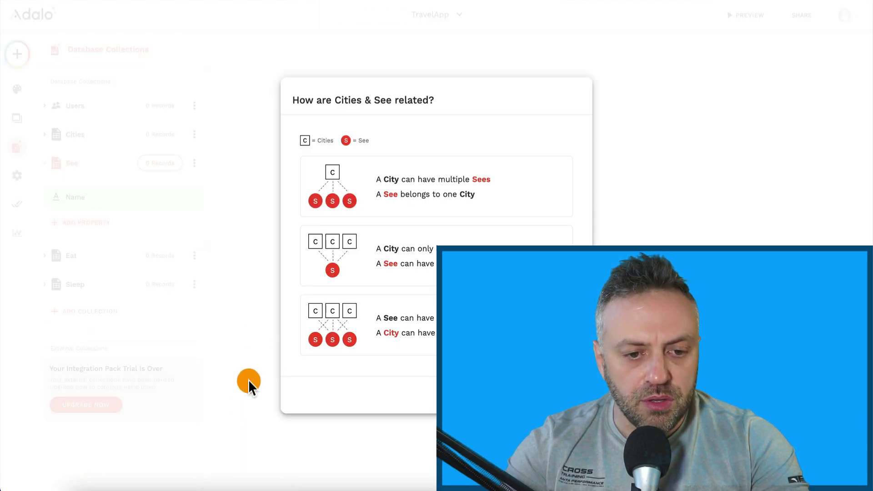
{"action": "left_click", "coordinate": [330, 184]}
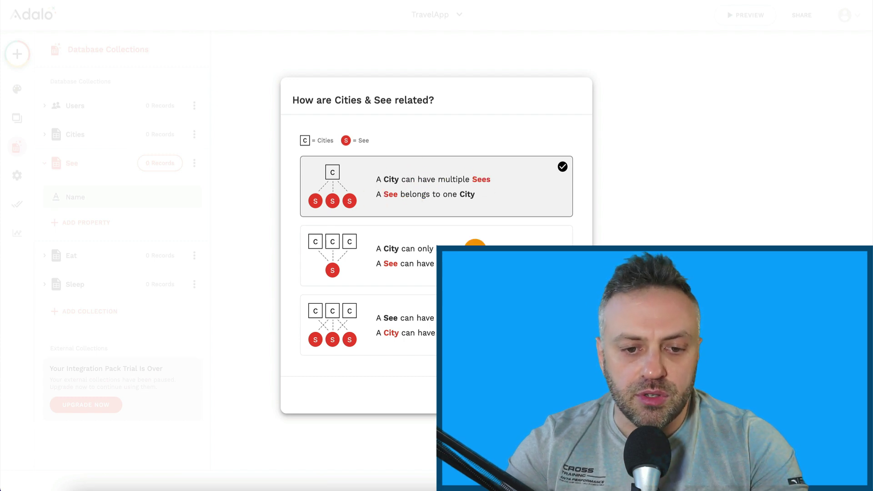
{"action": "left_click", "coordinate": [557, 395]}
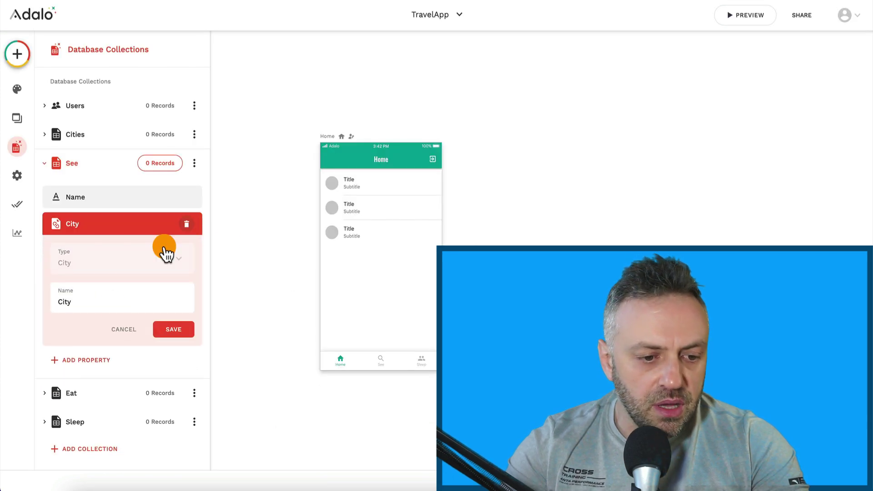
Add a relationship from Eat to Cities in which a City can have multiple Eats and an Eat belongs to one City.
{"action": "left_click", "coordinate": [73, 394]}
{"action": "left_click", "coordinate": [91, 250]}
{"action": "mouse_move", "coordinate": [111, 221]}
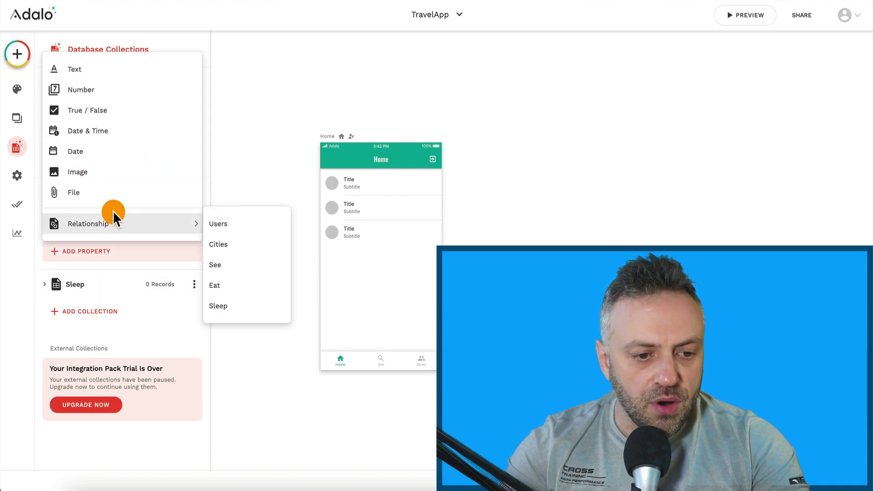
{"action": "left_click", "coordinate": [243, 245]}
{"action": "left_click", "coordinate": [400, 191]}
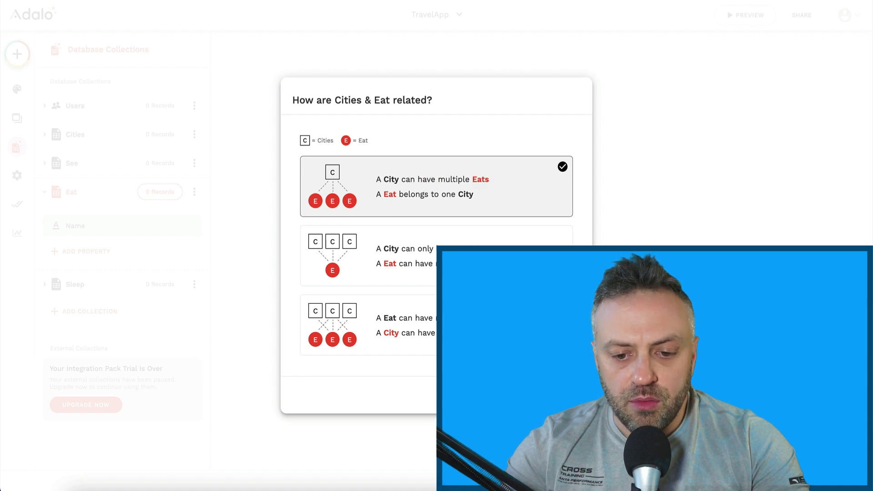
{"action": "left_click", "coordinate": [555, 395]}
Add a relationship from Sleep to Cities in which a City can have multiple Sleep records and a Sleep belongs to one City.
{"action": "left_click", "coordinate": [109, 417]}
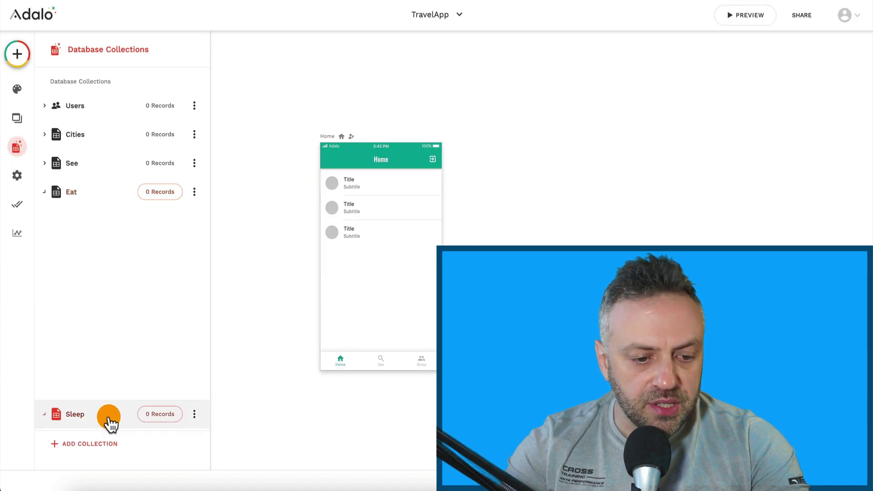
{"action": "left_click", "coordinate": [97, 282]}
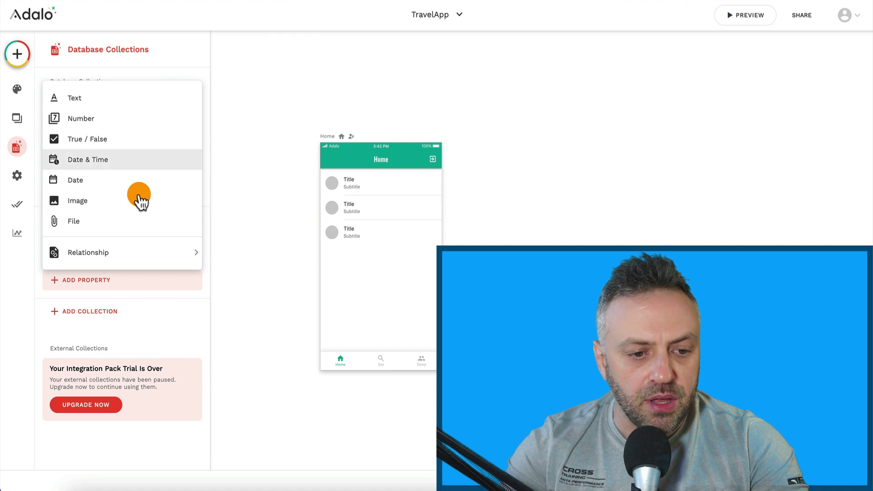
{"action": "mouse_move", "coordinate": [135, 264]}
{"action": "left_click", "coordinate": [229, 275]}
{"action": "left_click", "coordinate": [371, 196]}
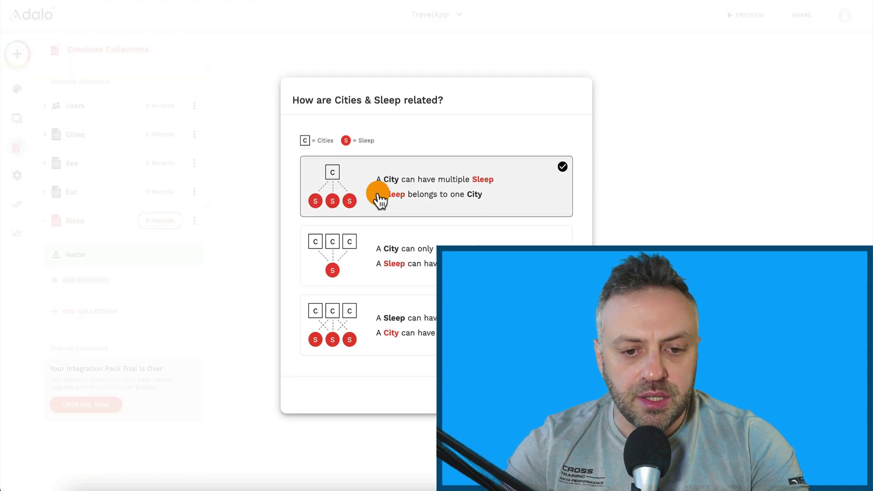
{"action": "left_click", "coordinate": [555, 395]}
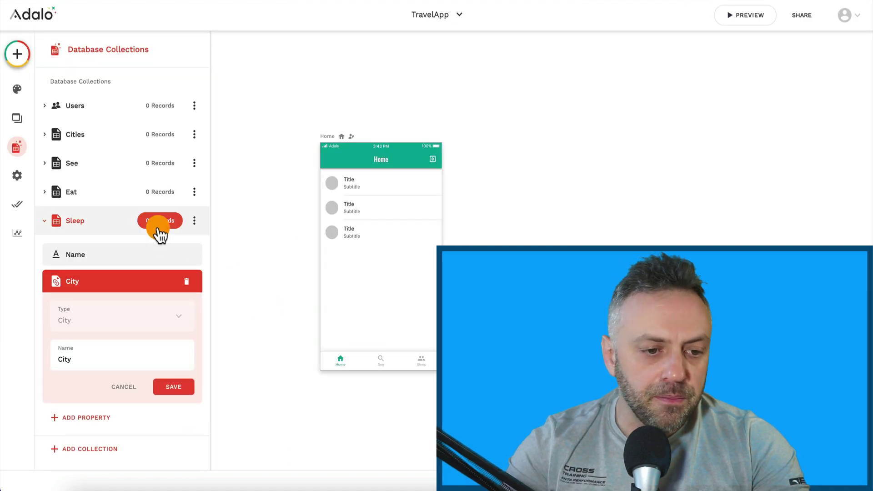
Check the properties of the Cities collection and open its records table with the import option.
{"action": "left_click", "coordinate": [109, 134]}
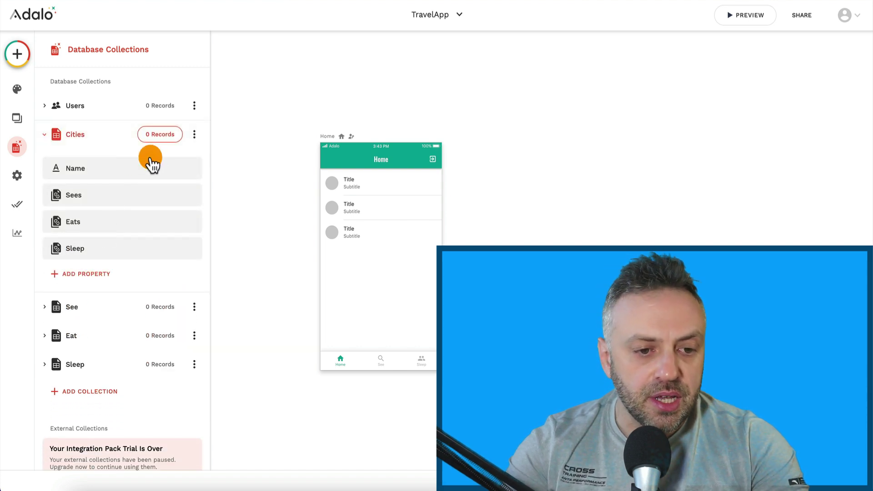
{"action": "left_click", "coordinate": [171, 136]}
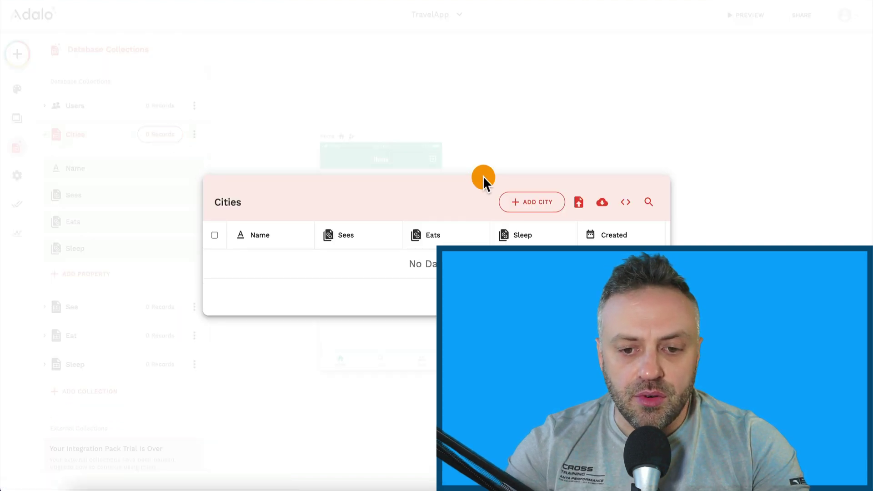
{"action": "left_click", "coordinate": [581, 203]}
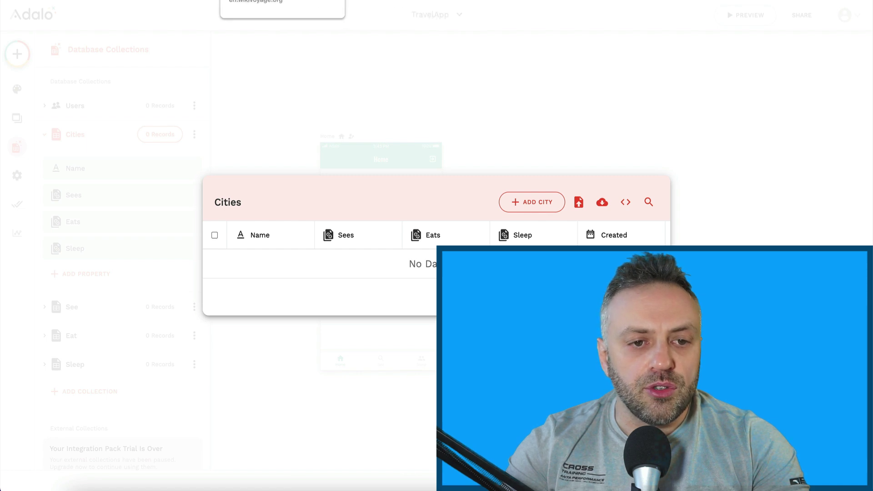
Switch to the Travel spreadsheet in Google Sheets and download its Intro sheet as a comma-separated values file.
{"action": "key", "text": "ctrl+Tab"}
{"action": "left_click", "coordinate": [103, 404]}
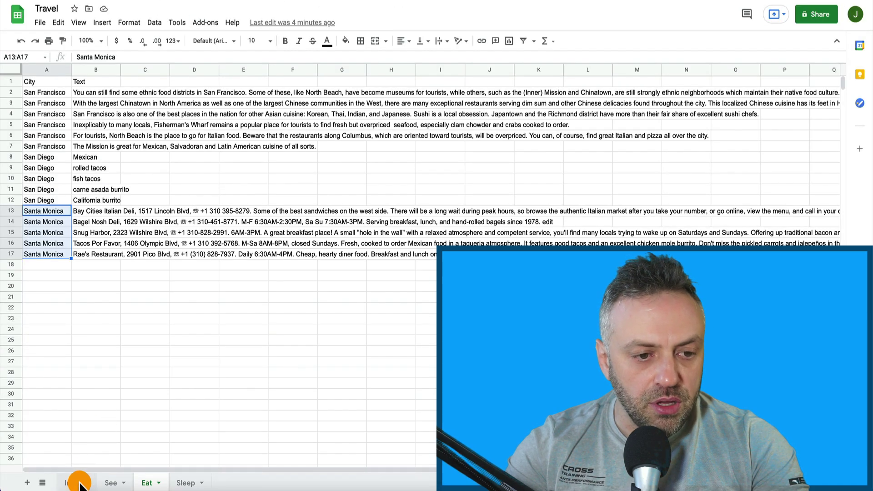
{"action": "left_click", "coordinate": [73, 483]}
{"action": "left_click", "coordinate": [41, 24]}
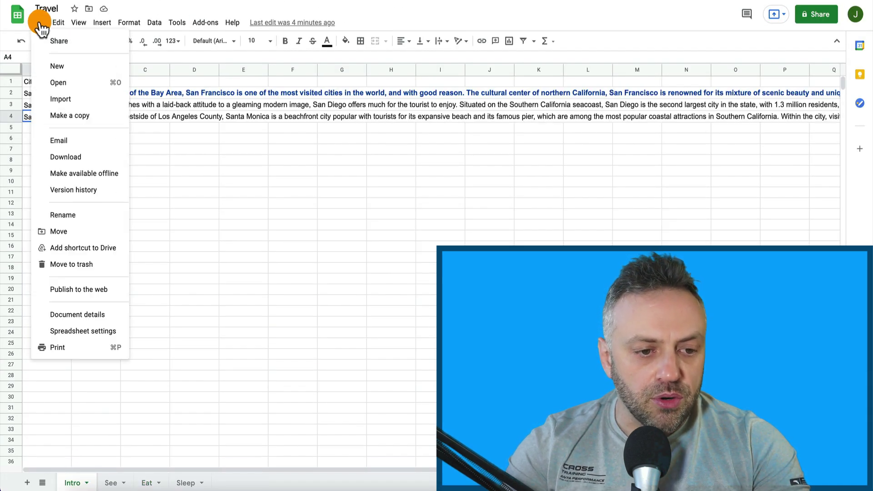
{"action": "mouse_move", "coordinate": [73, 159]}
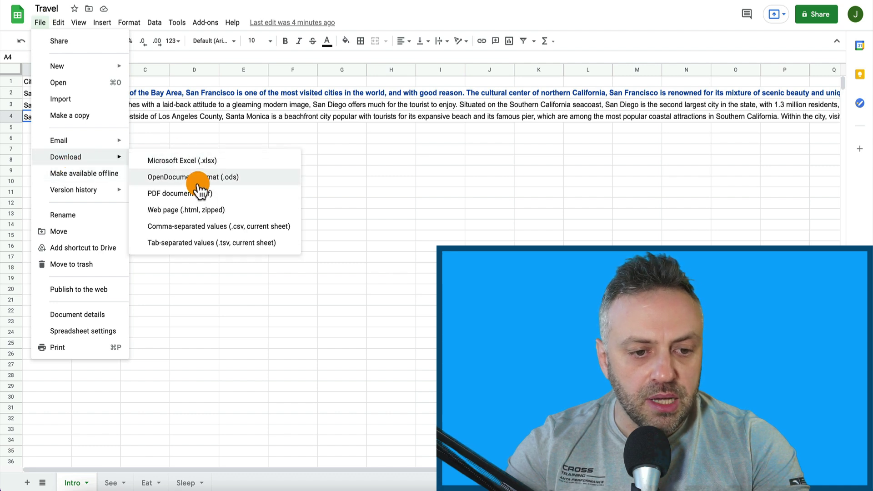
{"action": "left_click", "coordinate": [204, 224]}
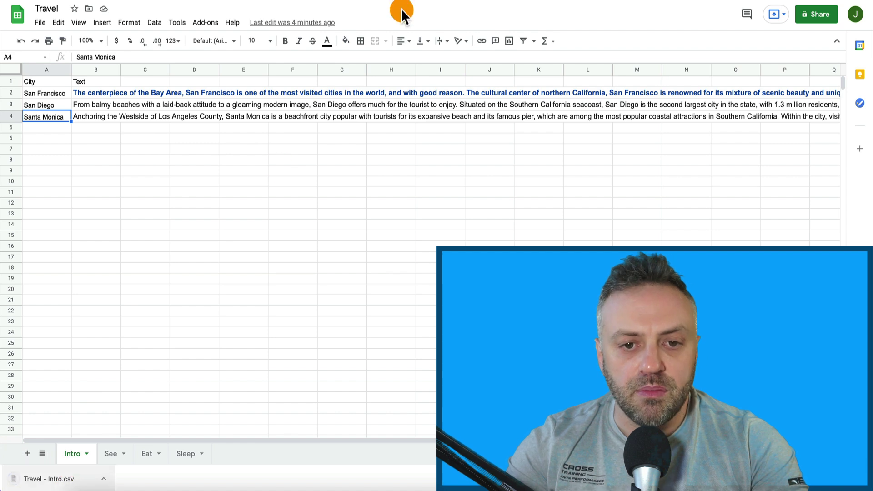
Switch to Adalo and import Travel - Intro.csv into the Cities collection, matching the City column to Name and leaving Text unmatched.
{"action": "key", "text": "ctrl+Tab"}
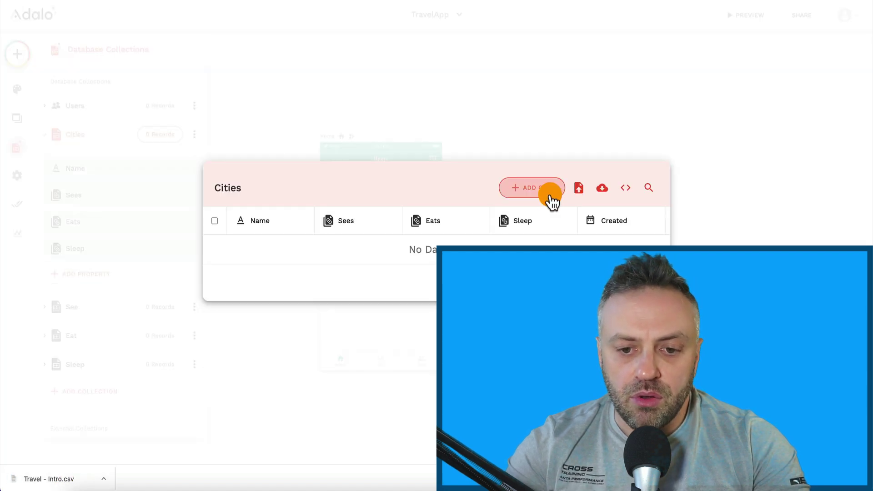
{"action": "left_click", "coordinate": [581, 189]}
{"action": "left_click_drag", "start_coordinate": [66, 484], "coordinate": [430, 244]}
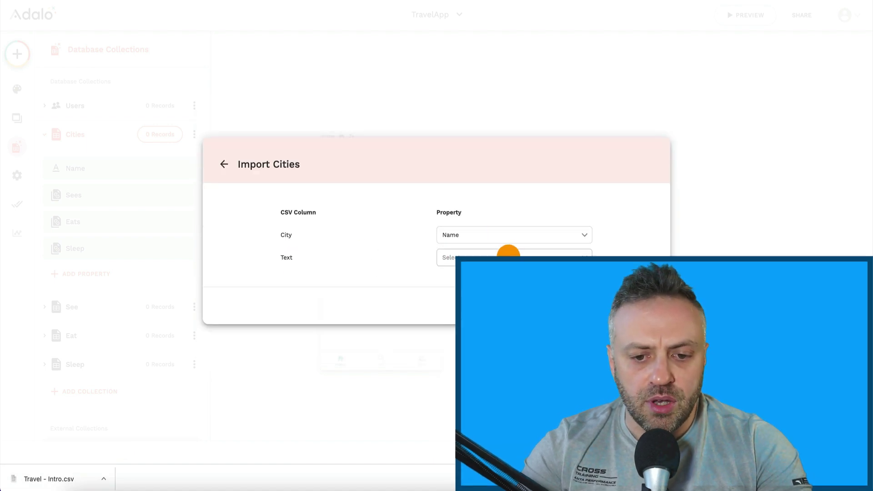
{"action": "left_click", "coordinate": [510, 258]}
{"action": "left_click", "coordinate": [510, 258]}
{"action": "left_click", "coordinate": [510, 255]}
{"action": "left_click", "coordinate": [500, 214]}
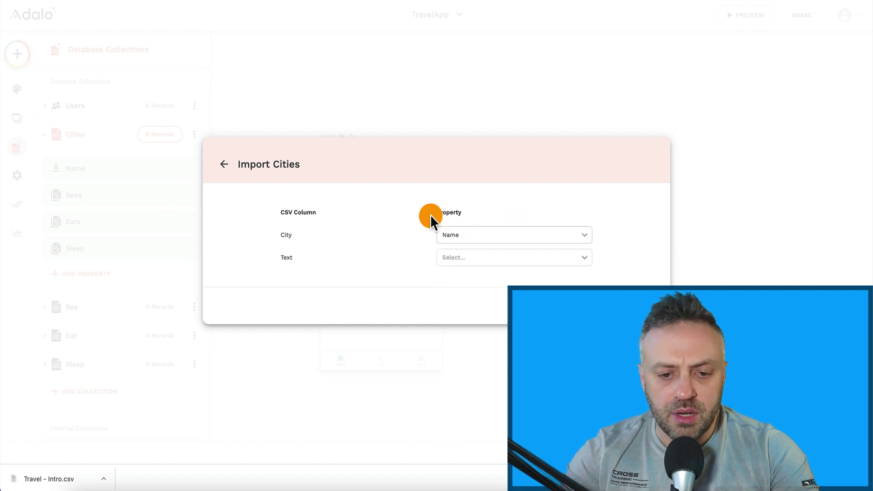
{"action": "left_click", "coordinate": [641, 282]}
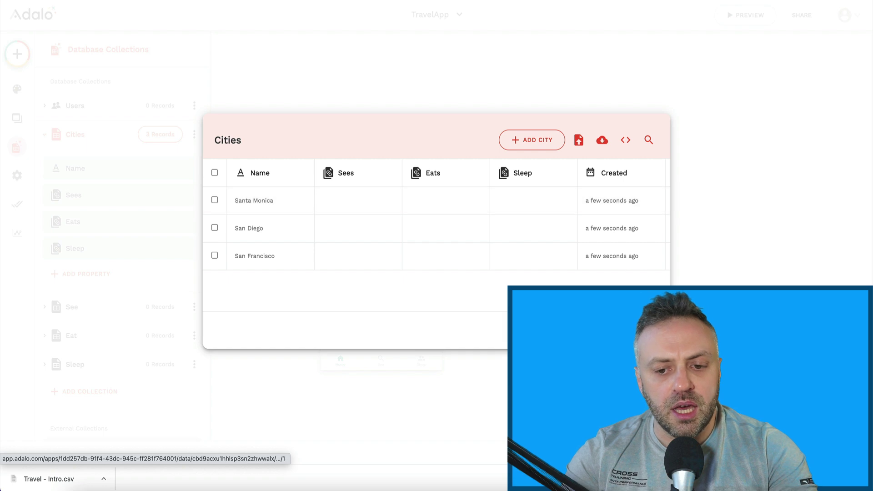
{"action": "left_click", "coordinate": [166, 228]}
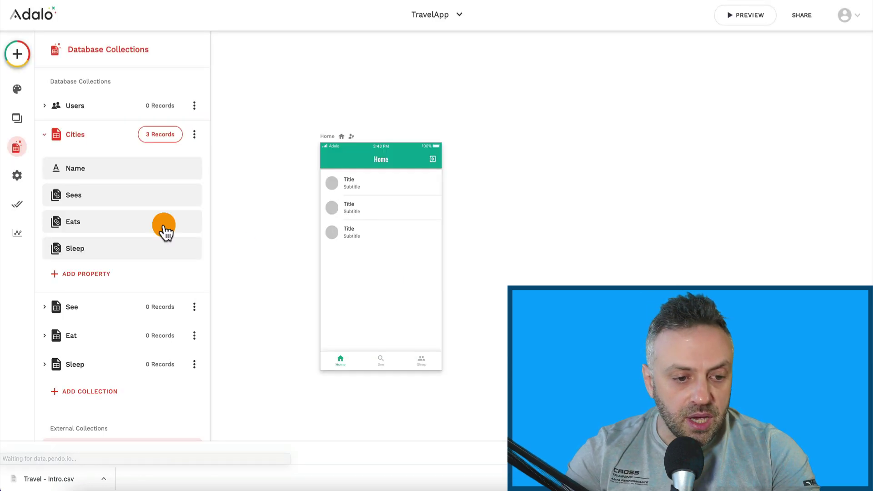
Switch to the Travel spreadsheet in Google Sheets and download its See sheet as a comma-separated values file.
{"action": "key", "text": "ctrl+Tab"}
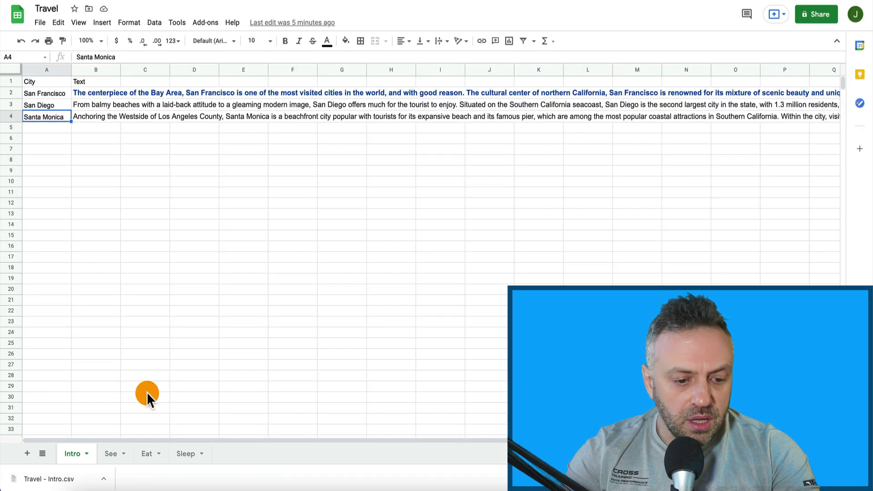
{"action": "left_click", "coordinate": [114, 454]}
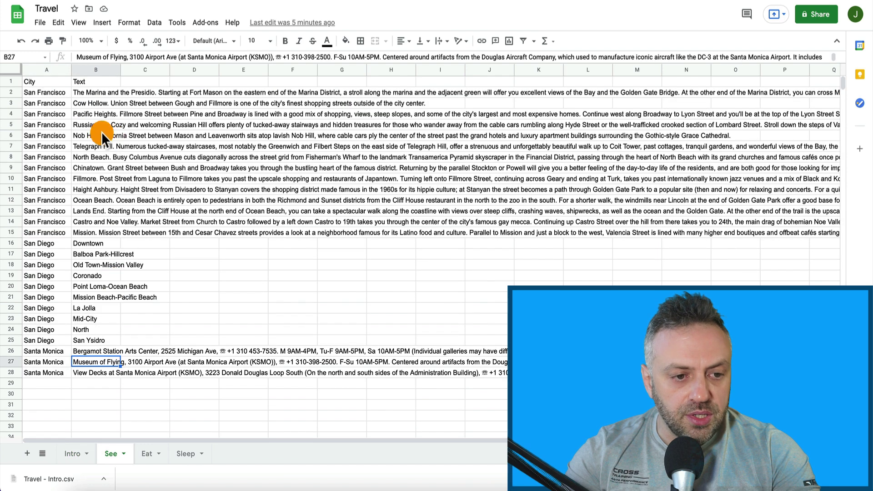
{"action": "left_click", "coordinate": [40, 22]}
{"action": "mouse_move", "coordinate": [66, 157]}
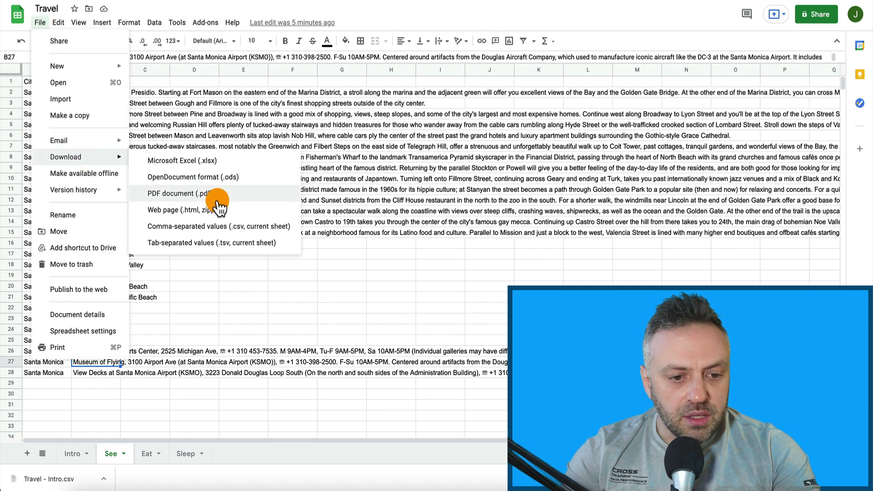
{"action": "left_click", "coordinate": [222, 226]}
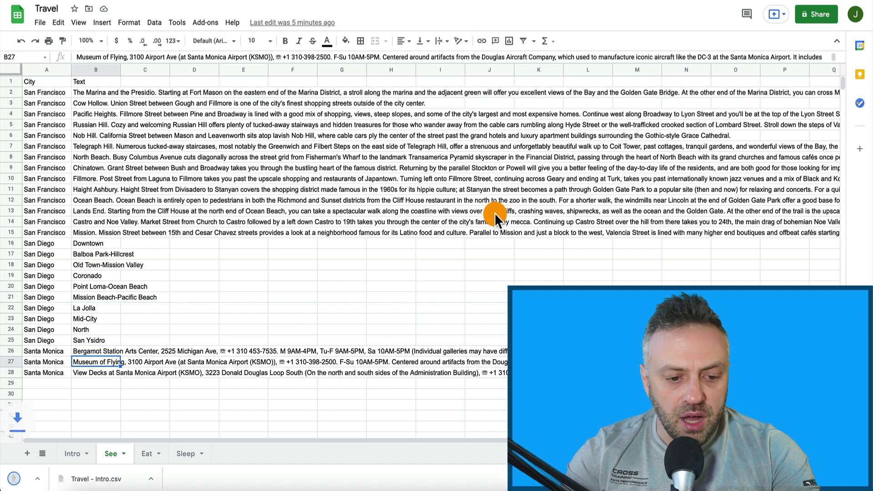
Download the Eat sheet of the Travel spreadsheet as a comma-separated values file.
{"action": "left_click", "coordinate": [147, 454]}
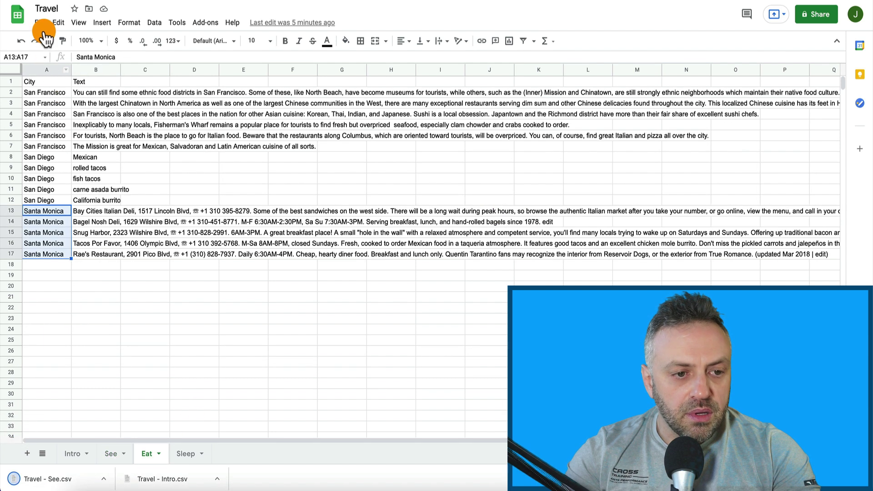
{"action": "left_click", "coordinate": [41, 22]}
{"action": "mouse_move", "coordinate": [66, 156]}
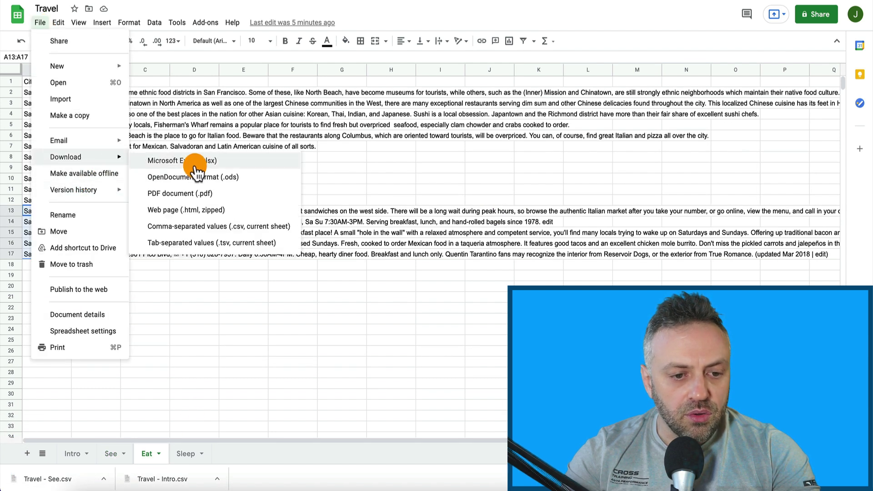
{"action": "left_click", "coordinate": [208, 226]}
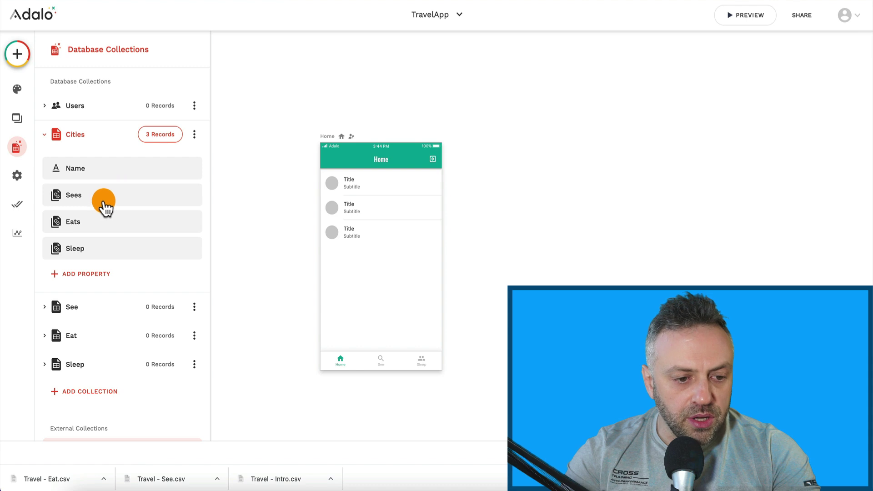
Import Travel - See.csv into the See collection with the City column matched to City and Text matched to Name.
{"action": "left_click", "coordinate": [111, 307]}
{"action": "left_click", "coordinate": [170, 160]}
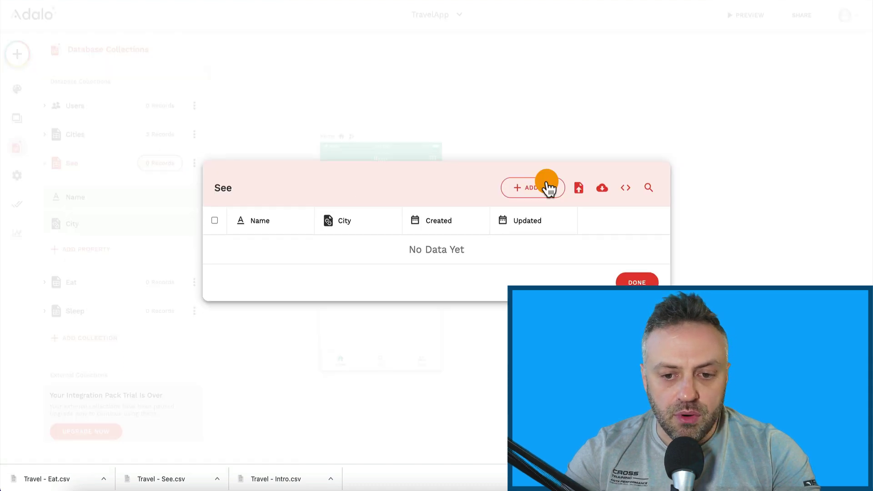
{"action": "left_click", "coordinate": [579, 188]}
{"action": "left_click_drag", "start_coordinate": [148, 462], "coordinate": [439, 236]}
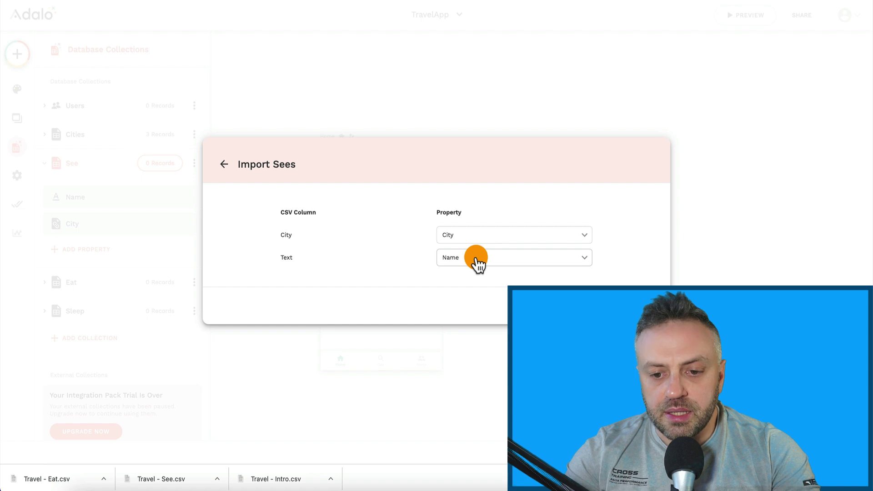
{"action": "left_click", "coordinate": [517, 260]}
{"action": "left_click", "coordinate": [545, 259]}
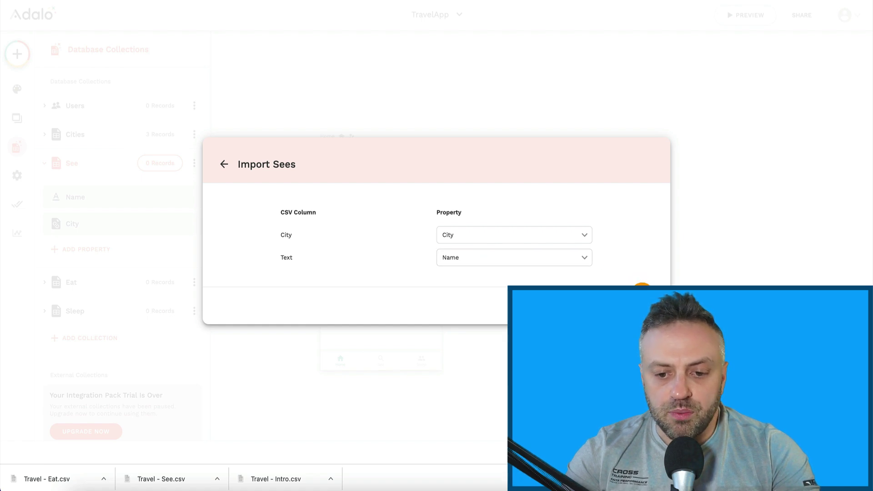
{"action": "left_click", "coordinate": [635, 306]}
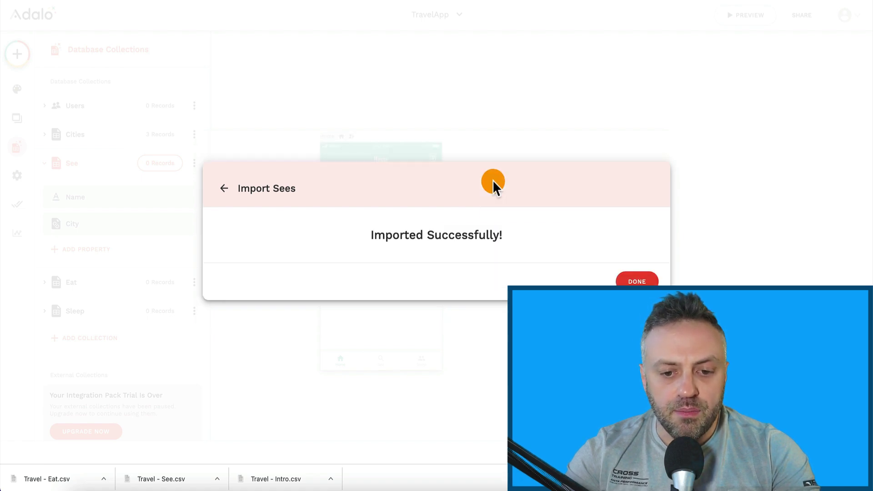
{"action": "left_click", "coordinate": [632, 281]}
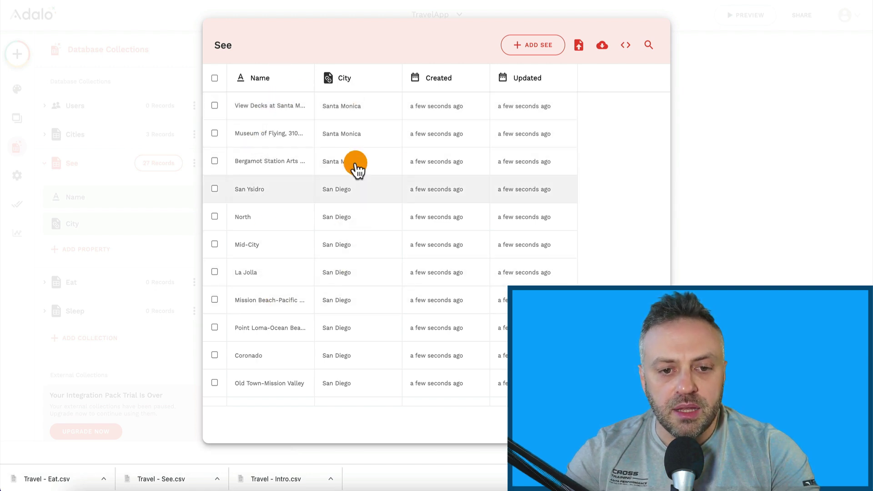
{"action": "key", "text": "Escape"}
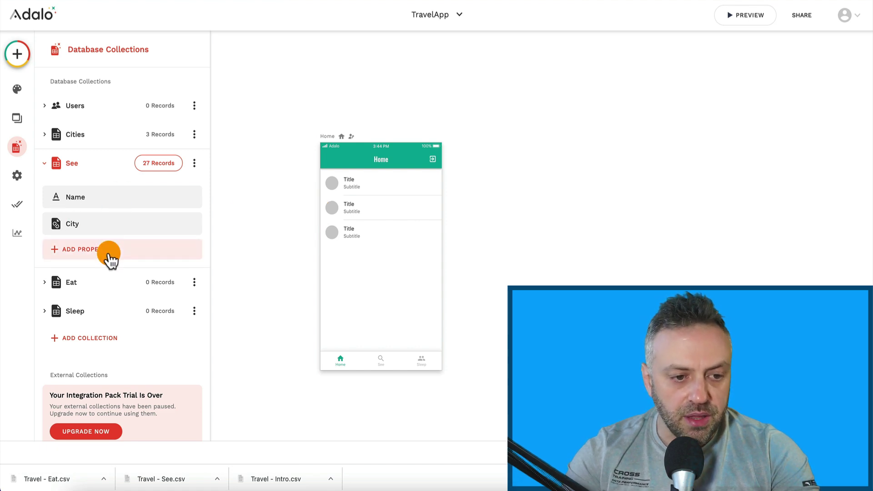
Check in the Cities records table how the imported See records are linked to each city.
{"action": "left_click", "coordinate": [111, 138]}
{"action": "left_click", "coordinate": [165, 138]}
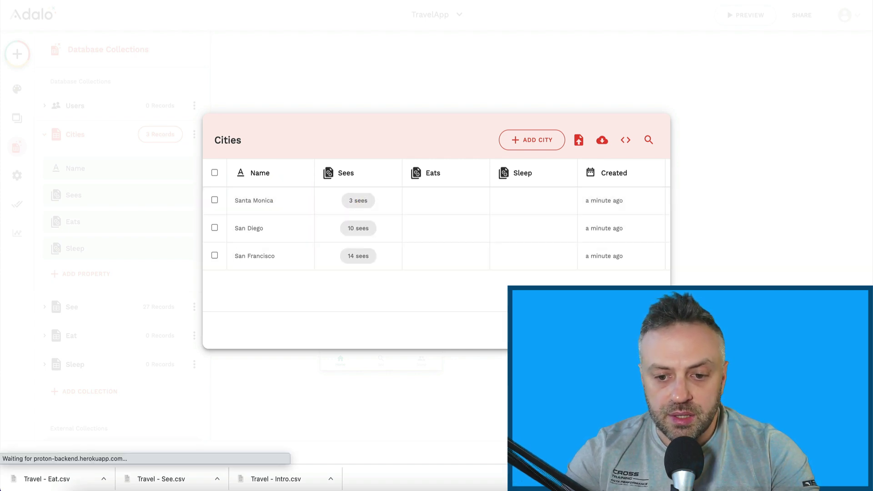
{"action": "left_click", "coordinate": [138, 258]}
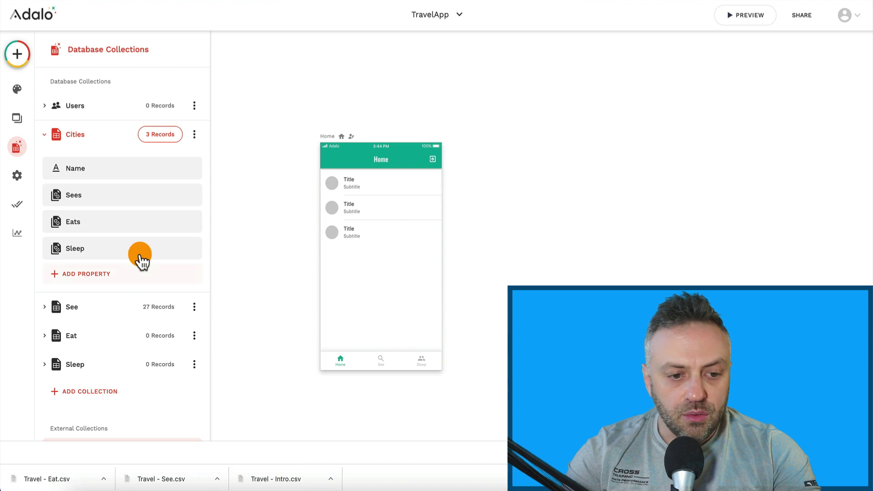
Import Travel - Eat.csv into the Eat collection with the City column matched to City and Text matched to Name.
{"action": "left_click", "coordinate": [102, 336]}
{"action": "left_click", "coordinate": [165, 191]}
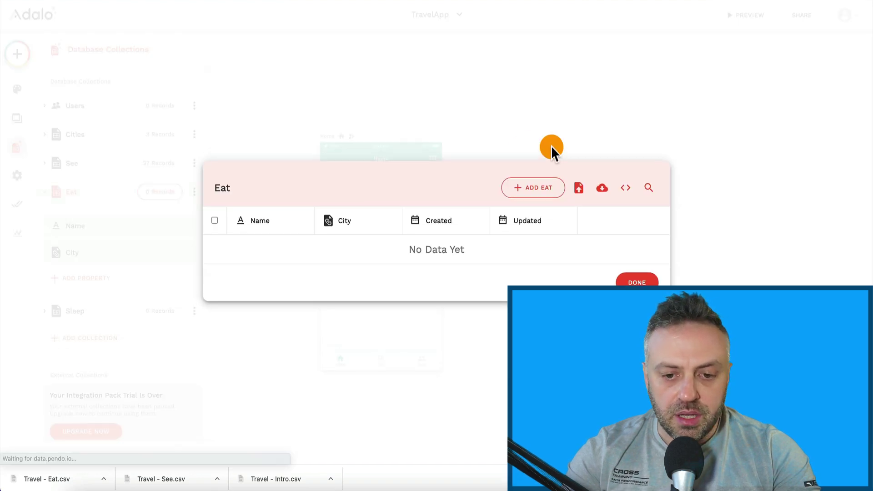
{"action": "left_click", "coordinate": [580, 186]}
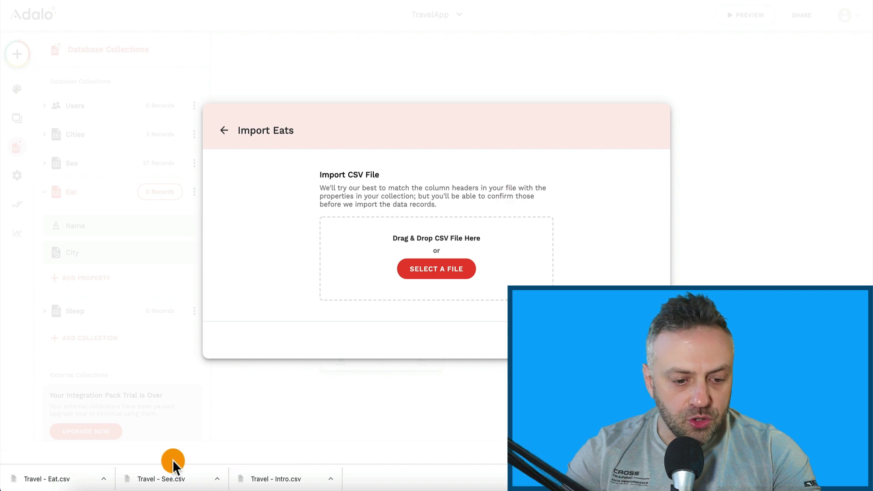
{"action": "left_click_drag", "start_coordinate": [39, 477], "coordinate": [400, 247]}
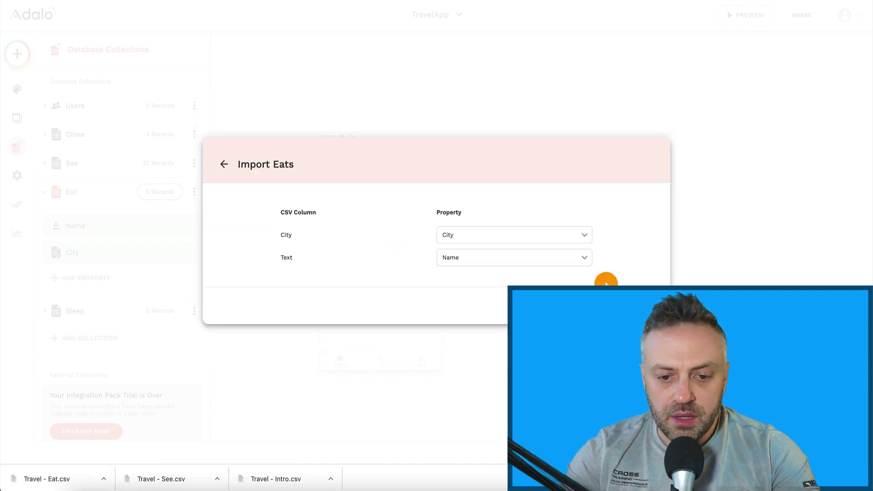
{"action": "left_click", "coordinate": [637, 306]}
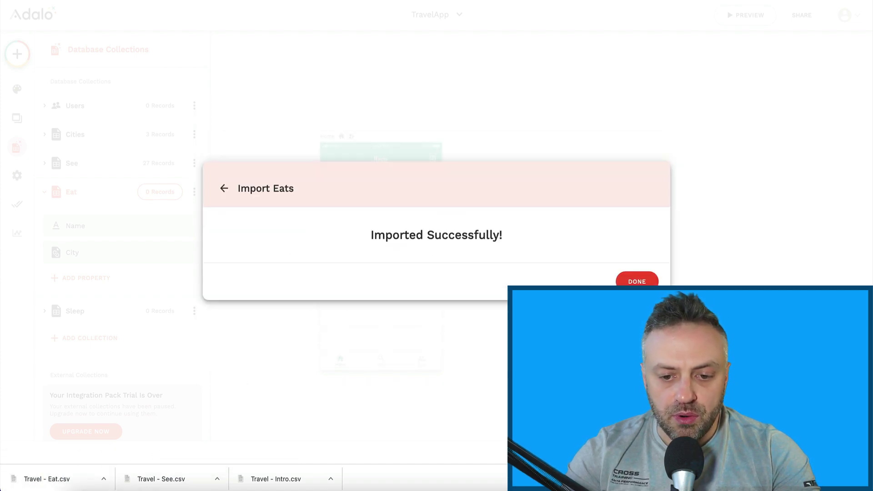
{"action": "left_click", "coordinate": [635, 280]}
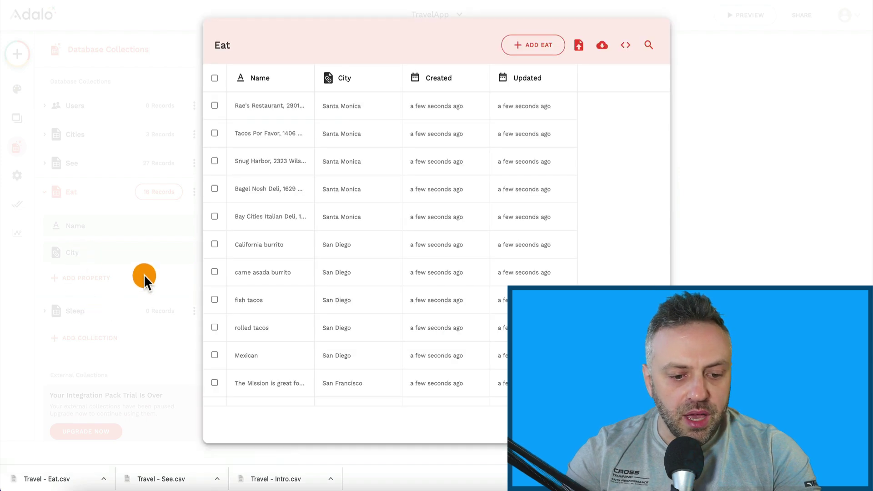
Close the Eat records table and set the Home screen's simple list to display the Cities collection.
{"action": "key", "text": "Escape"}
{"action": "left_click", "coordinate": [353, 197]}
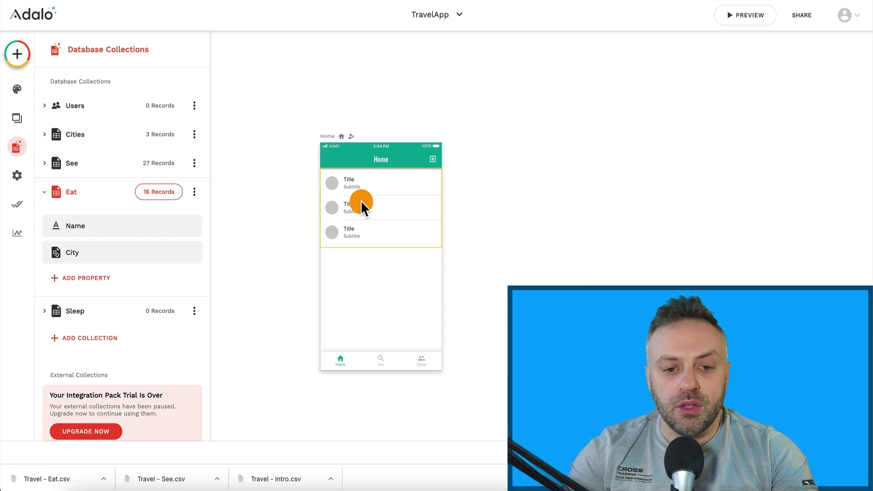
{"action": "left_click", "coordinate": [368, 201]}
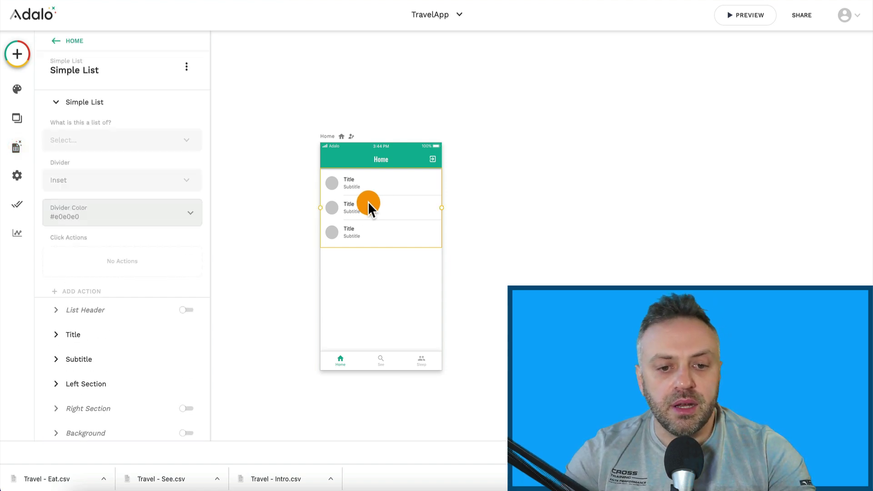
{"action": "left_click", "coordinate": [145, 143]}
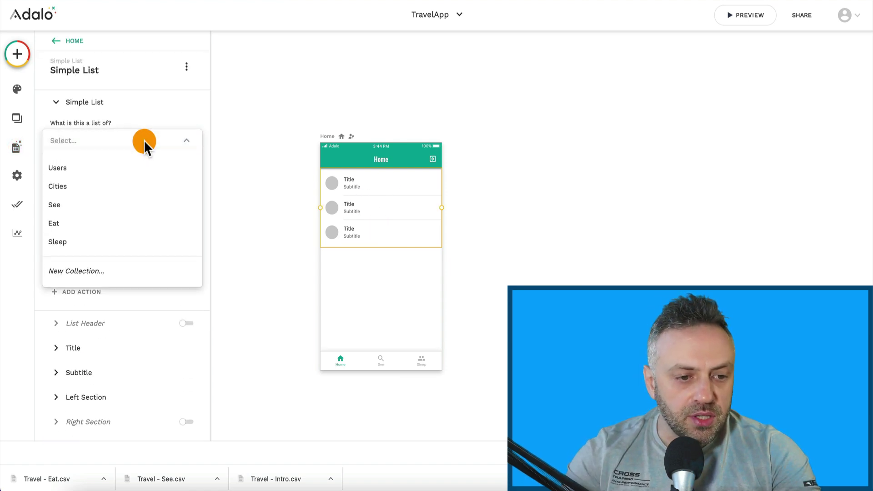
{"action": "left_click", "coordinate": [111, 186]}
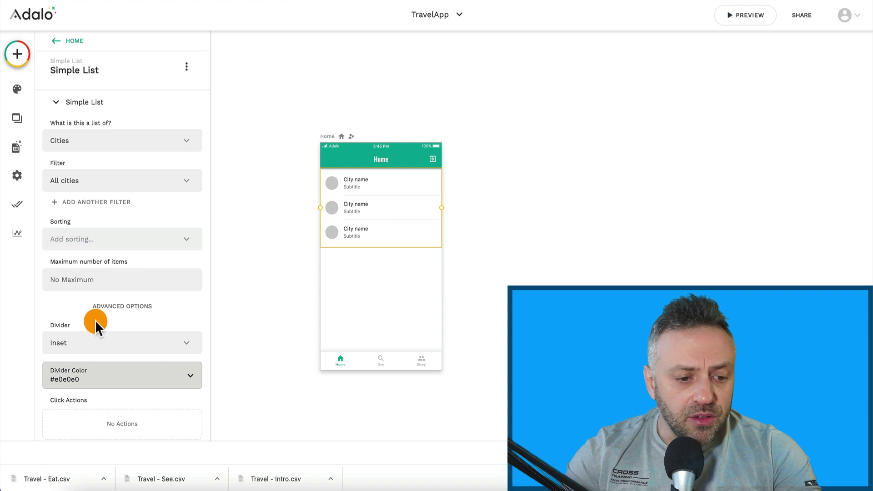
Disable the subtitle in the Home screen's city list, check its title binding, and shift the Home screen slightly on the canvas.
{"action": "scroll", "coordinate": [94, 320], "scroll_direction": "down", "scroll_amount": 3}
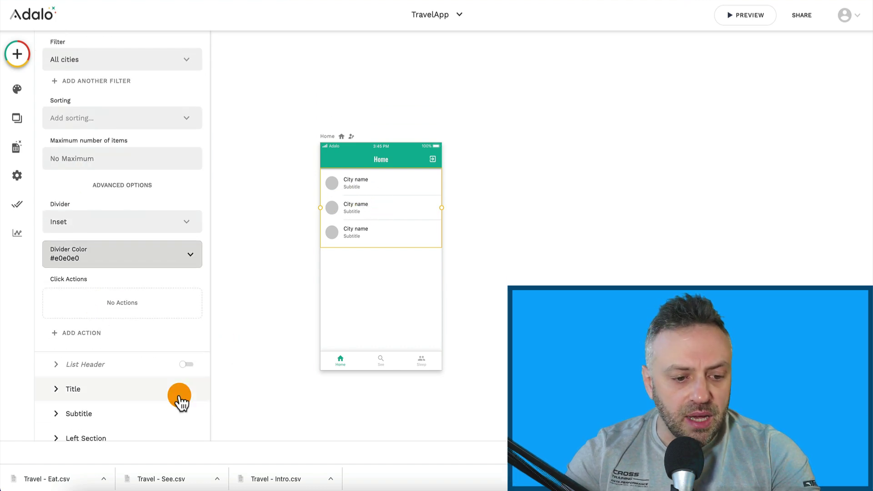
{"action": "scroll", "coordinate": [163, 387], "scroll_direction": "down", "scroll_amount": 1}
{"action": "left_click", "coordinate": [156, 375]}
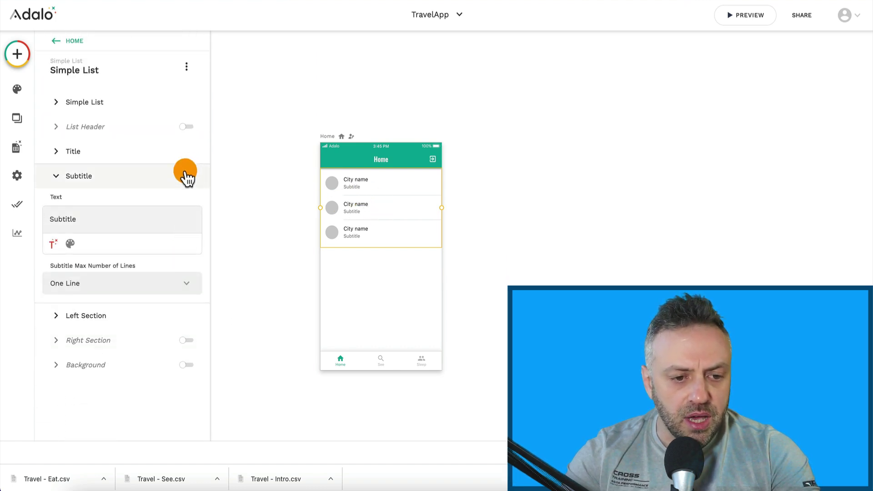
{"action": "left_click", "coordinate": [185, 175]}
{"action": "left_click", "coordinate": [124, 153]}
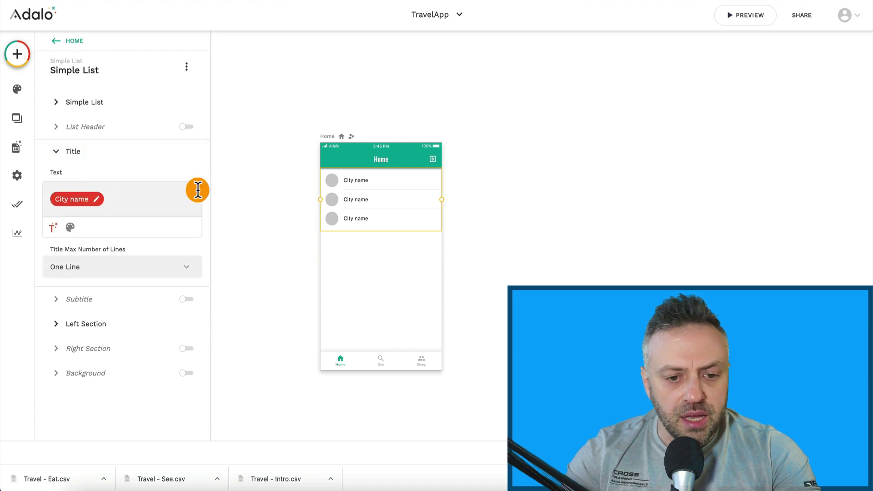
{"action": "left_click_drag", "start_coordinate": [336, 143], "coordinate": [359, 127]}
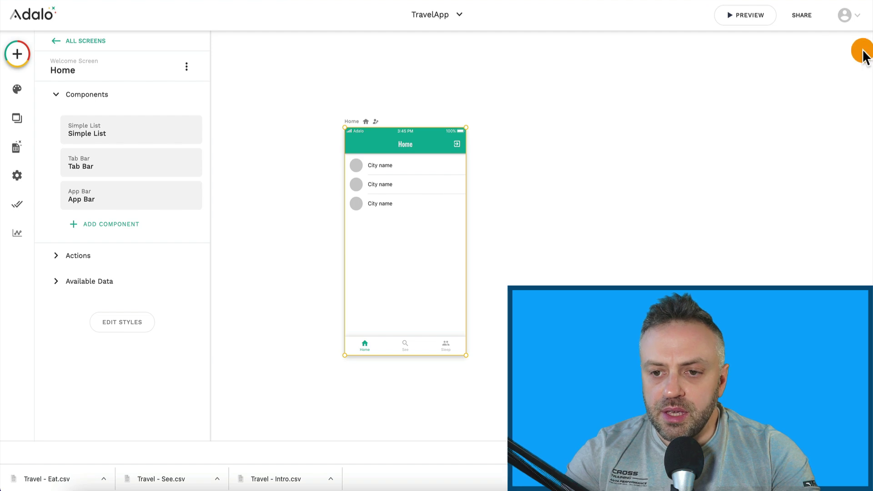
Preview the app and return to the Home screen's list in the editor.
{"action": "left_click", "coordinate": [755, 18]}
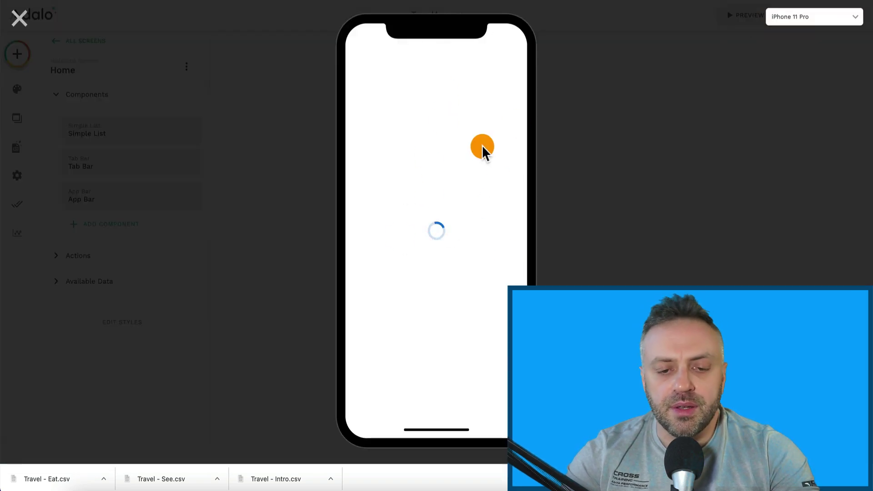
{"action": "left_click", "coordinate": [19, 35]}
{"action": "left_click", "coordinate": [422, 204]}
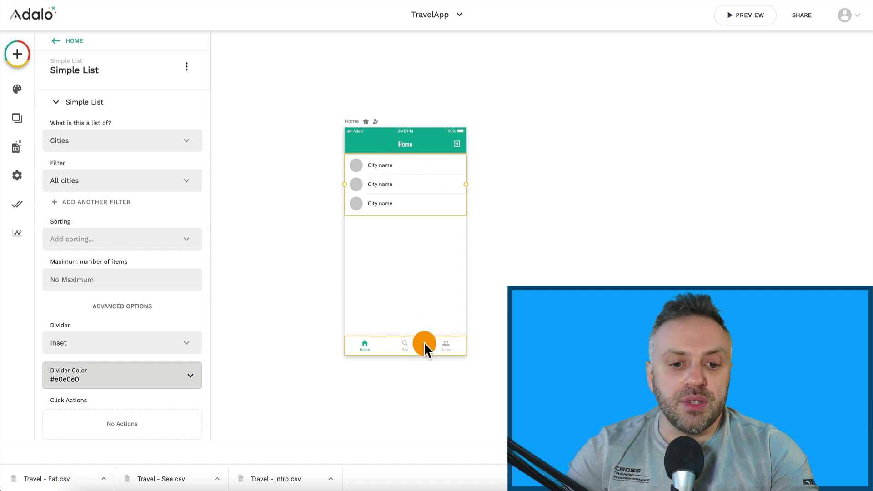
Duplicate the Home screen and rename the copy See.
{"action": "left_click", "coordinate": [361, 125]}
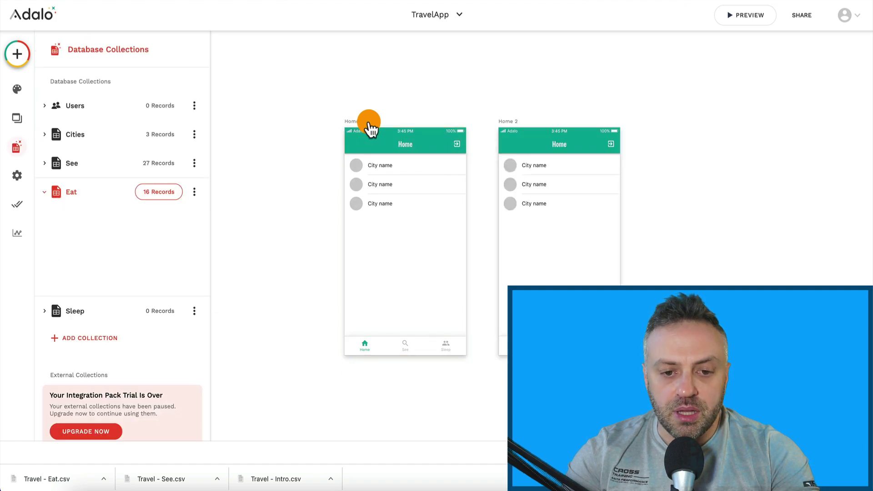
{"action": "left_click", "coordinate": [512, 128]}
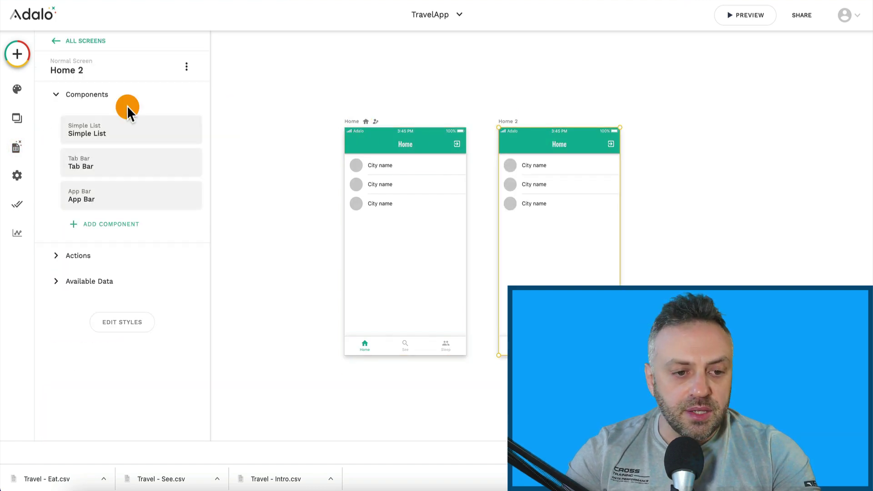
{"action": "left_click", "coordinate": [80, 75]}
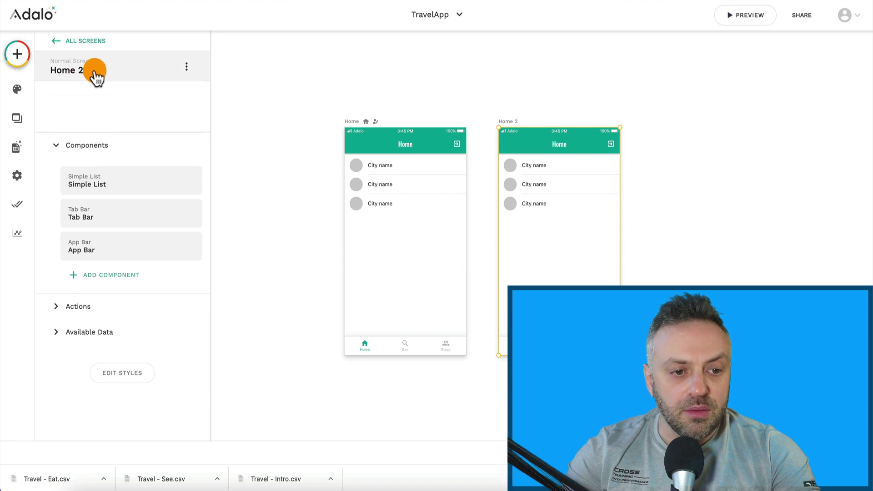
{"action": "type", "text": "See"}
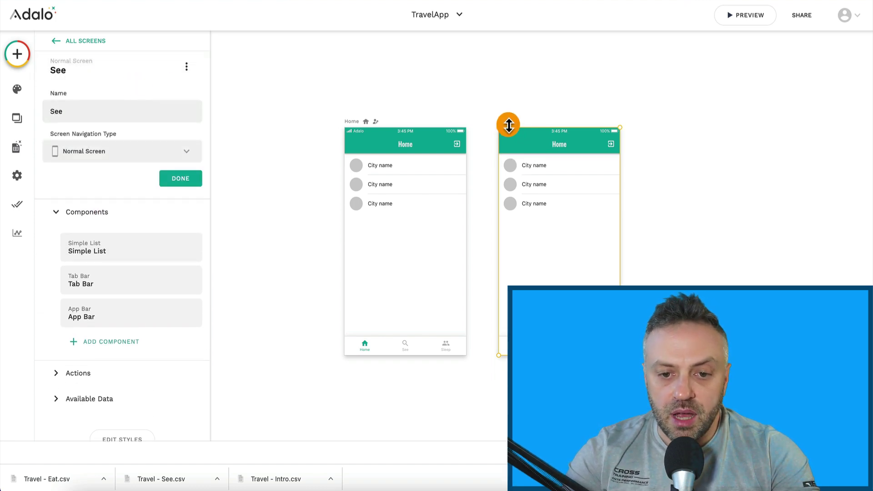
Duplicate the See screen and name the copy Eat.
{"action": "key", "text": "ctrl+v"}
{"action": "left_click", "coordinate": [665, 129]}
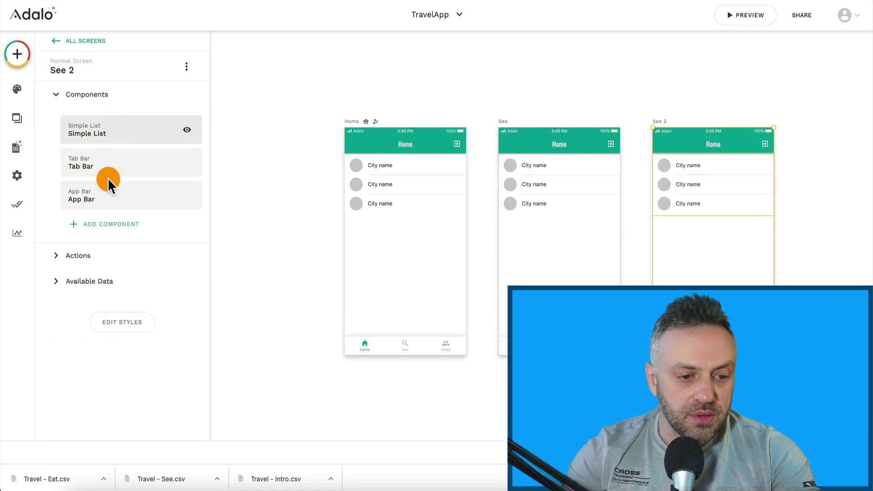
{"action": "left_click", "coordinate": [101, 69]}
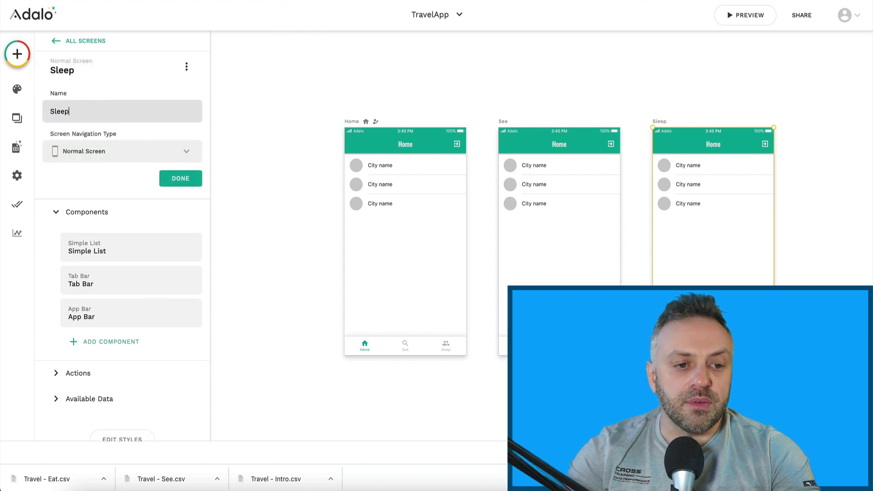
{"action": "left_click", "coordinate": [137, 89]}
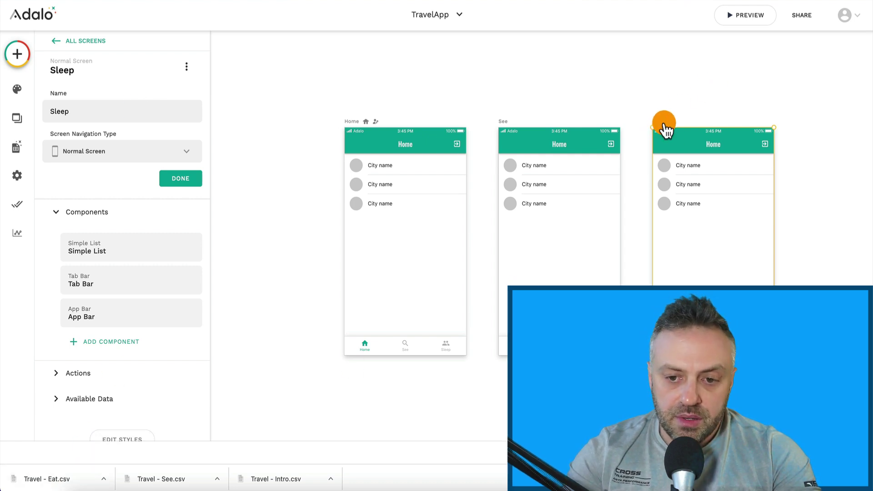
{"action": "type", "text": "Eat"}
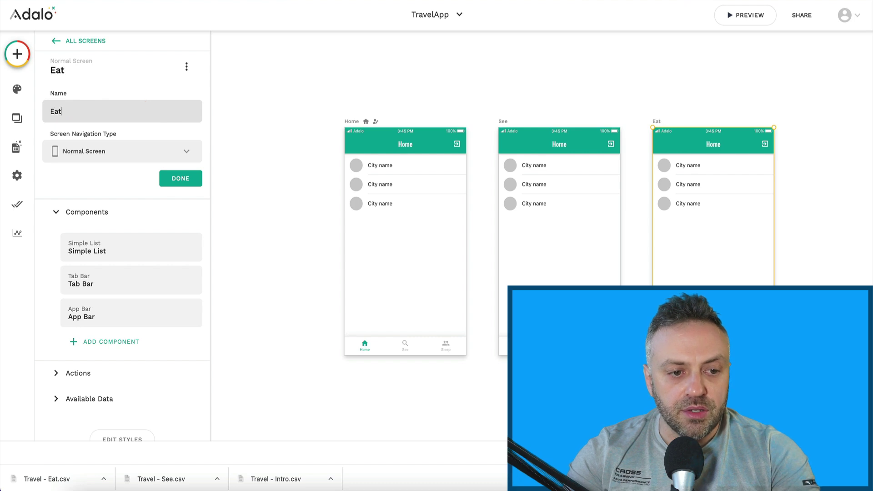
{"action": "left_click", "coordinate": [152, 93]}
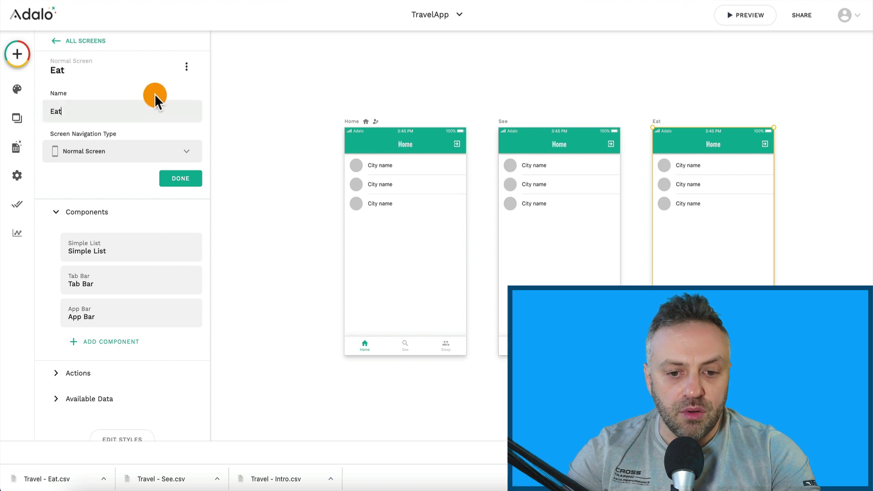
Change the third tab's text to Eat in the Home screen's tab bar.
{"action": "left_click", "coordinate": [394, 347]}
{"action": "left_click", "coordinate": [113, 312]}
{"action": "left_click", "coordinate": [115, 364]}
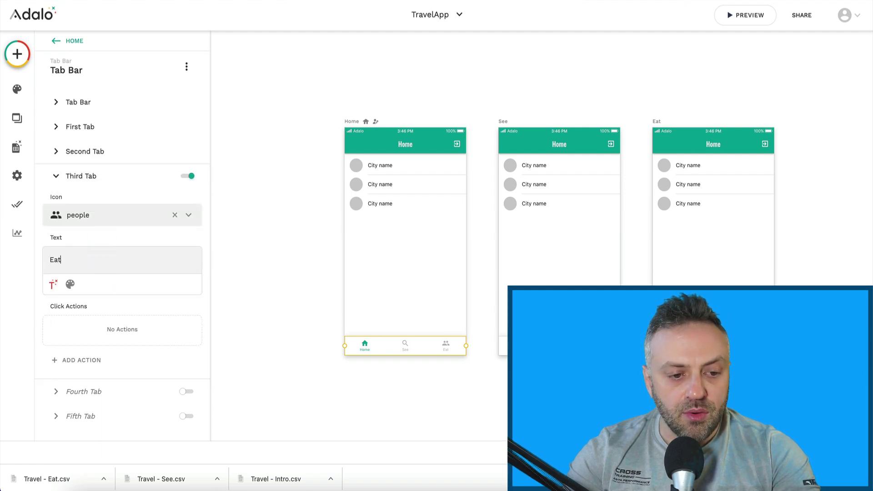
Change the third tab's text to Eat in the tab bars of the See and Eat screens.
{"action": "left_click", "coordinate": [411, 348]}
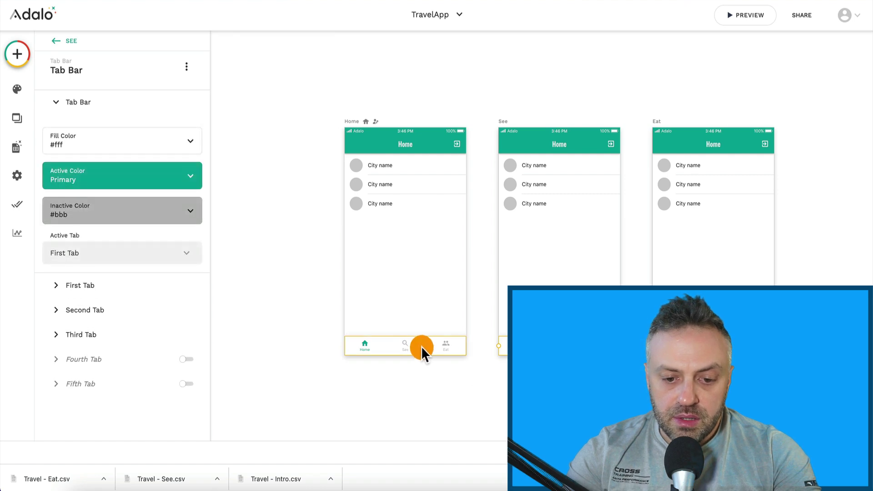
{"action": "left_click", "coordinate": [178, 218]}
{"action": "left_click", "coordinate": [146, 309]}
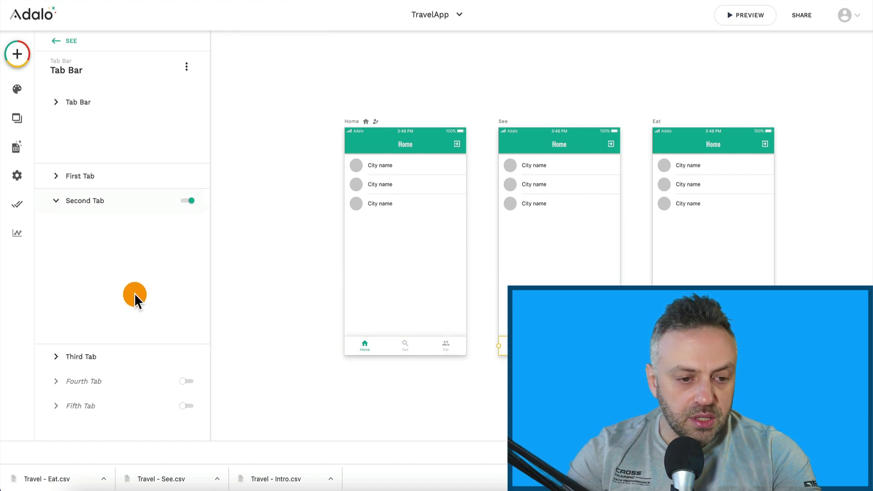
{"action": "left_click", "coordinate": [128, 366]}
{"action": "double_click", "coordinate": [116, 263]}
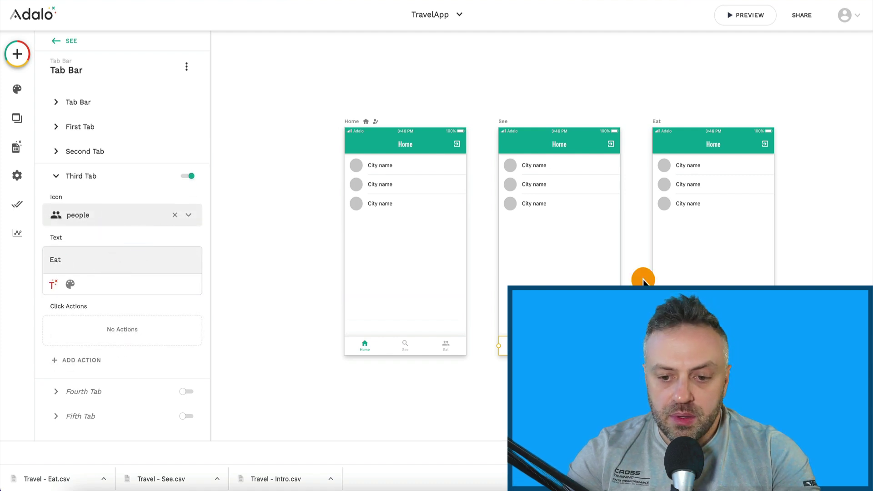
{"action": "left_click", "coordinate": [713, 346]}
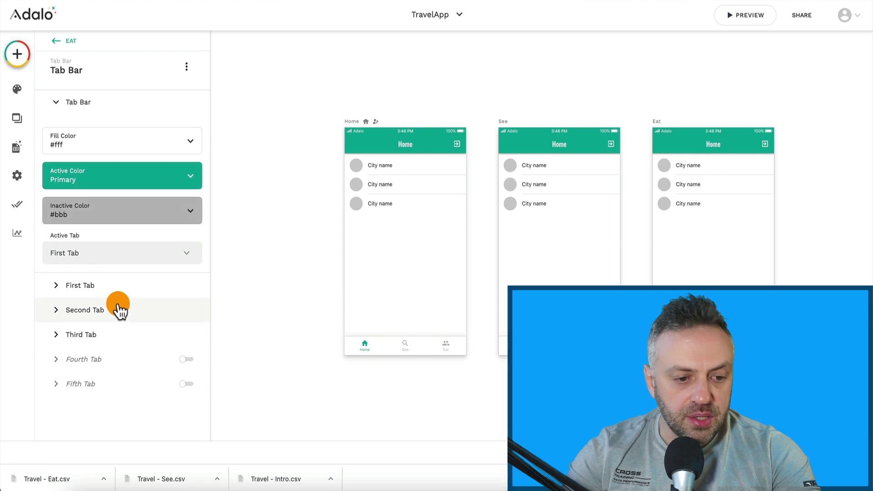
{"action": "left_click", "coordinate": [117, 335]}
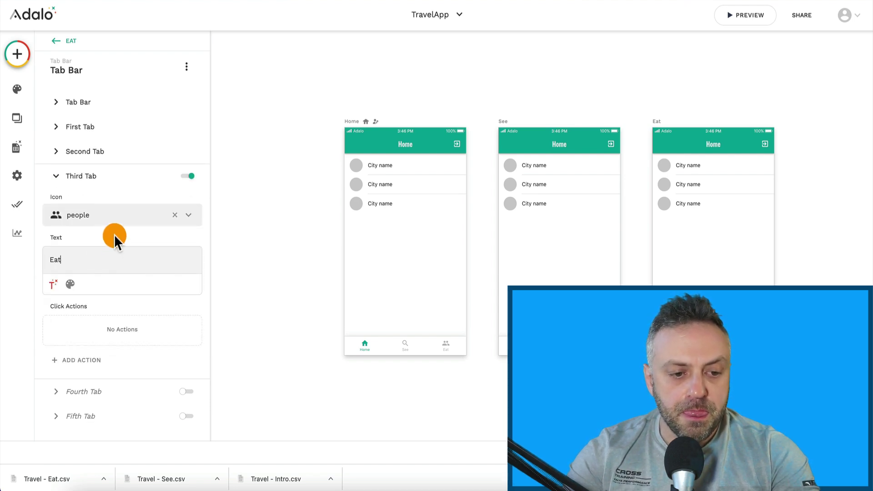
Set the active tab to Second Tab on the See screen and Third Tab on the Eat screen.
{"action": "left_click", "coordinate": [407, 339]}
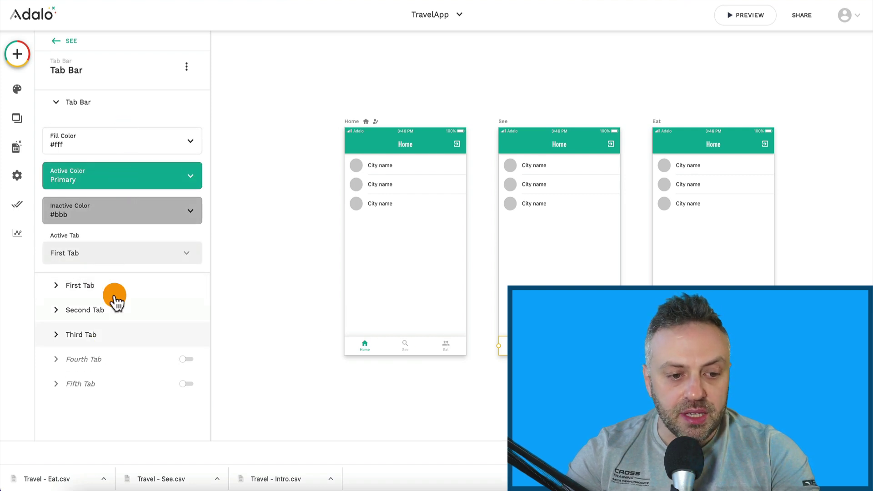
{"action": "left_click", "coordinate": [120, 257]}
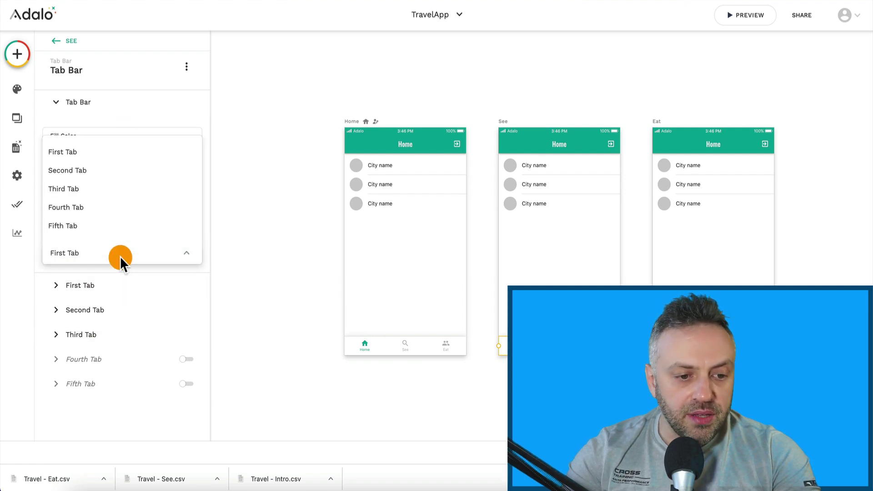
{"action": "left_click", "coordinate": [133, 171]}
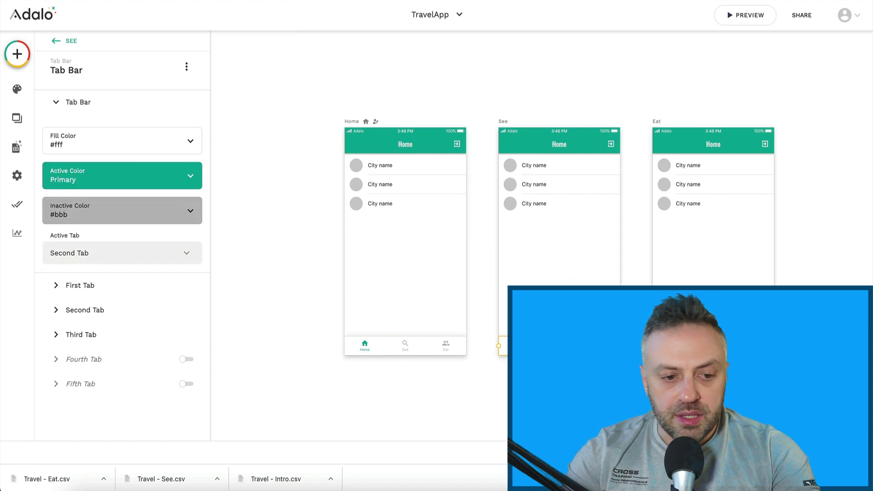
{"action": "left_click", "coordinate": [139, 257]}
{"action": "left_click", "coordinate": [142, 188]}
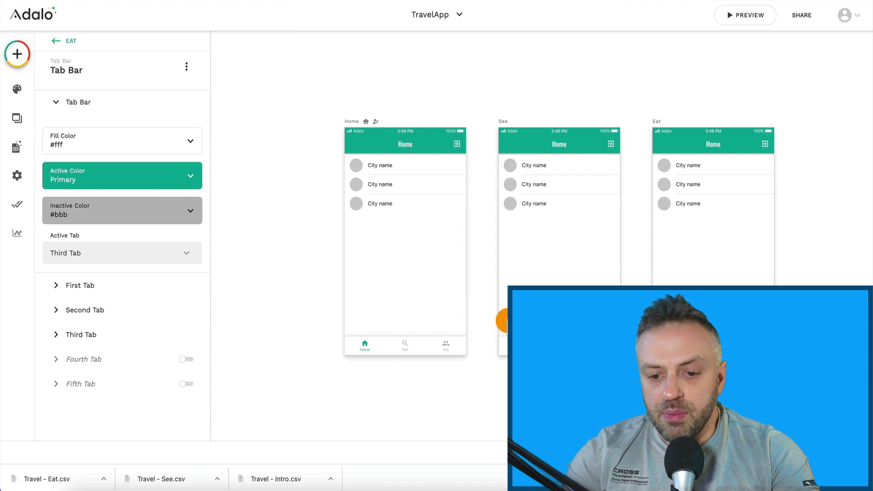
Set the See screen's simple list to display the See collection and open its additional filter options.
{"action": "left_click", "coordinate": [561, 185]}
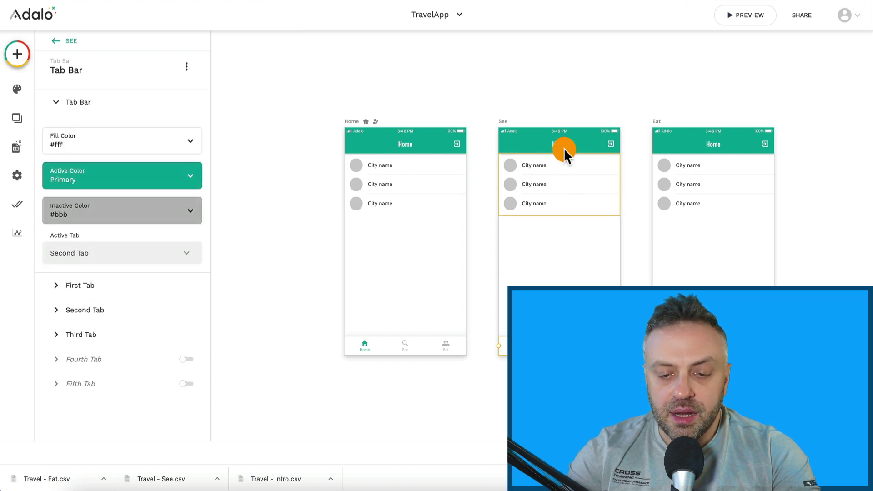
{"action": "left_click", "coordinate": [552, 198]}
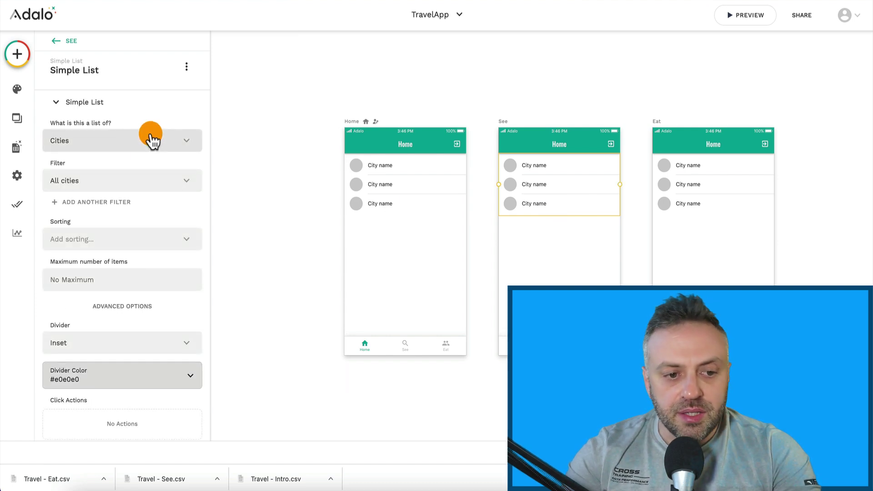
{"action": "left_click", "coordinate": [151, 136]}
{"action": "left_click", "coordinate": [119, 203]}
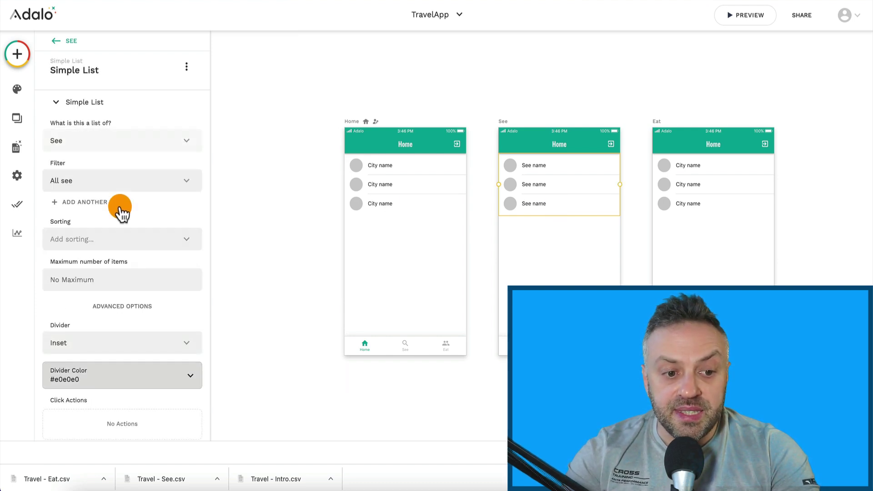
{"action": "left_click", "coordinate": [148, 182]}
{"action": "left_click", "coordinate": [146, 246]}
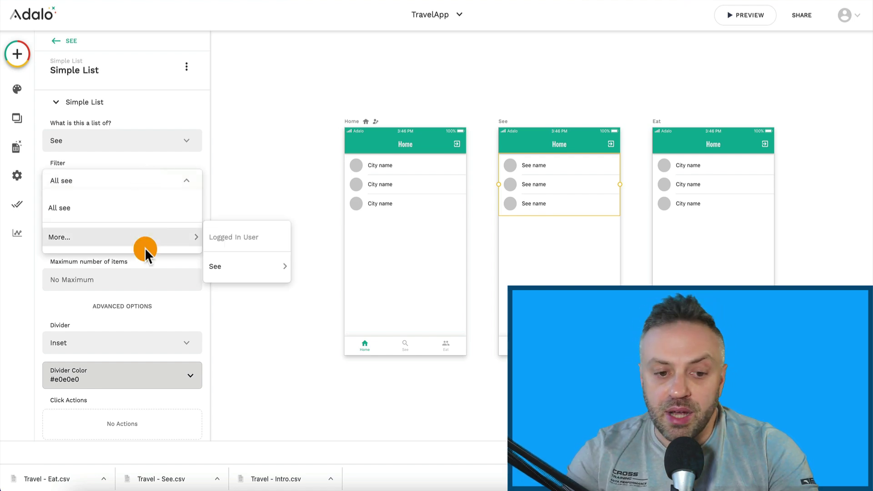
Add a click action to the Home screen's simple list that links to the See screen.
{"action": "left_click", "coordinate": [384, 188]}
{"action": "left_click", "coordinate": [424, 169]}
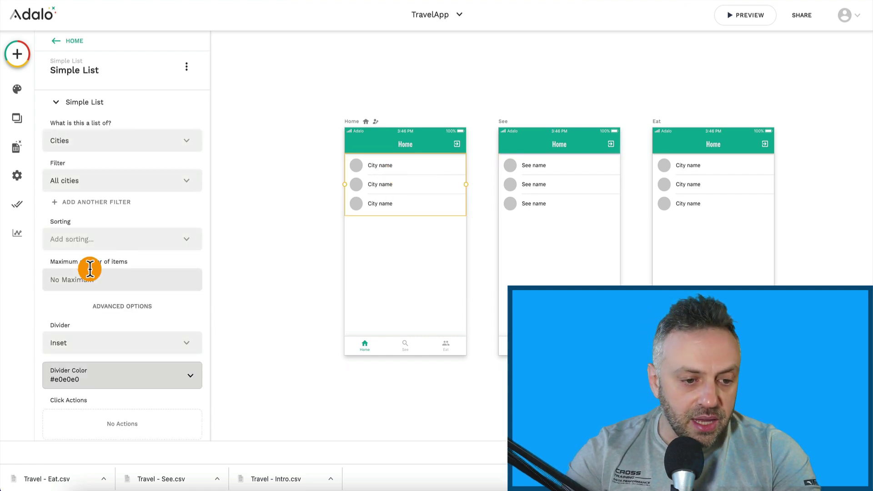
{"action": "scroll", "coordinate": [89, 269], "scroll_direction": "down", "scroll_amount": 5}
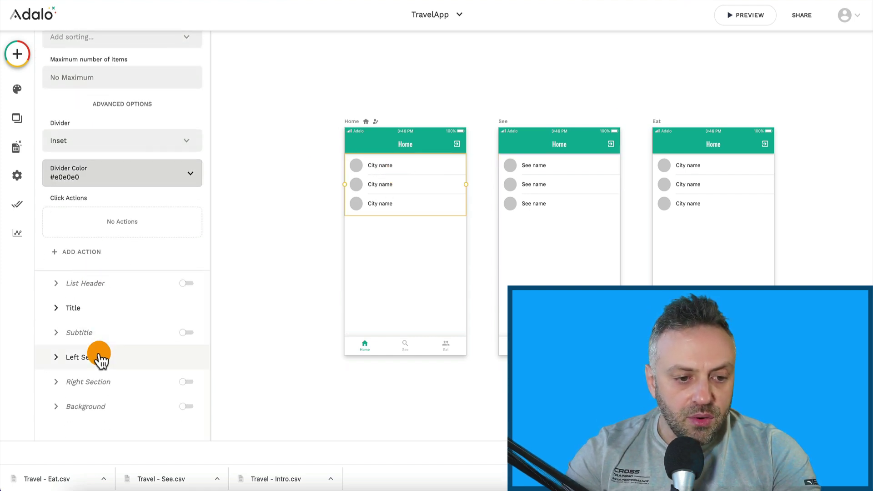
{"action": "left_click", "coordinate": [83, 248]}
{"action": "mouse_move", "coordinate": [132, 68]}
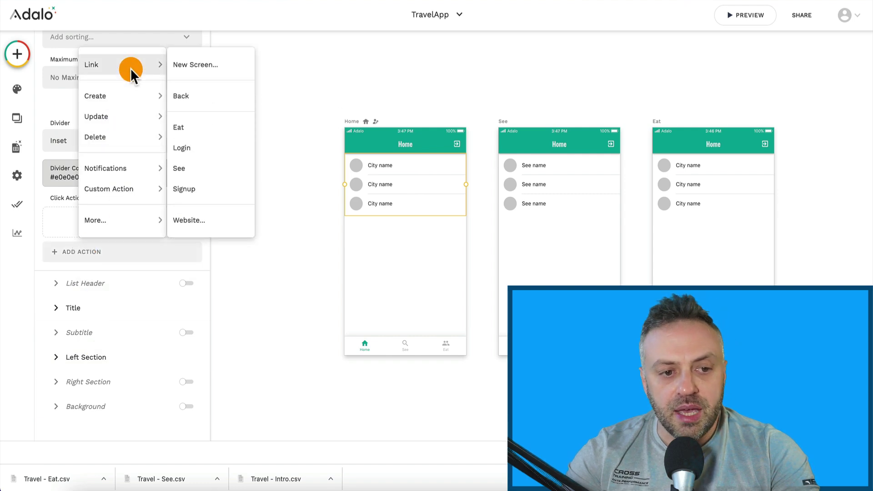
{"action": "left_click", "coordinate": [207, 173]}
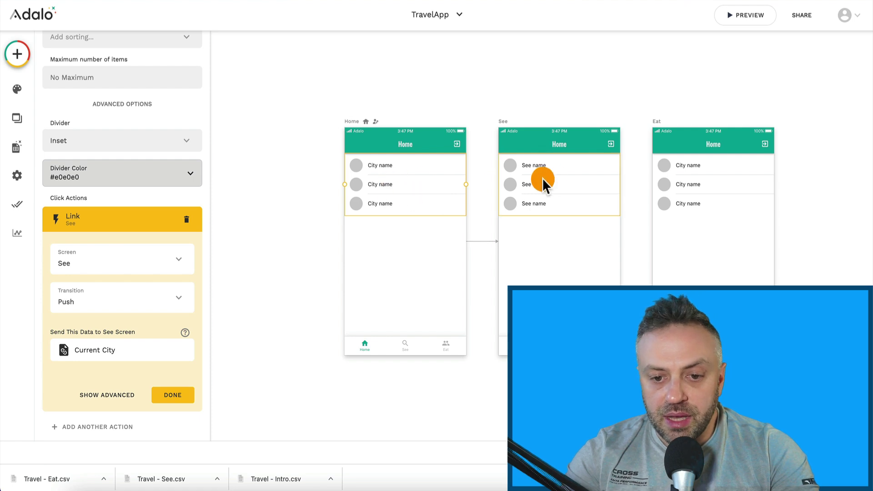
Filter the See screen's simple list by Current City > See.
{"action": "left_click", "coordinate": [570, 172]}
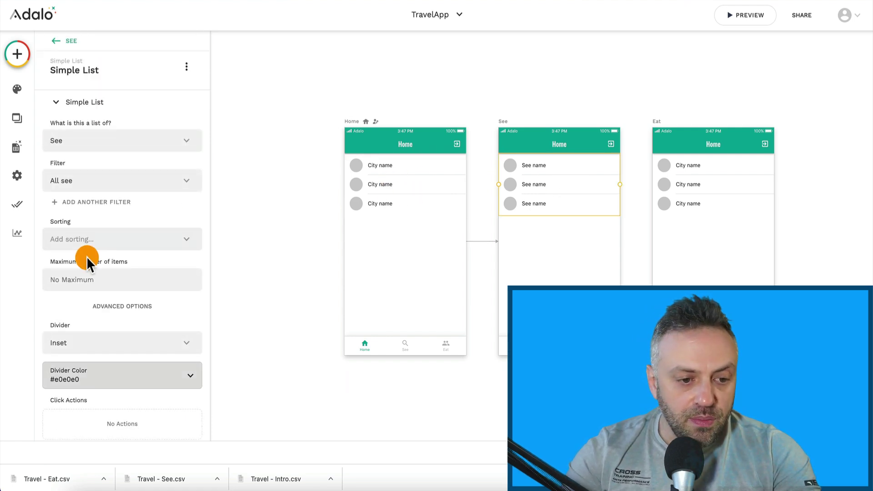
{"action": "left_click", "coordinate": [85, 182]}
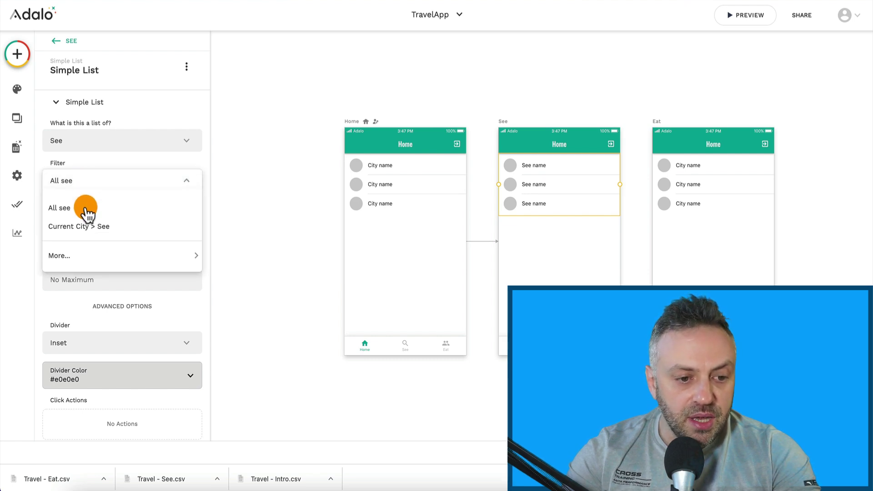
{"action": "left_click", "coordinate": [88, 236]}
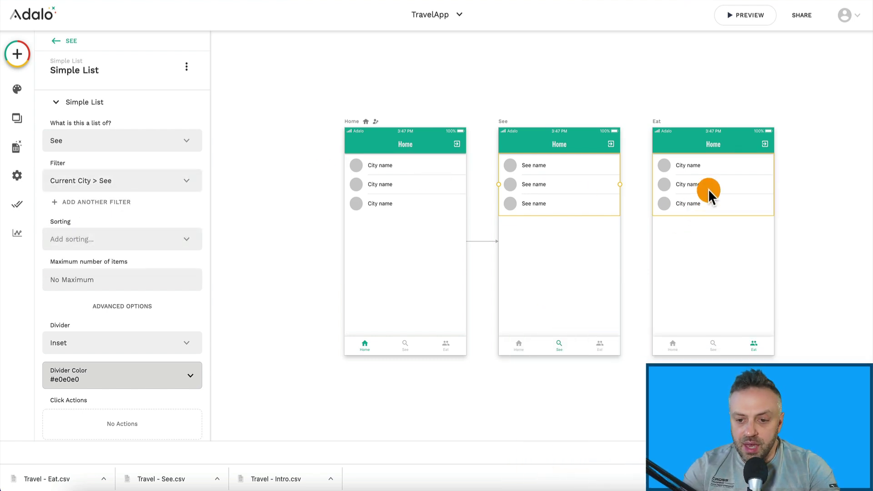
Enable the right section of the Home screen's simple list.
{"action": "left_click", "coordinate": [409, 174]}
{"action": "left_click", "coordinate": [534, 179]}
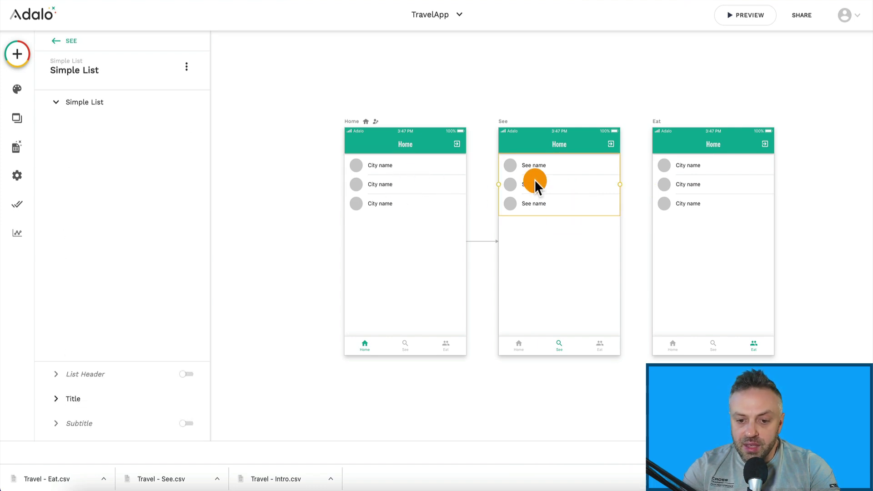
{"action": "left_click", "coordinate": [402, 171]}
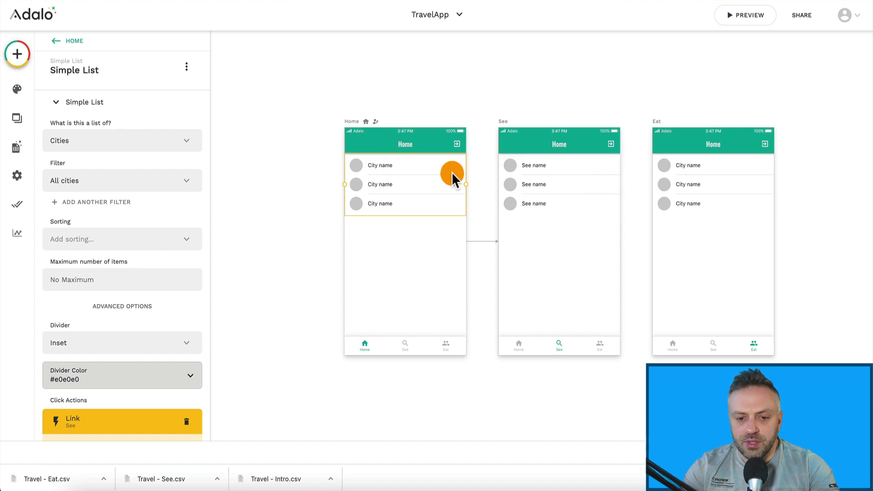
{"action": "scroll", "coordinate": [94, 288], "scroll_direction": "down", "scroll_amount": 8}
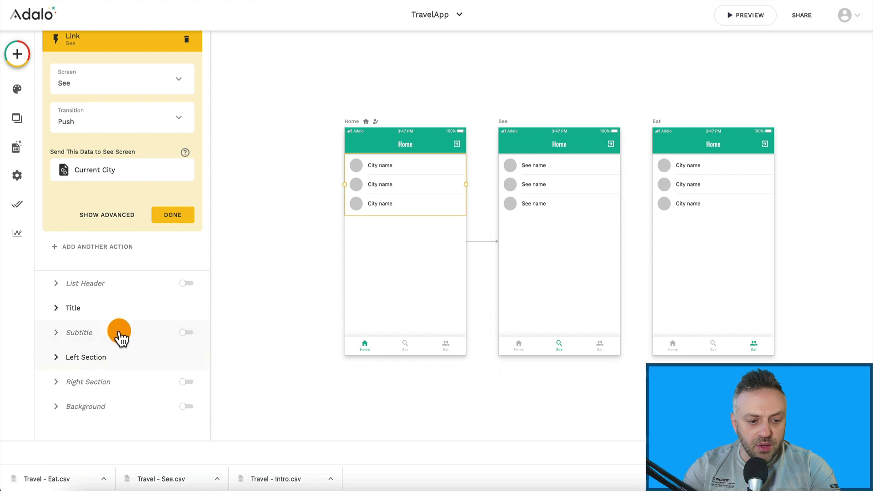
{"action": "left_click", "coordinate": [190, 383]}
{"action": "scroll", "coordinate": [125, 359], "scroll_direction": "down", "scroll_amount": 1}
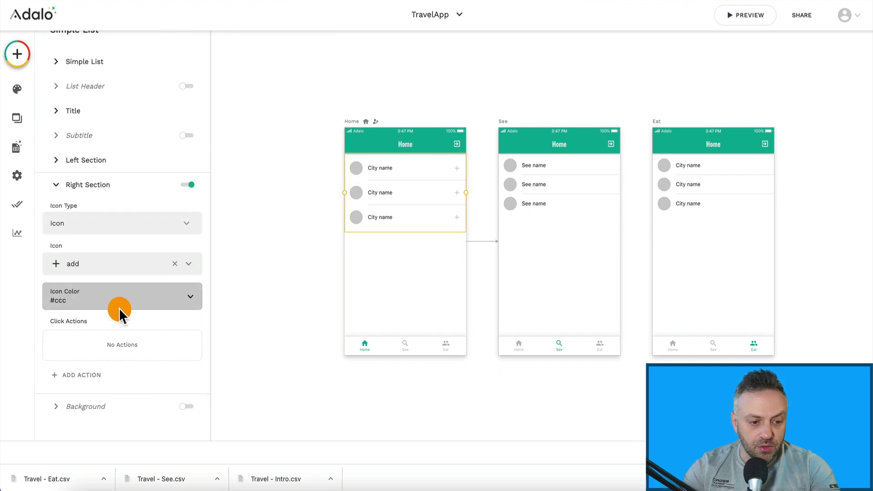
Search the icons for food, clear the search, and set the right section's icon to accessibility.
{"action": "left_click", "coordinate": [75, 267]}
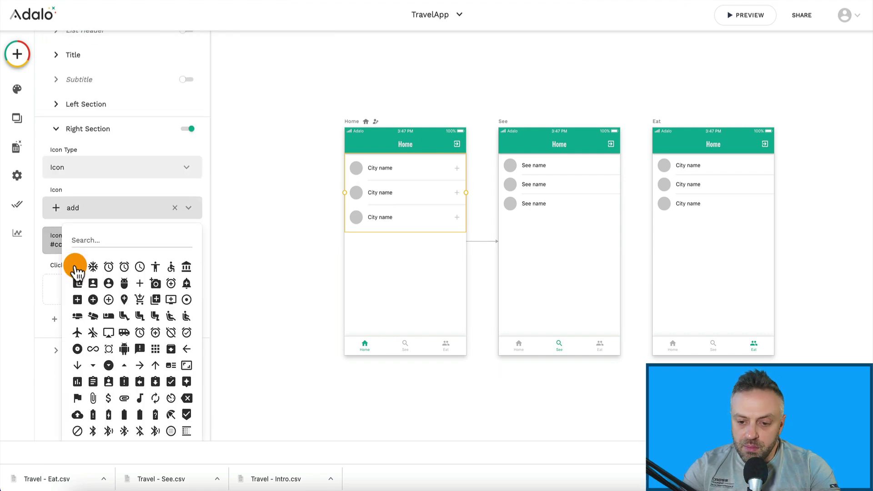
{"action": "type", "text": "food"}
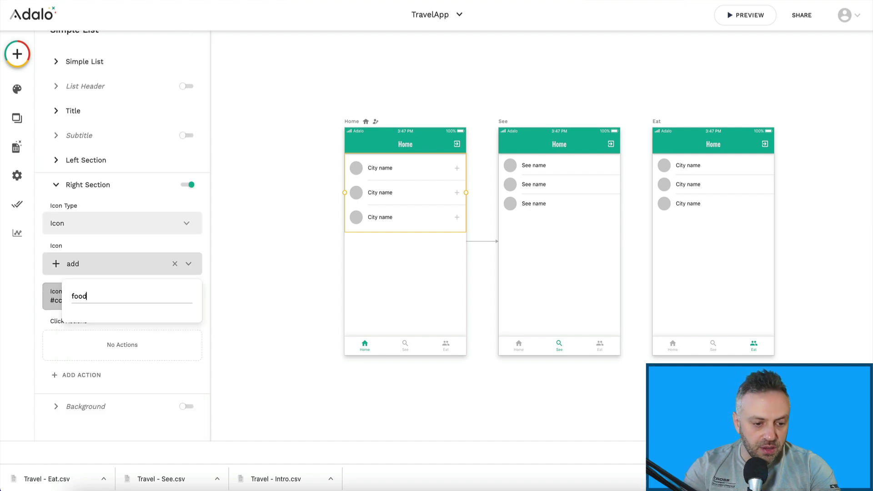
{"action": "key", "text": "BackSpace"}
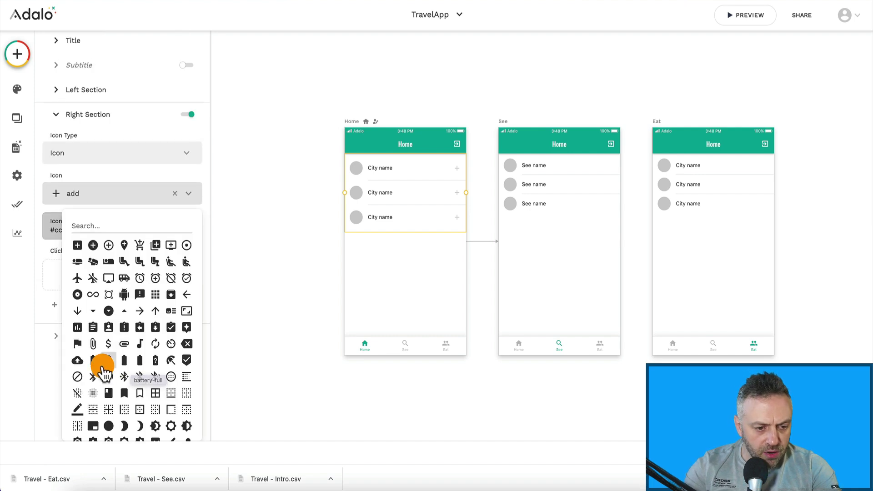
{"action": "scroll", "coordinate": [104, 332], "scroll_direction": "up", "scroll_amount": 2}
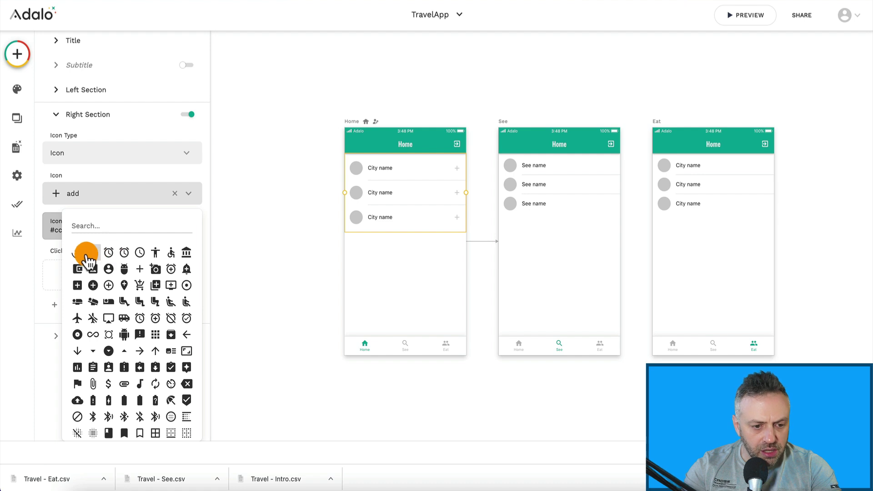
{"action": "left_click", "coordinate": [157, 254]}
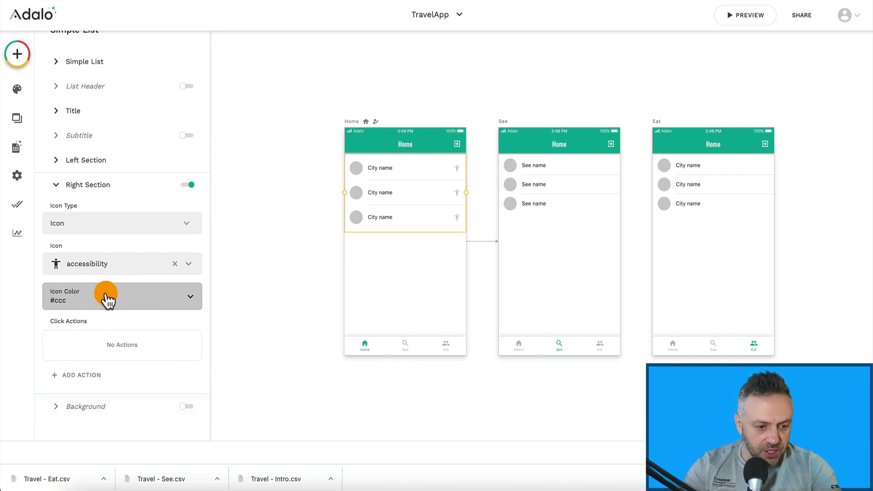
Add a click action to the Home list's right section icon that links to the Eat screen.
{"action": "left_click", "coordinate": [88, 375]}
{"action": "mouse_move", "coordinate": [123, 187]}
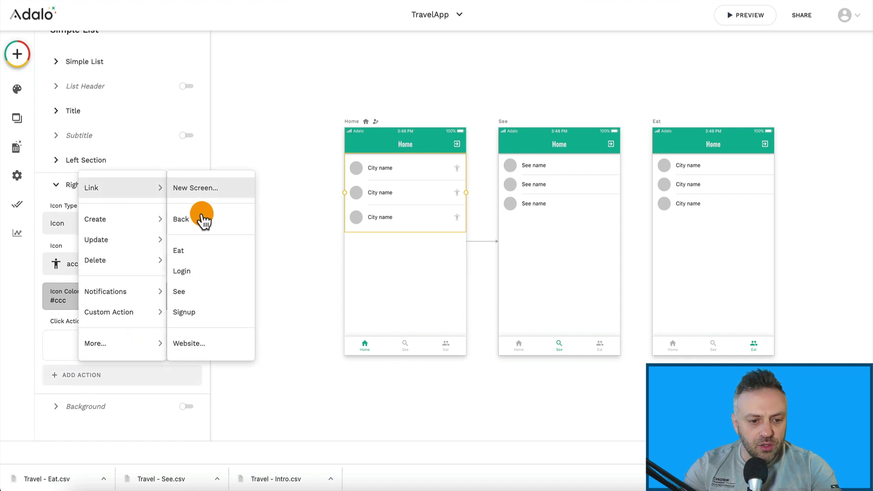
{"action": "left_click", "coordinate": [204, 252]}
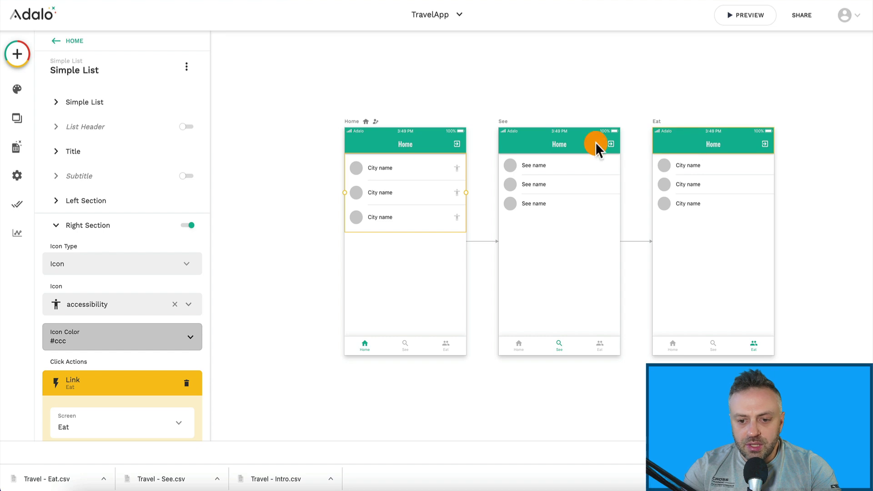
{"action": "scroll", "coordinate": [108, 354], "scroll_direction": "down", "scroll_amount": 3}
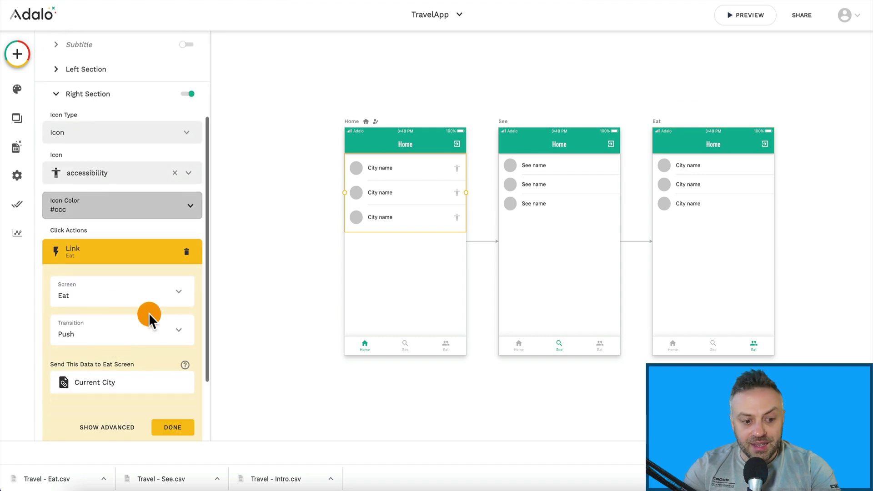
{"action": "left_click", "coordinate": [159, 437]}
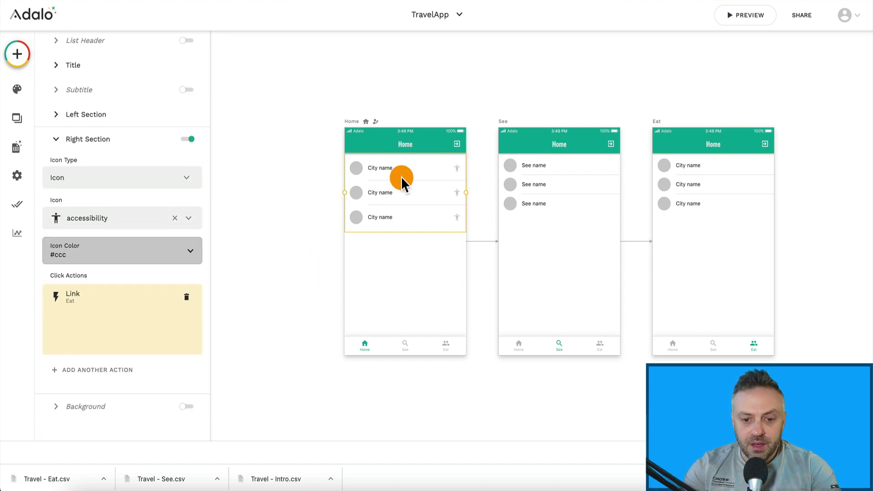
Set the Eat screen's simple list to display the Eat collection, filtered by Current City > Eat.
{"action": "left_click", "coordinate": [717, 178]}
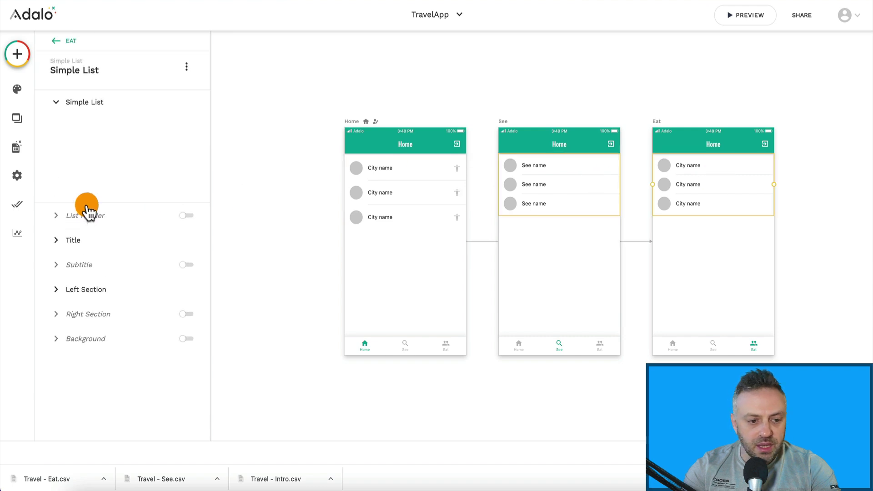
{"action": "left_click", "coordinate": [90, 148]}
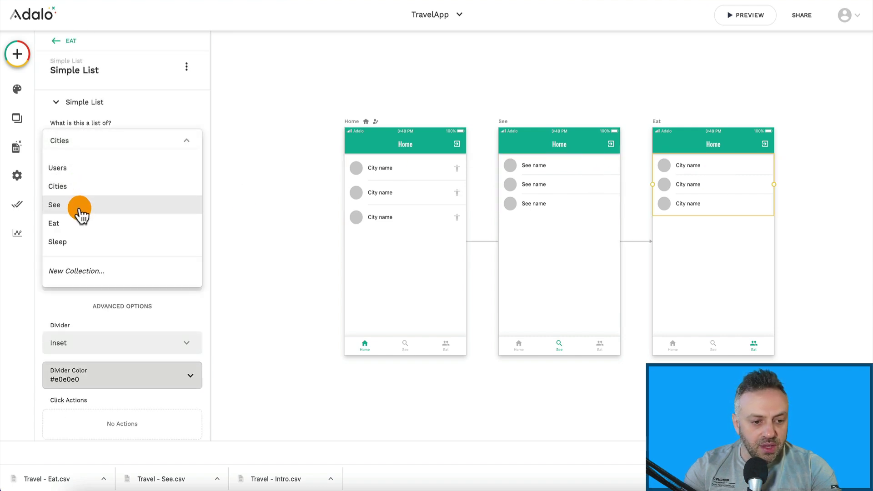
{"action": "left_click", "coordinate": [80, 223]}
{"action": "left_click", "coordinate": [108, 187]}
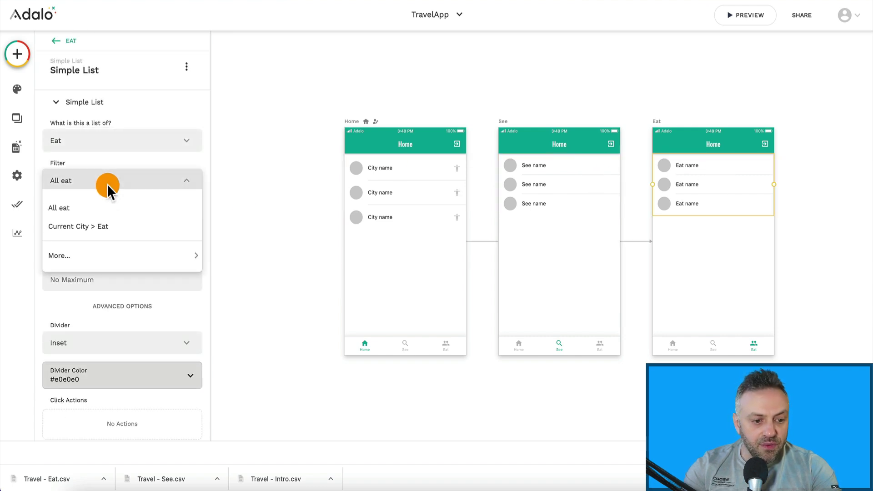
{"action": "left_click", "coordinate": [106, 226]}
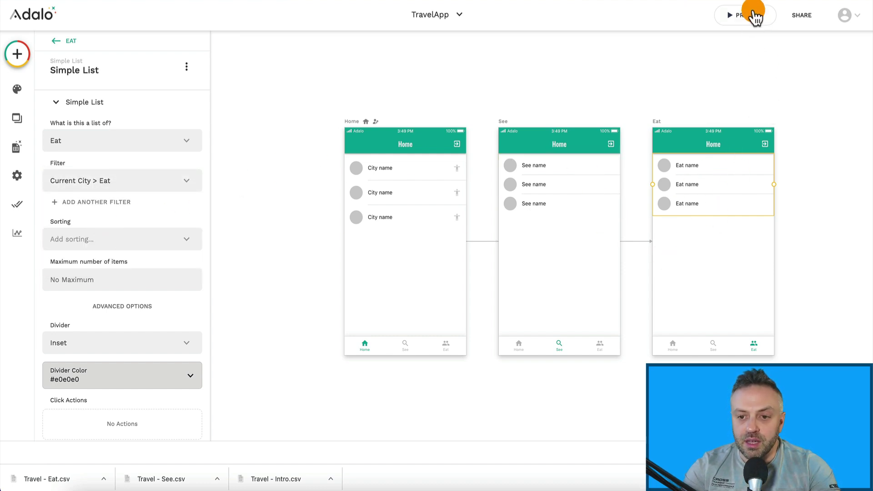
Check the title settings of the simple lists on the See and Eat screens.
{"action": "left_click", "coordinate": [591, 182]}
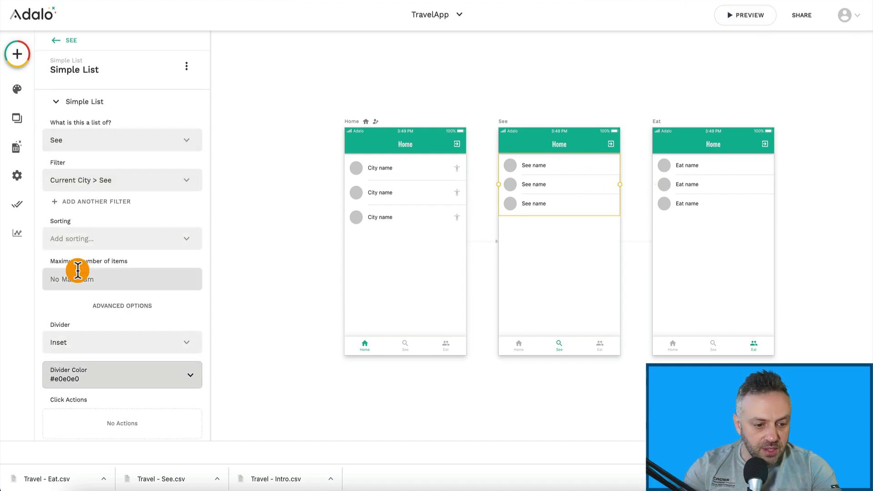
{"action": "scroll", "coordinate": [78, 270], "scroll_direction": "down", "scroll_amount": 5}
{"action": "left_click", "coordinate": [90, 306]}
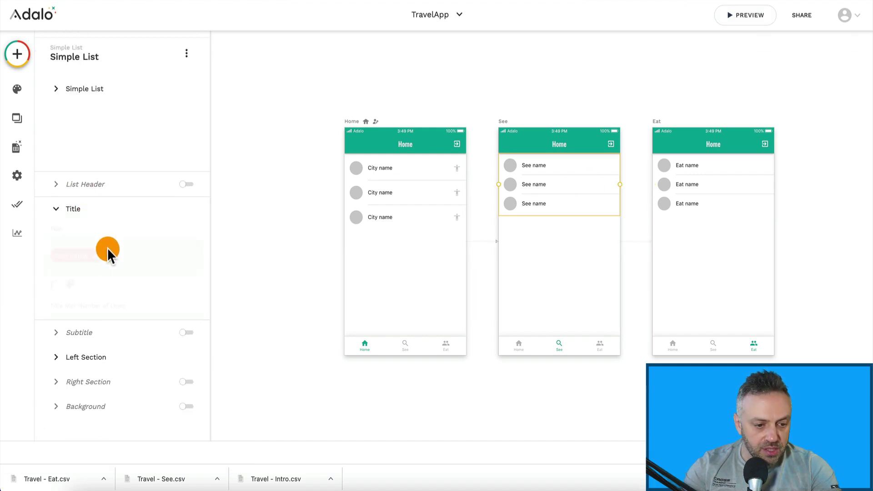
{"action": "left_click", "coordinate": [730, 169]}
{"action": "scroll", "coordinate": [84, 316], "scroll_direction": "down", "scroll_amount": 5}
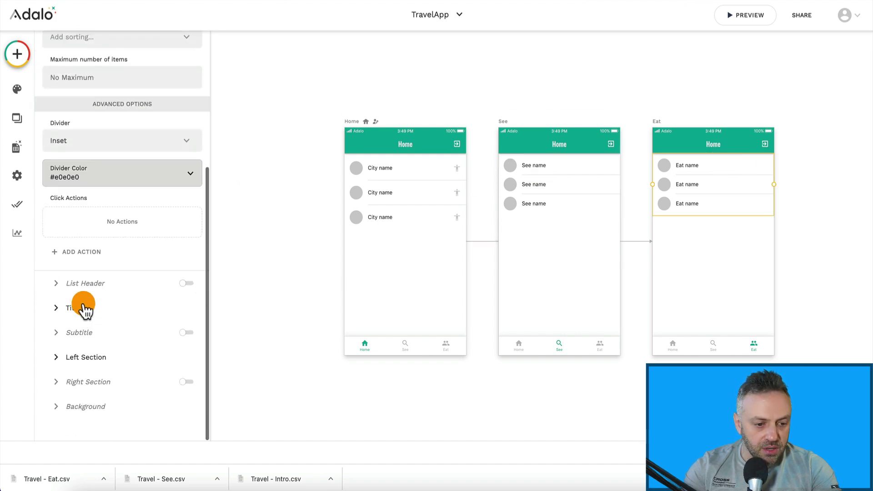
{"action": "left_click", "coordinate": [85, 313]}
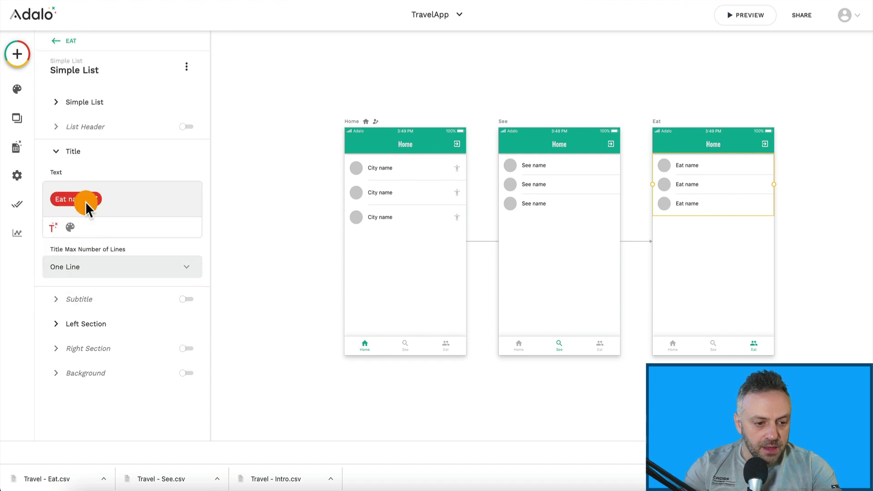
Preview the app and test Santa Monica's links to the See and Eat screens from its list row and its icon.
{"action": "left_click", "coordinate": [736, 18]}
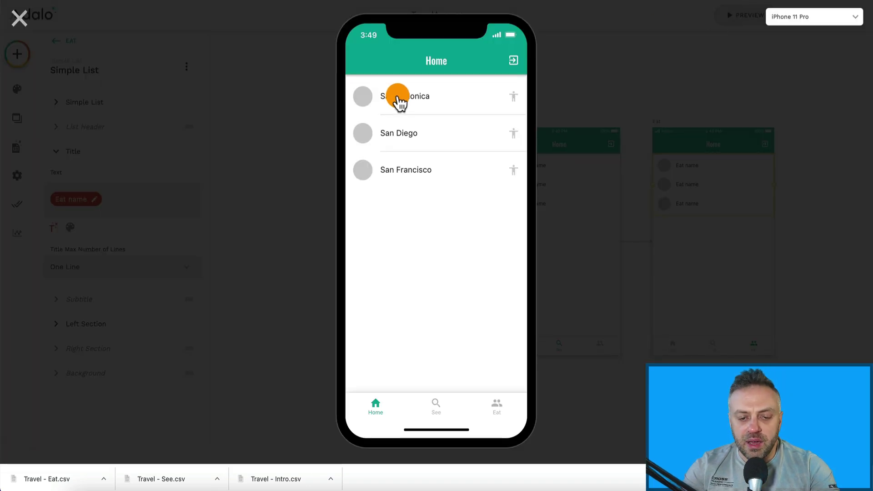
{"action": "left_click", "coordinate": [398, 96]}
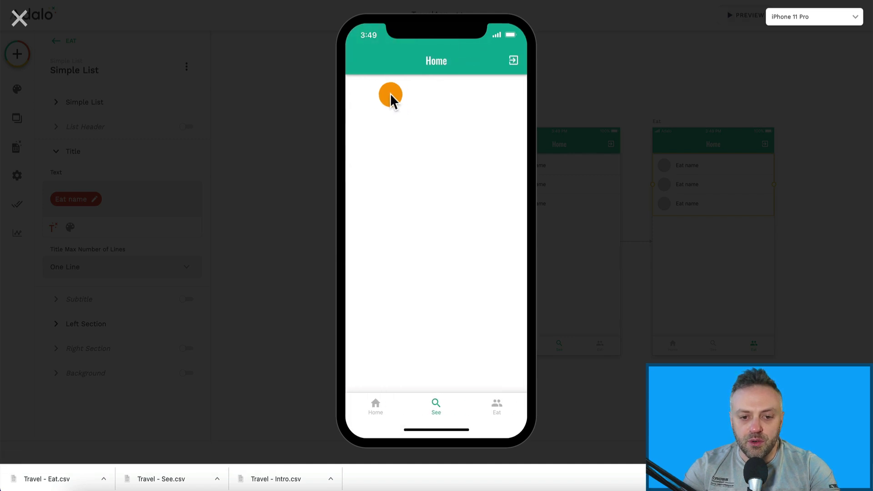
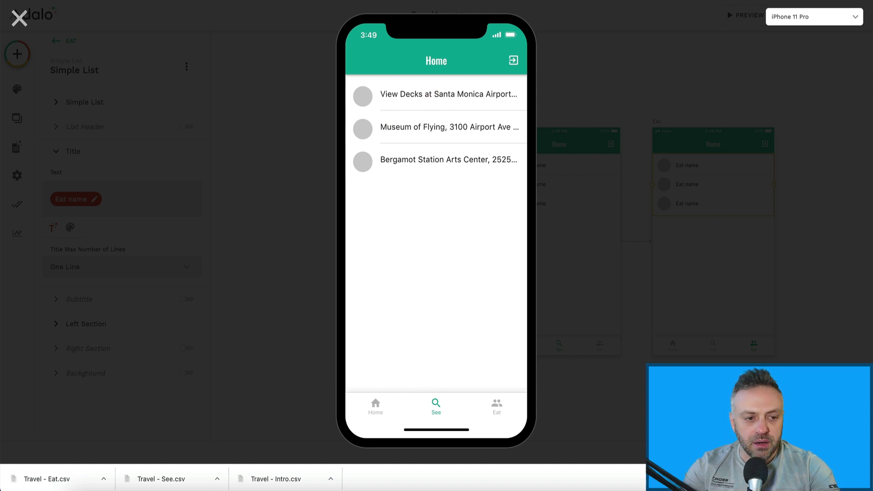
{"action": "left_click", "coordinate": [19, 18]}
{"action": "left_click", "coordinate": [755, 21]}
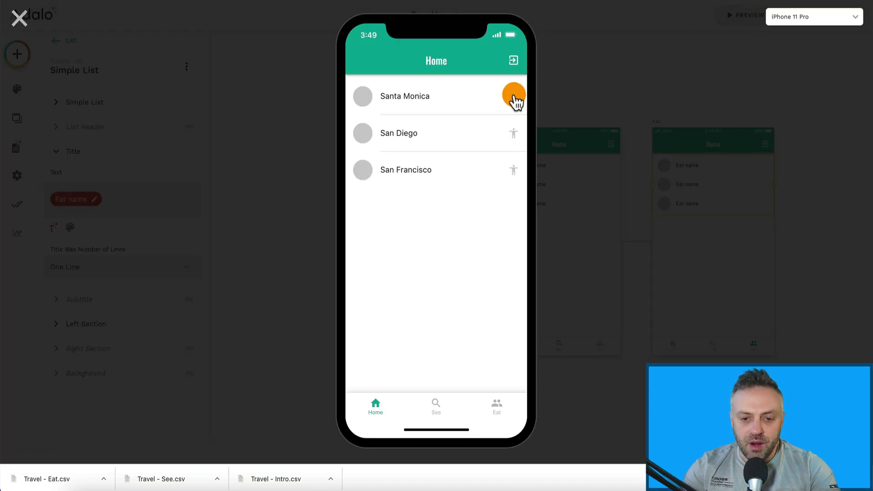
{"action": "left_click", "coordinate": [514, 96]}
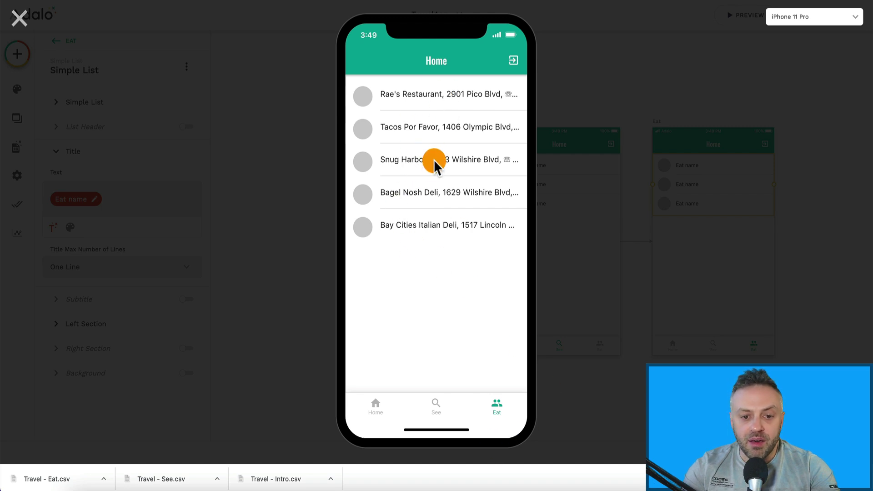
{"action": "left_click", "coordinate": [17, 19]}
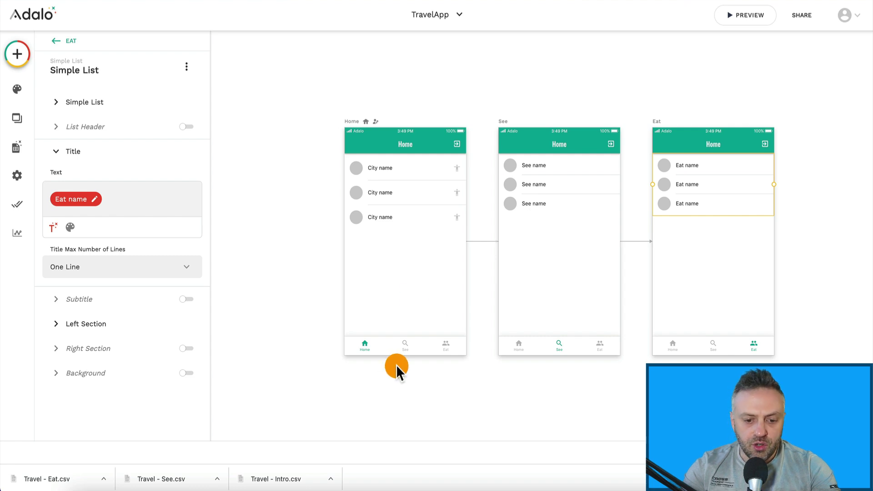
Enable a fourth tab labelled Sleep in the Home screen's tab bar.
{"action": "left_click", "coordinate": [414, 346]}
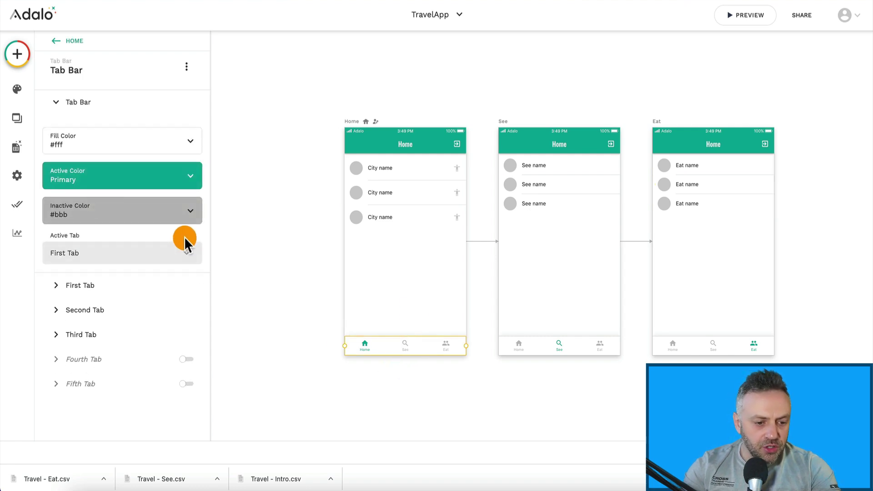
{"action": "left_click", "coordinate": [187, 360]}
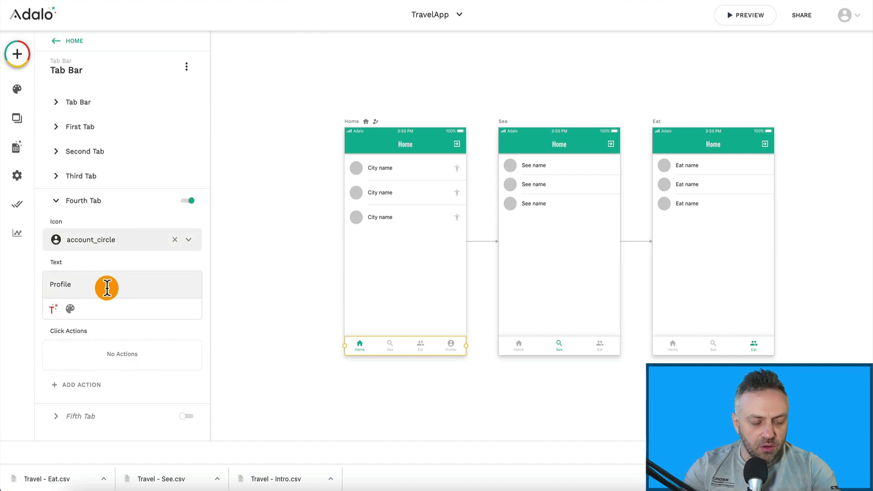
{"action": "type", "text": "Sleep"}
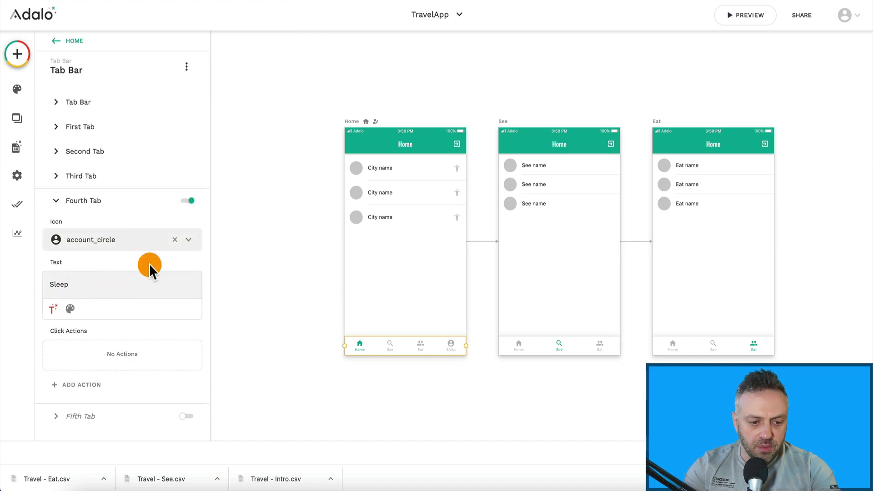
Add a fourth tab labelled Sleep to the tab bars of the See and Eat screens.
{"action": "left_click", "coordinate": [559, 345]}
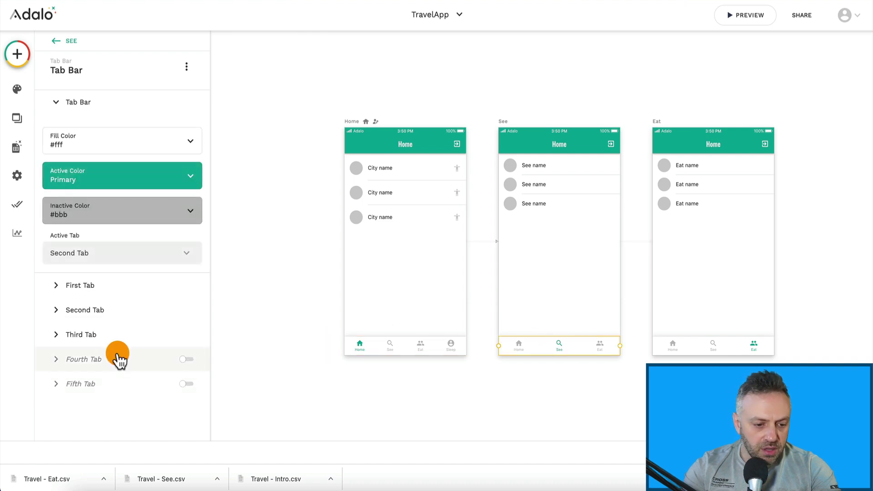
{"action": "left_click", "coordinate": [189, 360]}
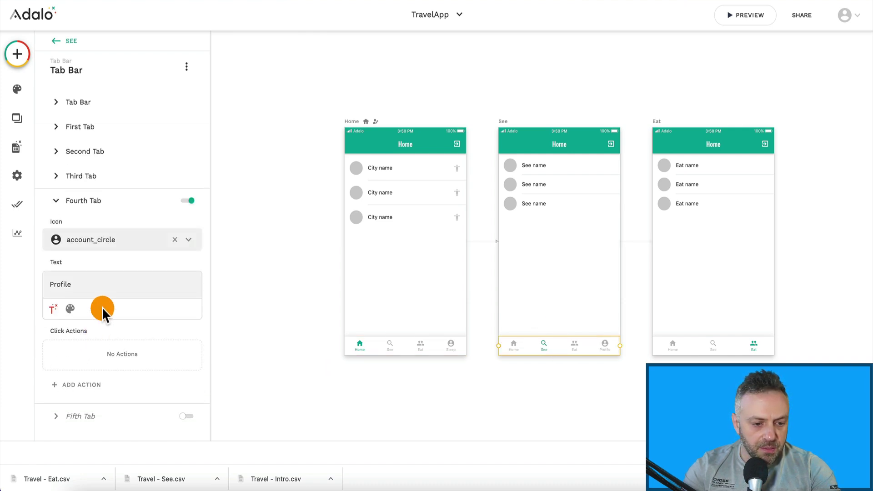
{"action": "double_click", "coordinate": [106, 284]}
{"action": "type", "text": "Sleep"}
{"action": "left_click", "coordinate": [669, 290]}
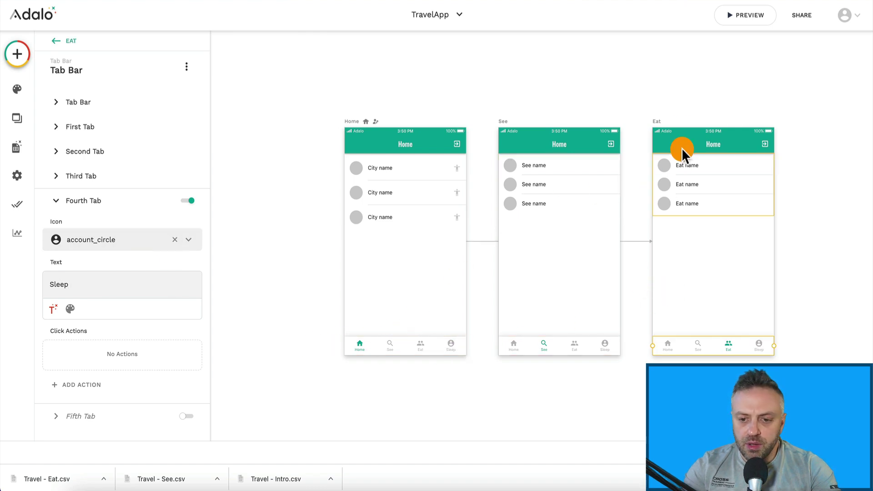
Duplicate the Eat screen and set the copy's tab bar to use Fourth Tab as its active tab.
{"action": "left_click", "coordinate": [663, 125]}
{"action": "key", "text": "ctrl+d"}
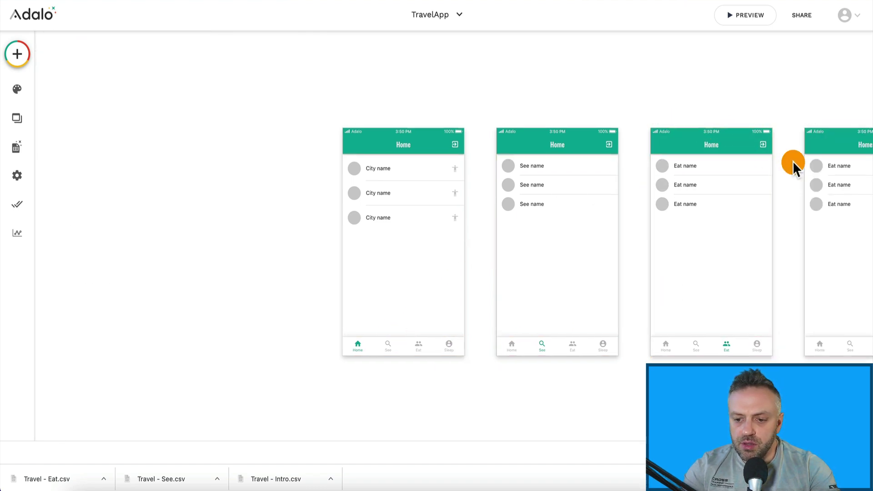
{"action": "left_click", "coordinate": [745, 357]}
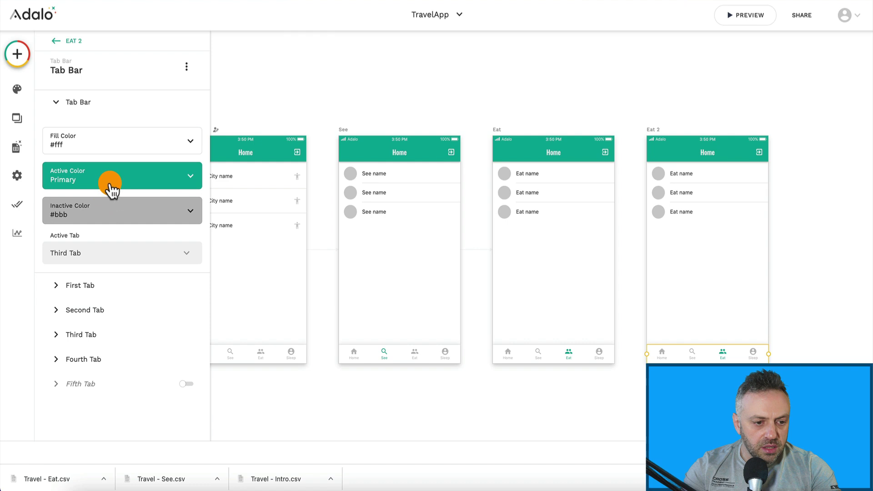
{"action": "left_click", "coordinate": [101, 261]}
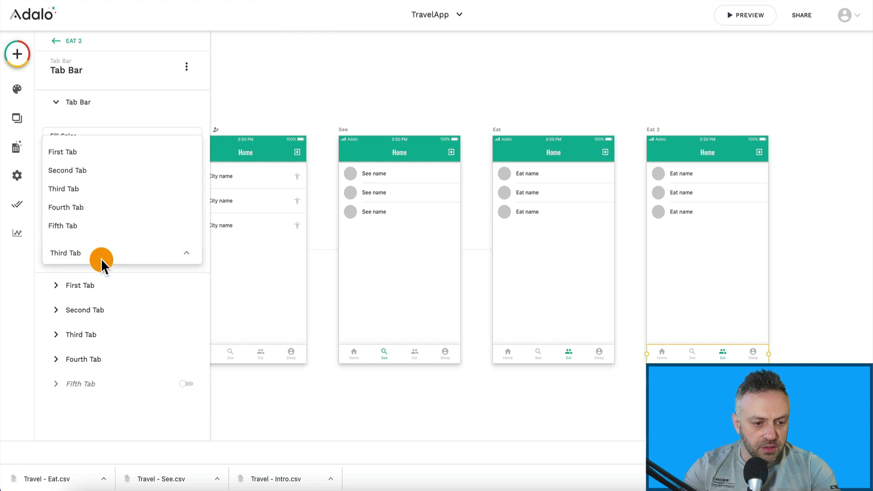
{"action": "left_click", "coordinate": [117, 208]}
{"action": "scroll", "coordinate": [370, 242], "scroll_direction": "left", "scroll_amount": 3}
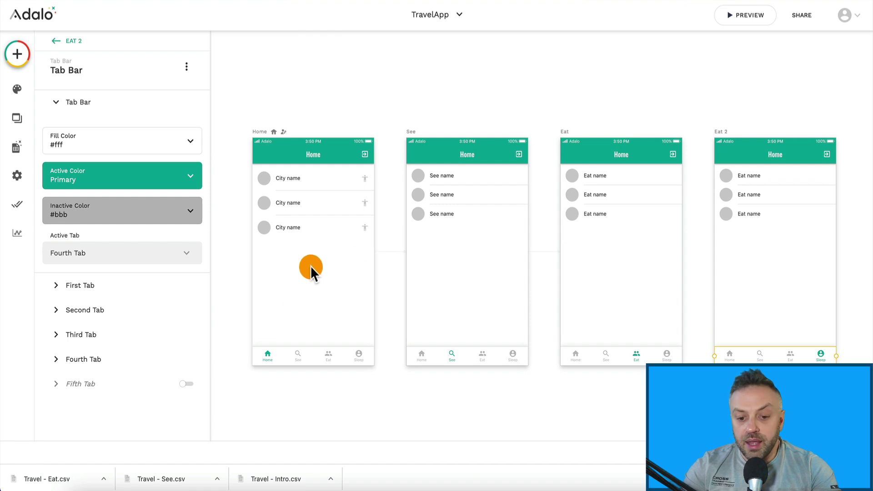
{"action": "left_click", "coordinate": [330, 176]}
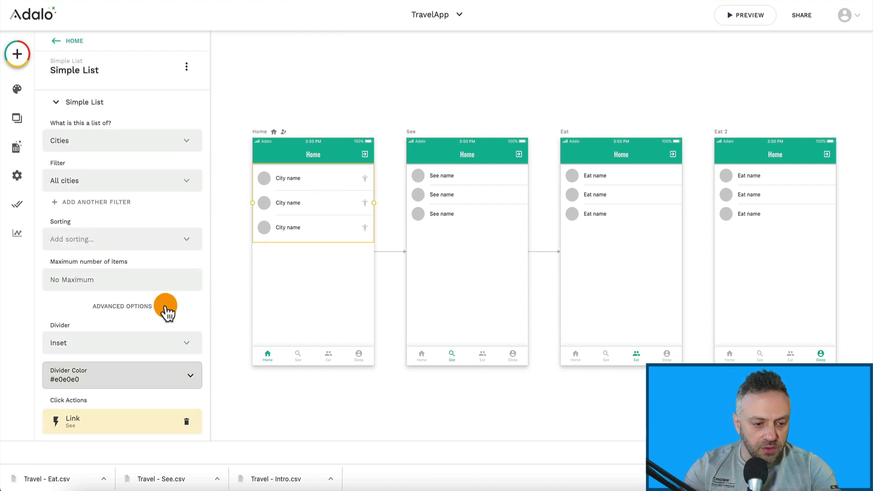
{"action": "scroll", "coordinate": [156, 312], "scroll_direction": "down", "scroll_amount": 5}
{"action": "scroll", "coordinate": [156, 318], "scroll_direction": "down", "scroll_amount": 2}
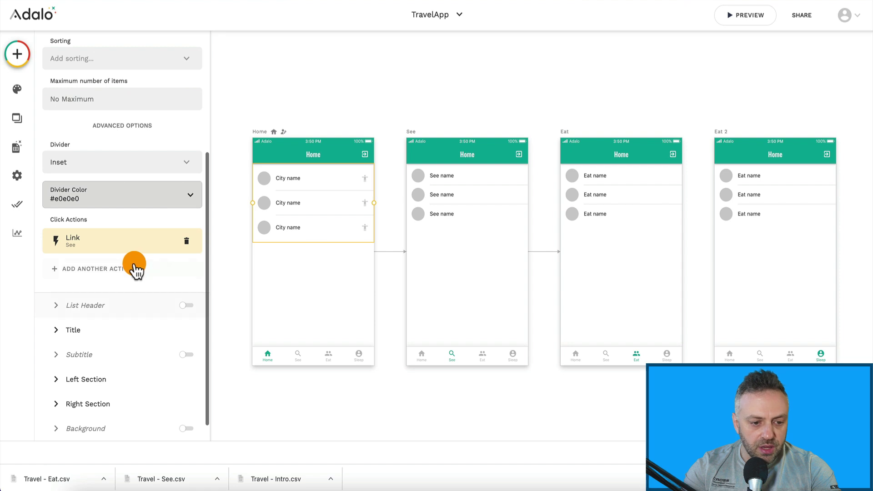
{"action": "left_click", "coordinate": [117, 268]}
{"action": "mouse_move", "coordinate": [114, 131]}
{"action": "mouse_move", "coordinate": [123, 82]}
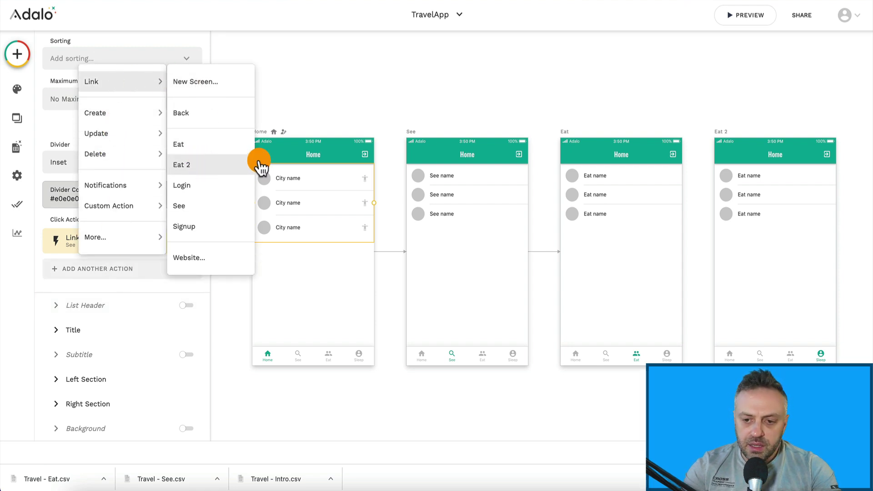
{"action": "left_click", "coordinate": [734, 135]}
Rename the duplicated Eat screen as Sleep.
{"action": "left_click", "coordinate": [723, 136]}
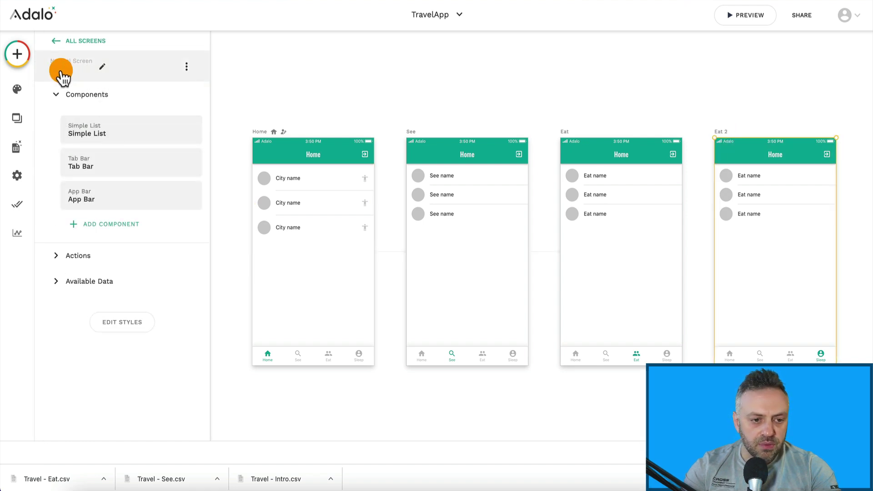
{"action": "left_click", "coordinate": [101, 68]}
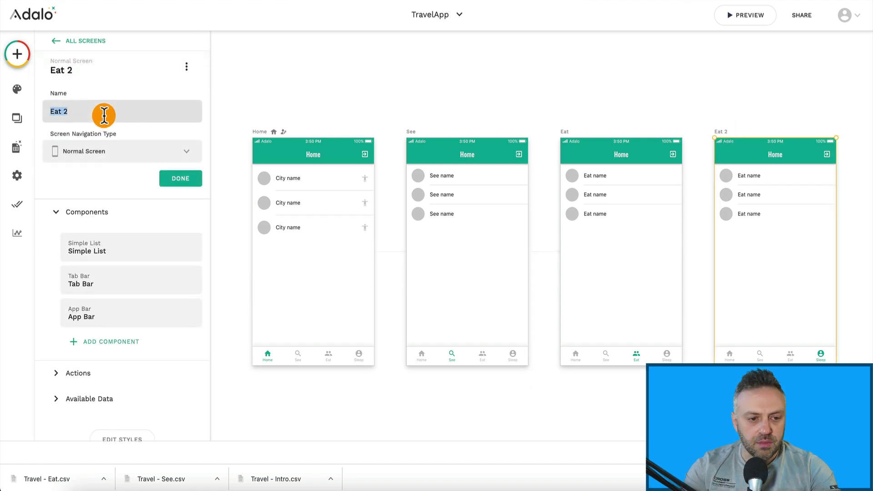
{"action": "type", "text": "Sleep"}
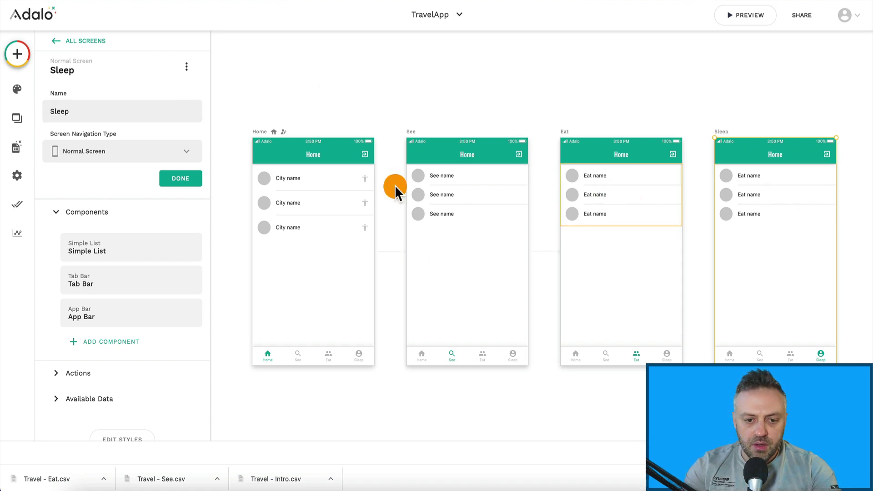
Add another click action to the Home city list that links to the Sleep screen.
{"action": "left_click", "coordinate": [318, 201]}
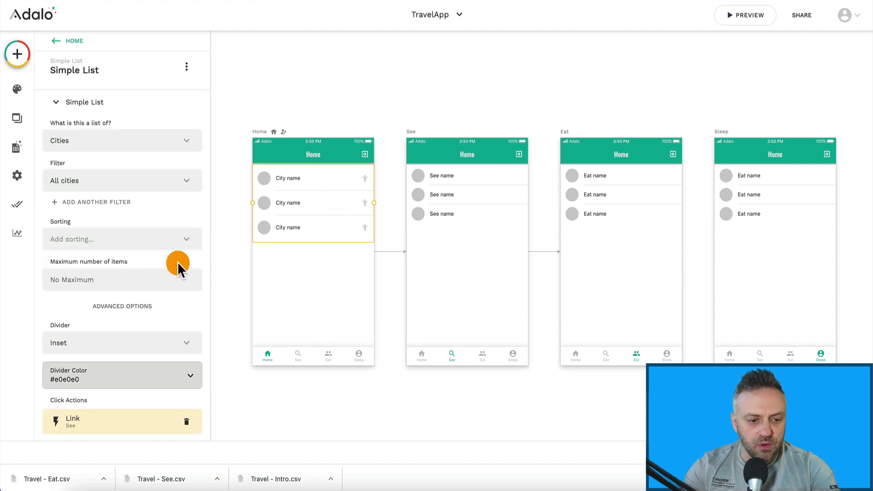
{"action": "scroll", "coordinate": [152, 275], "scroll_direction": "down", "scroll_amount": 5}
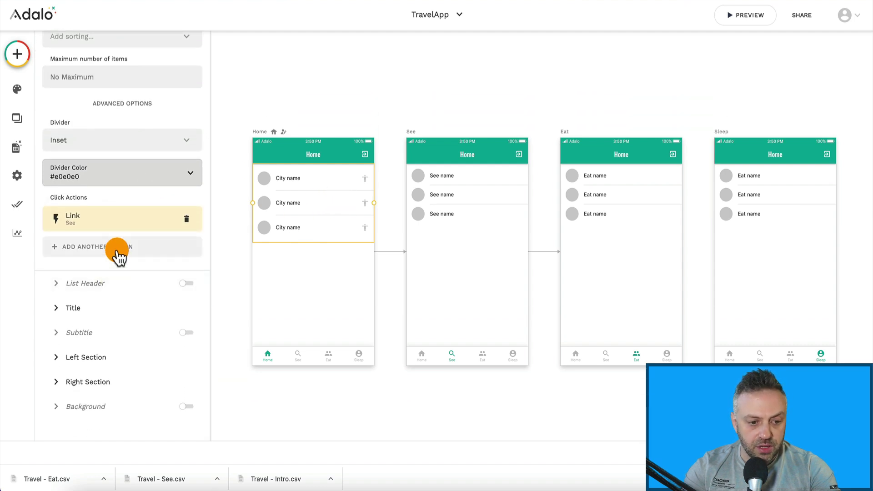
{"action": "left_click", "coordinate": [117, 254]}
{"action": "mouse_move", "coordinate": [135, 58]}
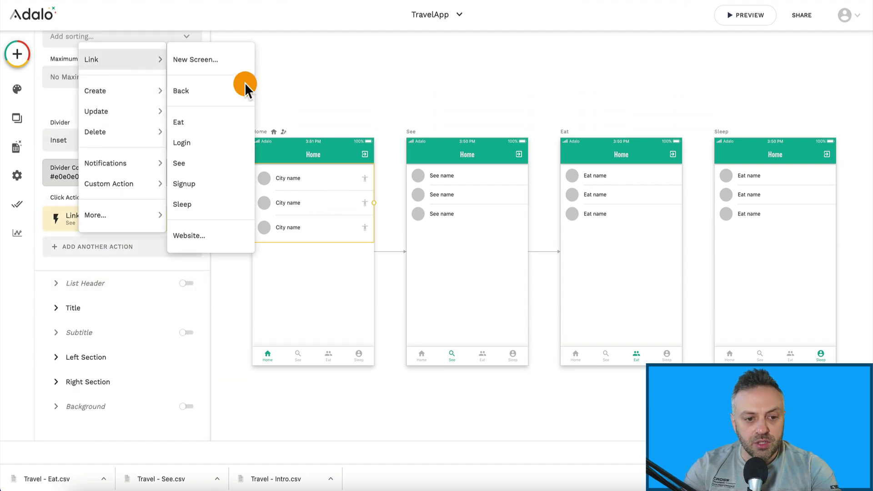
{"action": "left_click", "coordinate": [214, 205]}
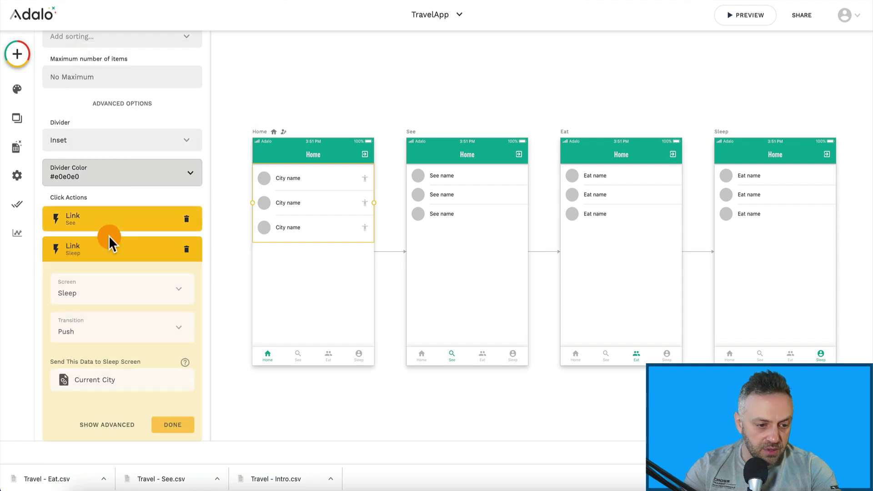
{"action": "scroll", "coordinate": [113, 320], "scroll_direction": "down", "scroll_amount": 3}
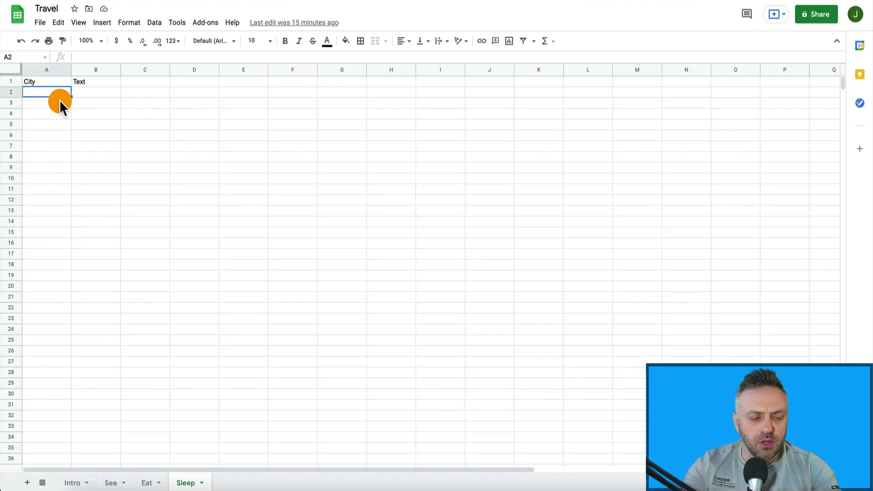
Switch to the Travel spreadsheet in Google Sheets and enter San Diego in cells A2 to A4 of the Sleep sheet.
{"action": "type", "text": "San Diego"}
{"action": "key", "text": "Return"}
{"action": "type", "text": "San Diego"}
{"action": "key", "text": "Return"}
{"action": "type", "text": "San D"}
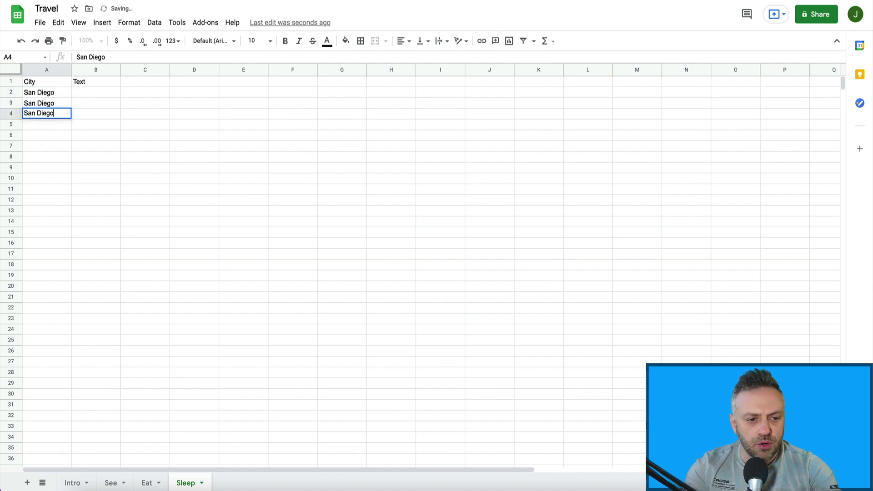
{"action": "key", "text": "Return"}
Enter Hotel 1, Hotel 2 and Hotel 3 in the Text column for the San Diego rows, B2 to B4.
{"action": "key", "text": "Up"}
{"action": "key", "text": "Up"}
{"action": "key", "text": "Up"}
{"action": "key", "text": "Right"}
{"action": "type", "text": "Hotel 1"}
{"action": "key", "text": "Return"}
{"action": "type", "text": "Hotel 2"}
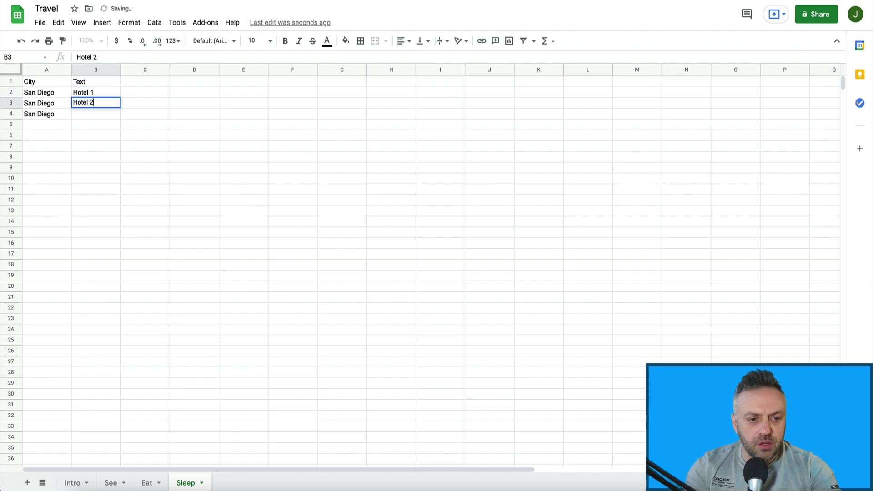
{"action": "key", "text": "Return"}
{"action": "type", "text": "Hotel 3"}
{"action": "key", "text": "Return"}
Fill the City column with San Francisco in A5 to A7 and Santa Monica in A8 to A10.
{"action": "key", "text": "Left"}
{"action": "type", "text": "San Francisco"}
{"action": "key", "text": "Return"}
{"action": "key", "text": "Up"}
{"action": "left_click_drag", "start_coordinate": [71, 129], "coordinate": [68, 182]}
{"action": "left_click", "coordinate": [59, 154]}
{"action": "type", "text": "San ta Monica"}
{"action": "key", "text": "Return"}
{"action": "key", "text": "Up"}
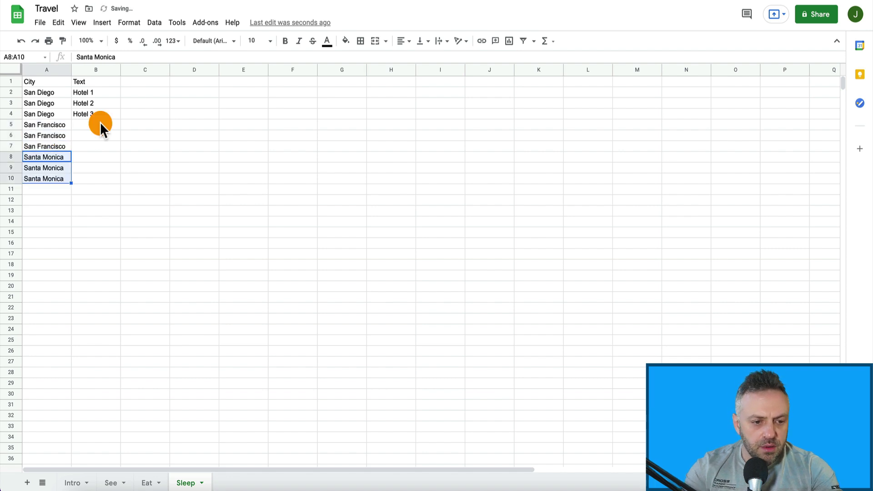
{"action": "left_click", "coordinate": [98, 126]}
{"action": "type", "text": "Hotel"}
{"action": "key", "text": "Escape"}
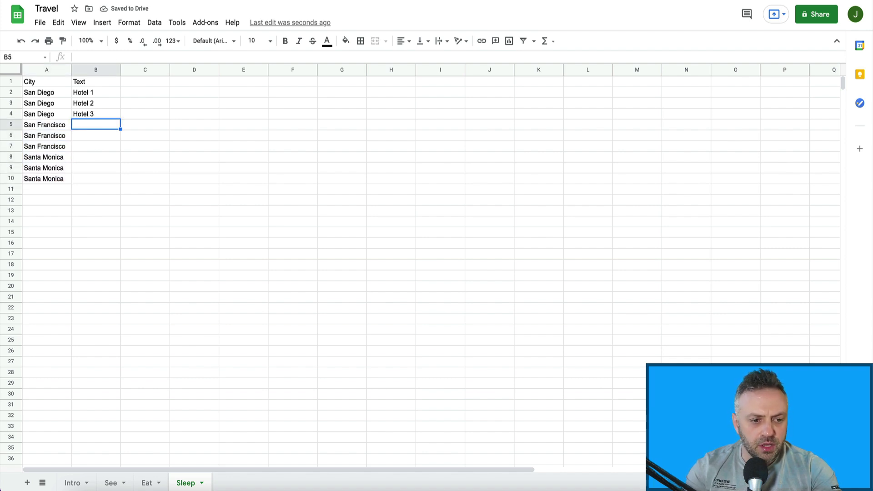
Copy the three San Diego hotel entries to the San Francisco and Santa Monica rows, starting at B5 and B8.
{"action": "left_click_drag", "start_coordinate": [93, 92], "coordinate": [93, 113]}
{"action": "key", "text": "ctrl+c"}
{"action": "left_click", "coordinate": [94, 124]}
{"action": "key", "text": "ctrl+v"}
{"action": "left_click", "coordinate": [93, 157]}
{"action": "key", "text": "ctrl+v"}
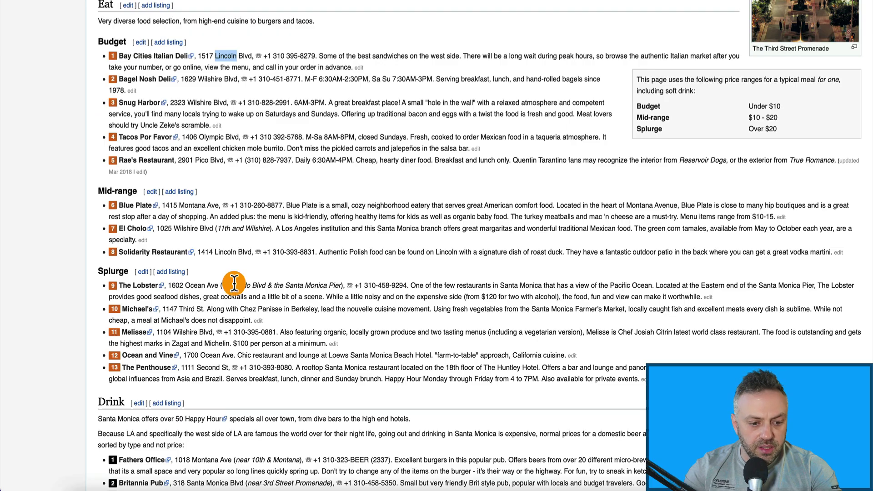
Look up the Sleep section of the Santa Monica page on Wikivoyage.
{"action": "scroll", "coordinate": [234, 282], "scroll_direction": "down", "scroll_amount": 3}
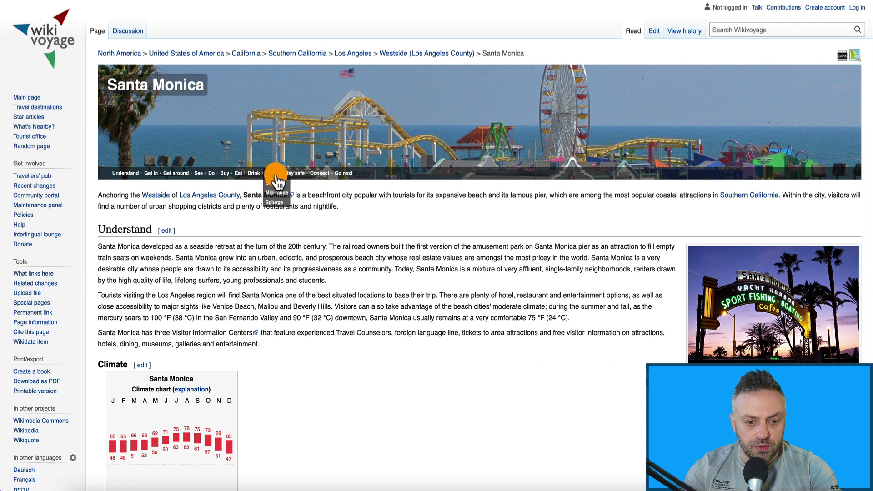
{"action": "left_click", "coordinate": [274, 175]}
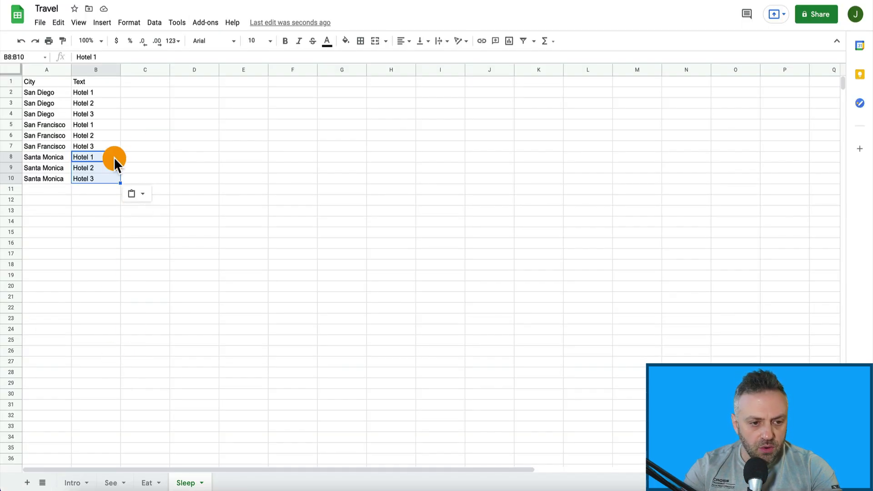
{"action": "left_click", "coordinate": [42, 25]}
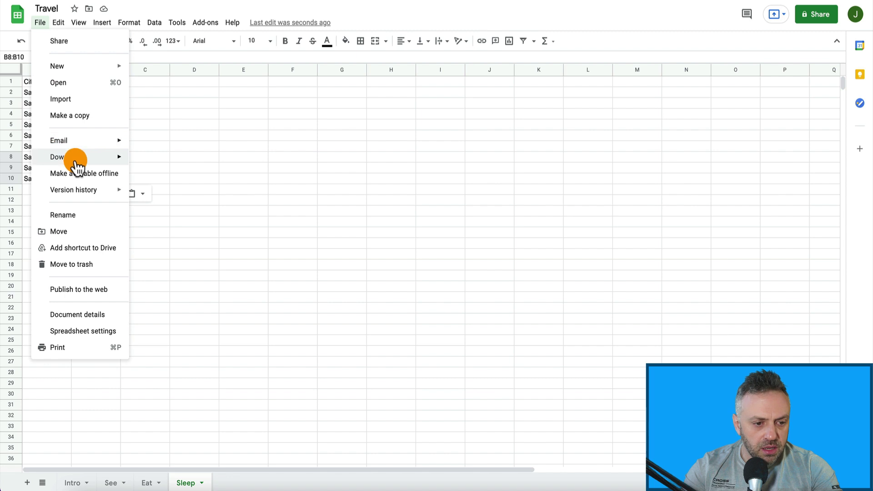
{"action": "mouse_move", "coordinate": [72, 159]}
{"action": "left_click", "coordinate": [160, 68]}
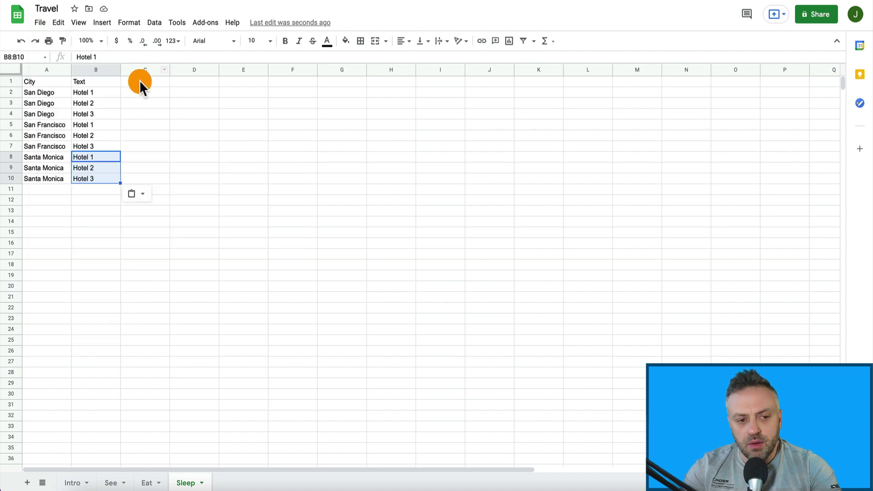
{"action": "left_click", "coordinate": [140, 82]}
{"action": "type", "text": "URL"}
{"action": "key", "text": "Return"}
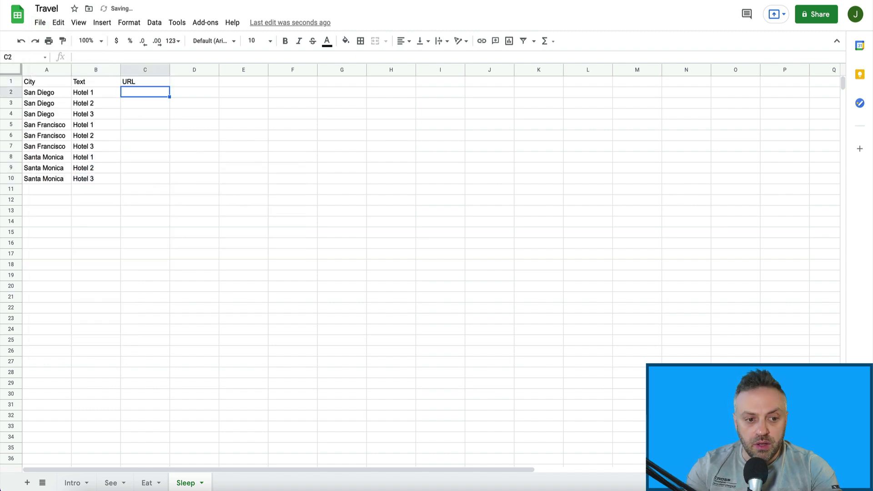
{"action": "type", "text": "https://google.com"}
{"action": "key", "text": "Return"}
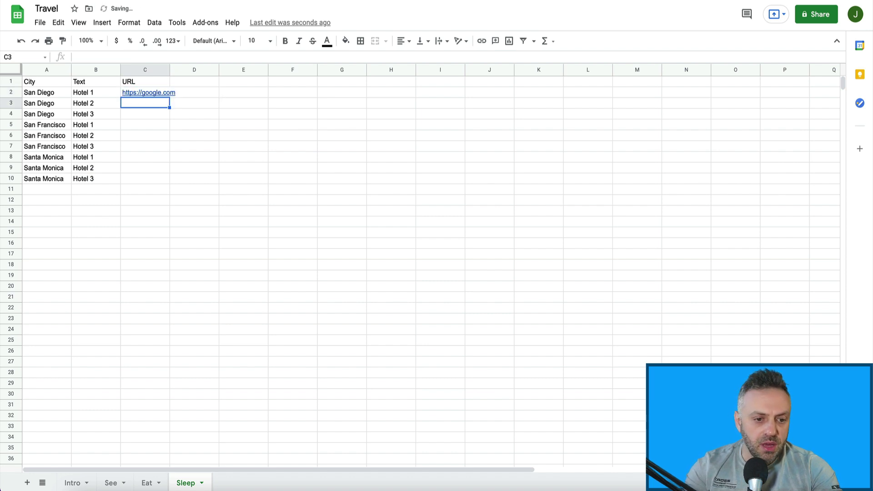
Fit column C to its contents and fill the URL from C2 down through C10.
{"action": "double_click", "coordinate": [170, 69]}
{"action": "left_click_drag", "start_coordinate": [170, 93], "coordinate": [171, 179]}
{"action": "key", "text": "ctrl+d"}
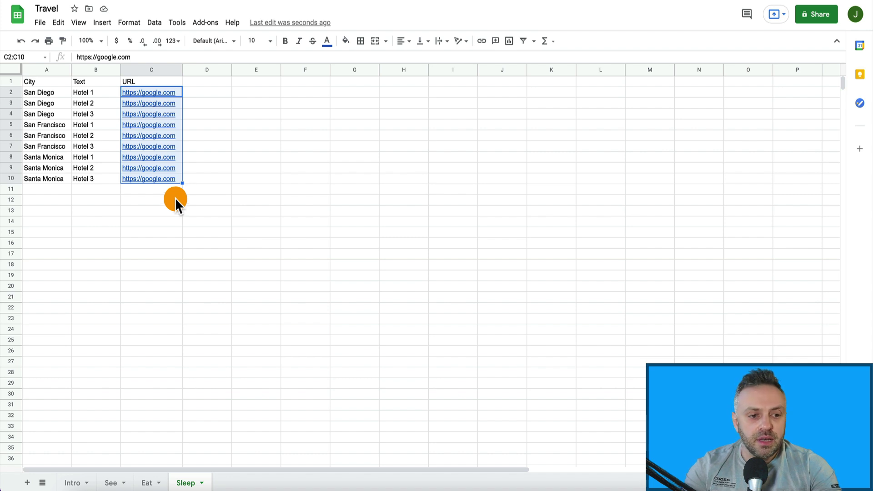
Download the Sleep sheet as comma-separated values and expand the Sleep collection in Adalo.
{"action": "left_click", "coordinate": [43, 24]}
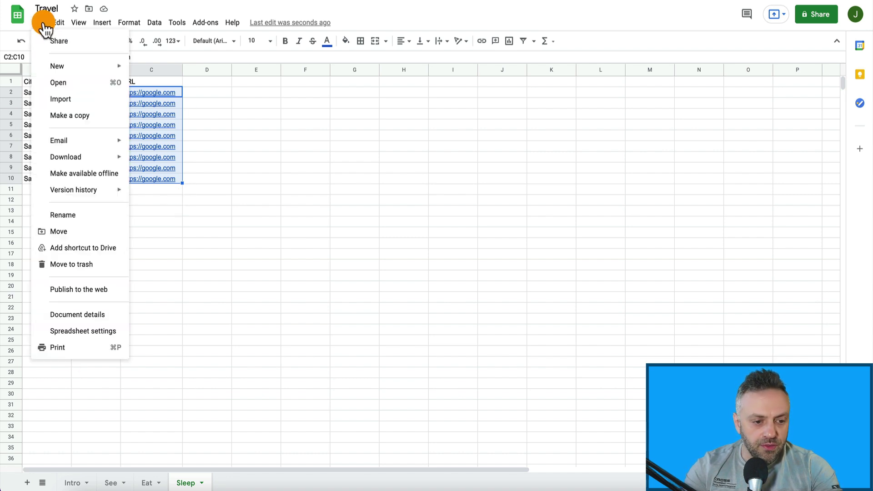
{"action": "mouse_move", "coordinate": [74, 158]}
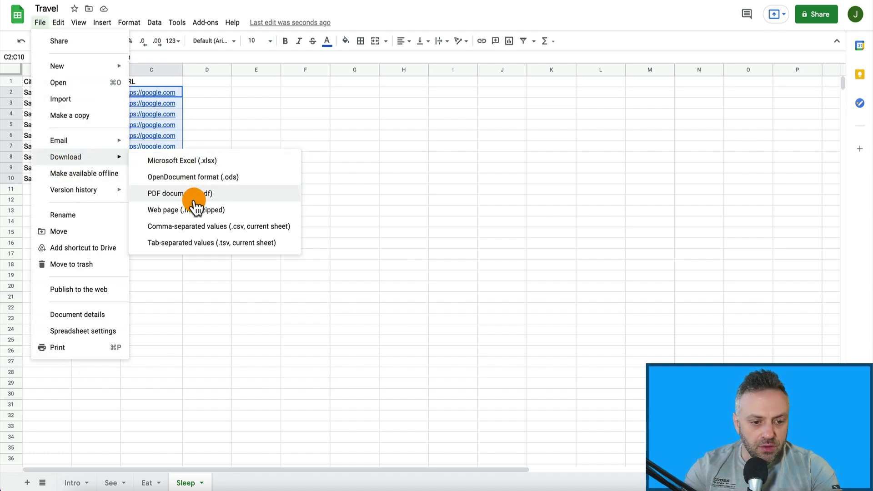
{"action": "left_click", "coordinate": [195, 226]}
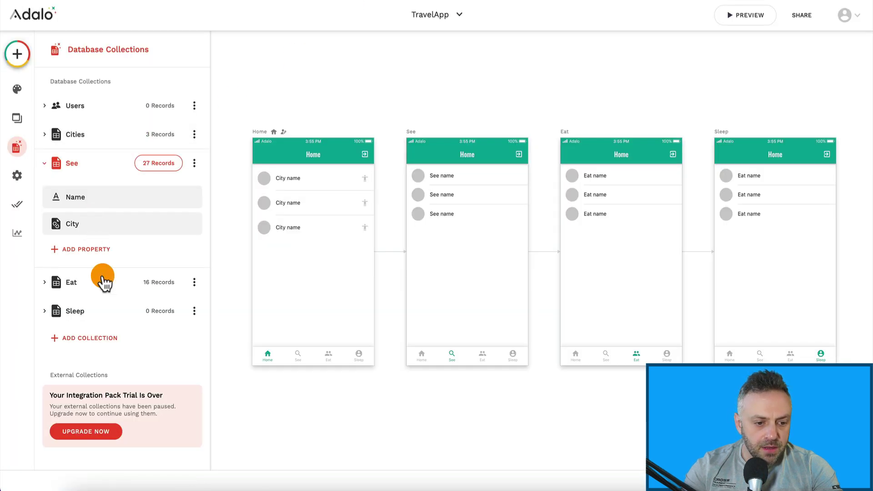
{"action": "left_click", "coordinate": [123, 314]}
{"action": "left_click", "coordinate": [166, 222]}
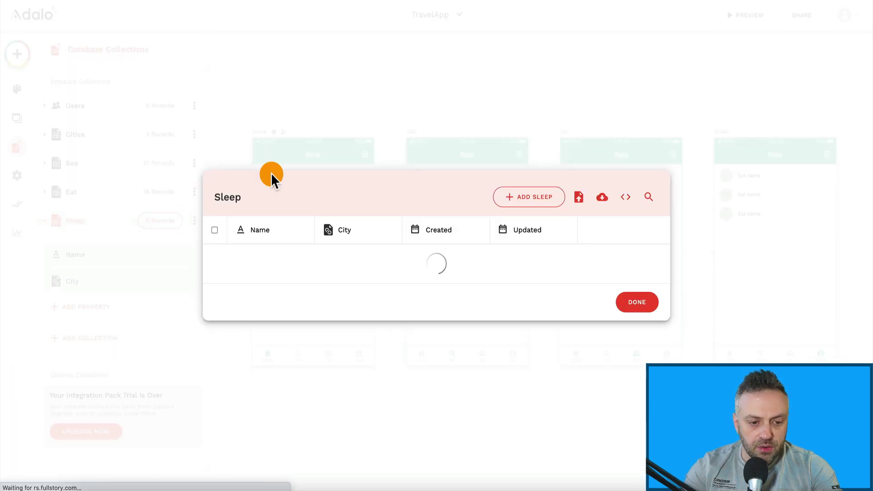
{"action": "left_click", "coordinate": [578, 202]}
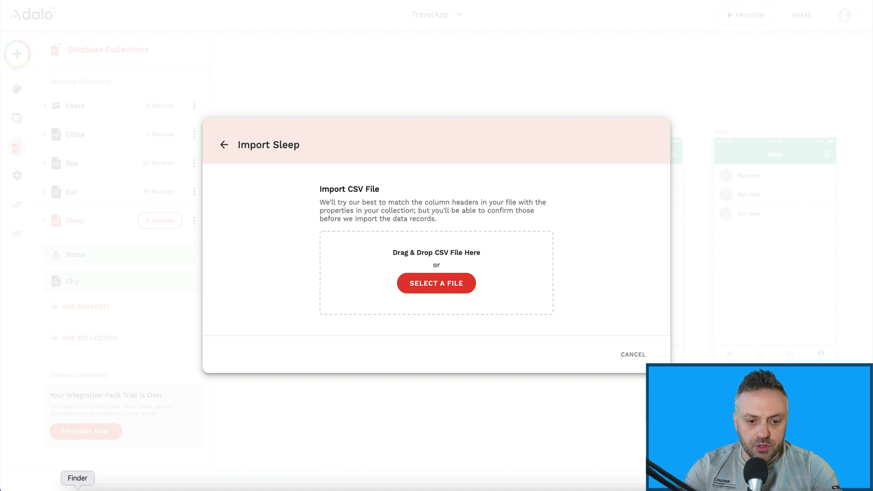
{"action": "left_click", "coordinate": [472, 284]}
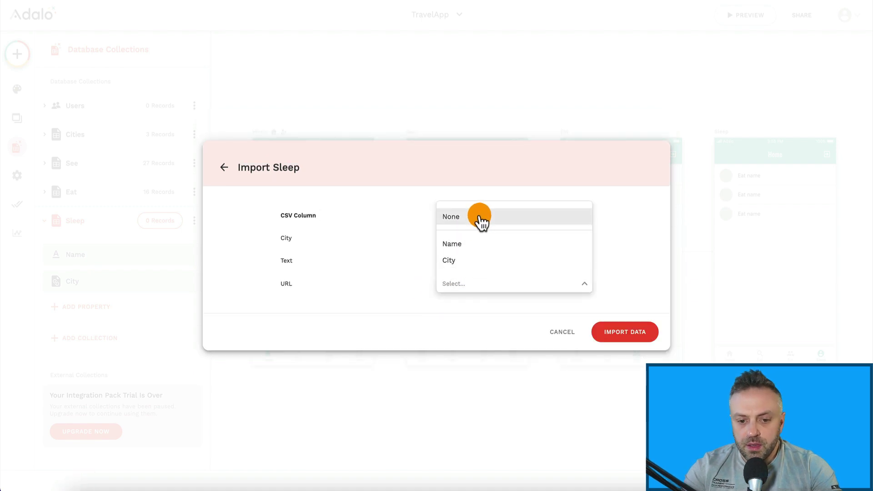
{"action": "left_click", "coordinate": [449, 302]}
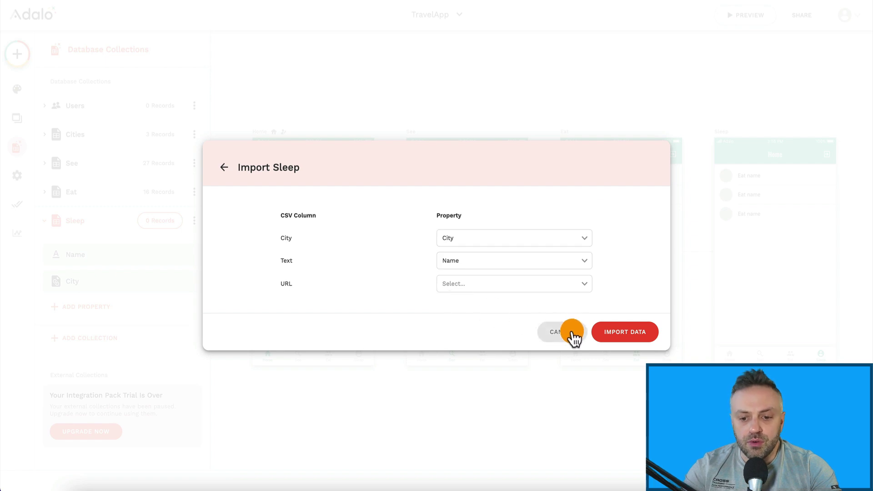
{"action": "left_click", "coordinate": [574, 338]}
{"action": "left_click", "coordinate": [642, 294]}
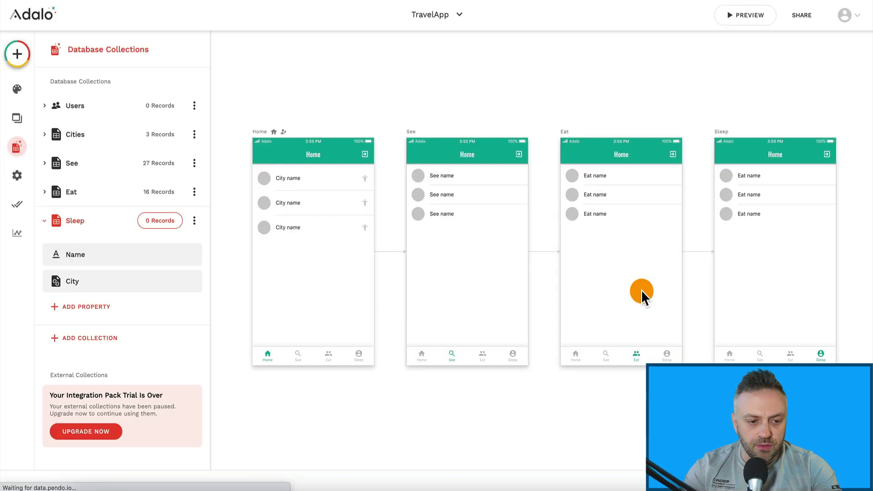
Add a Text property named URL to the Sleep collection.
{"action": "left_click", "coordinate": [90, 308]}
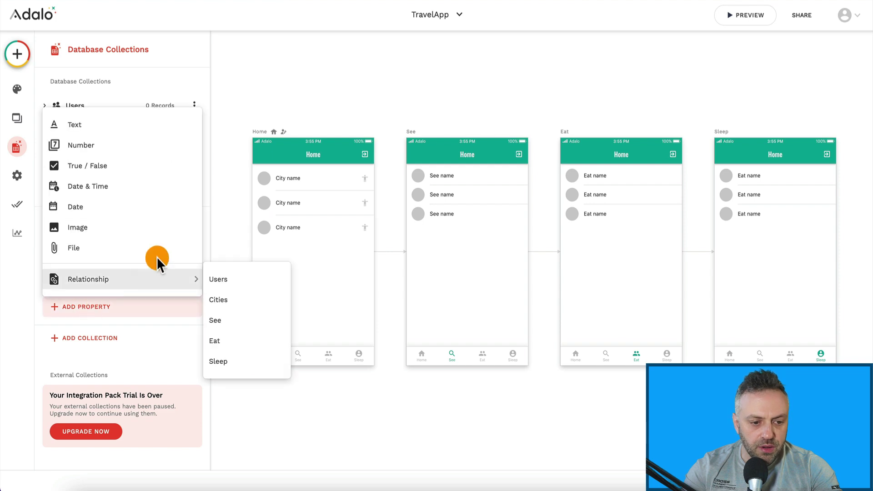
{"action": "left_click", "coordinate": [127, 126]}
{"action": "triple_click", "coordinate": [121, 385]}
{"action": "type", "text": "URL"}
{"action": "left_click", "coordinate": [182, 415]}
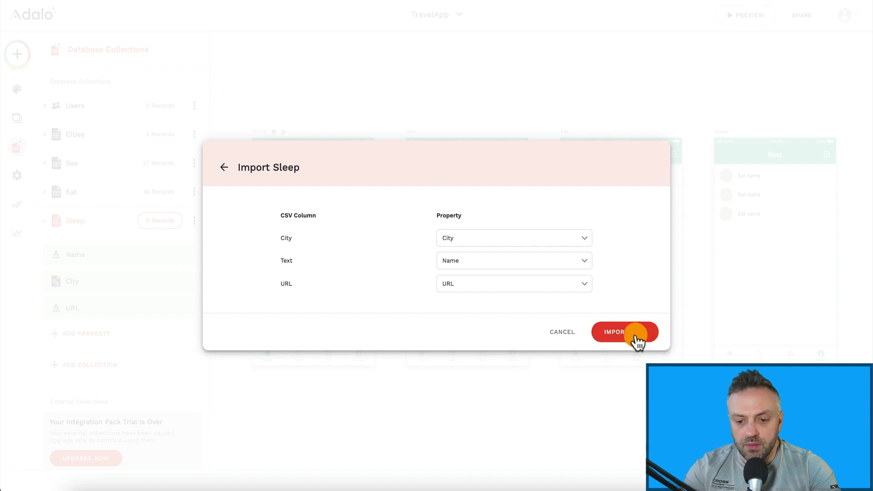
Import the hotel CSV into the Sleep collection, matching City to City, Text to Name and URL to URL.
{"action": "left_click", "coordinate": [637, 341]}
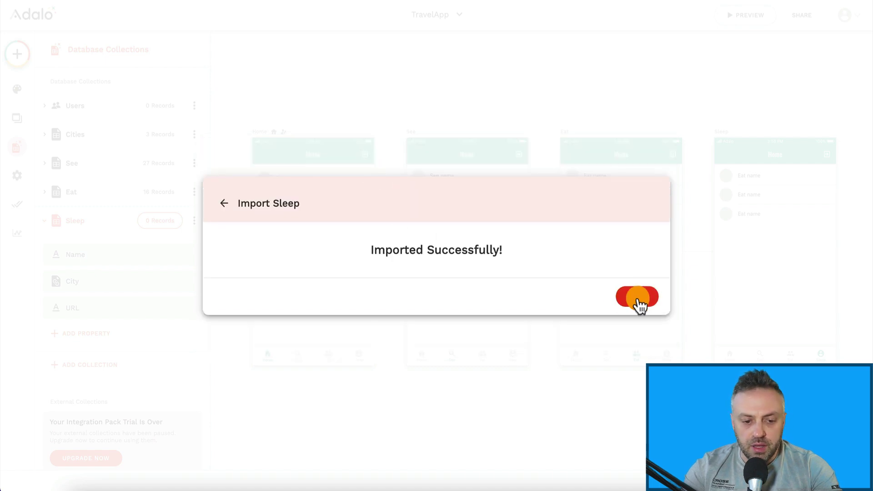
{"action": "left_click", "coordinate": [638, 300]}
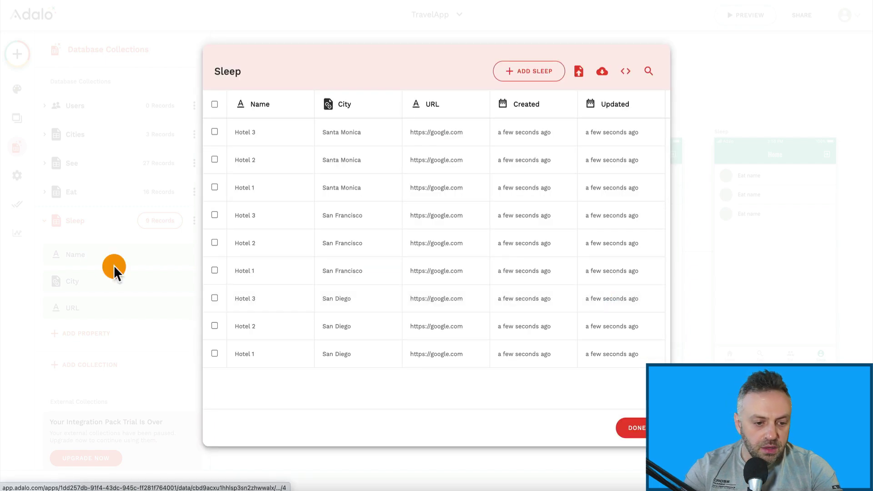
{"action": "left_click", "coordinate": [643, 429]}
{"action": "left_click", "coordinate": [157, 221]}
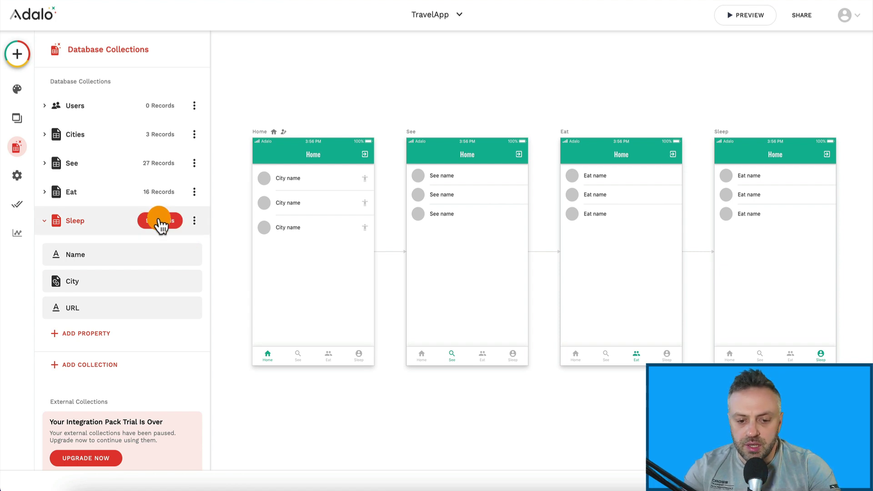
Paste a copy of the Home screen and name it Detail.
{"action": "left_click", "coordinate": [424, 134]}
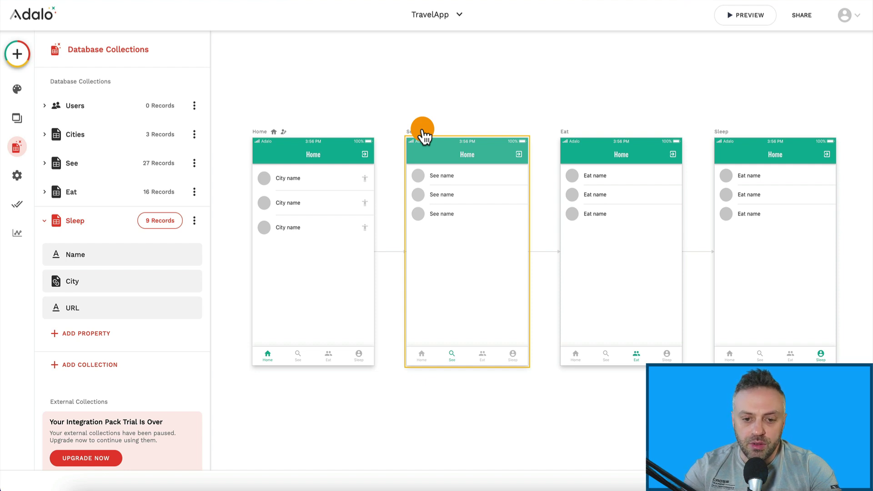
{"action": "key", "text": "ctrl+v"}
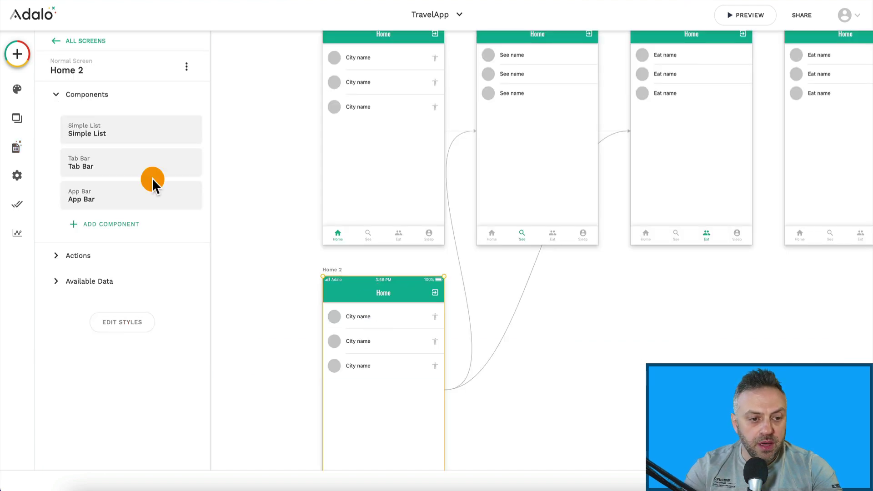
{"action": "left_click", "coordinate": [78, 74]}
{"action": "triple_click", "coordinate": [90, 114]}
{"action": "type", "text": "Detail"}
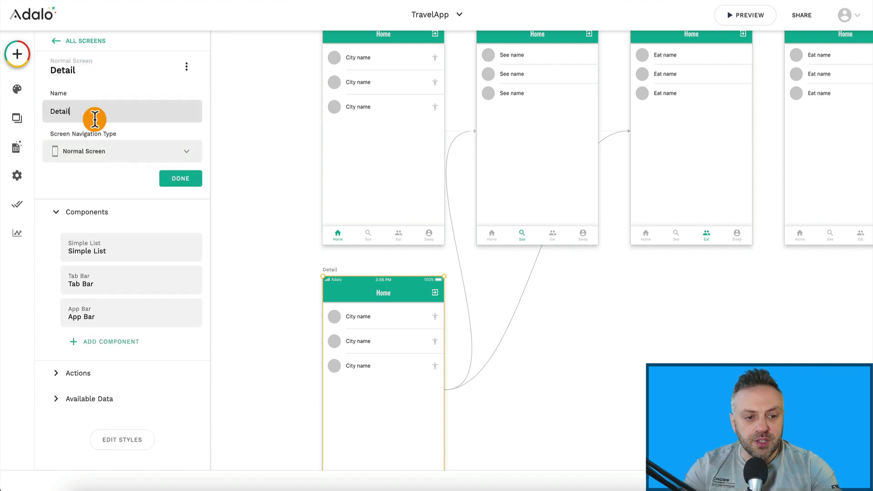
{"action": "left_click", "coordinate": [181, 178]}
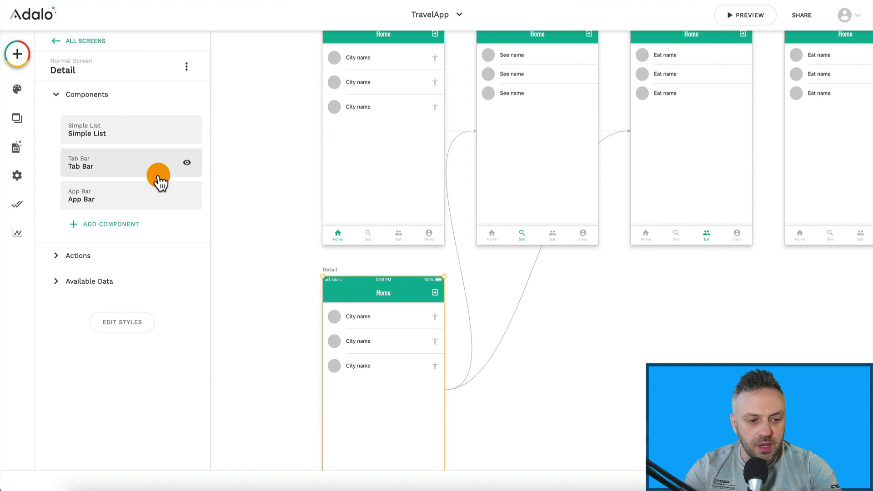
Clear the title text of the Detail screen's app bar.
{"action": "left_click", "coordinate": [106, 195]}
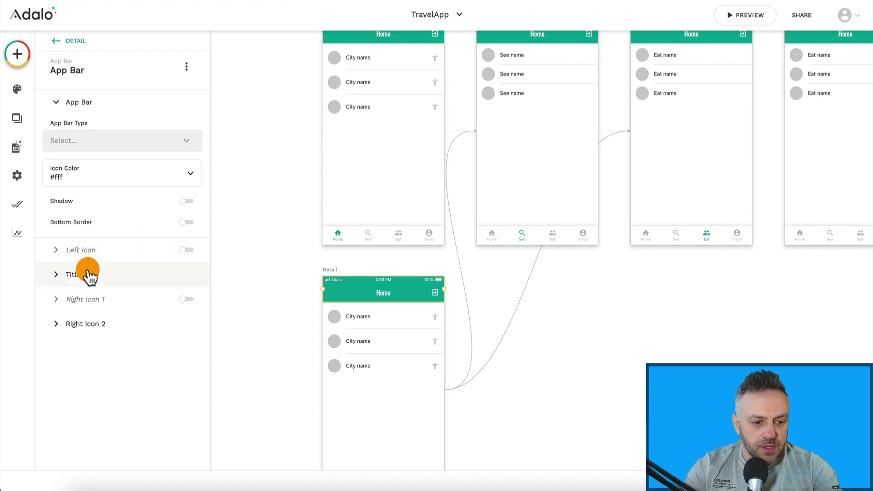
{"action": "left_click", "coordinate": [89, 275]}
{"action": "double_click", "coordinate": [94, 235]}
{"action": "key", "text": "BackSpace"}
Change the click action of the Home screen's city list to link to the Detail screen.
{"action": "left_click", "coordinate": [363, 59]}
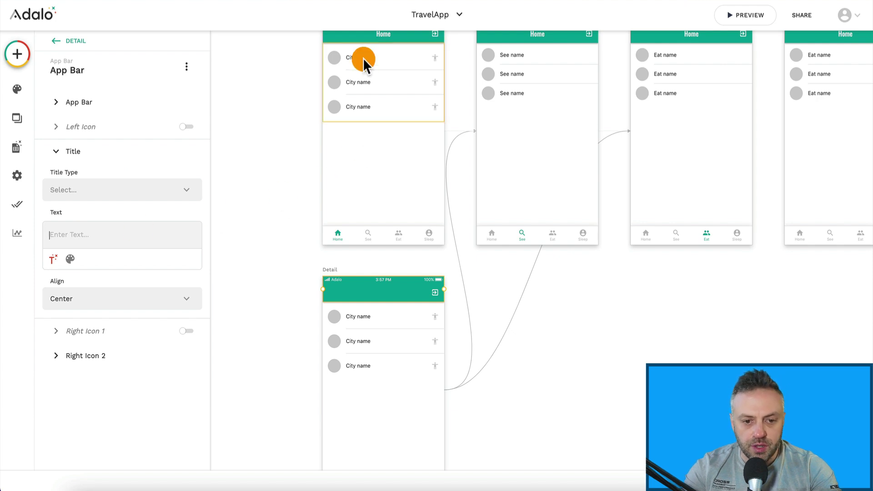
{"action": "scroll", "coordinate": [205, 236], "scroll_direction": "down", "scroll_amount": 4}
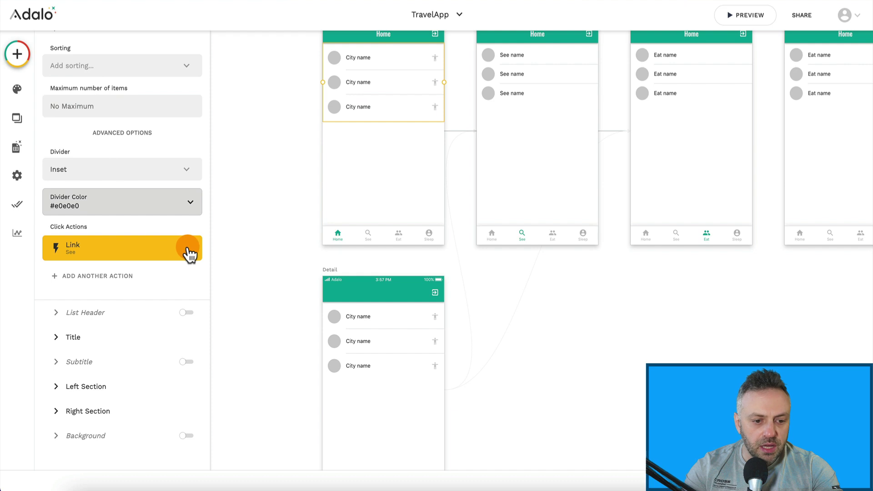
{"action": "left_click", "coordinate": [136, 253]}
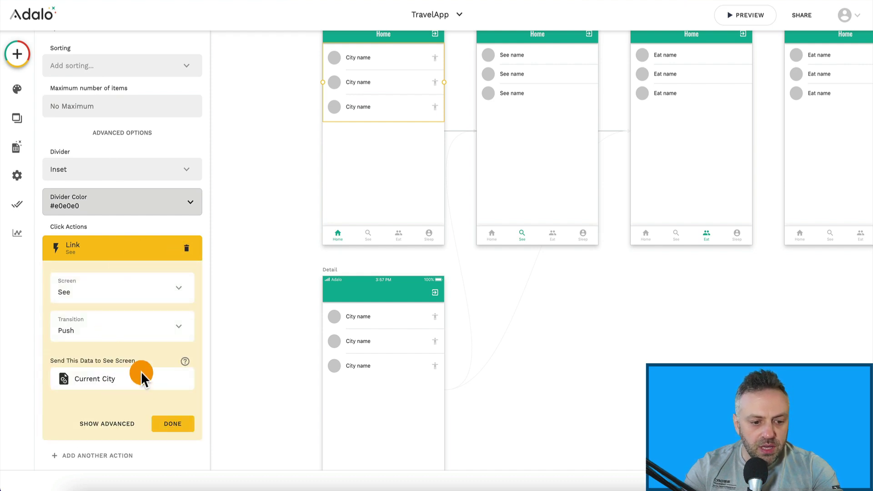
{"action": "left_click", "coordinate": [164, 289]}
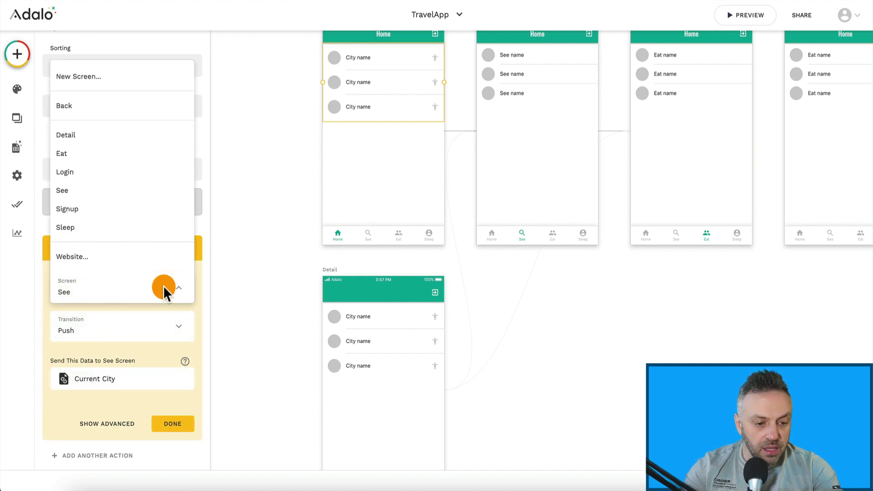
{"action": "left_click", "coordinate": [131, 137]}
{"action": "left_click", "coordinate": [169, 424]}
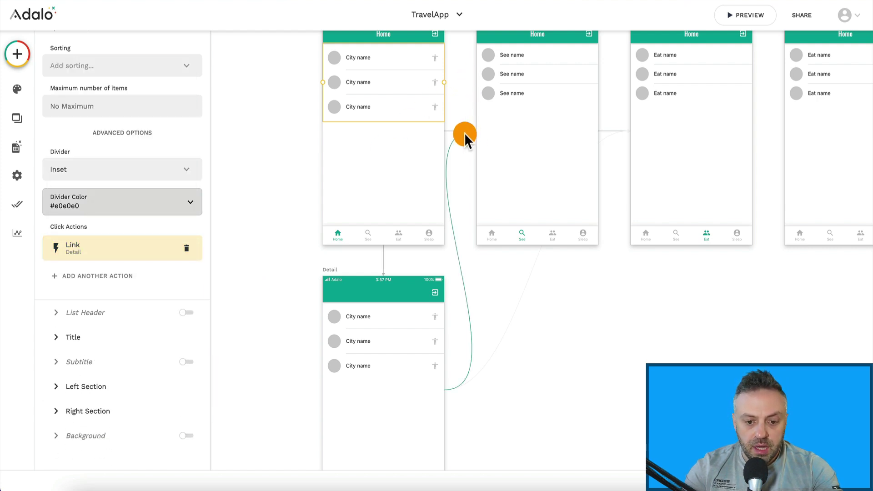
Delete the city list from the Detail screen and set its app bar title to the Current City's Name.
{"action": "left_click", "coordinate": [376, 319]}
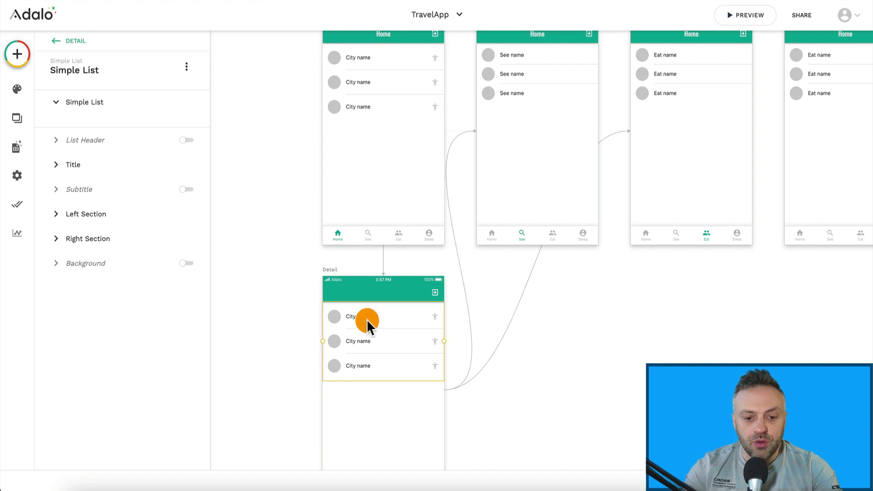
{"action": "key", "text": "Delete"}
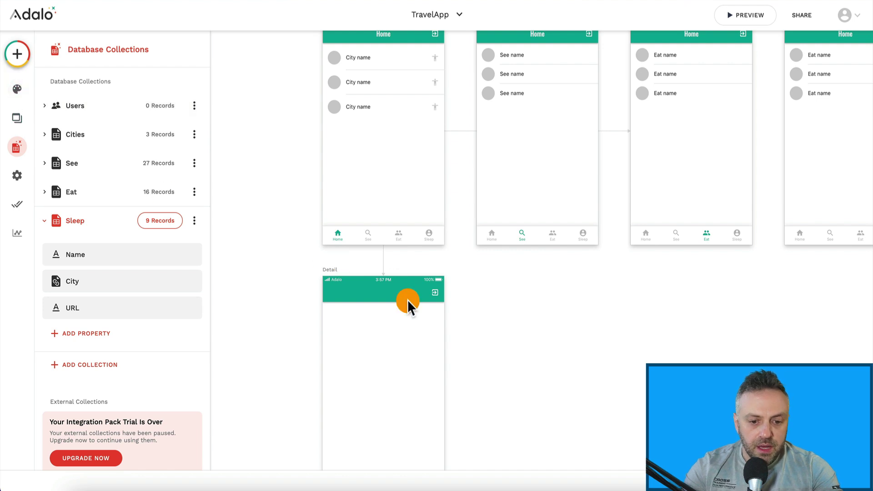
{"action": "left_click", "coordinate": [388, 299]}
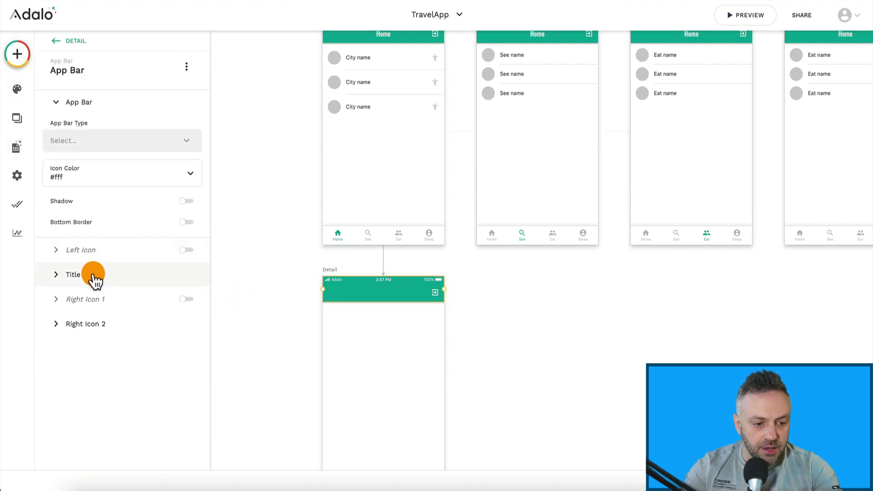
{"action": "left_click", "coordinate": [93, 274]}
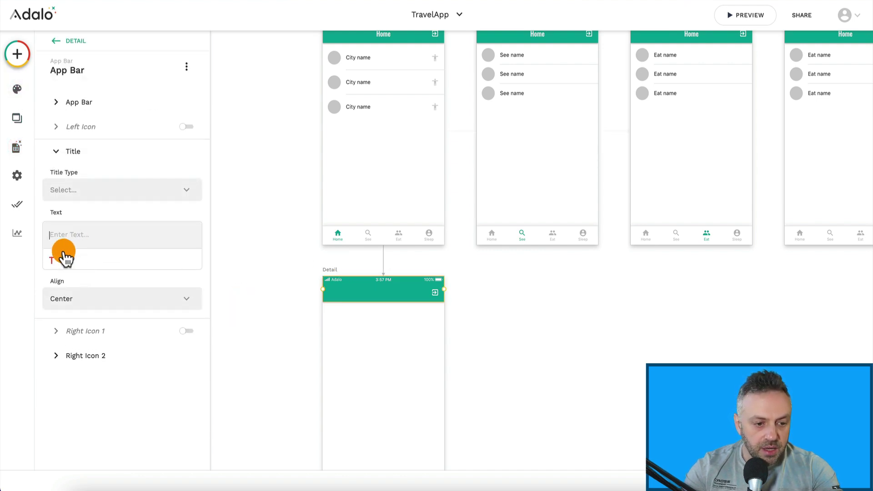
{"action": "left_click", "coordinate": [55, 258]}
{"action": "mouse_move", "coordinate": [123, 40]}
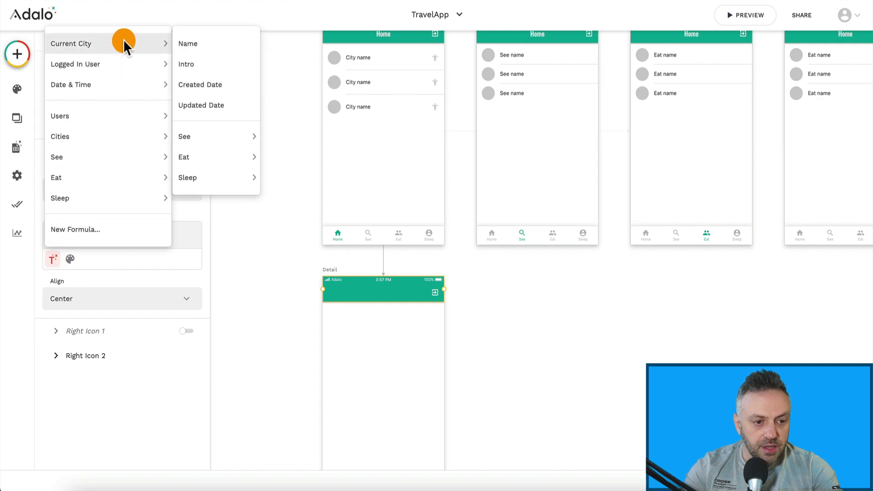
{"action": "left_click", "coordinate": [185, 43]}
{"action": "left_click", "coordinate": [373, 300]}
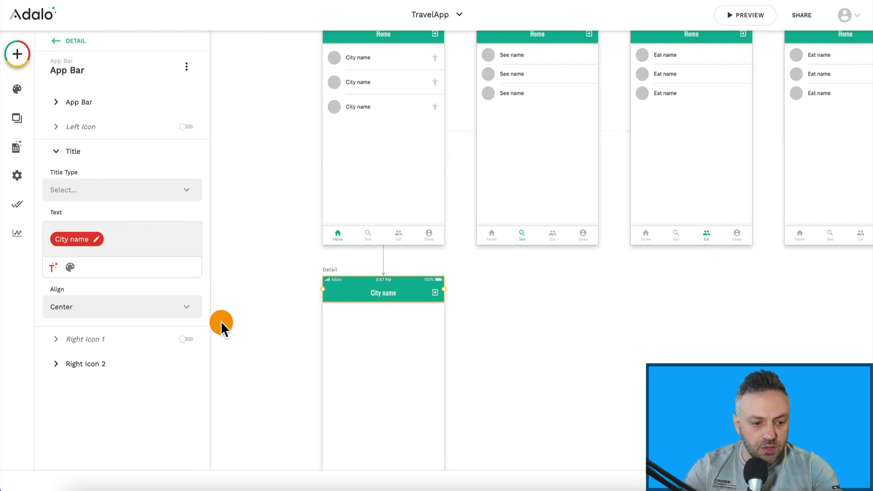
Add a Text component below the Detail screen's app bar and insert the Current City's Intro into it.
{"action": "left_click", "coordinate": [18, 54]}
{"action": "left_click_drag", "start_coordinate": [90, 173], "coordinate": [354, 325]}
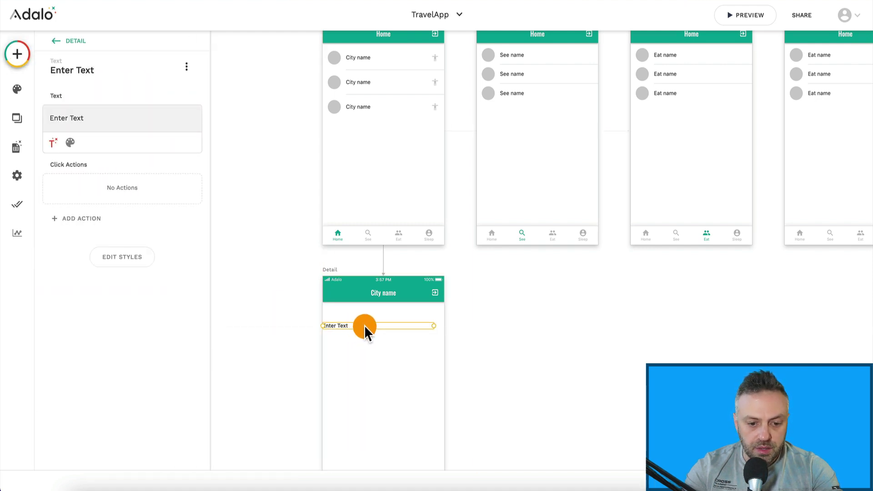
{"action": "left_click", "coordinate": [51, 143]}
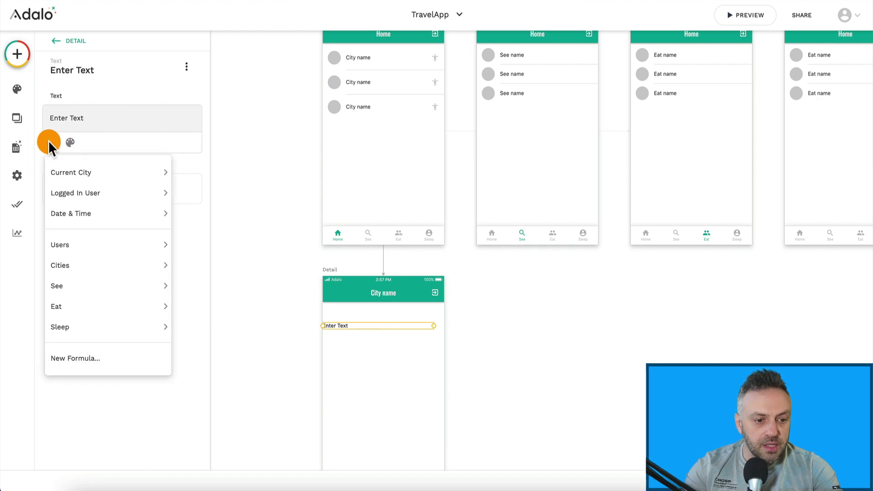
{"action": "mouse_move", "coordinate": [84, 171]}
{"action": "left_click", "coordinate": [207, 193]}
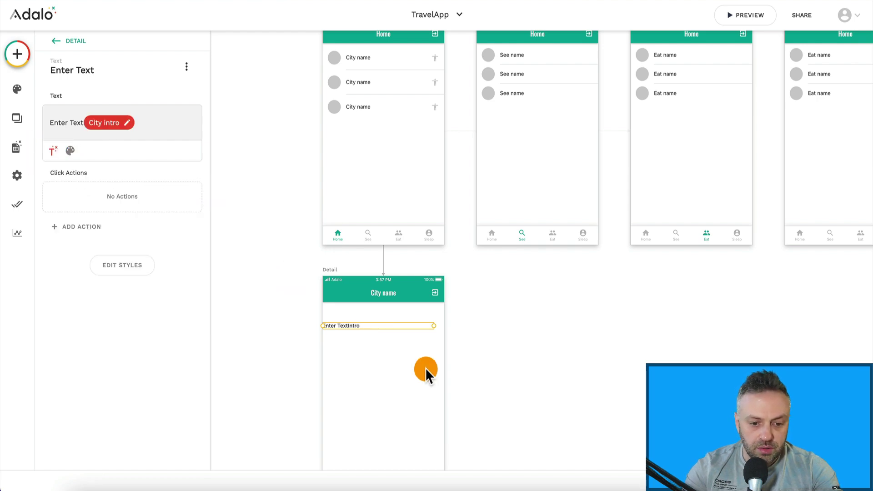
Remove the placeholder words Enter Text from the text component, keeping only the City intro value.
{"action": "left_click", "coordinate": [83, 122]}
{"action": "key", "text": "BackSpace"}
{"action": "key", "text": "BackSpace"}
{"action": "key", "text": "BackSpace"}
{"action": "key", "text": "BackSpace"}
{"action": "key", "text": "BackSpace"}
{"action": "key", "text": "BackSpace"}
{"action": "key", "text": "BackSpace"}
{"action": "key", "text": "BackSpace"}
{"action": "key", "text": "BackSpace"}
{"action": "key", "text": "BackSpace"}
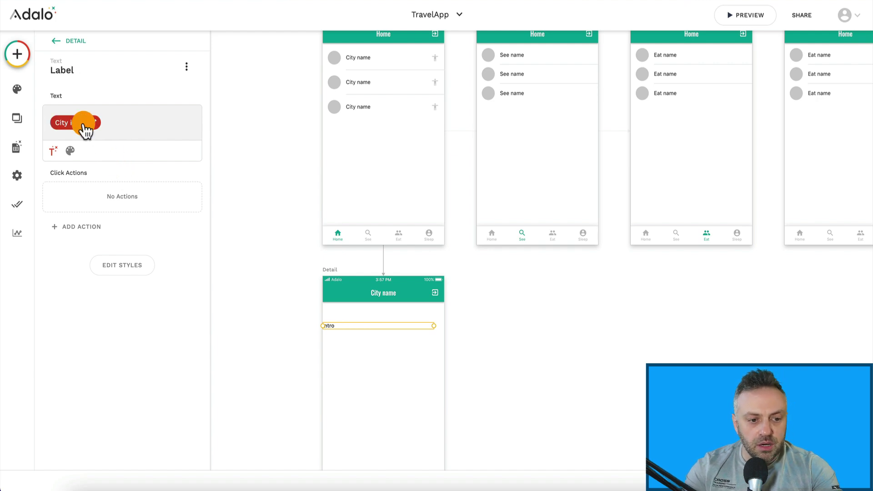
{"action": "left_click", "coordinate": [111, 118]}
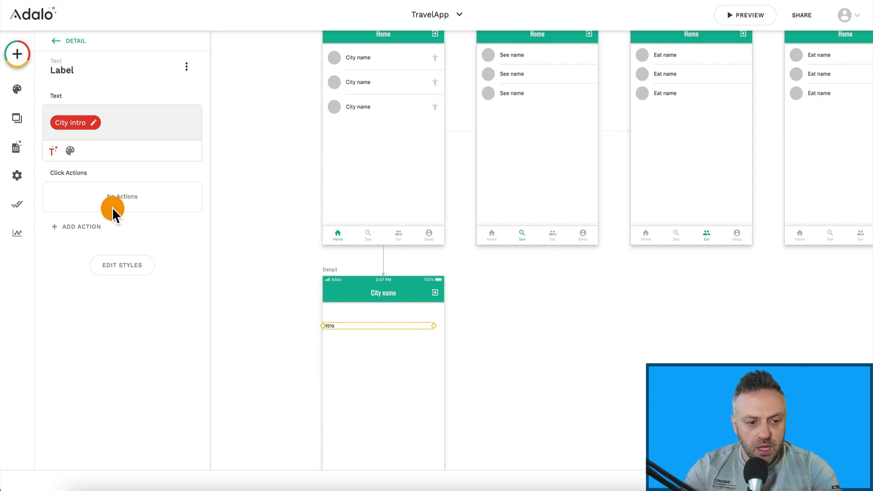
Add a Button component below the intro text on the Detail screen and label it SEE.
{"action": "left_click", "coordinate": [18, 55]}
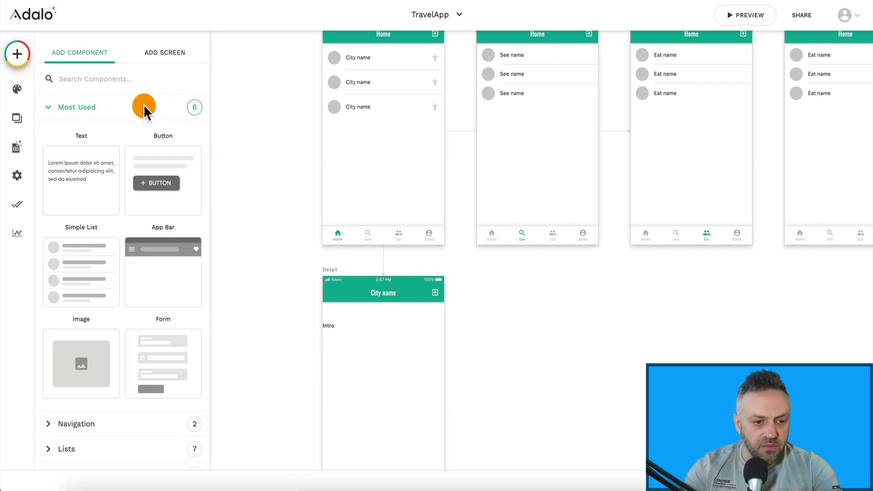
{"action": "left_click_drag", "start_coordinate": [161, 189], "coordinate": [389, 356]}
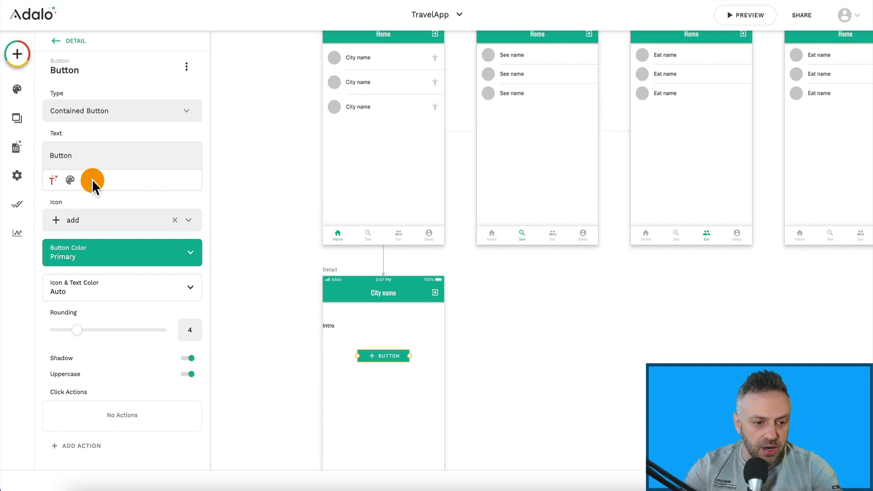
{"action": "double_click", "coordinate": [89, 159]}
{"action": "type", "text": "SEE"}
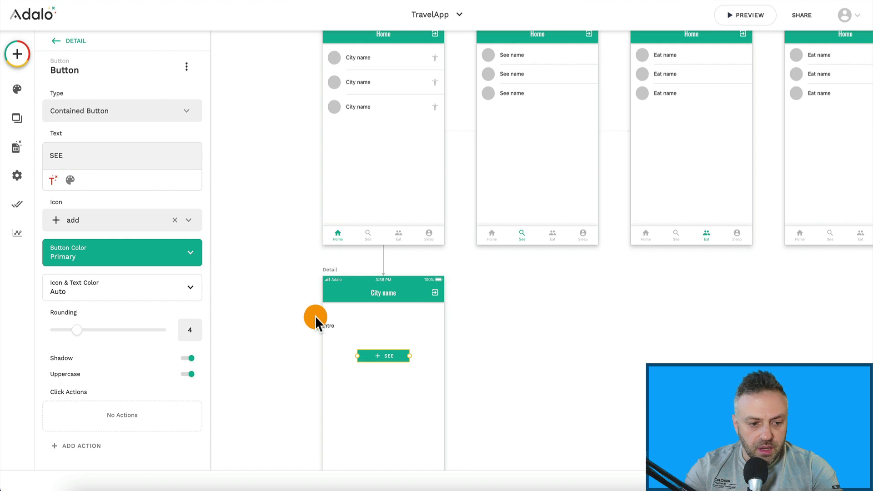
Duplicate the SEE button into EAT and SLEEP buttons, remove the icons, and arrange all three in one row.
{"action": "key", "text": "ctrl+d"}
{"action": "mouse_move", "coordinate": [386, 356]}
{"action": "left_mouse_down"}
{"action": "mouse_move", "coordinate": [387, 379]}
{"action": "mouse_move", "coordinate": [396, 355]}
{"action": "mouse_move", "coordinate": [370, 361]}
{"action": "left_mouse_up"}
{"action": "left_click", "coordinate": [386, 354]}
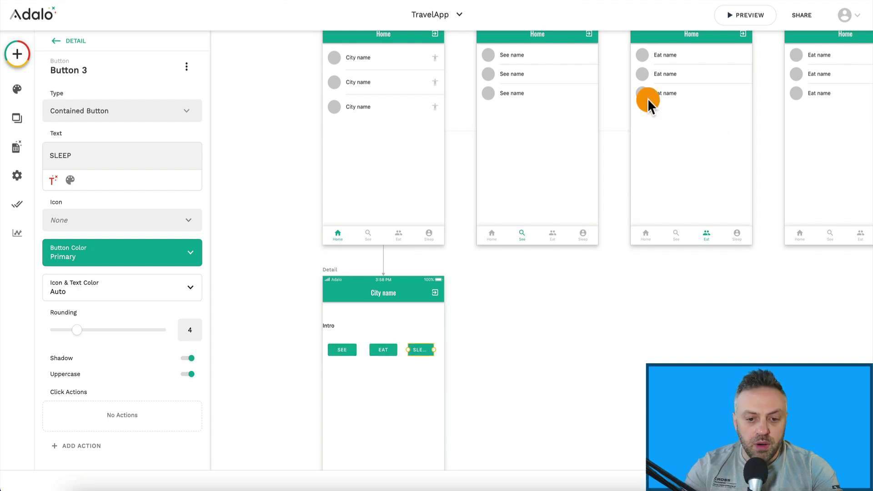
Add a click action to the SEE button that links to the See screen and sends the Current City.
{"action": "left_click", "coordinate": [396, 92]}
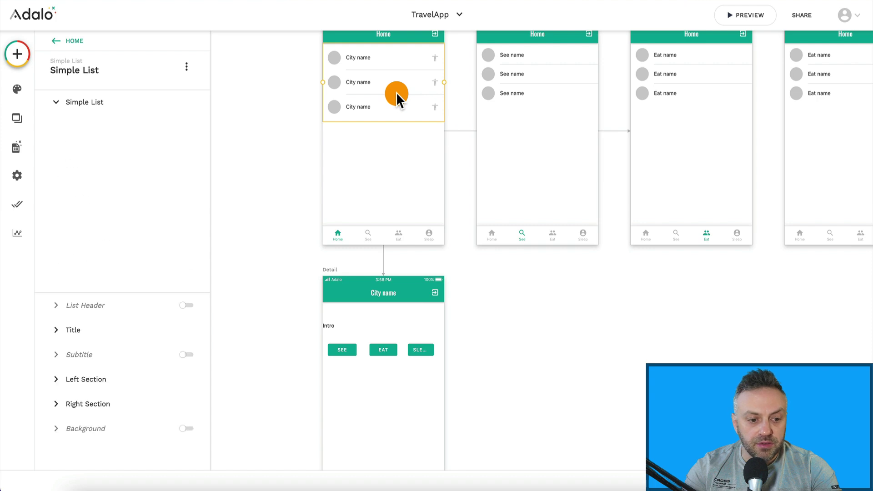
{"action": "scroll", "coordinate": [124, 340], "scroll_direction": "down", "scroll_amount": 1}
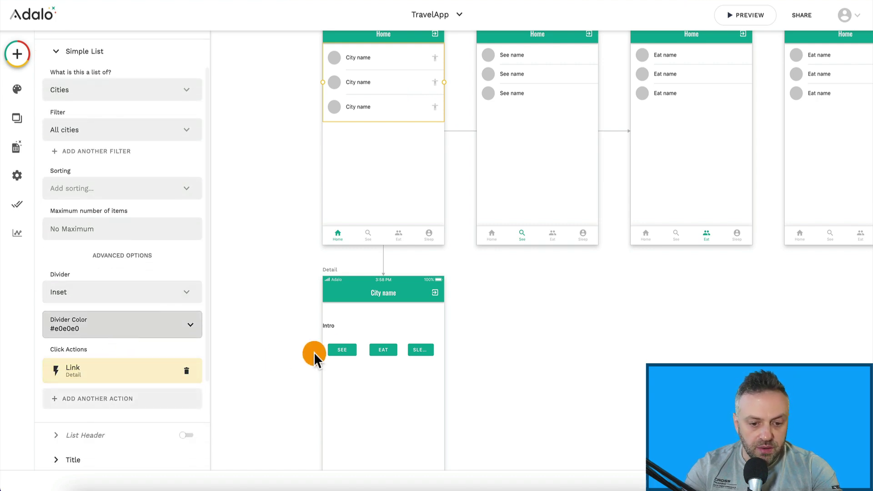
{"action": "left_click", "coordinate": [342, 351]}
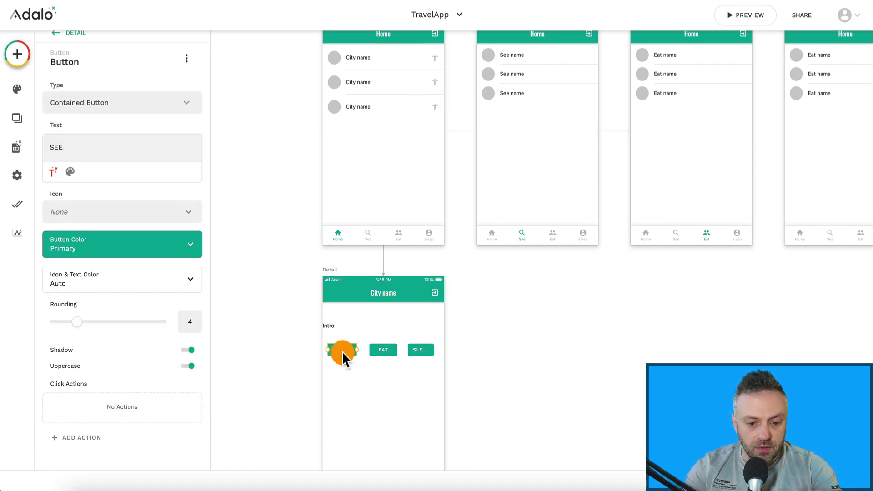
{"action": "left_click", "coordinate": [85, 439]}
{"action": "mouse_move", "coordinate": [136, 245]}
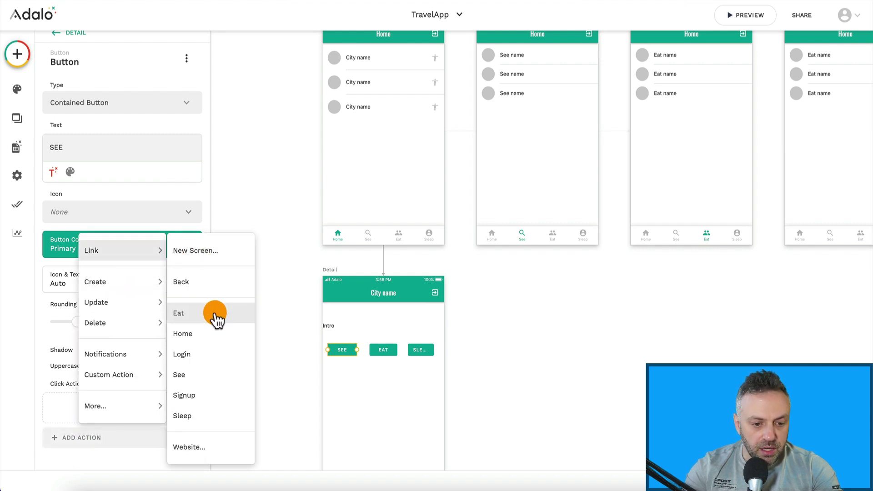
{"action": "left_click", "coordinate": [208, 374]}
{"action": "scroll", "coordinate": [132, 304], "scroll_direction": "down", "scroll_amount": 4}
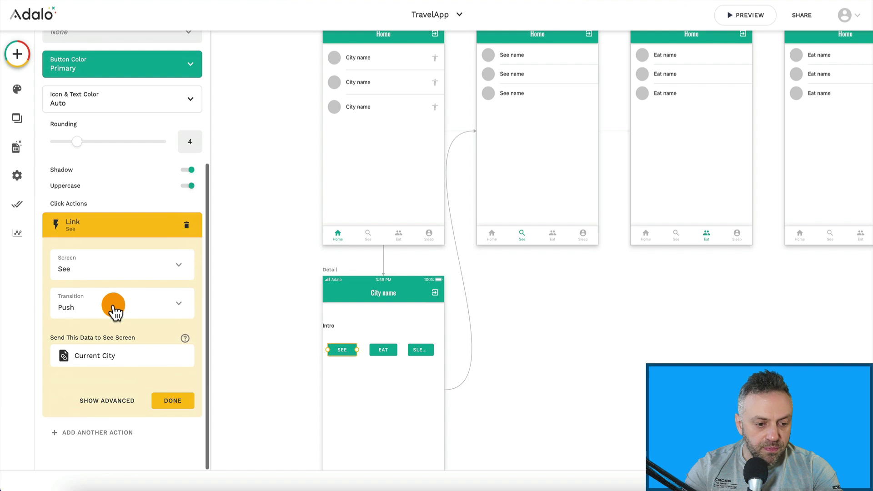
{"action": "left_click", "coordinate": [173, 404]}
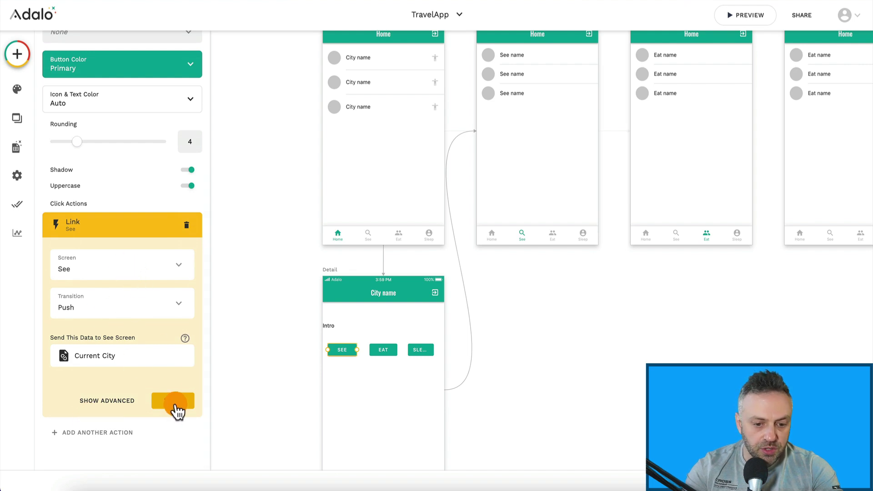
Add a click action to the EAT button that links to the Eat screen.
{"action": "left_click", "coordinate": [387, 350]}
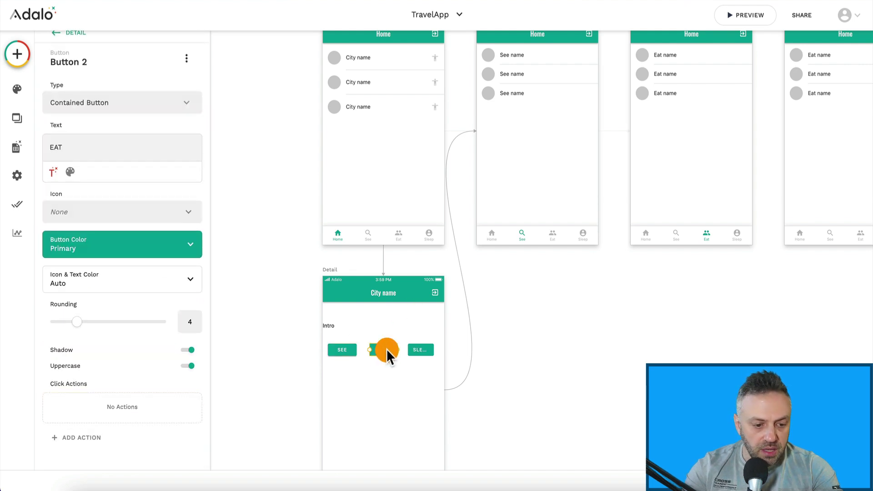
{"action": "left_click", "coordinate": [90, 447]}
{"action": "mouse_move", "coordinate": [150, 254]}
{"action": "left_click", "coordinate": [218, 313]}
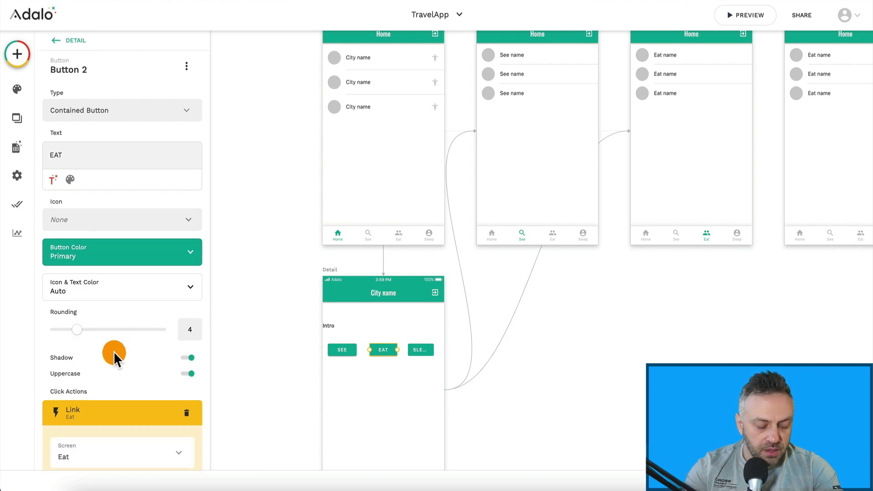
{"action": "left_click", "coordinate": [172, 404]}
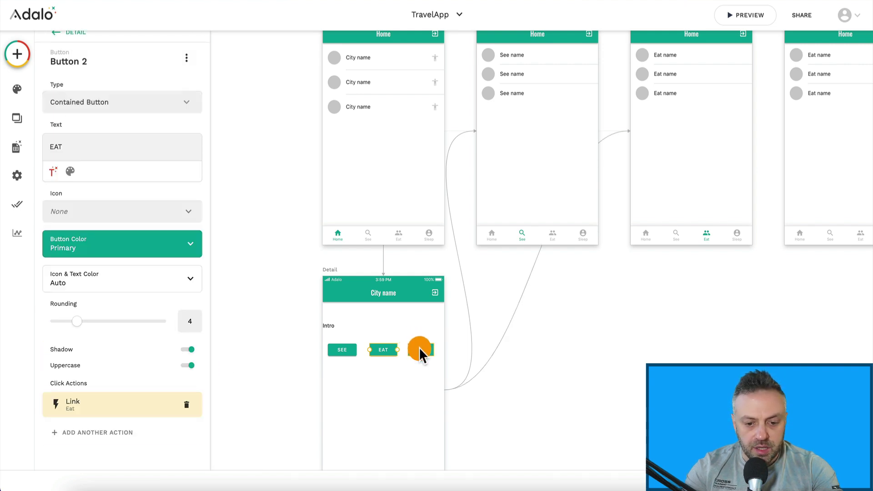
Widen the SLEEP button to fit its label and add a click action linking it to the Sleep screen.
{"action": "left_click", "coordinate": [419, 349]}
{"action": "left_click_drag", "start_coordinate": [439, 350], "coordinate": [440, 349]}
{"action": "left_click", "coordinate": [423, 349]}
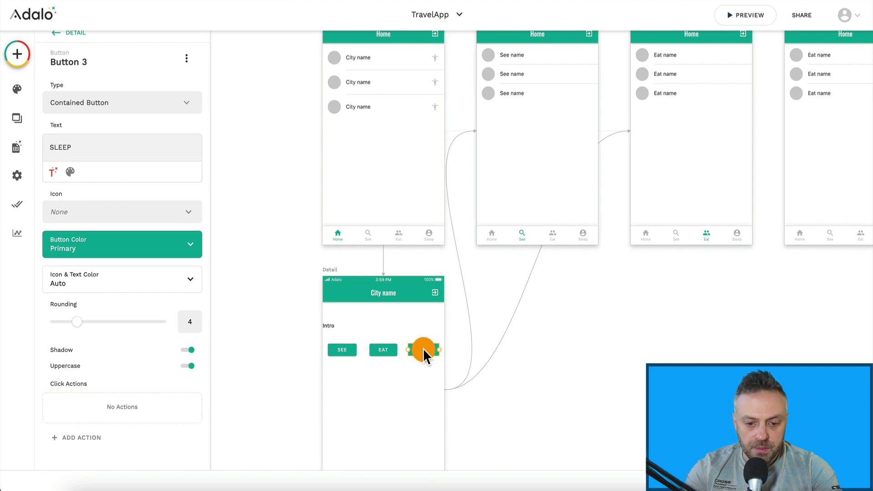
{"action": "left_click", "coordinate": [93, 437]}
{"action": "mouse_move", "coordinate": [119, 242]}
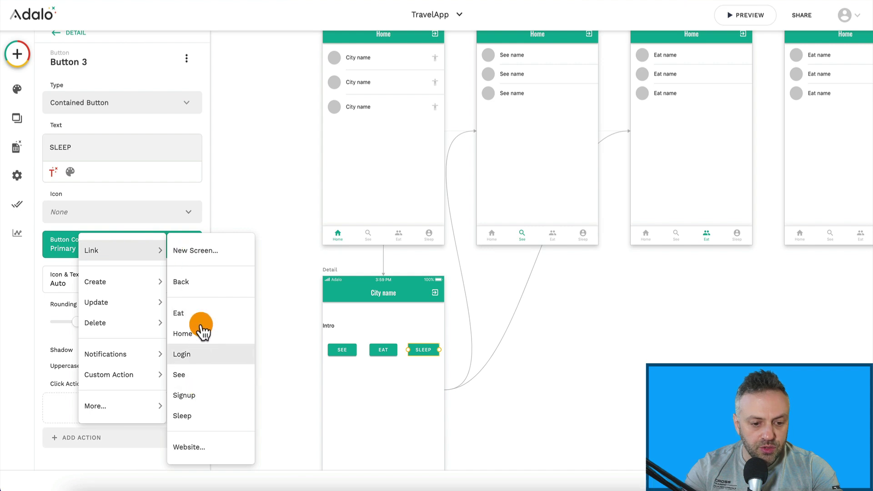
{"action": "left_click", "coordinate": [196, 415]}
{"action": "scroll", "coordinate": [150, 411], "scroll_direction": "down", "scroll_amount": 4}
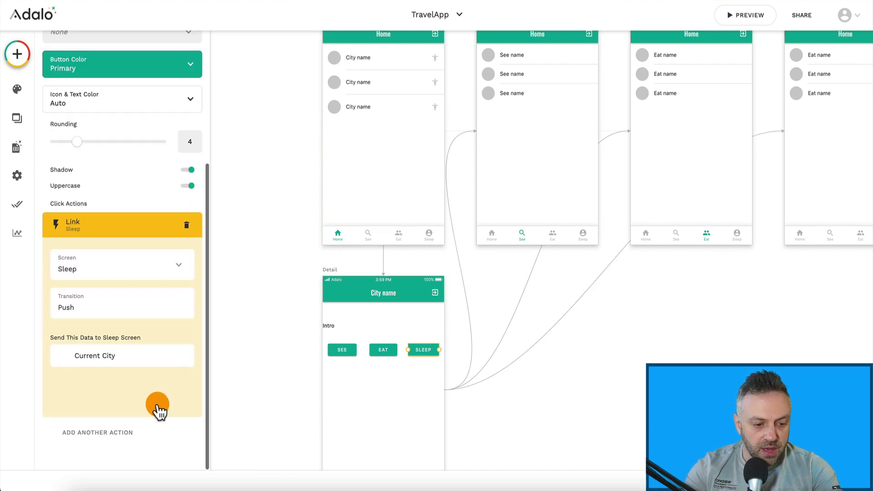
{"action": "left_click", "coordinate": [173, 401]}
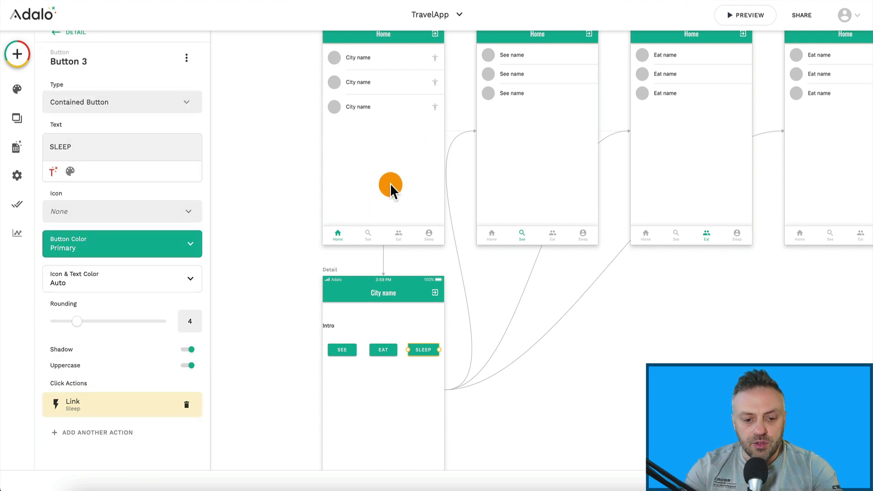
{"action": "scroll", "coordinate": [419, 168], "scroll_direction": "up", "scroll_amount": 3}
{"action": "scroll", "coordinate": [419, 168], "scroll_direction": "right", "scroll_amount": 2}
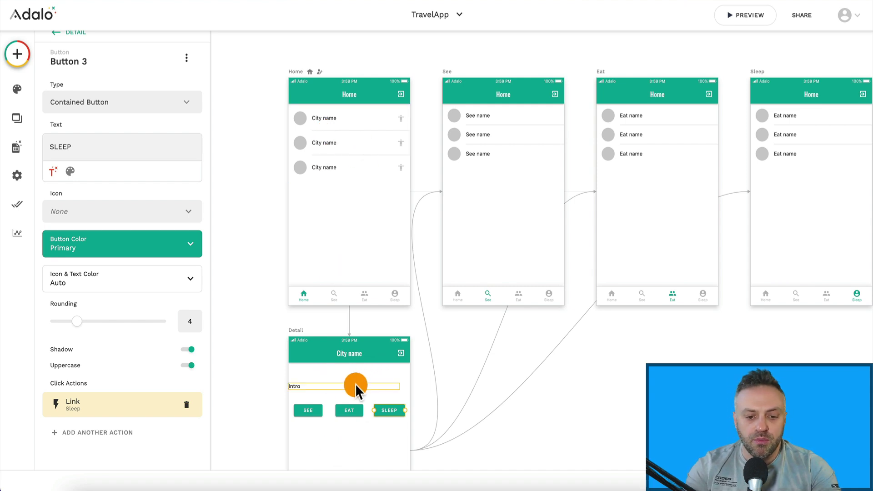
{"action": "scroll", "coordinate": [375, 410], "scroll_direction": "down", "scroll_amount": 3}
{"action": "scroll", "coordinate": [375, 410], "scroll_direction": "left", "scroll_amount": 1}
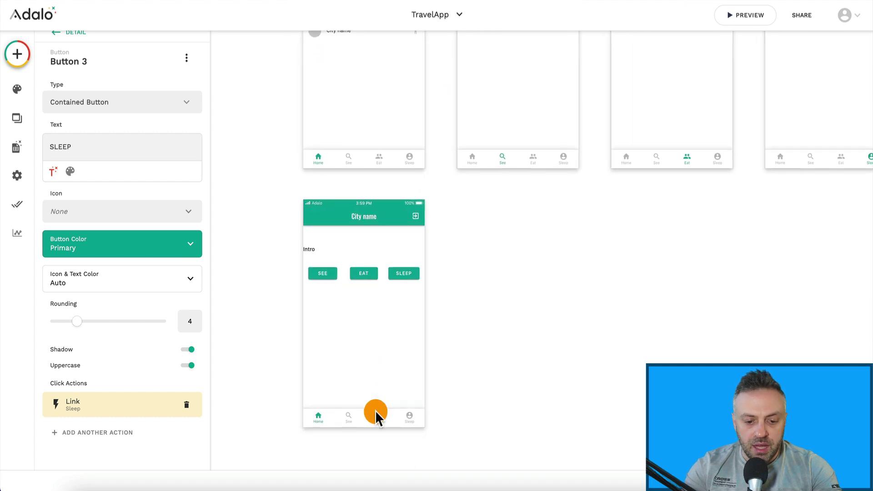
{"action": "scroll", "coordinate": [375, 410], "scroll_direction": "down", "scroll_amount": 1}
{"action": "scroll", "coordinate": [357, 270], "scroll_direction": "up", "scroll_amount": 3}
{"action": "scroll", "coordinate": [357, 271], "scroll_direction": "left", "scroll_amount": 1}
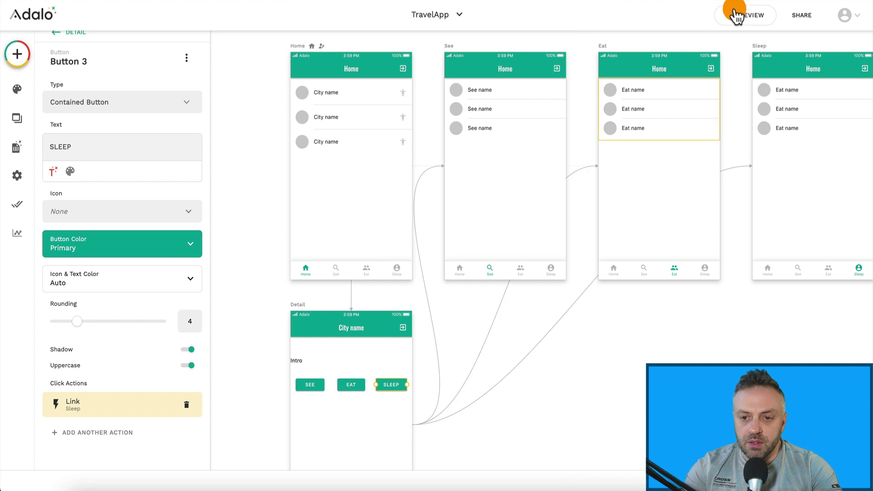
Preview the app and check Santa Monica's detail page and the list opened by its EAT button.
{"action": "left_click", "coordinate": [751, 17]}
{"action": "left_click", "coordinate": [581, 76]}
{"action": "left_click", "coordinate": [753, 14]}
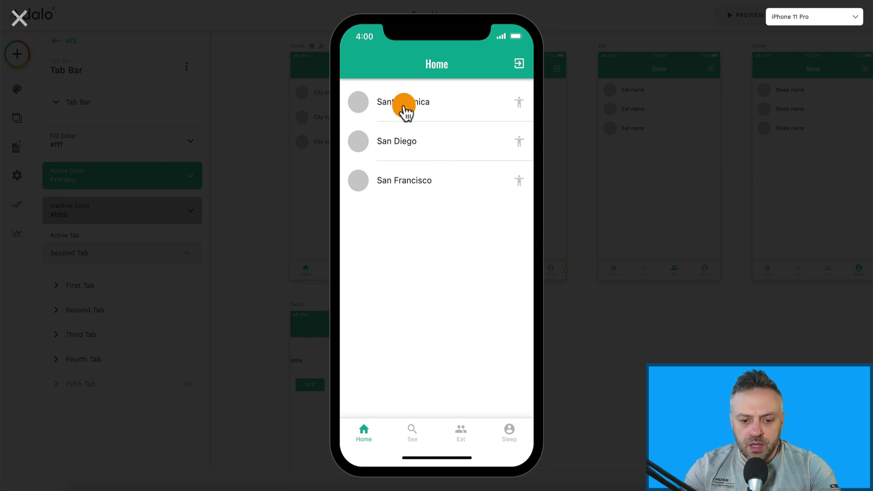
{"action": "left_click", "coordinate": [404, 108]}
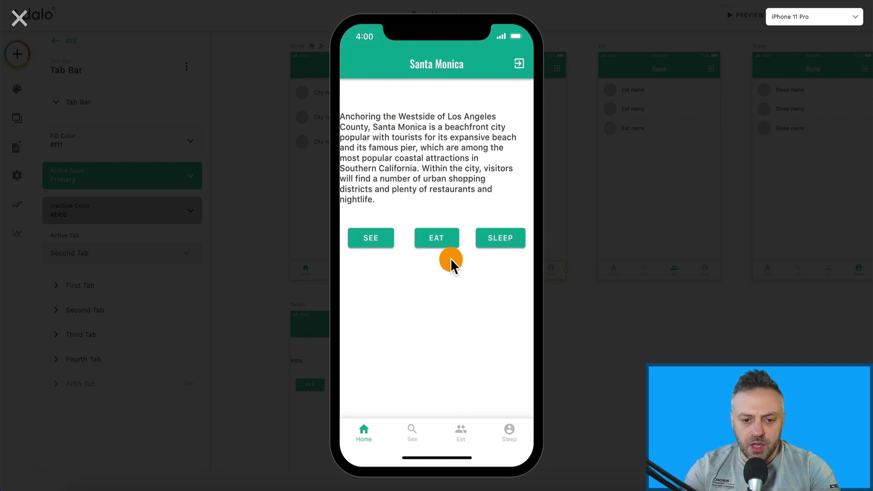
{"action": "left_click", "coordinate": [439, 242]}
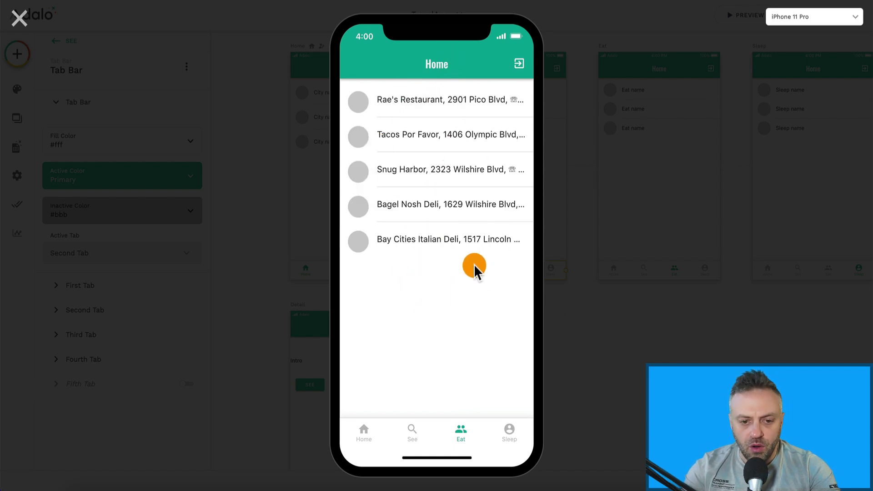
{"action": "left_click", "coordinate": [19, 18]}
Preview the app again and check San Francisco's intro and the list opened by its SLEEP button.
{"action": "left_click", "coordinate": [749, 19]}
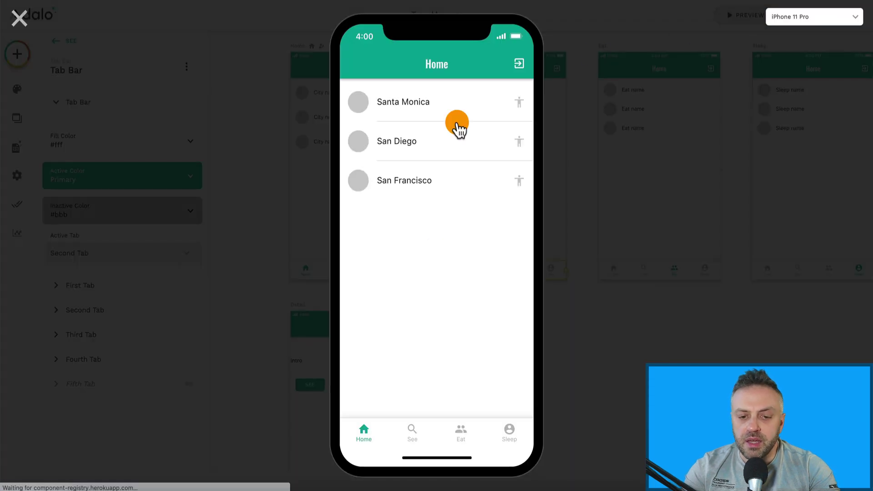
{"action": "left_click", "coordinate": [417, 184]}
{"action": "scroll", "coordinate": [466, 396], "scroll_direction": "down", "scroll_amount": 3}
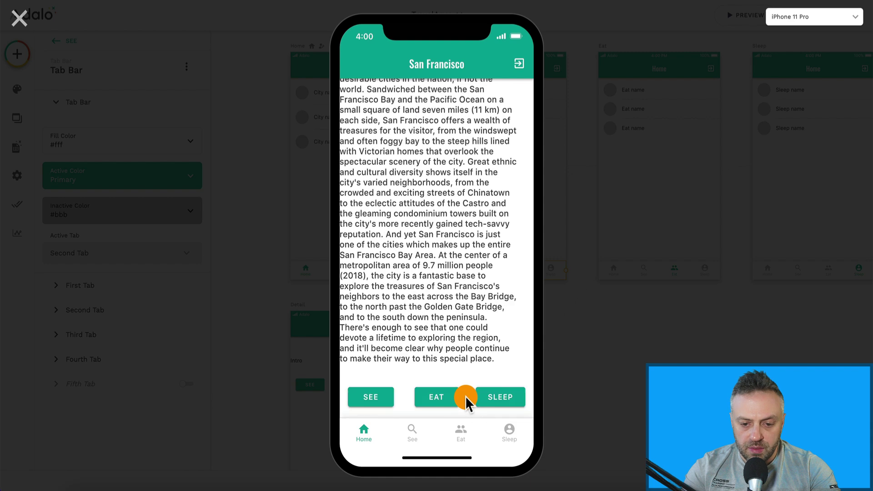
{"action": "left_click", "coordinate": [497, 396]}
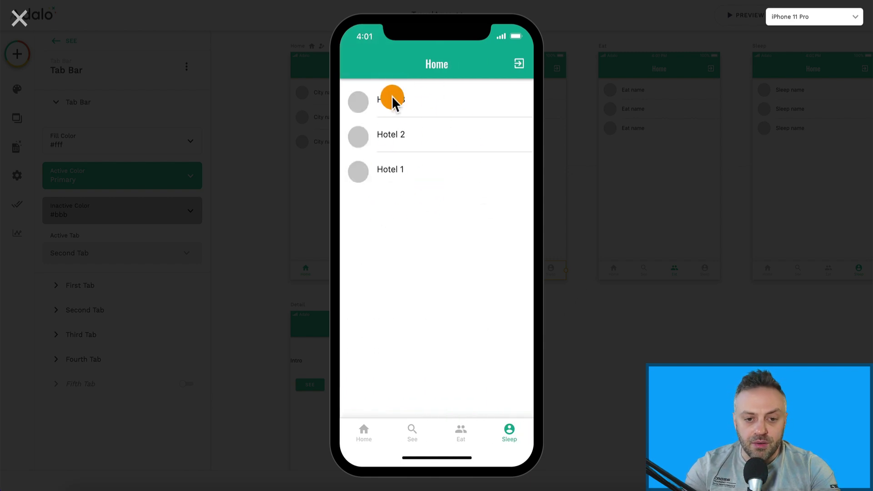
{"action": "left_click", "coordinate": [19, 18]}
Replace the Sleep screen's app bar title with the Current City's Name followed by ": Sleep".
{"action": "left_click", "coordinate": [800, 102]}
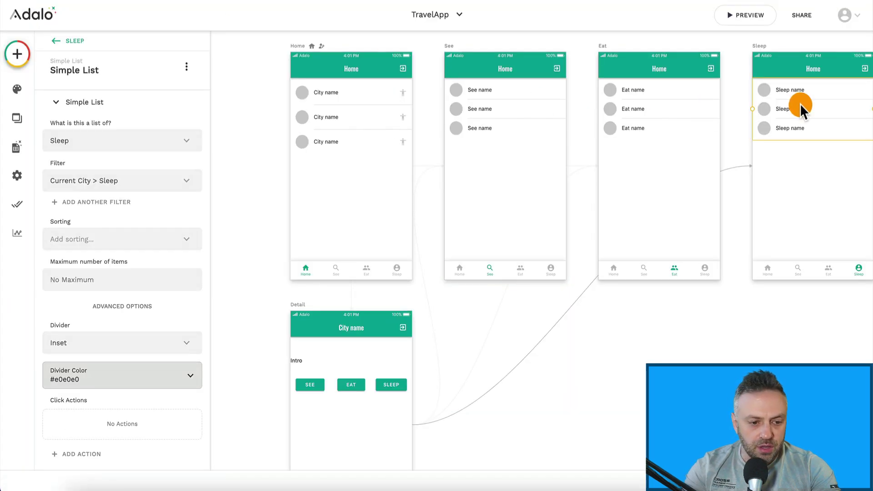
{"action": "left_click", "coordinate": [811, 69]}
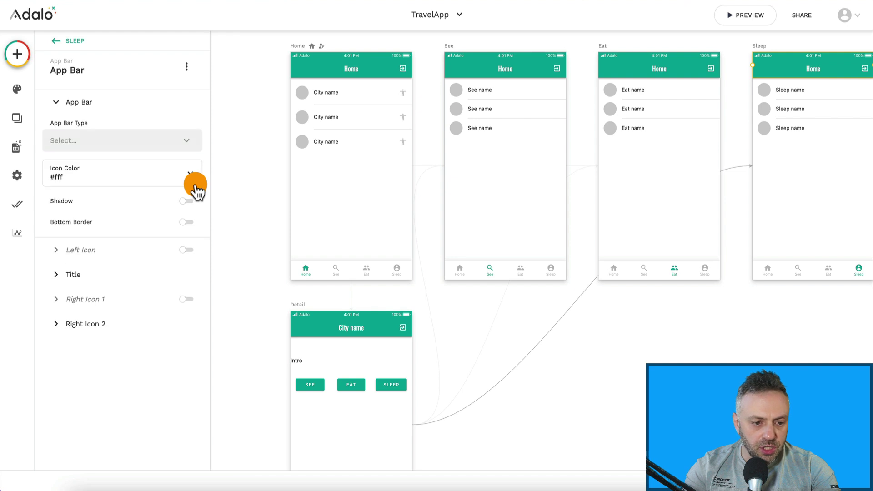
{"action": "left_click", "coordinate": [86, 274]}
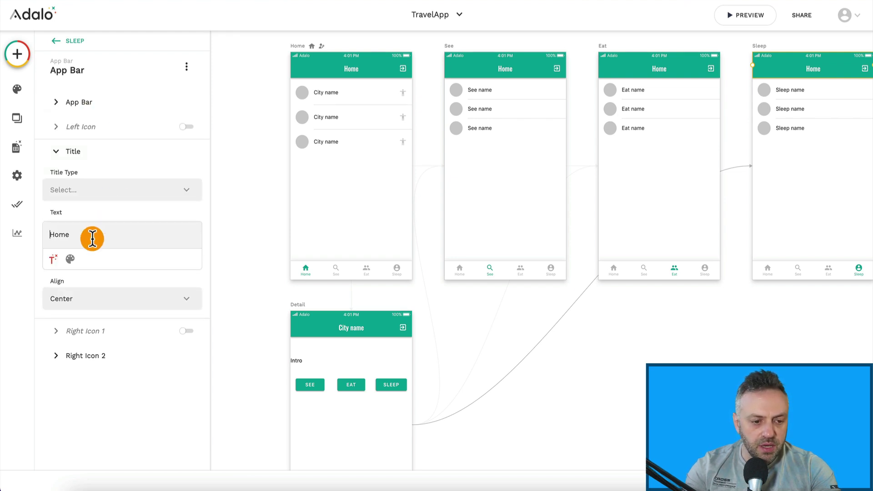
{"action": "double_click", "coordinate": [92, 238]}
{"action": "key", "text": "BackSpace"}
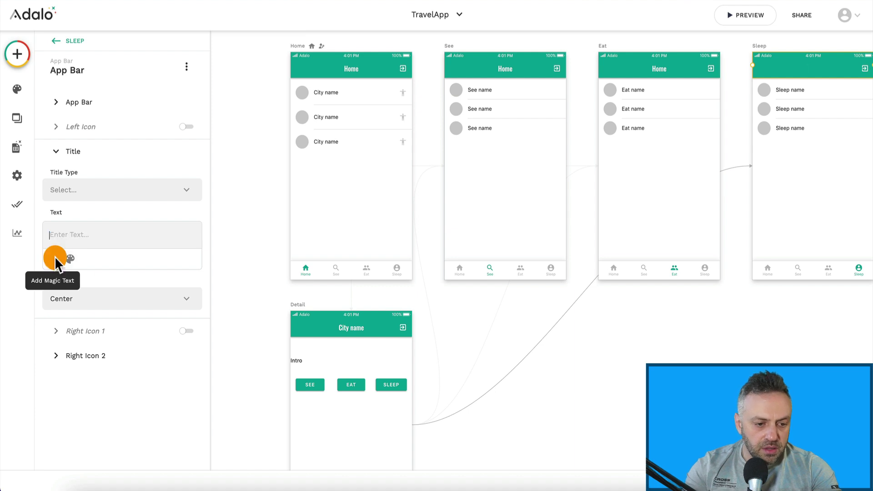
{"action": "left_click", "coordinate": [54, 258]}
{"action": "mouse_move", "coordinate": [119, 44]}
{"action": "left_click", "coordinate": [203, 43]}
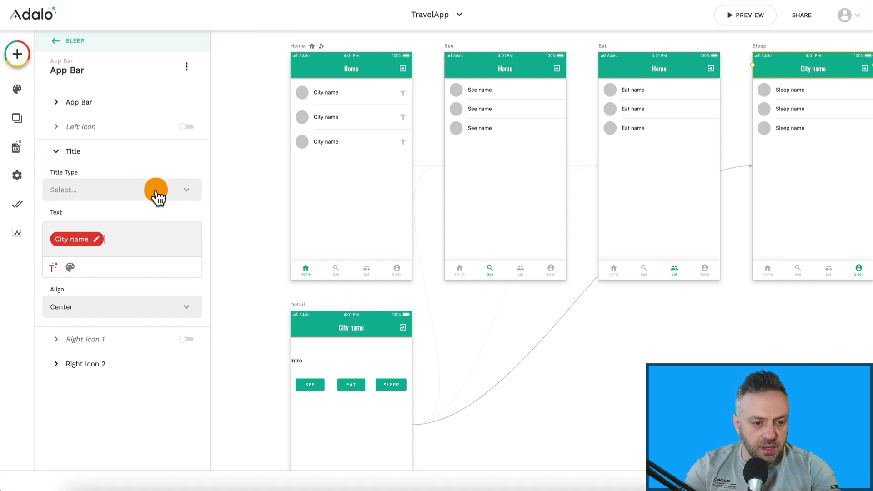
{"action": "left_click", "coordinate": [145, 229]}
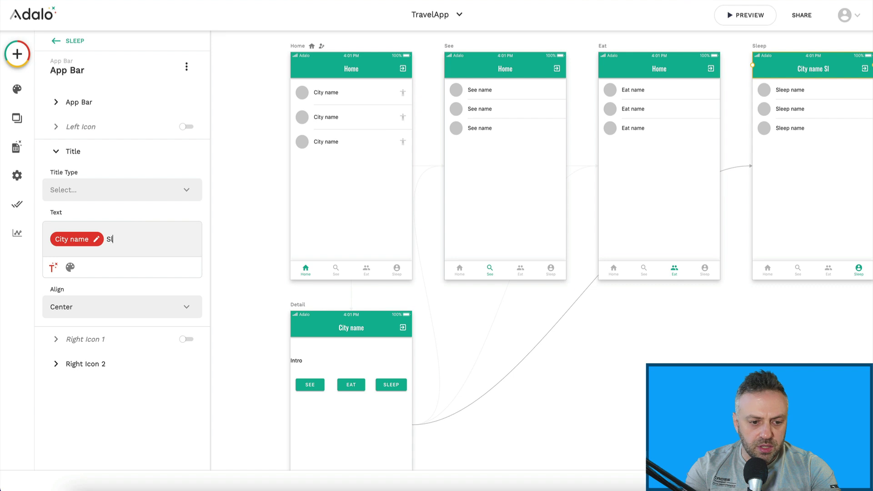
{"action": "left_click", "coordinate": [107, 239]}
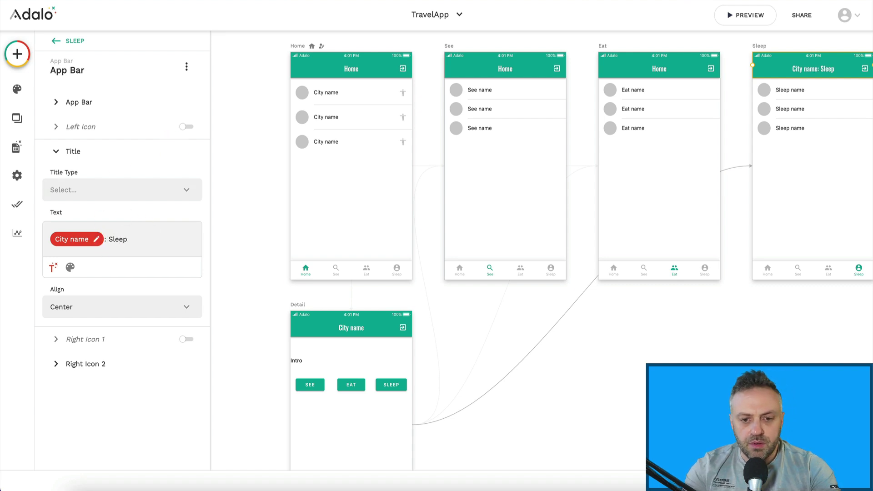
Replace the Eat screen's app bar title with the Current City's Name followed by ": Eat".
{"action": "left_click", "coordinate": [666, 70]}
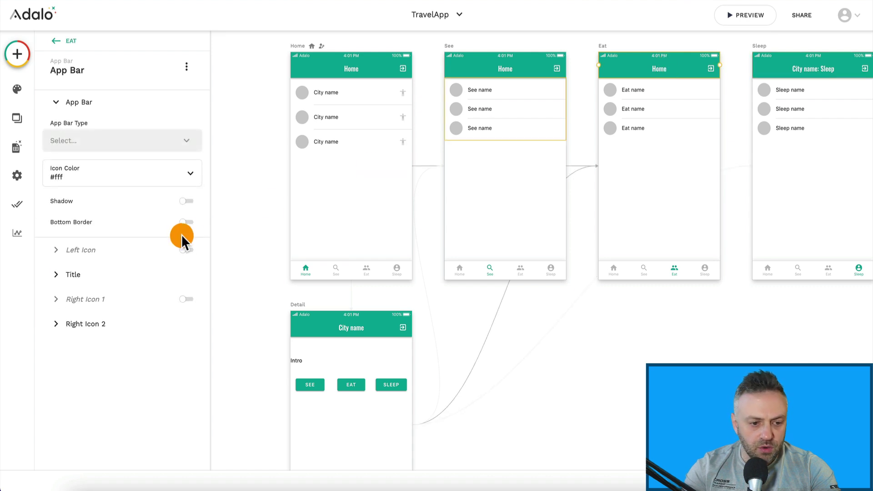
{"action": "left_click", "coordinate": [82, 275]}
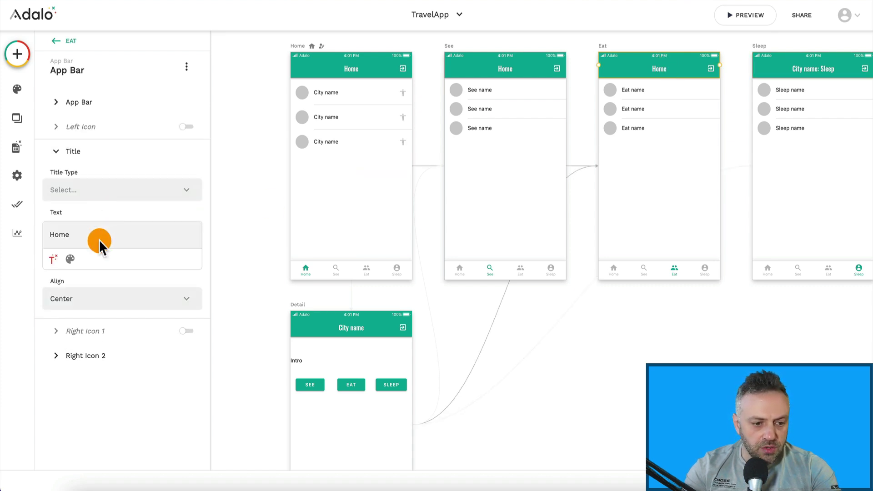
{"action": "double_click", "coordinate": [99, 239]}
{"action": "key", "text": "BackSpace"}
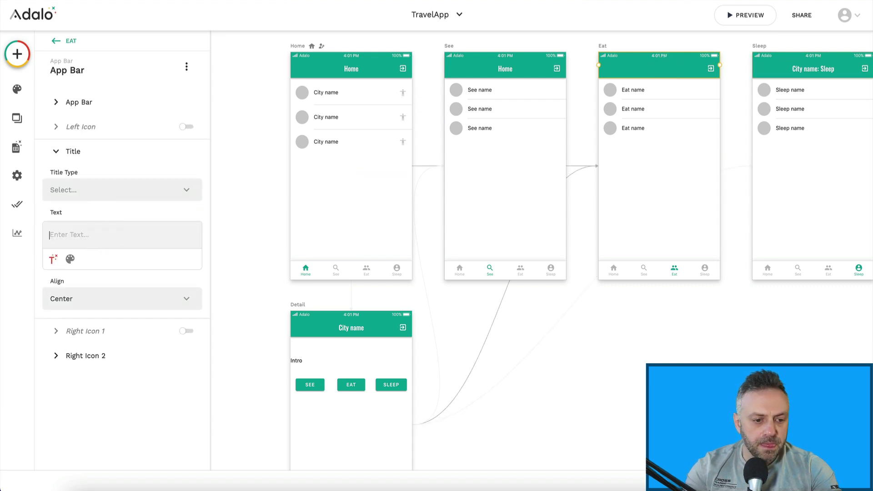
{"action": "left_click", "coordinate": [55, 261]}
{"action": "mouse_move", "coordinate": [108, 43]}
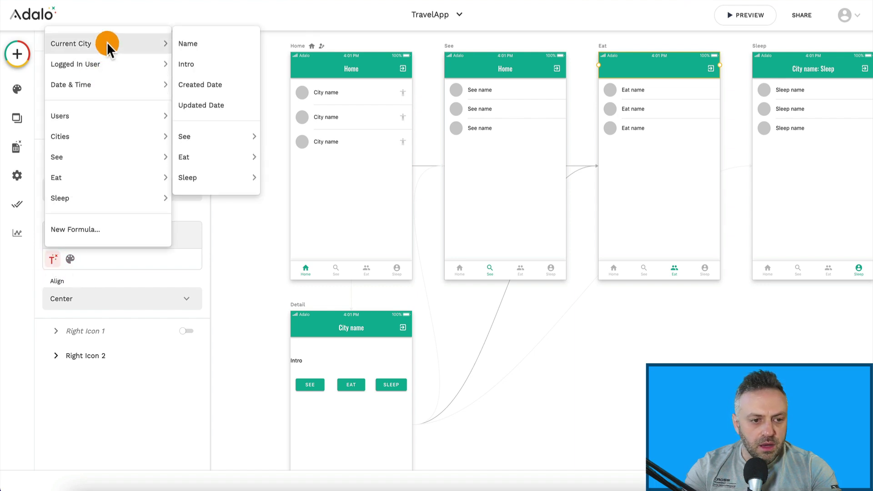
{"action": "left_click", "coordinate": [221, 45]}
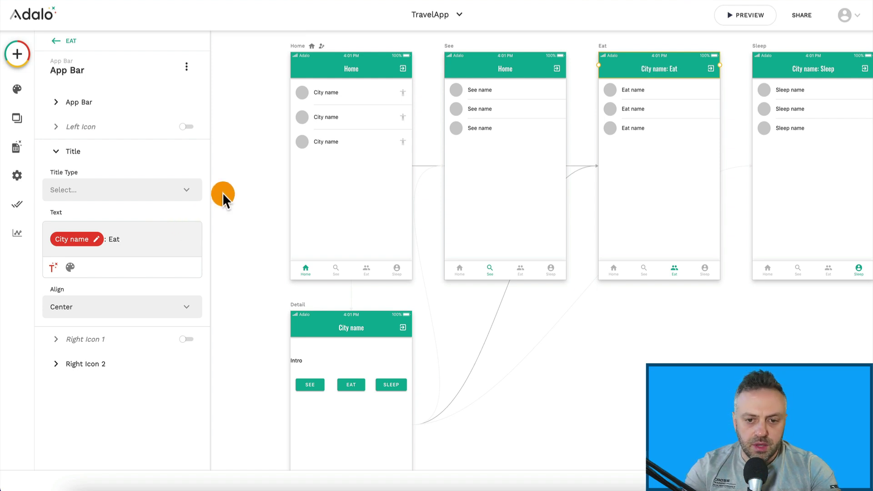
Replace the See screen's app bar title with the Current City's Name followed by ": See".
{"action": "left_click", "coordinate": [502, 69]}
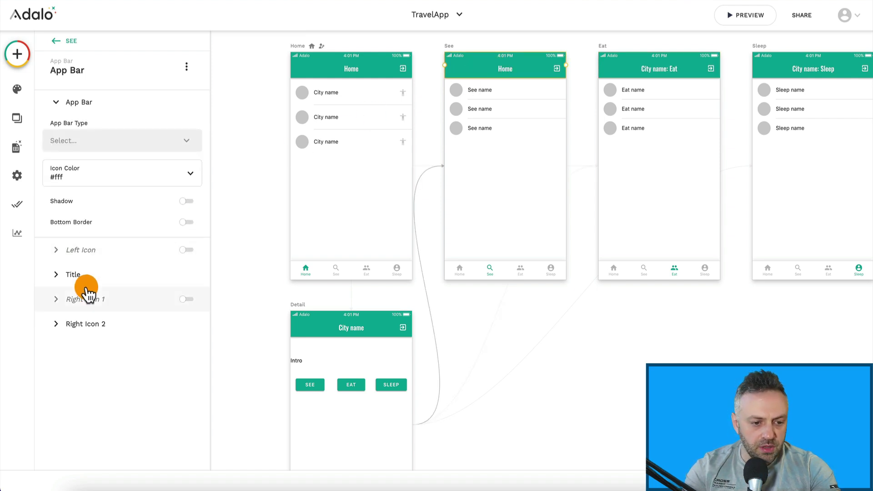
{"action": "left_click", "coordinate": [97, 274]}
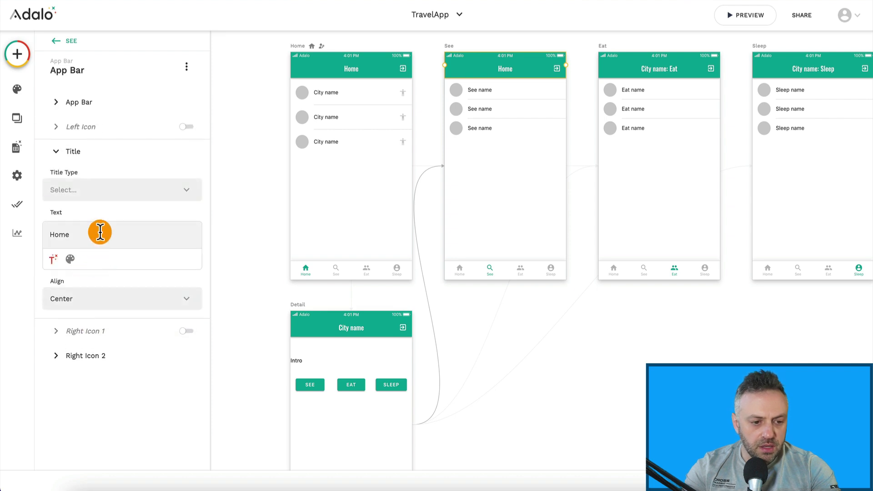
{"action": "key", "text": "BackSpace"}
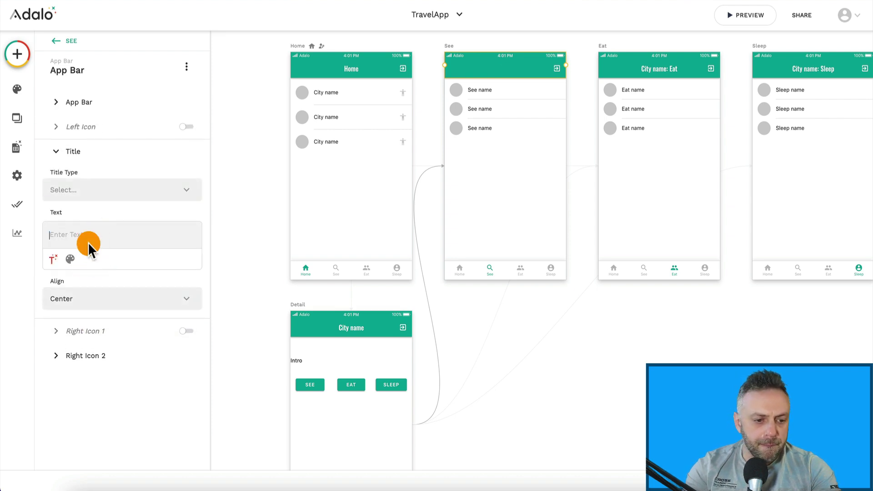
{"action": "left_click", "coordinate": [53, 259]}
{"action": "mouse_move", "coordinate": [121, 47]}
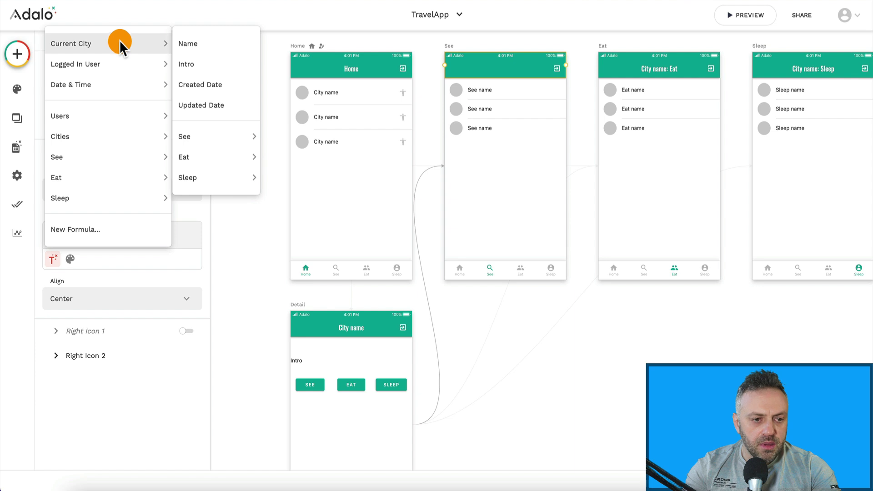
{"action": "left_click", "coordinate": [195, 43]}
{"action": "type", "text": ":"}
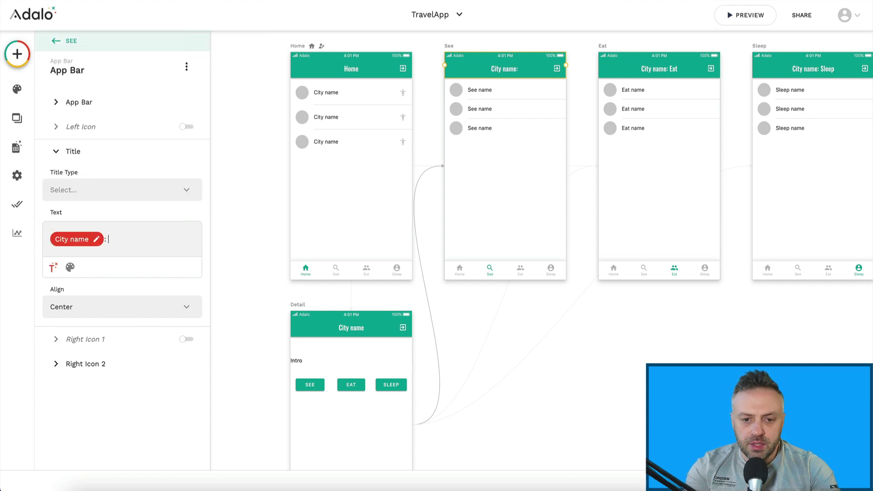
{"action": "type", "text": " See"}
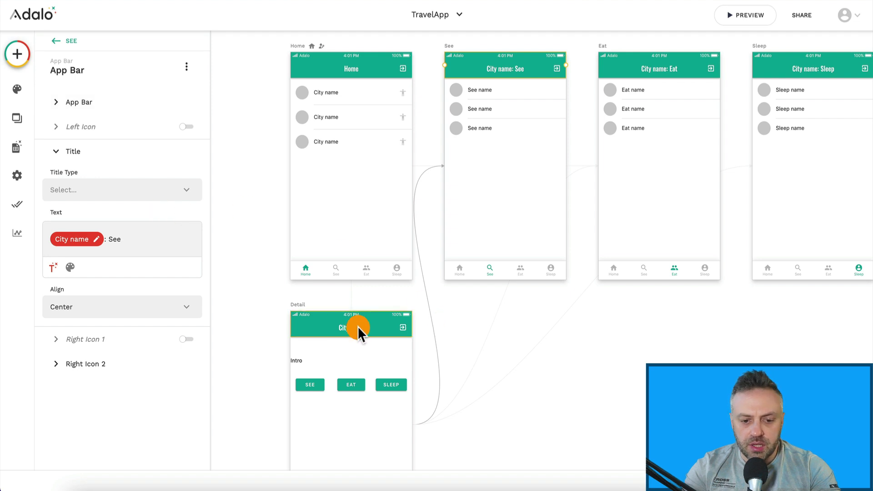
Add a click action to the Sleep screen's list that links to a website, using the Current Sleep's URL as the address.
{"action": "left_click", "coordinate": [804, 100]}
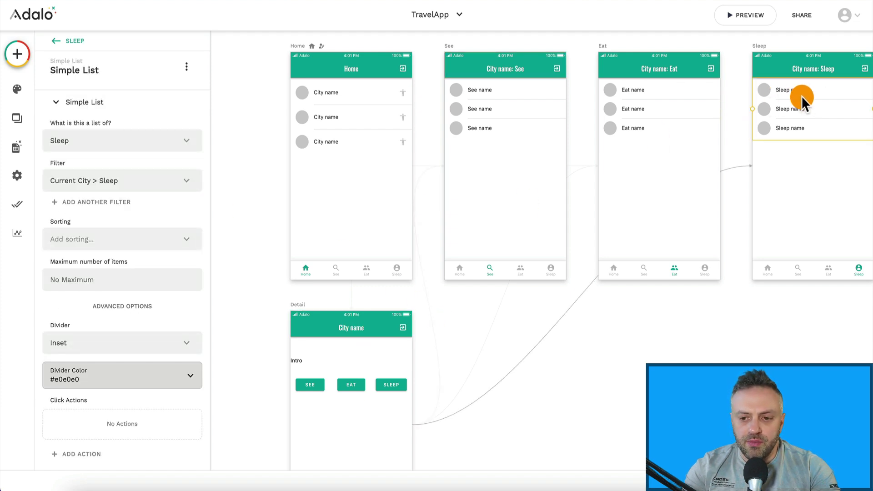
{"action": "scroll", "coordinate": [97, 298], "scroll_direction": "down", "scroll_amount": 4}
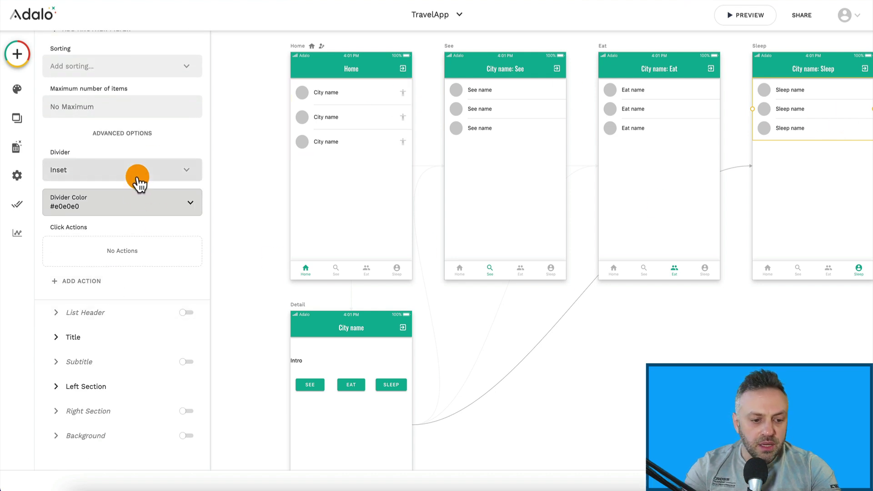
{"action": "scroll", "coordinate": [138, 179], "scroll_direction": "up", "scroll_amount": 4}
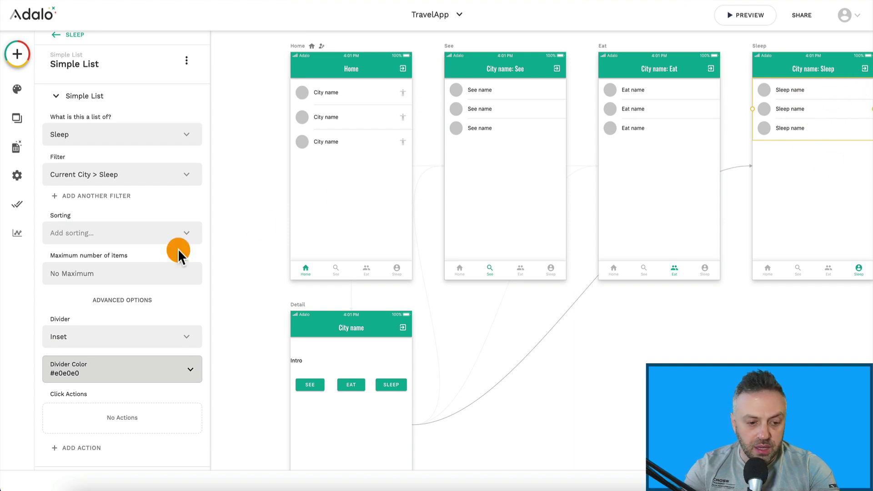
{"action": "scroll", "coordinate": [117, 287], "scroll_direction": "down", "scroll_amount": 3}
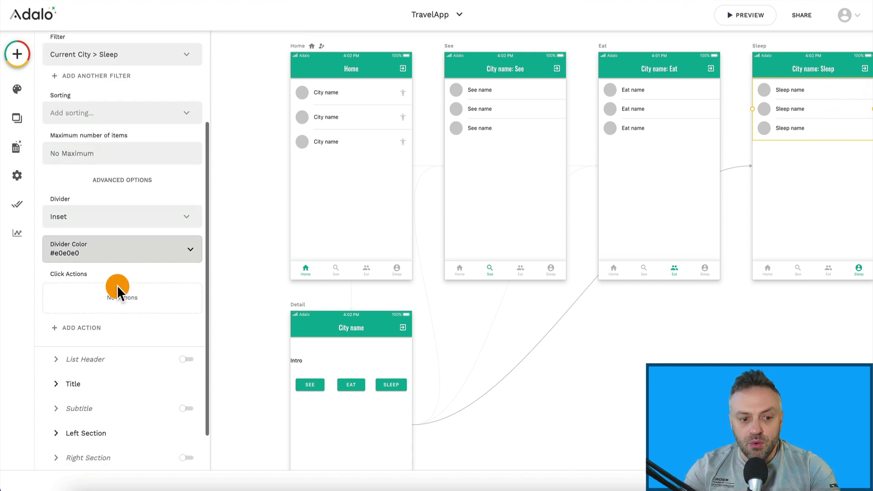
{"action": "left_click", "coordinate": [89, 327]}
{"action": "mouse_move", "coordinate": [124, 142]}
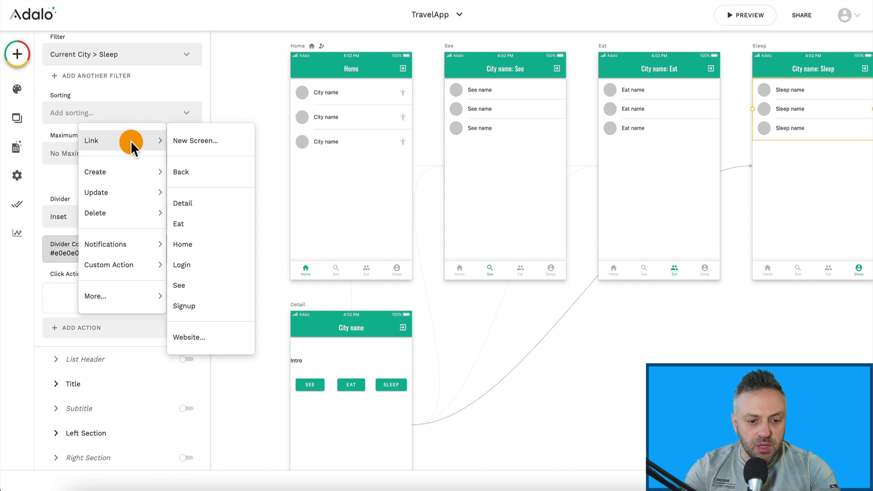
{"action": "left_click", "coordinate": [197, 338]}
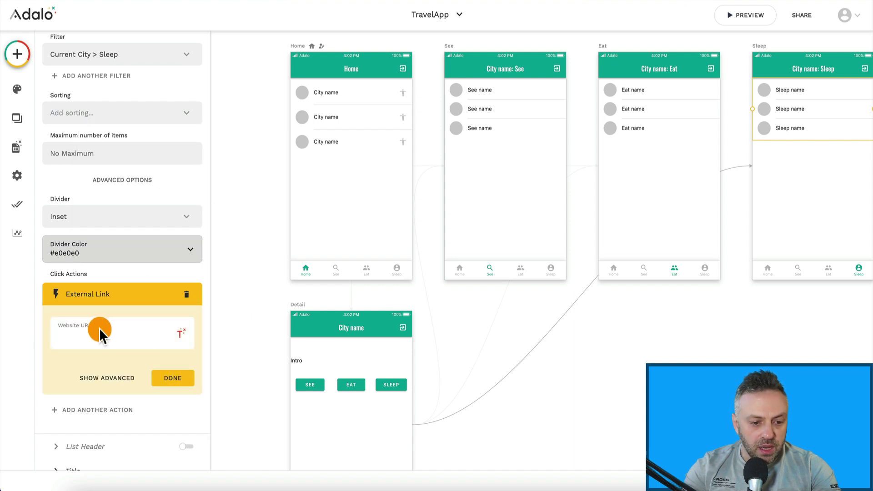
{"action": "left_click", "coordinate": [183, 331]}
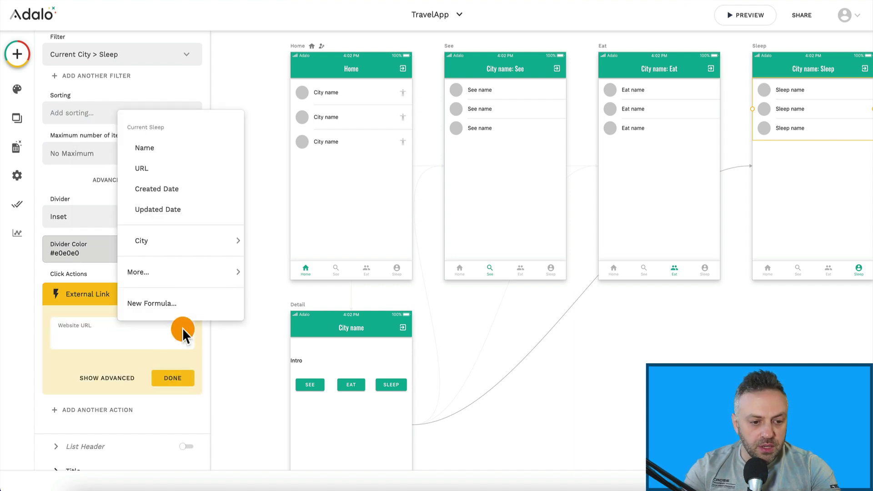
{"action": "left_click", "coordinate": [169, 170]}
{"action": "left_click", "coordinate": [179, 387]}
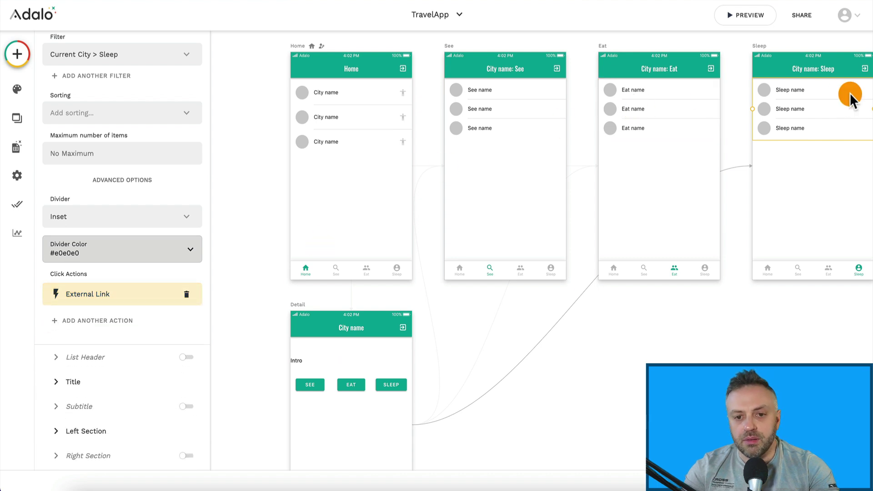
Preview the app, go to San Diego's Sleep list and test the external link of its first entry.
{"action": "left_click", "coordinate": [764, 15]}
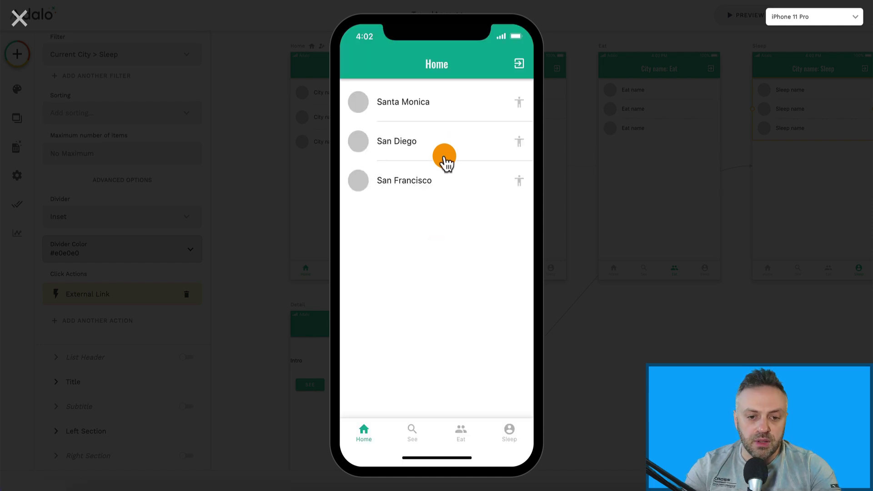
{"action": "left_click", "coordinate": [399, 152]}
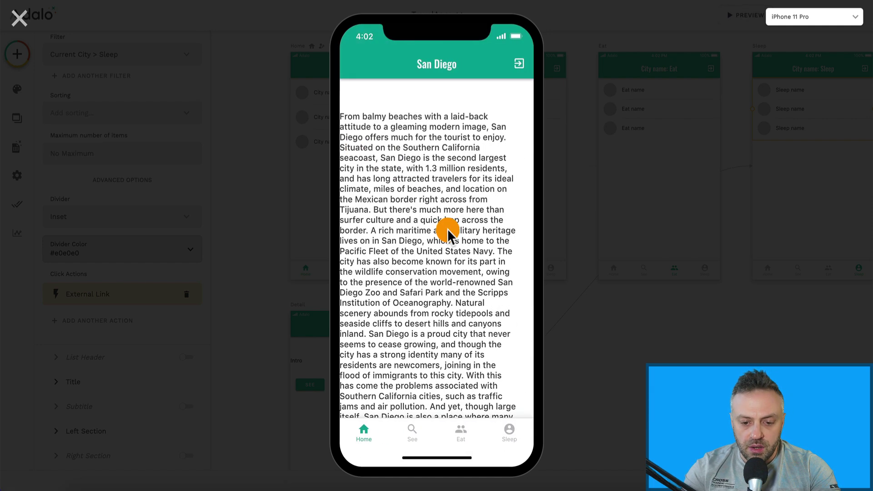
{"action": "scroll", "coordinate": [453, 257], "scroll_direction": "down", "scroll_amount": 5}
{"action": "left_click", "coordinate": [513, 401]}
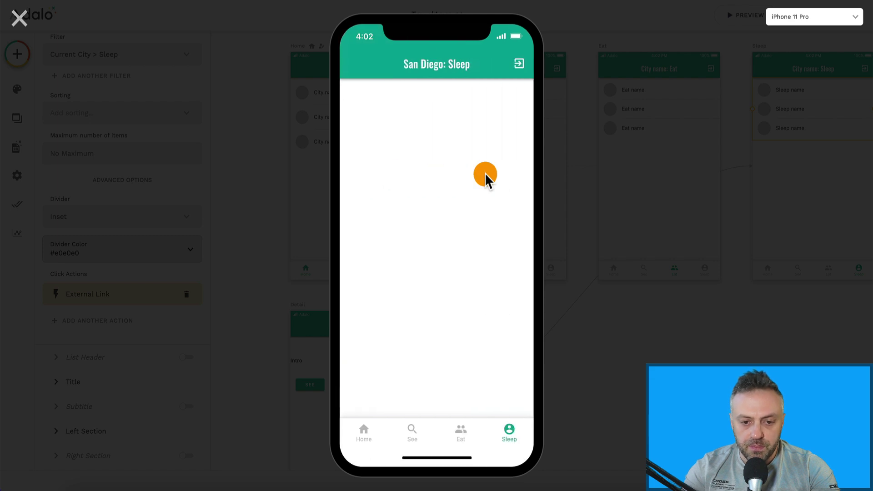
{"action": "left_click", "coordinate": [389, 100]}
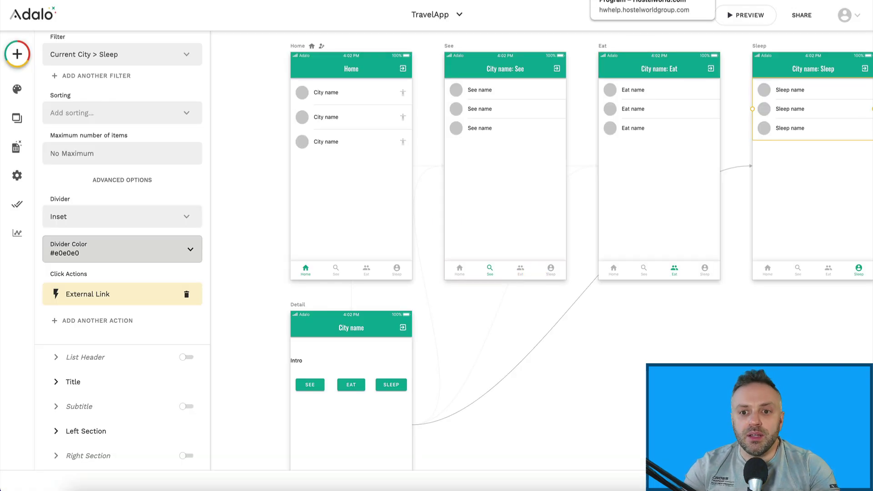
Look over the Hostelworld and Booking.com affiliate program pages in the browser and search Google for "hotels affiliate program".
{"action": "key", "text": "ctrl+Tab"}
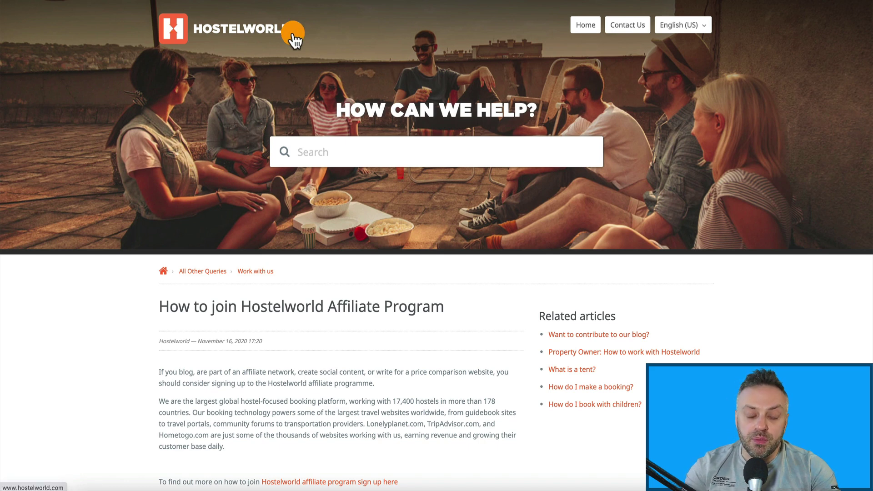
{"action": "left_click", "coordinate": [359, 16]}
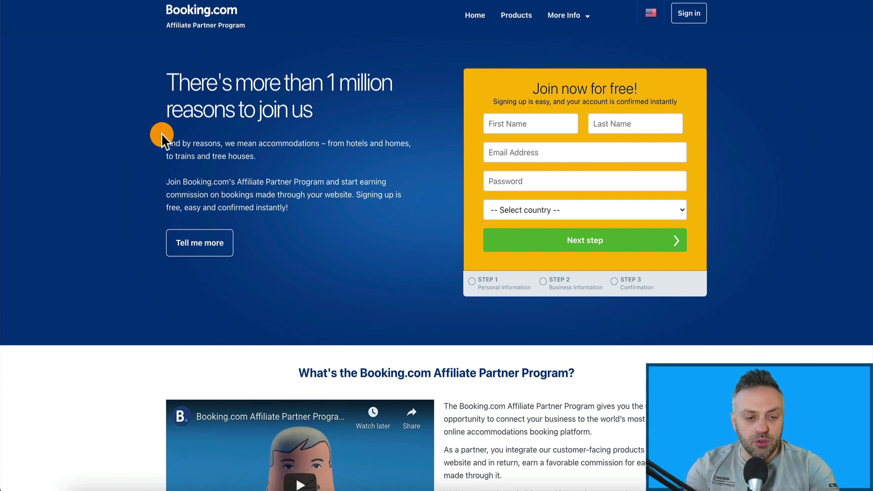
{"action": "key", "text": "ctrl+l"}
{"action": "type", "text": "hotels affi"}
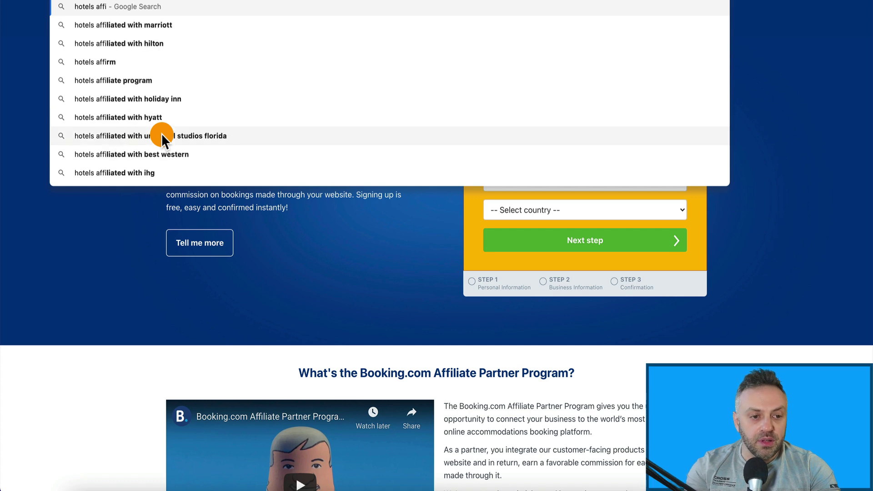
{"action": "key", "text": "Down"}
{"action": "key", "text": "Down"}
{"action": "key", "text": "Down"}
{"action": "key", "text": "Down"}
{"action": "key", "text": "Return"}
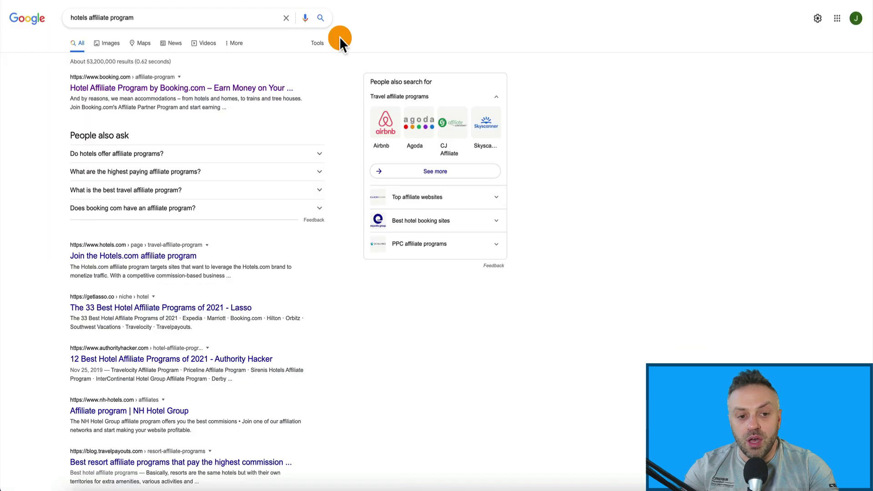
Search Google for "airbnb affiliate program".
{"action": "left_click", "coordinate": [170, 16]}
{"action": "key", "text": "ctrl+a"}
{"action": "type", "text": "airbnb aff"}
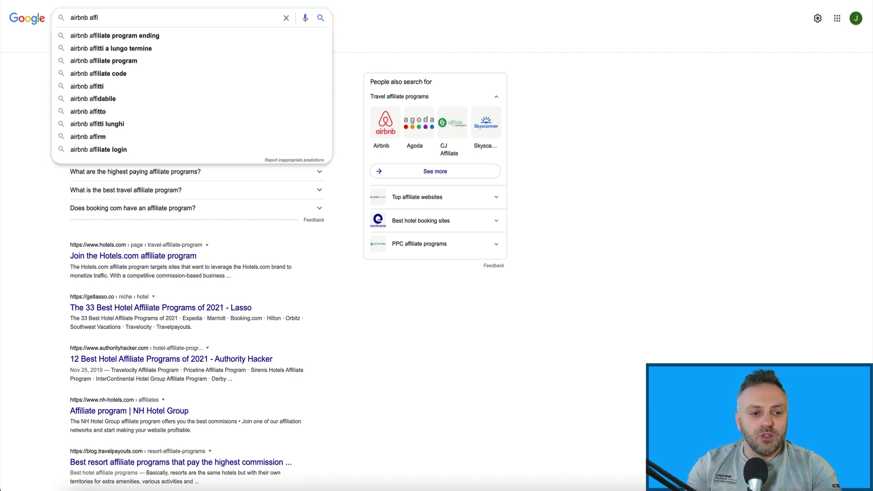
{"action": "key", "text": "Down"}
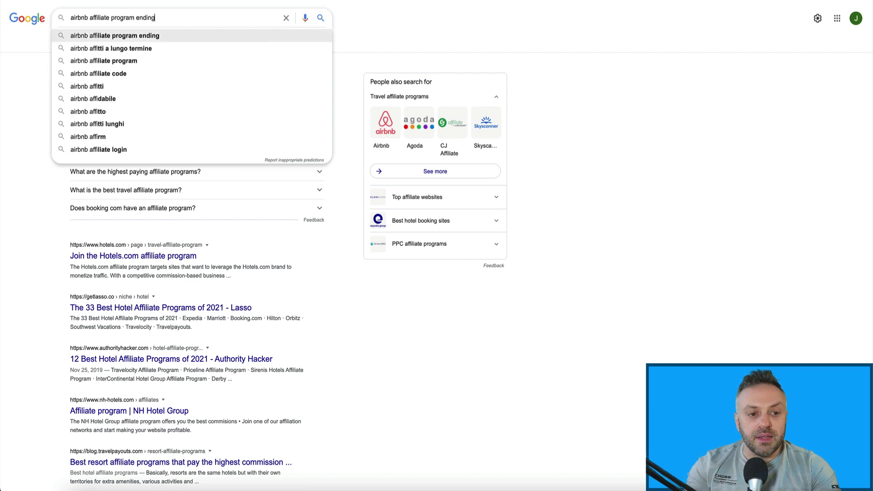
{"action": "key", "text": "BackSpace"}
{"action": "key", "text": "BackSpace"}
{"action": "key", "text": "BackSpace"}
{"action": "key", "text": "BackSpace"}
{"action": "key", "text": "BackSpace"}
{"action": "key", "text": "BackSpace"}
{"action": "key", "text": "BackSpace"}
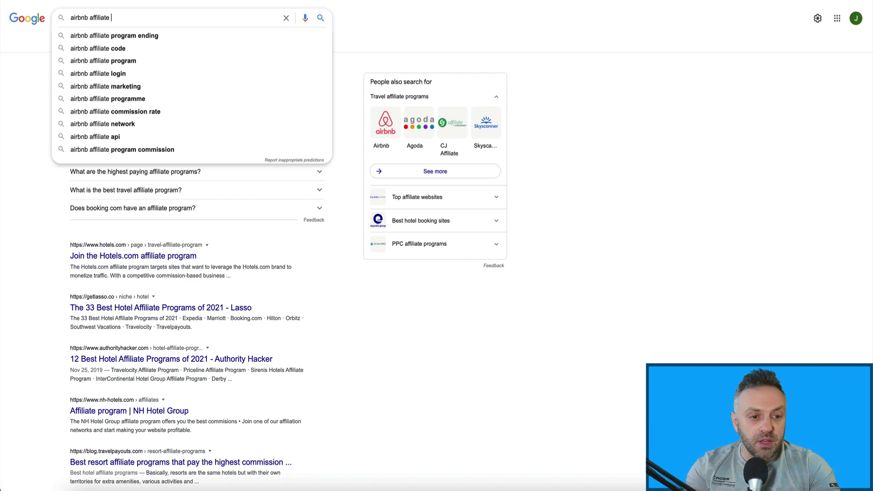
{"action": "type", "text": "program"}
{"action": "key", "text": "Return"}
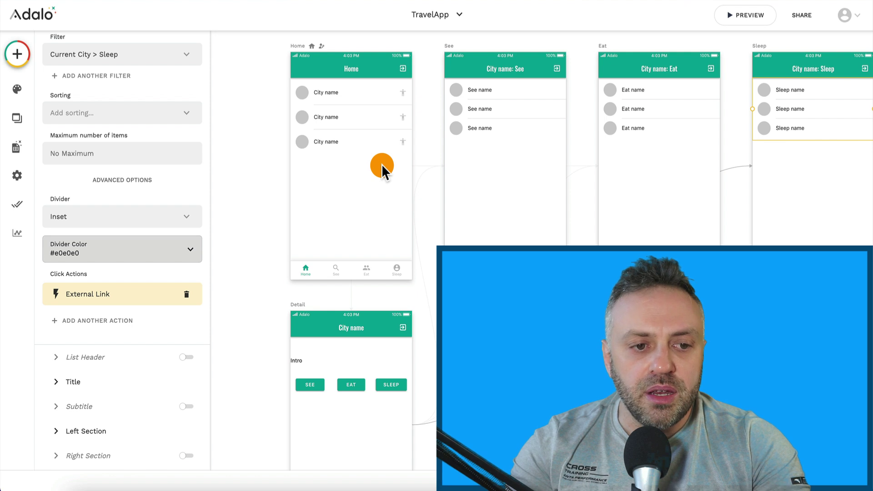
Change the app's primary branding color to the red #ec3f14.
{"action": "left_click", "coordinate": [355, 70]}
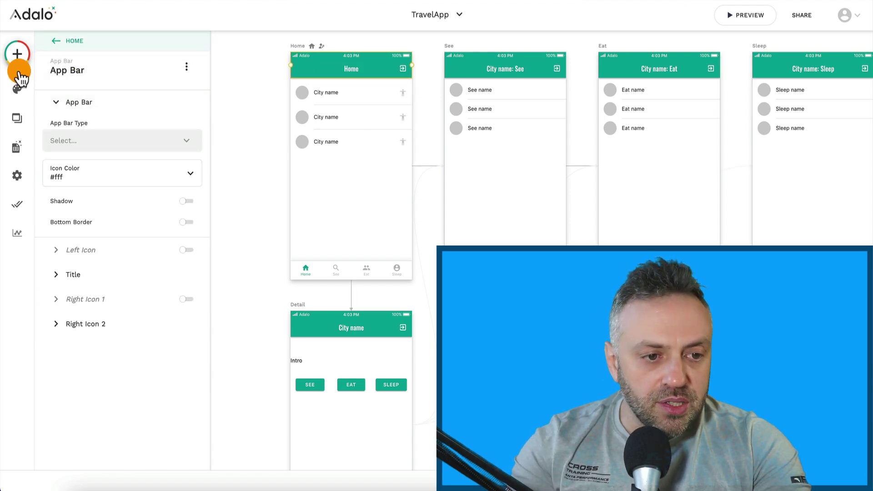
{"action": "left_click", "coordinate": [20, 95]}
{"action": "left_click", "coordinate": [104, 83]}
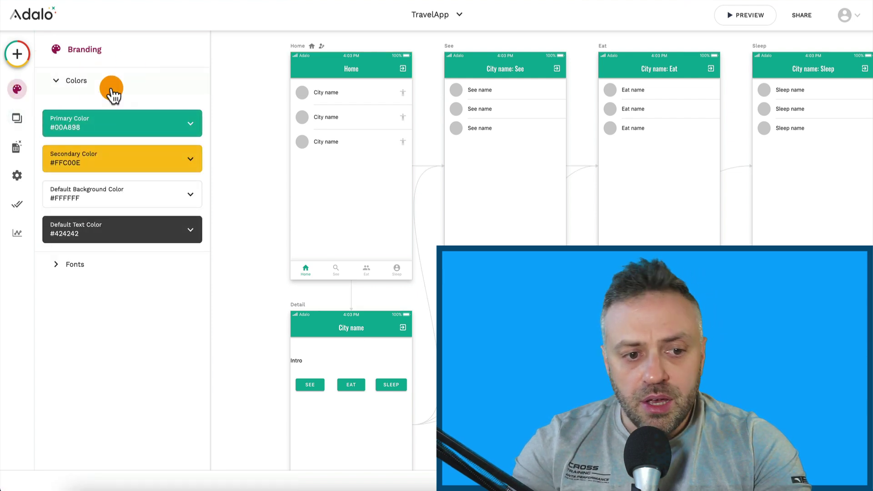
{"action": "left_click", "coordinate": [129, 131]}
{"action": "left_click_drag", "start_coordinate": [162, 189], "coordinate": [103, 222]}
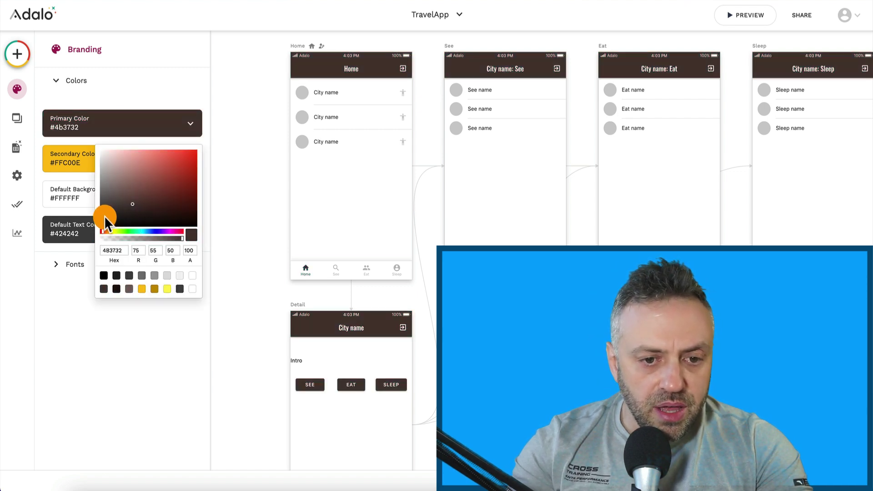
{"action": "left_click", "coordinate": [189, 155]}
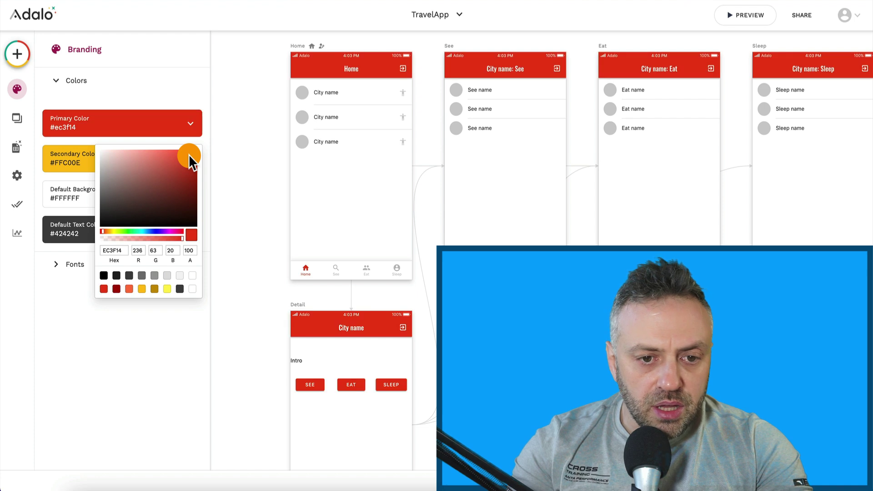
Enter "California in Your Pocket" as the app name in the app settings.
{"action": "left_click", "coordinate": [178, 94]}
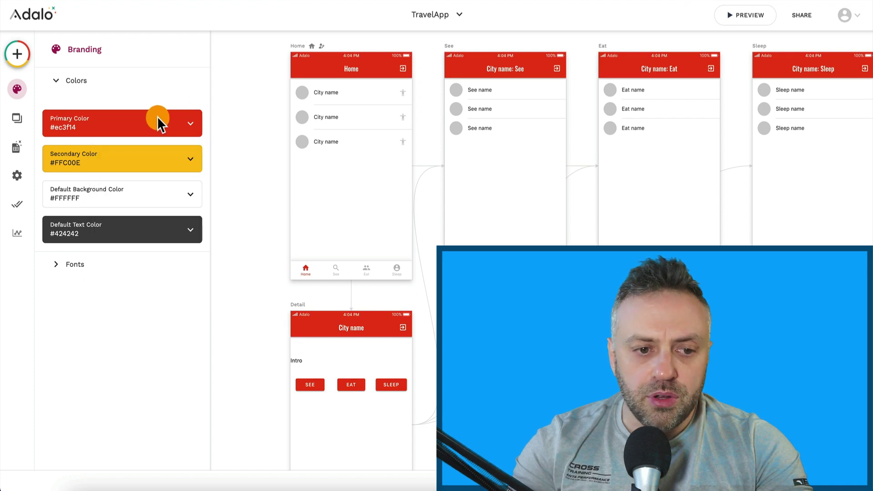
{"action": "left_click", "coordinate": [15, 180]}
{"action": "double_click", "coordinate": [112, 127]}
{"action": "type", "text": "California T"}
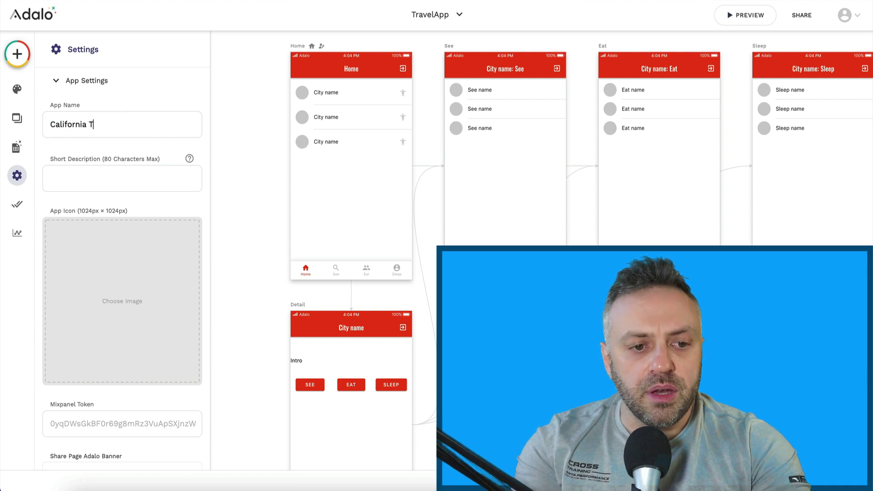
{"action": "type", "text": "ra"}
{"action": "key", "text": "ctrl+a"}
{"action": "type", "text": "Califor"}
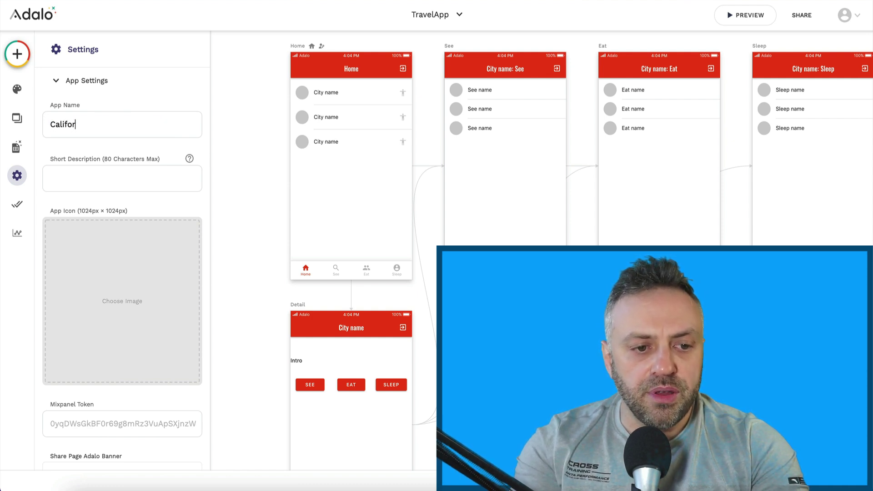
{"action": "type", "text": "nia in Your Pocket"}
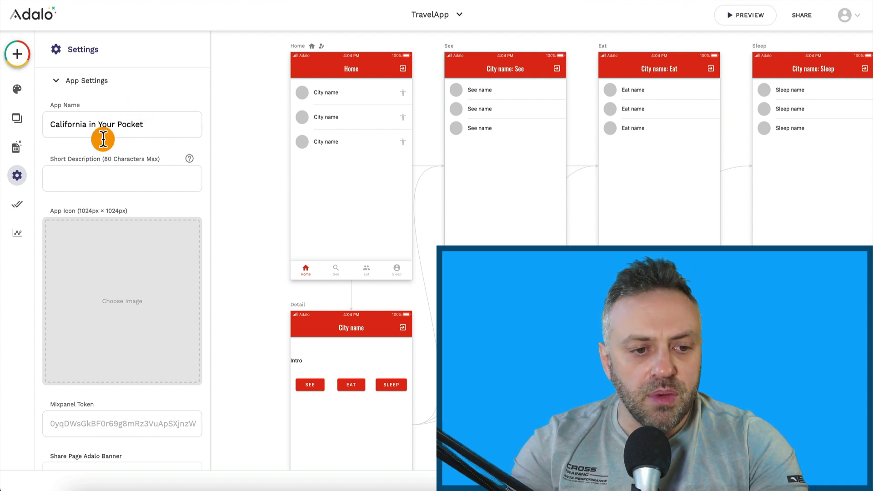
{"action": "scroll", "coordinate": [128, 164], "scroll_direction": "down", "scroll_amount": 4}
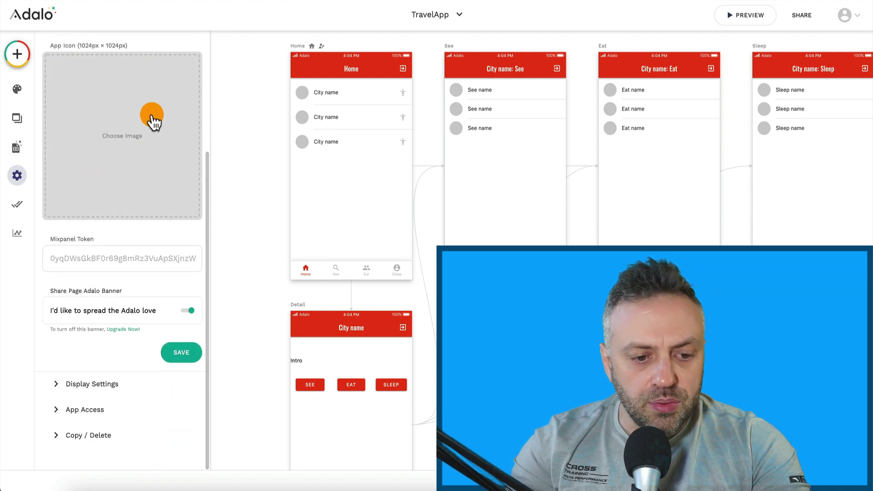
Open the app's share page, and in a new browser tab search Google for "california travel forums" and look over the results.
{"action": "left_click", "coordinate": [806, 14]}
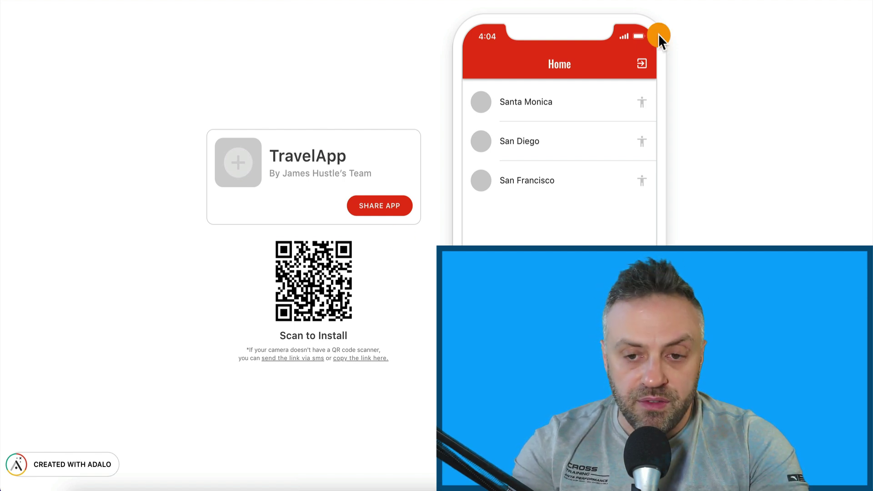
{"action": "key", "text": "super+t"}
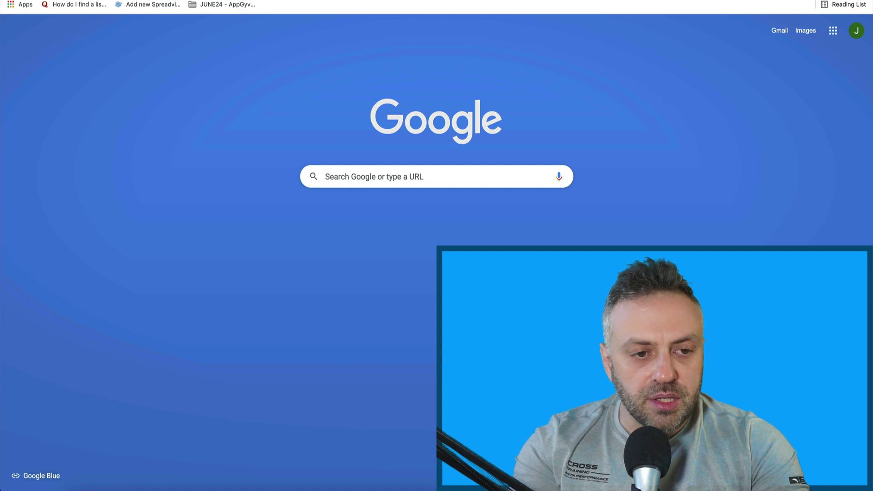
{"action": "type", "text": "california travel foru"}
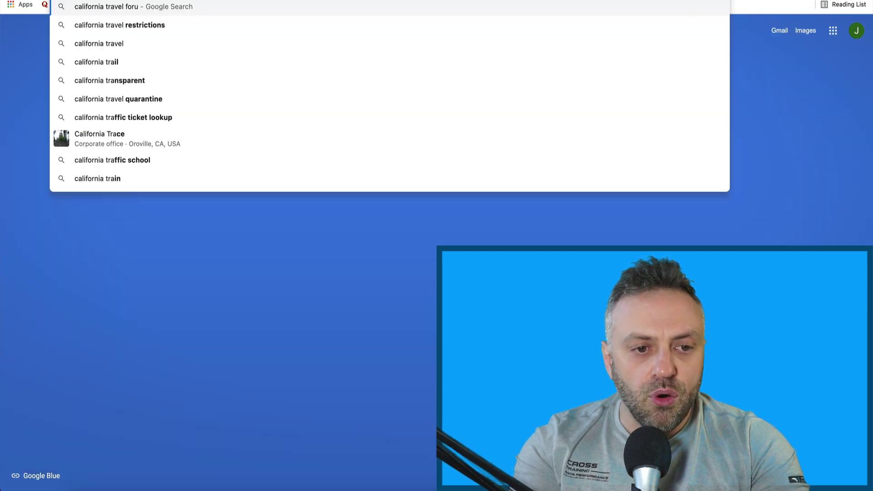
{"action": "key", "text": "Return"}
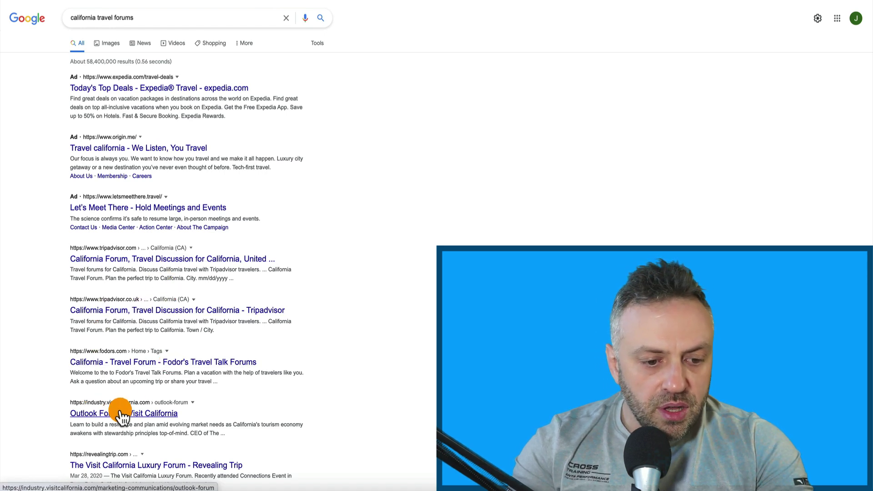
{"action": "scroll", "coordinate": [168, 415], "scroll_direction": "down", "scroll_amount": 3}
{"action": "scroll", "coordinate": [168, 409], "scroll_direction": "down", "scroll_amount": 1}
{"action": "scroll", "coordinate": [168, 408], "scroll_direction": "up", "scroll_amount": 4}
{"action": "scroll", "coordinate": [168, 414], "scroll_direction": "up", "scroll_amount": 2}
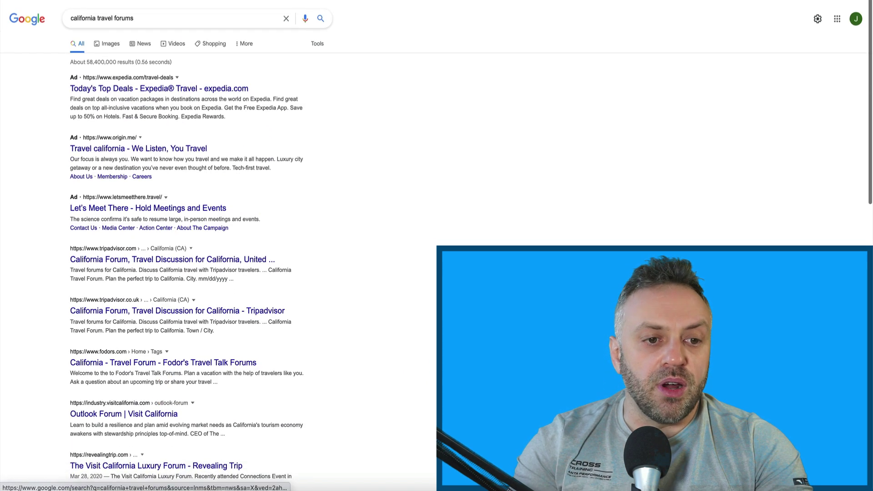
Refine the Google search to "northern california travel forums" and to "southern california travel forums".
{"action": "left_click", "coordinate": [70, 17]}
{"action": "type", "text": "northern"}
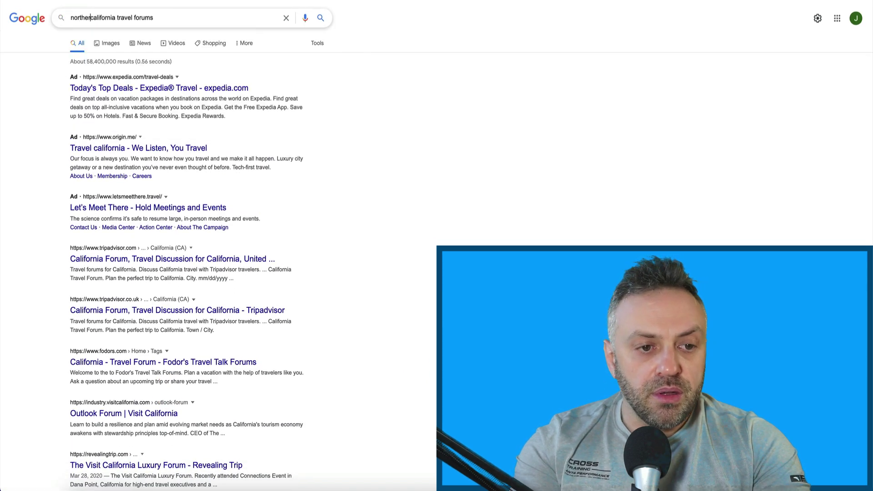
{"action": "key", "text": "Return"}
{"action": "double_click", "coordinate": [82, 18]}
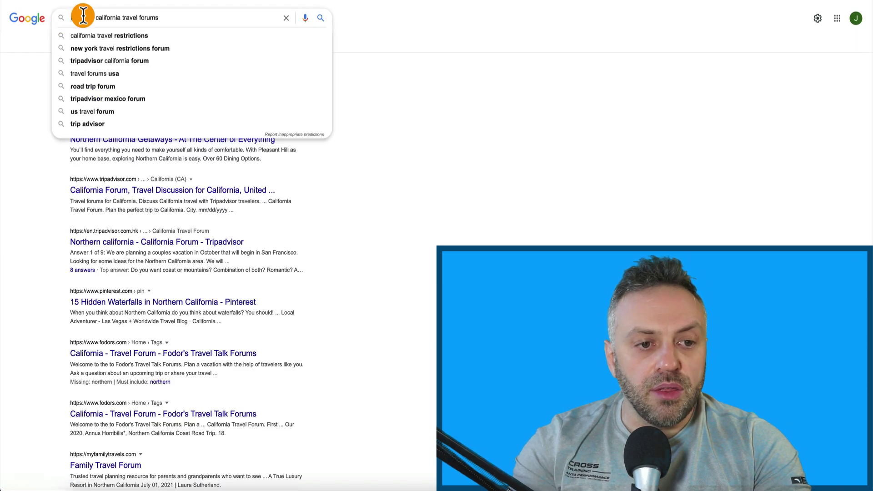
{"action": "type", "text": "southe"}
{"action": "type", "text": "rn"}
{"action": "key", "text": "Return"}
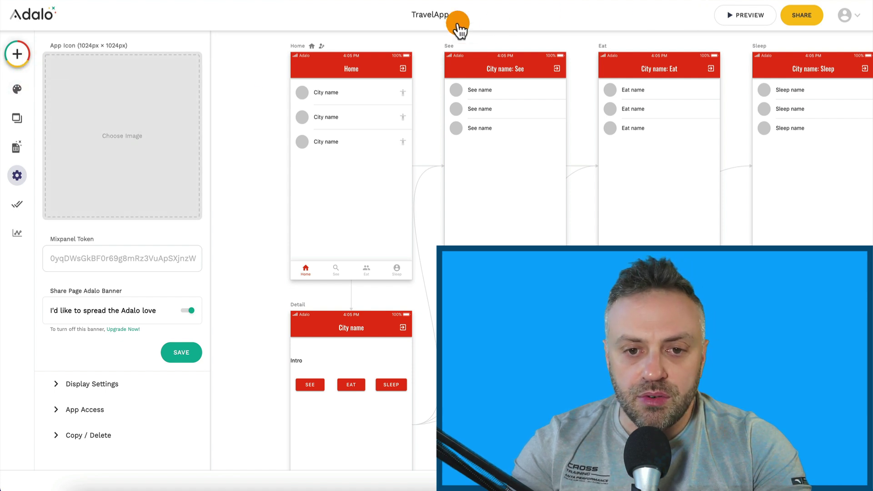
Switch back to Adalo and enter "California Travel" as the app name in the app settings.
{"action": "scroll", "coordinate": [70, 339], "scroll_direction": "up", "scroll_amount": 5}
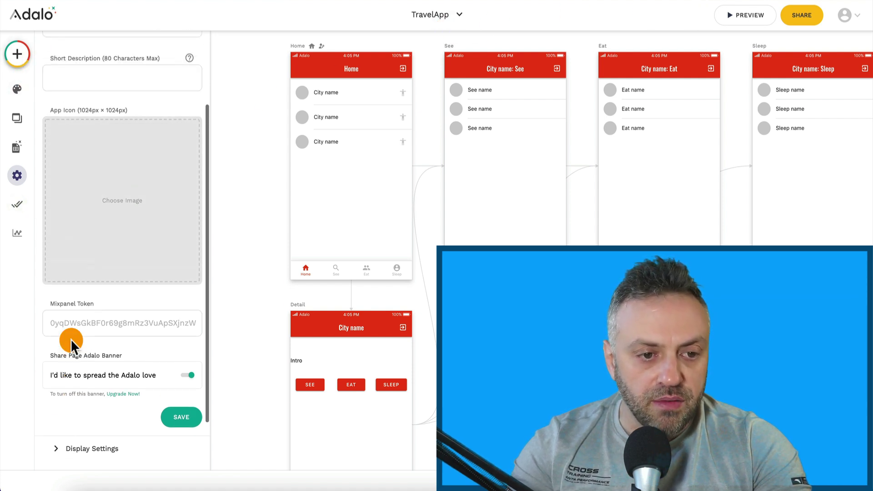
{"action": "left_click", "coordinate": [13, 89]}
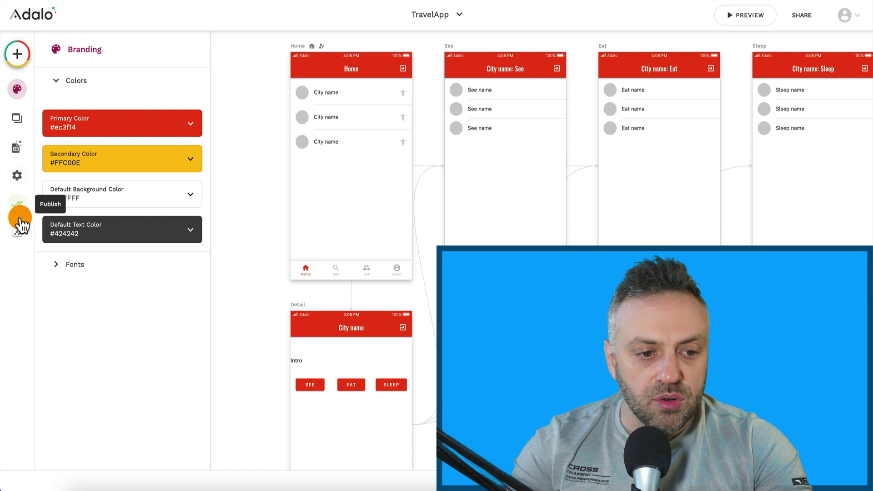
{"action": "left_click", "coordinate": [25, 178]}
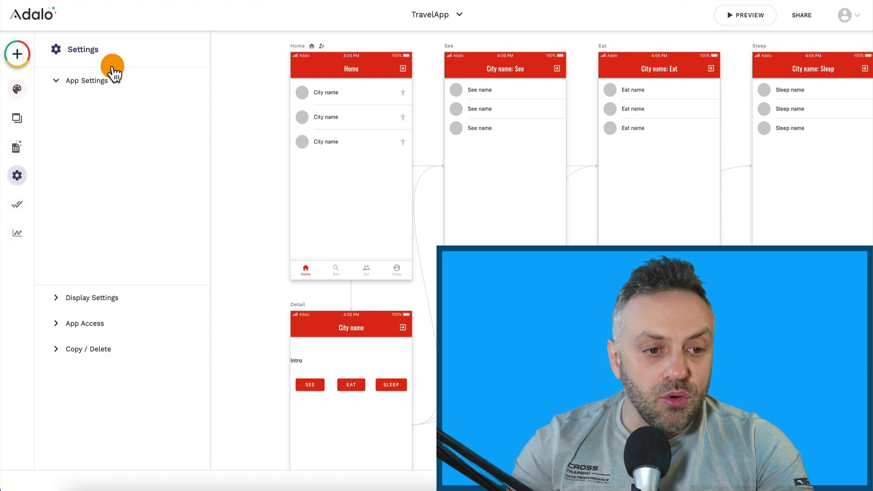
{"action": "left_click", "coordinate": [105, 80]}
{"action": "left_click", "coordinate": [104, 125]}
{"action": "key", "text": "super+a"}
{"action": "type", "text": "C"}
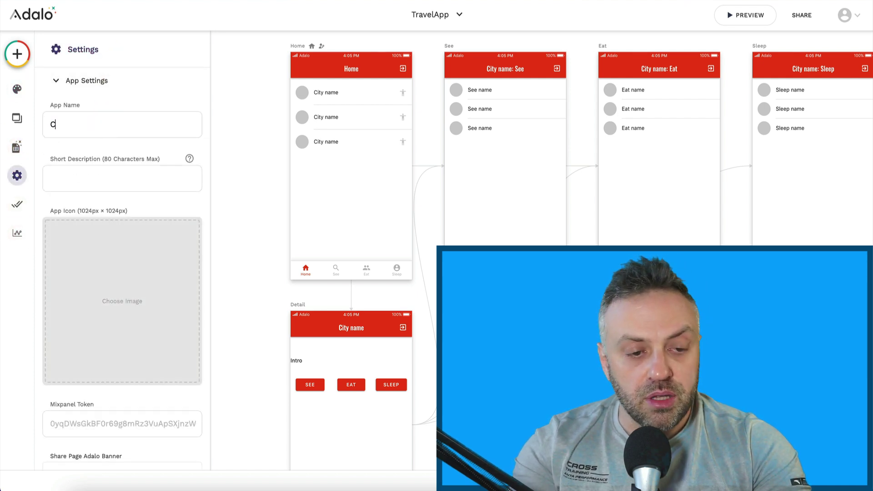
{"action": "type", "text": "aliforniaTravel"}
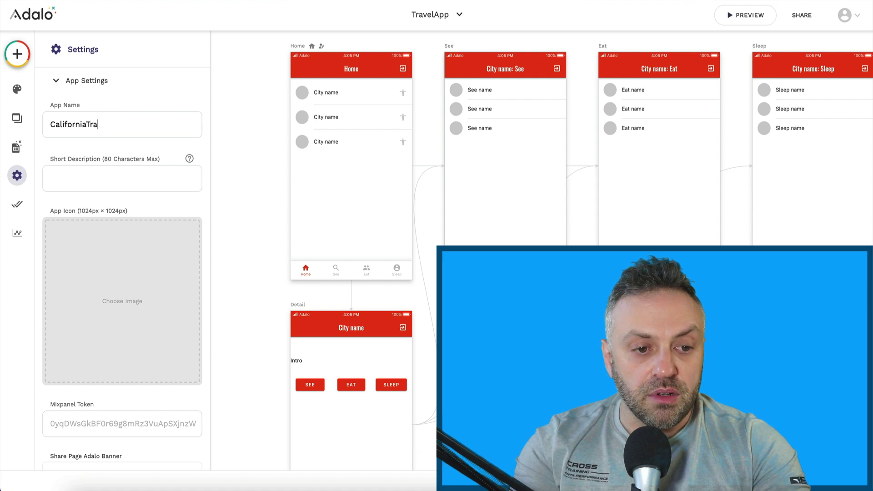
{"action": "left_click", "coordinate": [89, 125]}
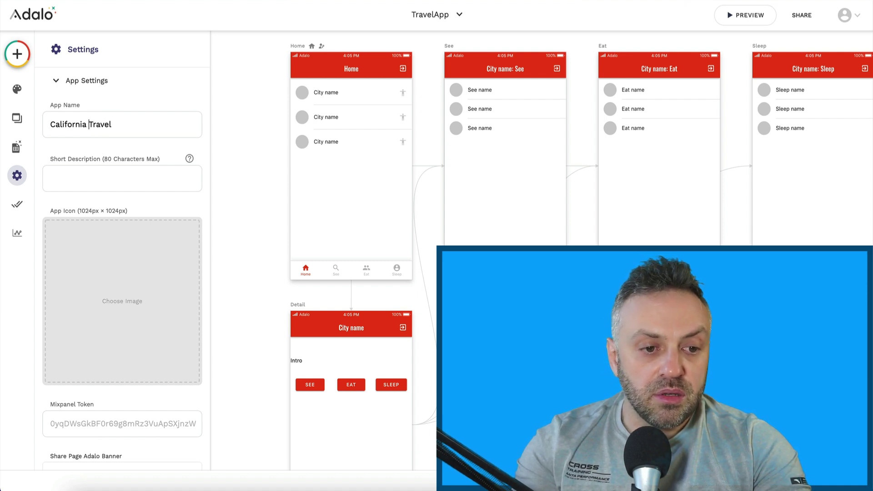
{"action": "left_click", "coordinate": [186, 91]}
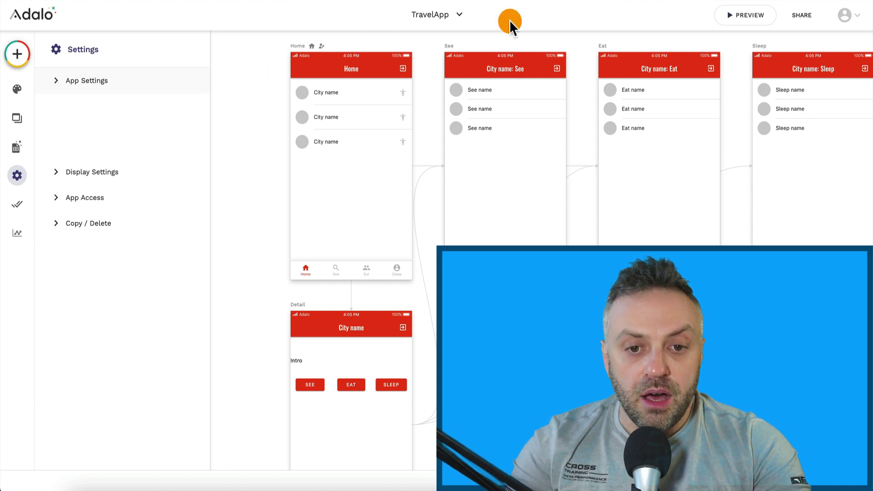
Preview the app, look over the available device models, view Santa Monica's detail page and close the preview.
{"action": "left_click", "coordinate": [739, 15]}
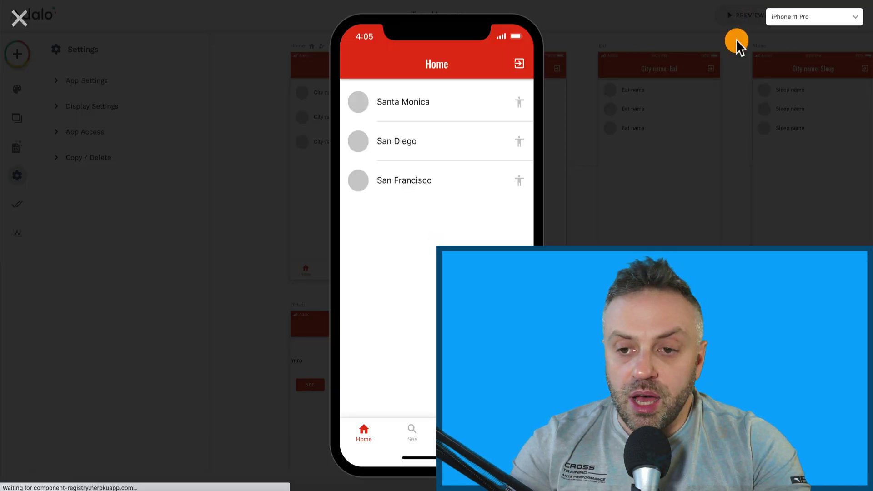
{"action": "left_click", "coordinate": [844, 16]}
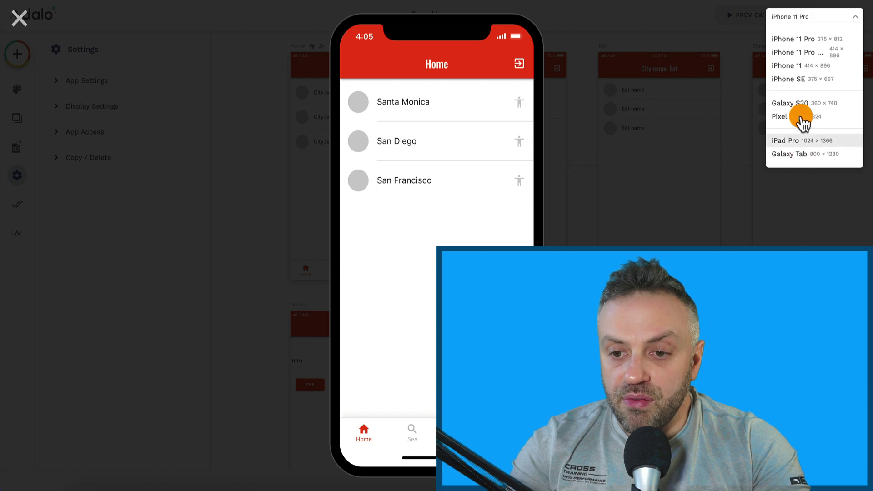
{"action": "left_click", "coordinate": [732, 19]}
{"action": "left_click", "coordinate": [402, 101]}
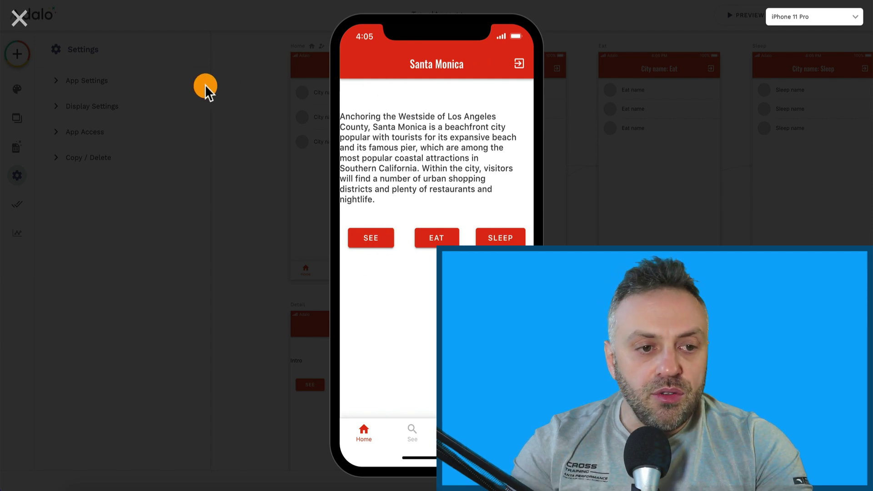
{"action": "left_click", "coordinate": [19, 18]}
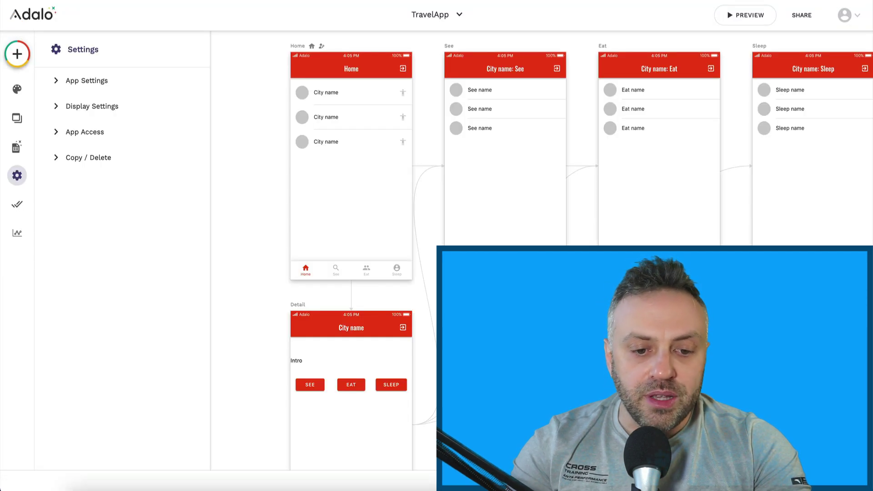
{"action": "key", "text": "ctrl+Tab"}
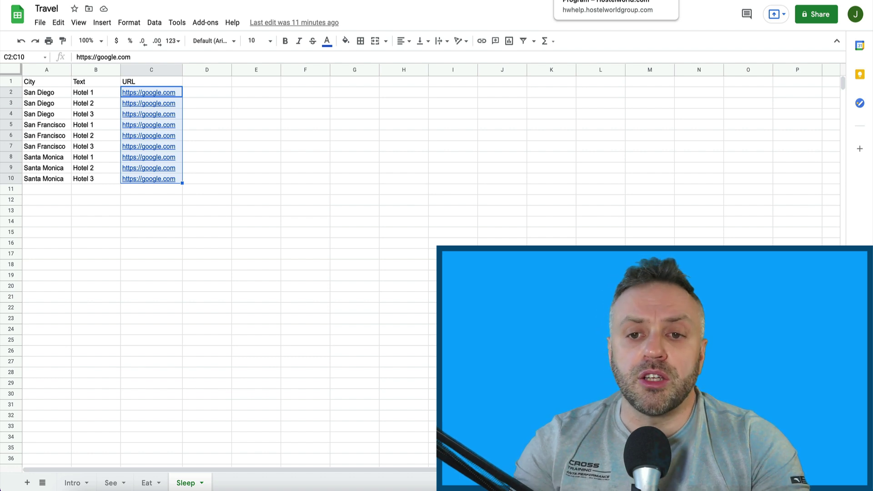
{"action": "left_click", "coordinate": [448, 1]}
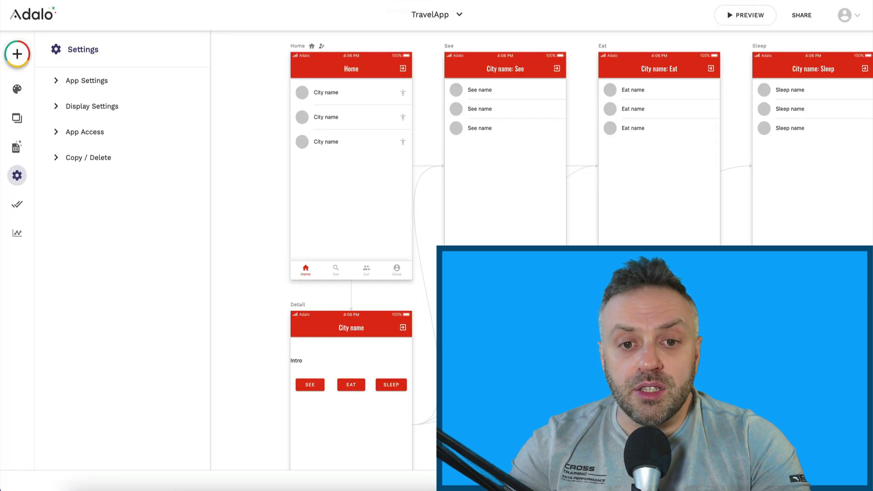